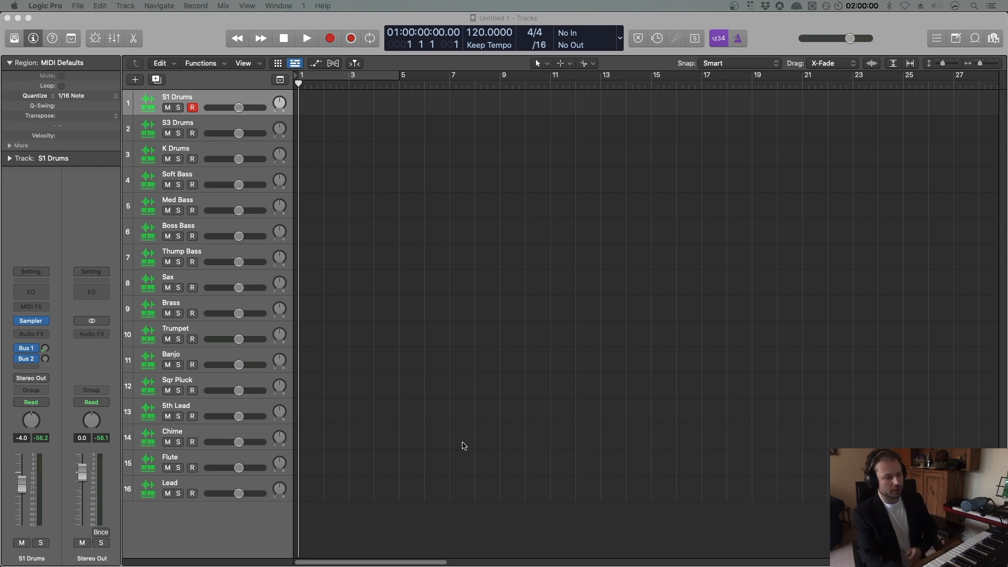
# Open the Sampler on the S1 Drums track and examine the presets in the STH Instruments.sf2.bk bank.
pyautogui.moveTo(465, 525)
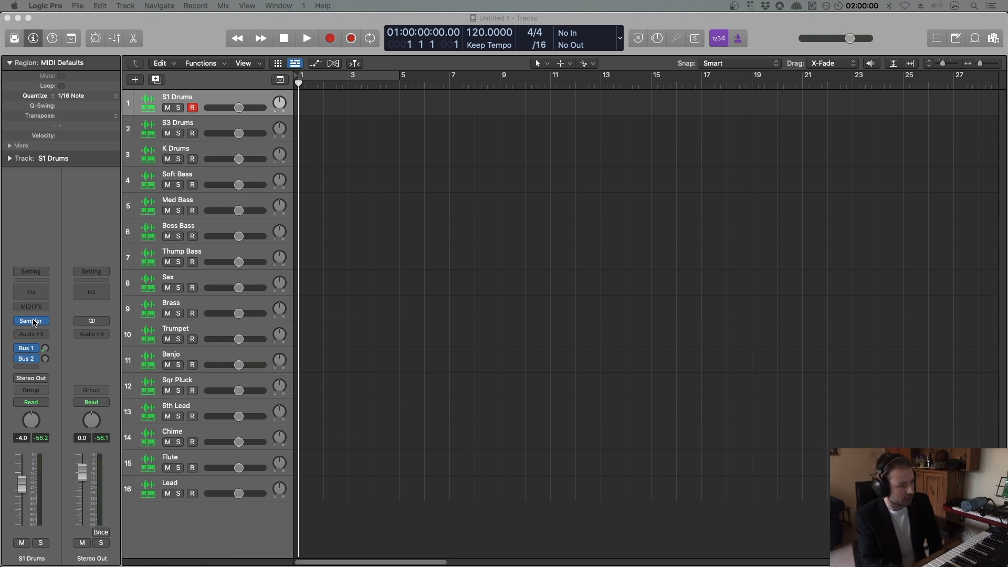
pyautogui.click(416, 185)
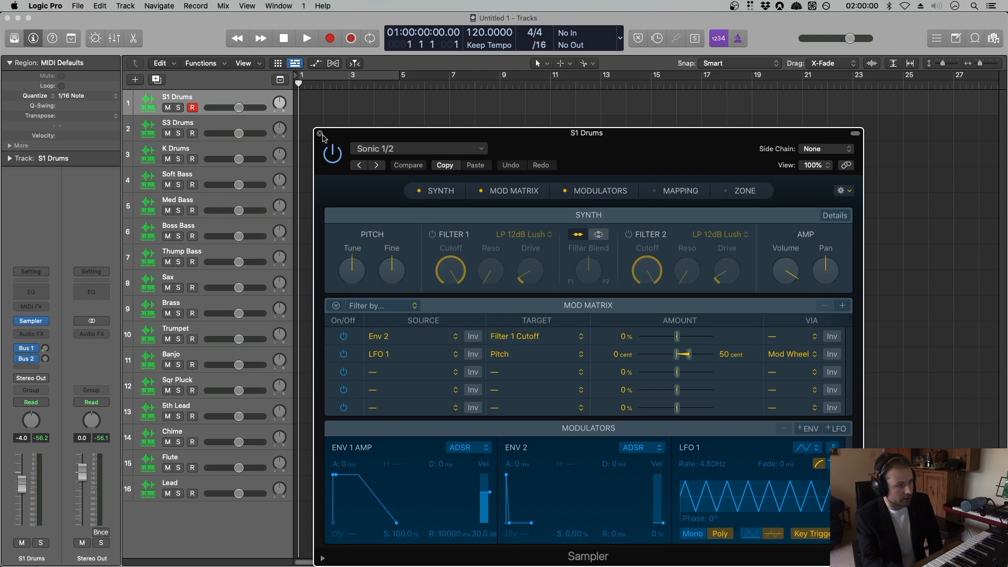
pyautogui.click(478, 150)
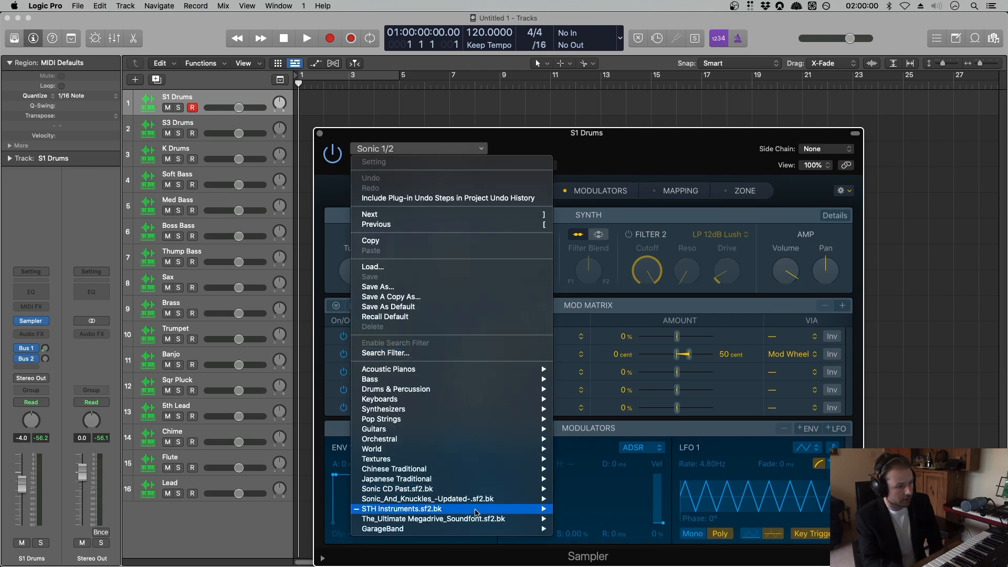
pyautogui.moveTo(479, 509)
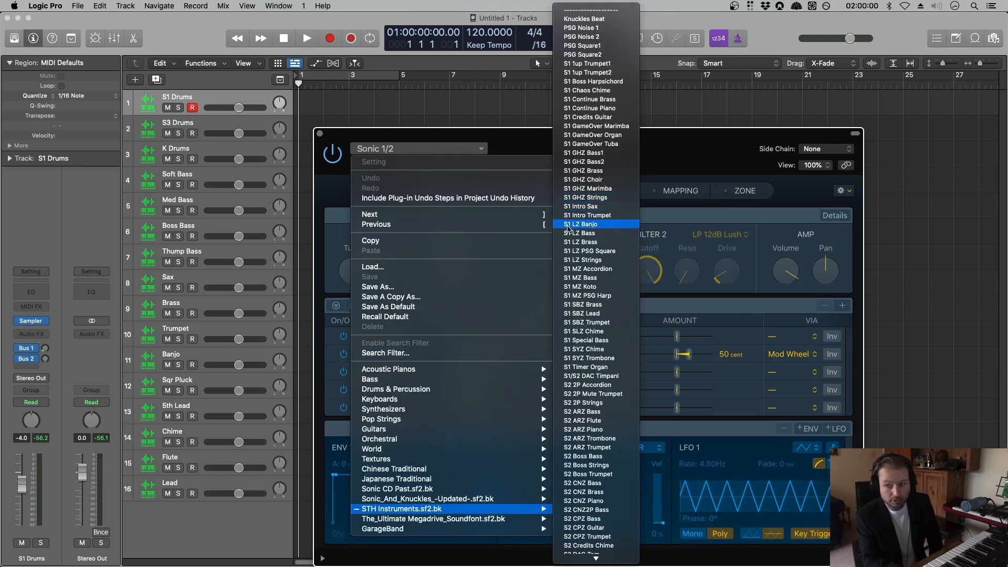
pyautogui.click(338, 134)
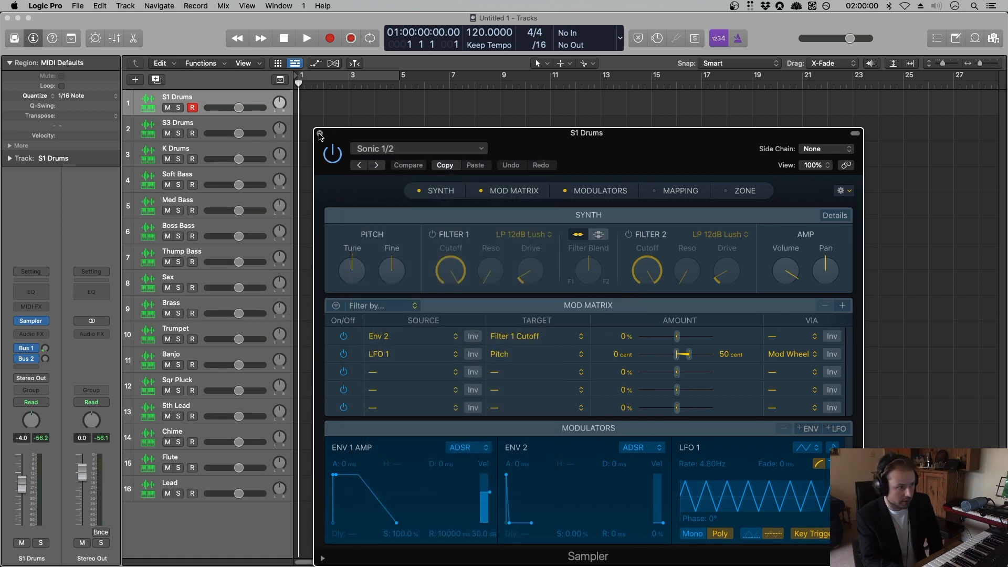
pyautogui.click(320, 134)
# Switch to Finder and examine the Library/Application Support/Logic/Sampler Instruments folder that holds the converted SoundFont banks.
pyautogui.moveTo(186, 555)
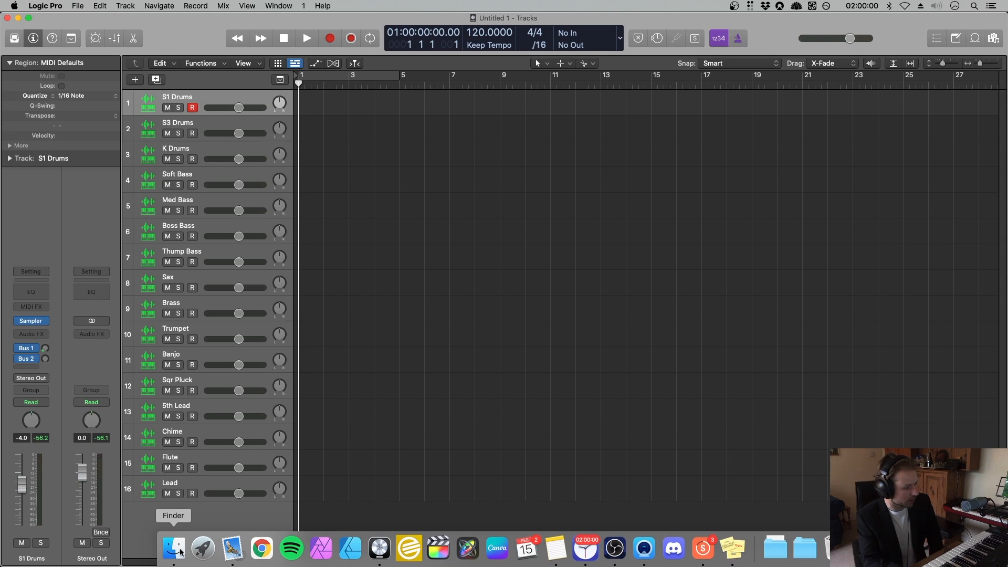
pyautogui.click(175, 549)
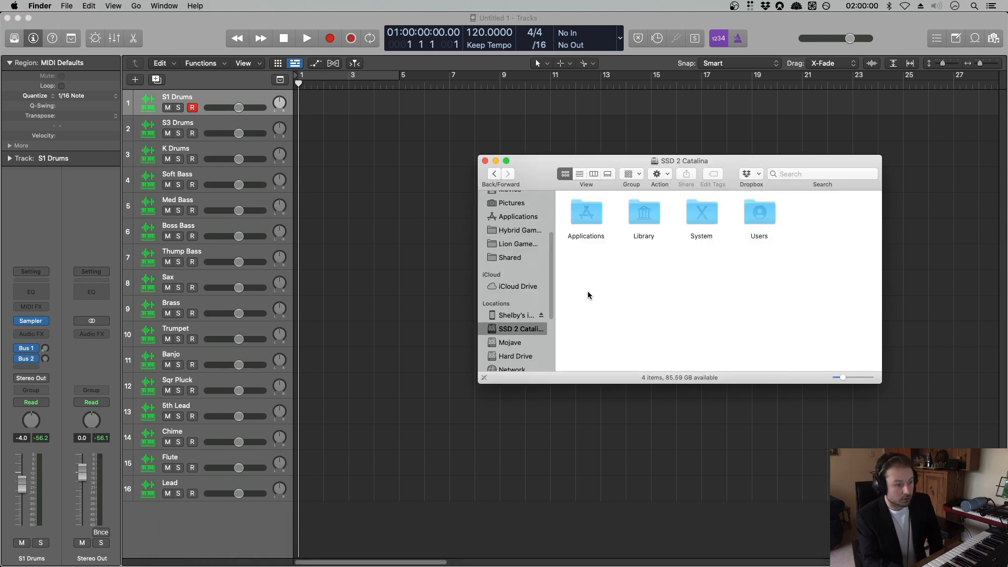
pyautogui.click(592, 210)
pyautogui.doubleClick(644, 211)
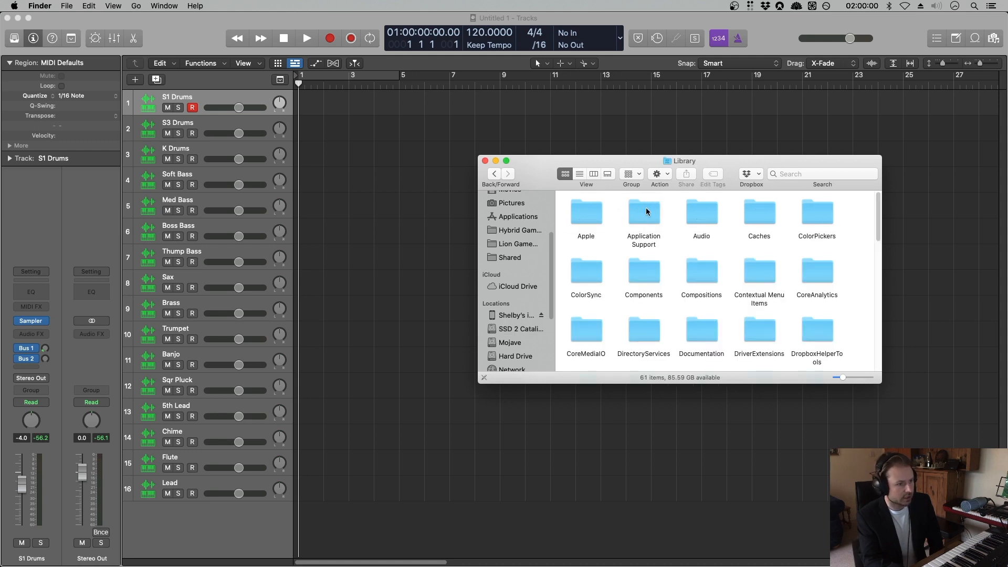
pyautogui.doubleClick(649, 208)
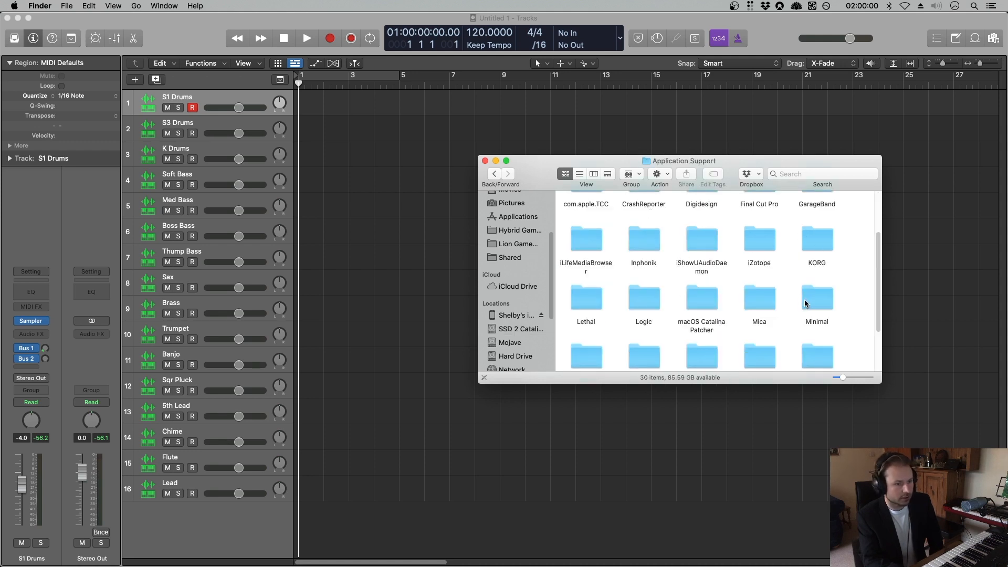
pyautogui.doubleClick(636, 302)
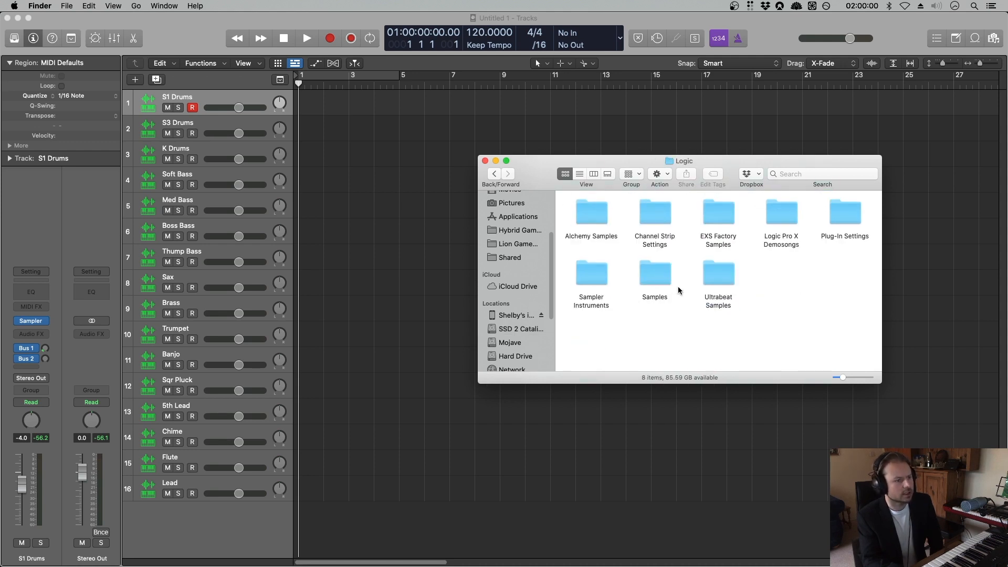
pyautogui.doubleClick(591, 274)
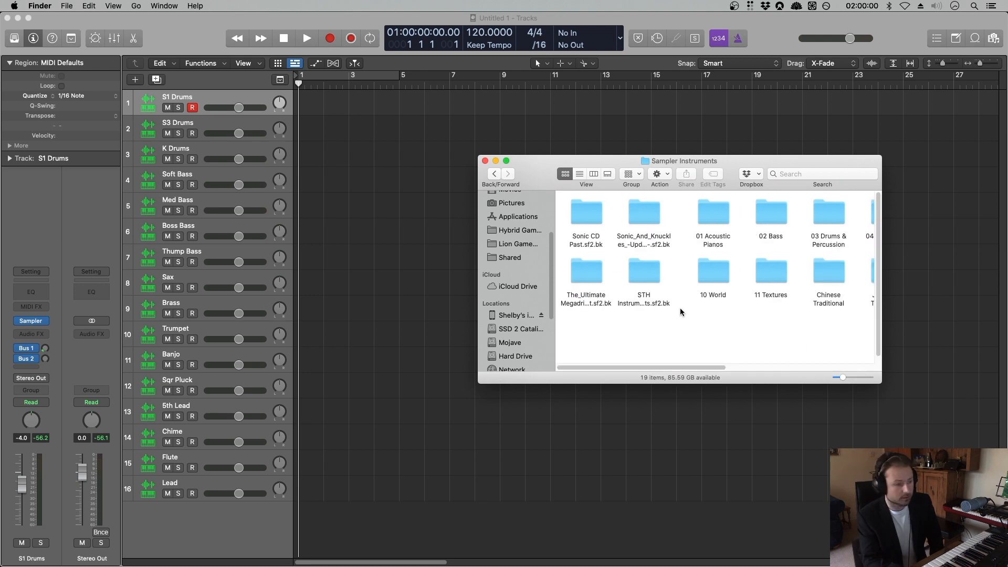
pyautogui.click(485, 161)
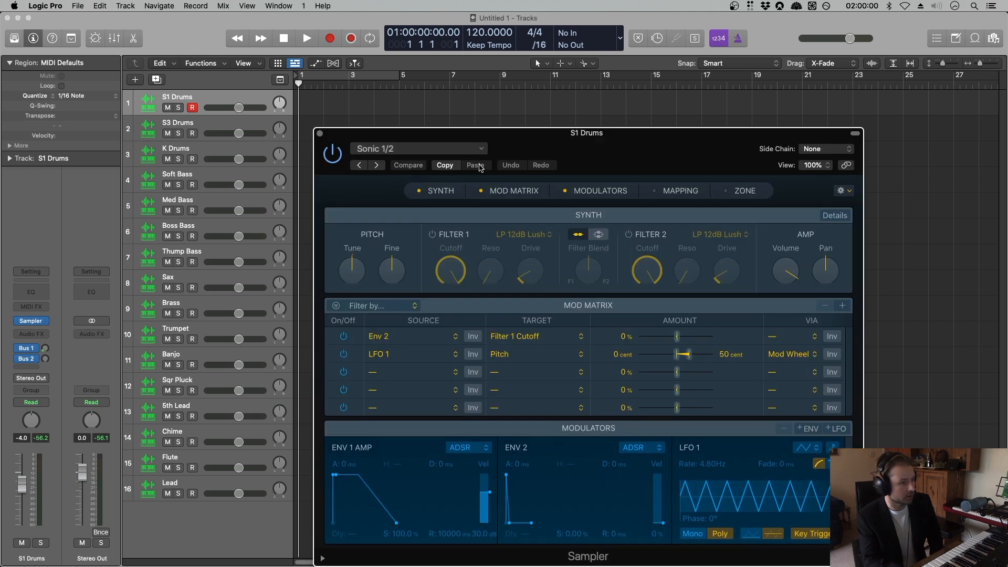
# Browse the SoundFont banks in the S1 Drums Sampler, including Sonic_And_Knuckles_-Updated-.sf2.bk and STH Instruments.sf2.bk, and close the plug-in.
pyautogui.click(480, 149)
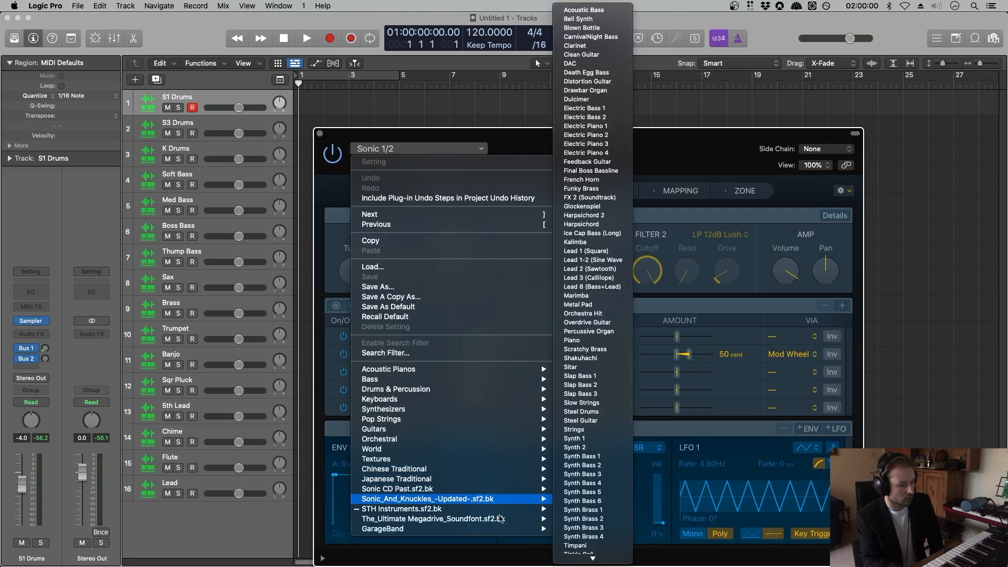
pyautogui.moveTo(494, 510)
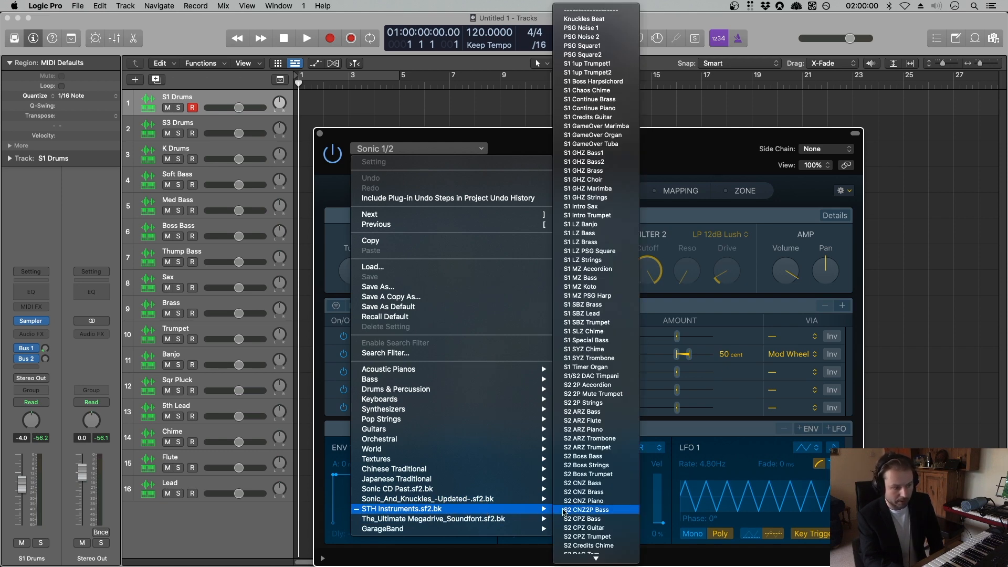
pyautogui.click(609, 340)
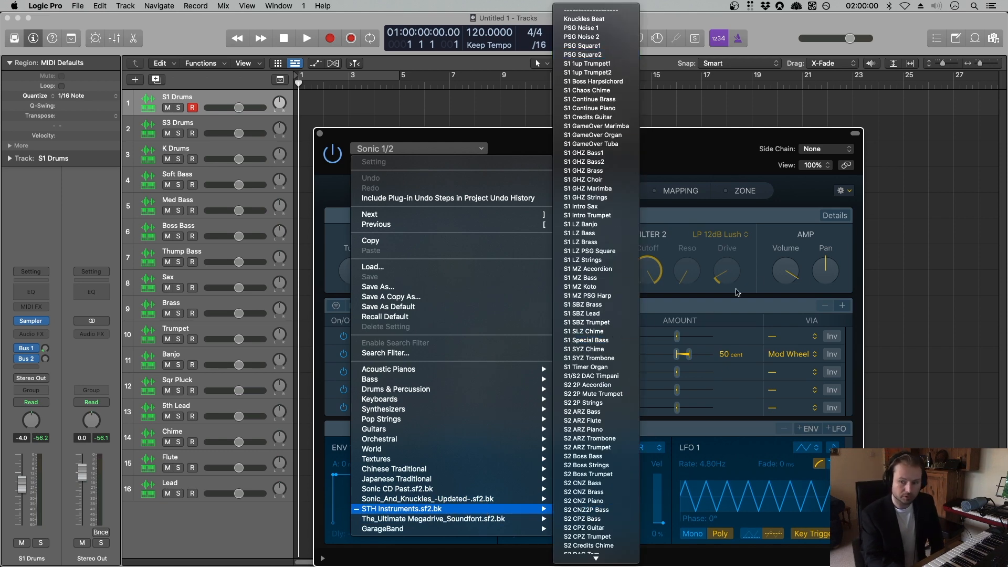
pyautogui.click(320, 135)
# Duplicate the Lead track and replace the copy's instrument with the stereo version of Plogue's sforzando.
pyautogui.click(235, 484)
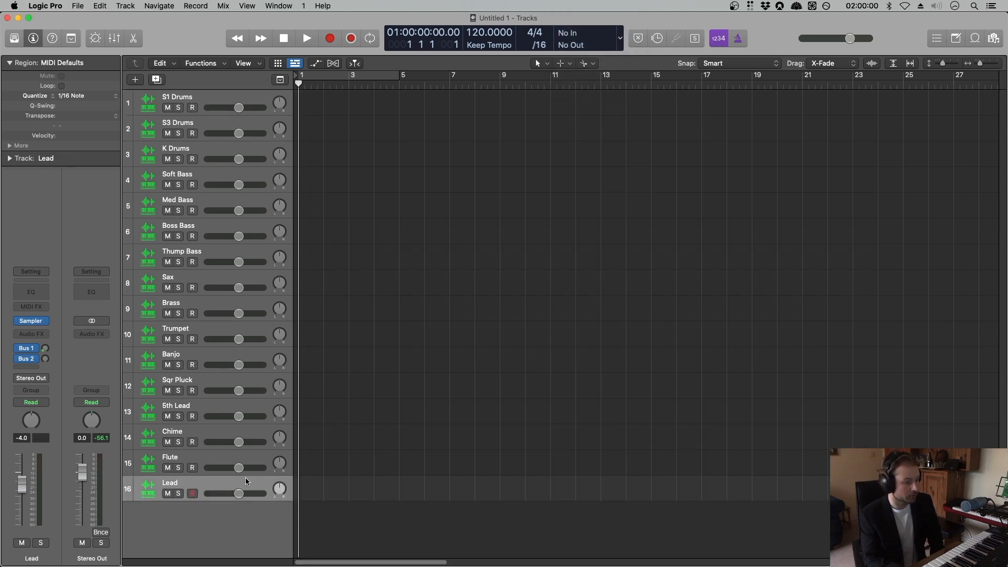
pyautogui.click(156, 80)
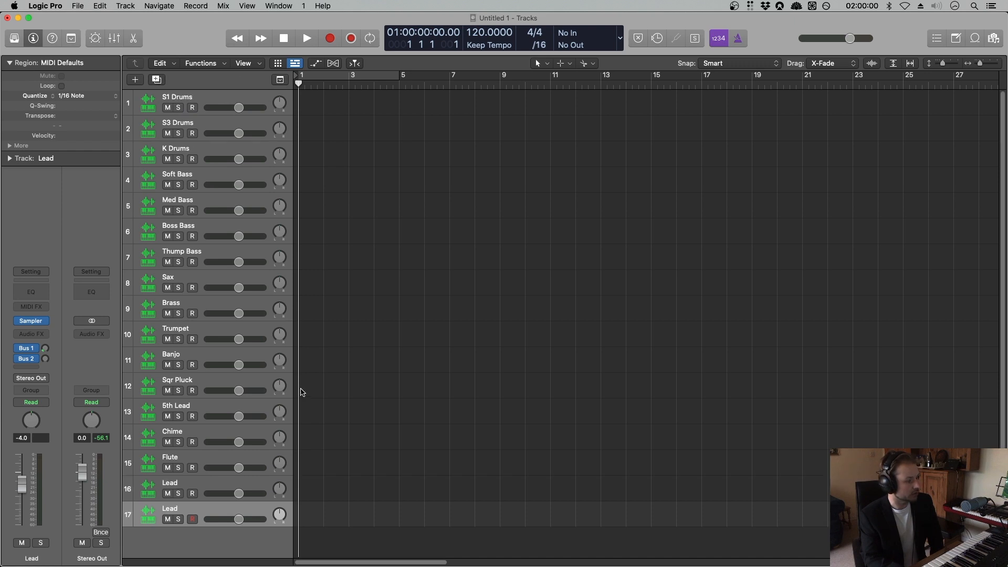
pyautogui.click(46, 321)
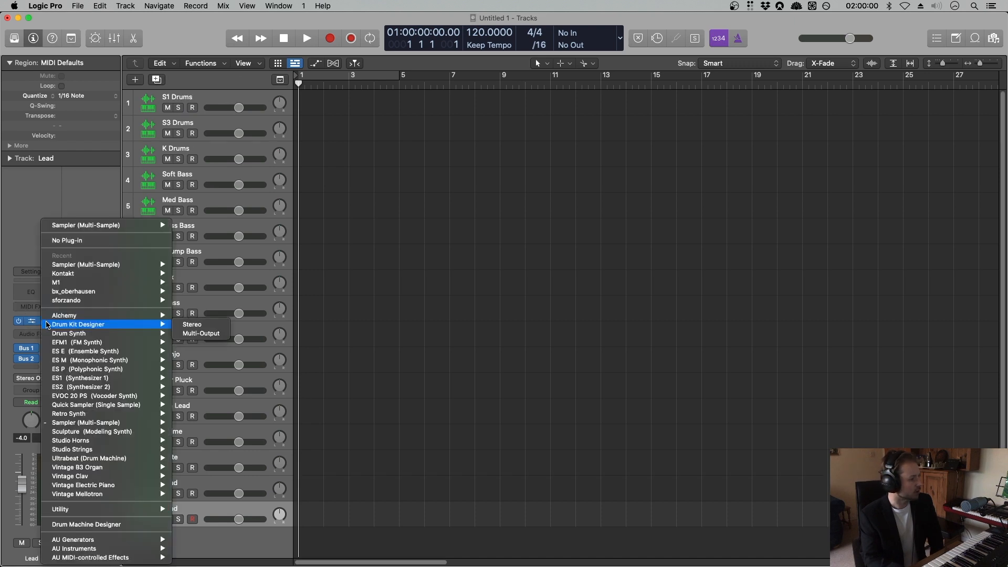
pyautogui.moveTo(92, 310)
pyautogui.moveTo(156, 541)
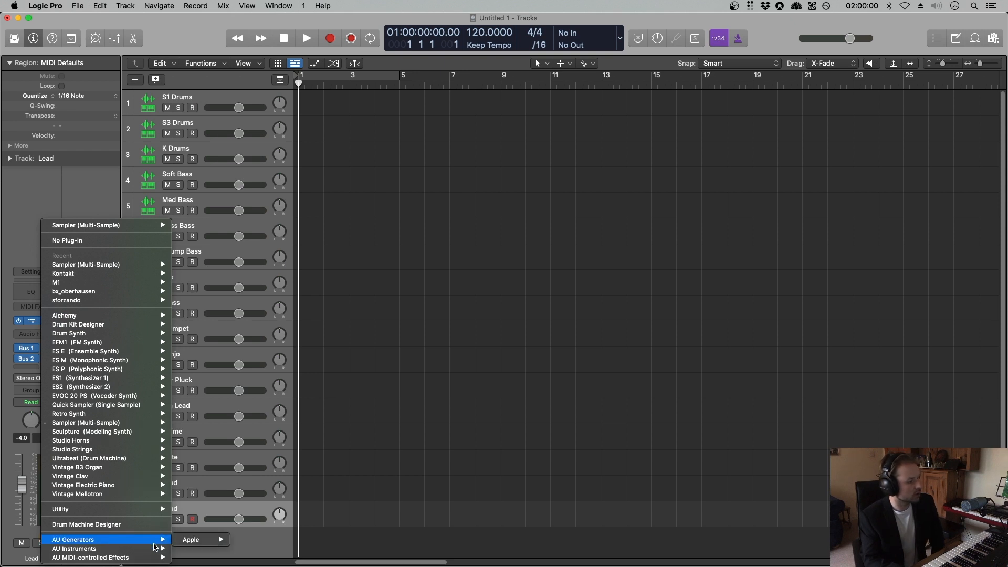
pyautogui.moveTo(256, 550)
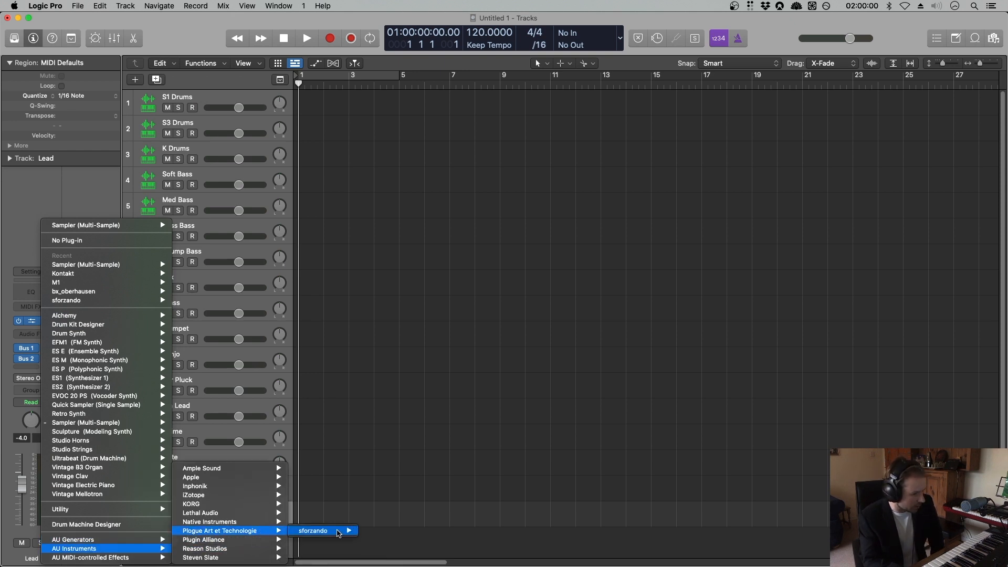
pyautogui.moveTo(346, 532)
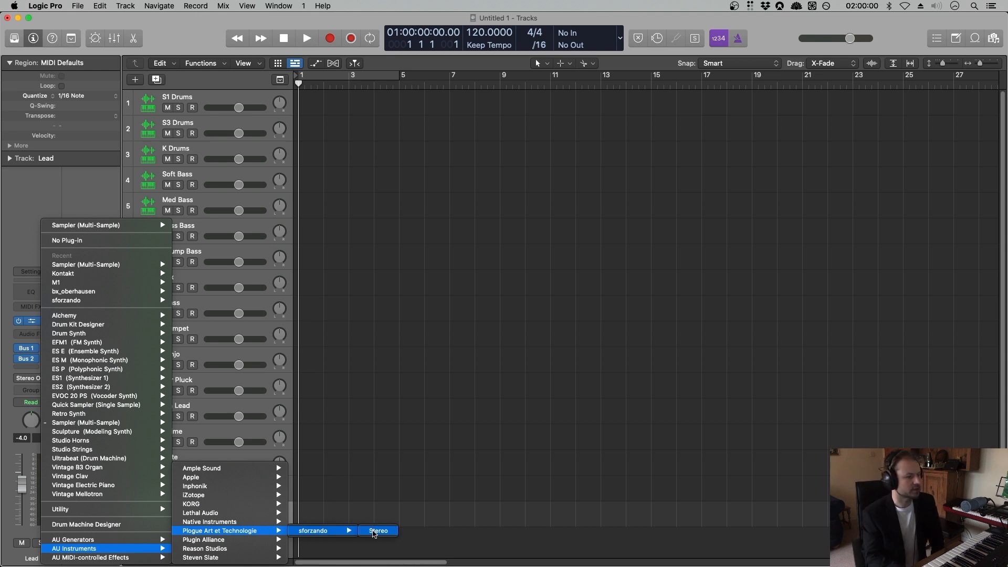
pyautogui.click(375, 531)
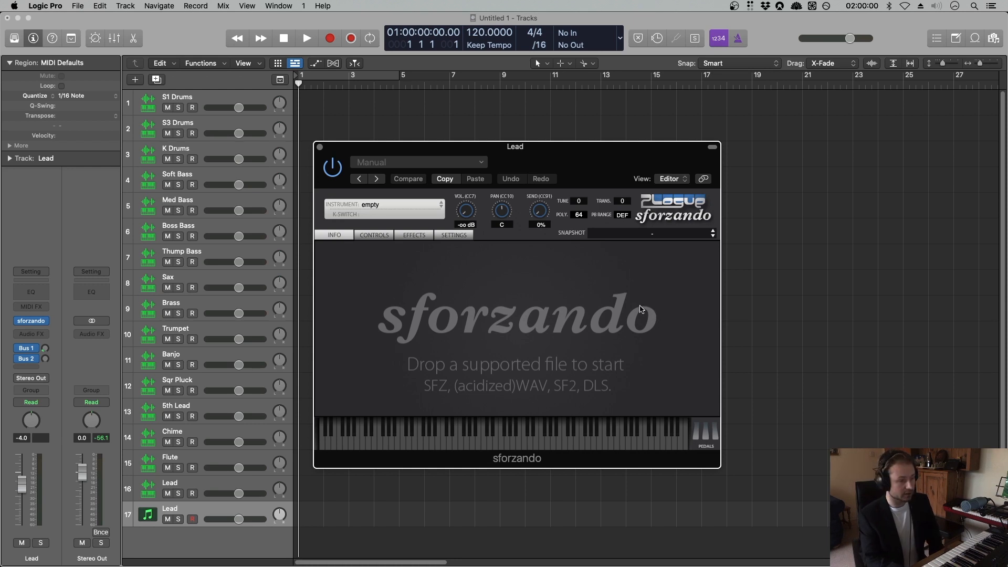
# Look at sforzando's instrument loading options, close the plug-in and delete the duplicated Lead track.
pyautogui.click(434, 206)
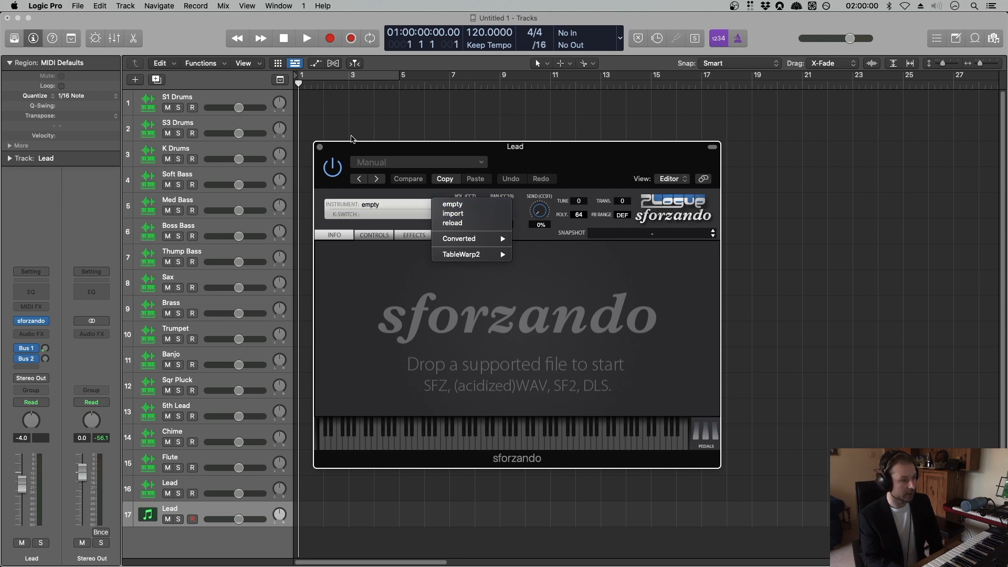
pyautogui.click(321, 152)
pyautogui.click(320, 147)
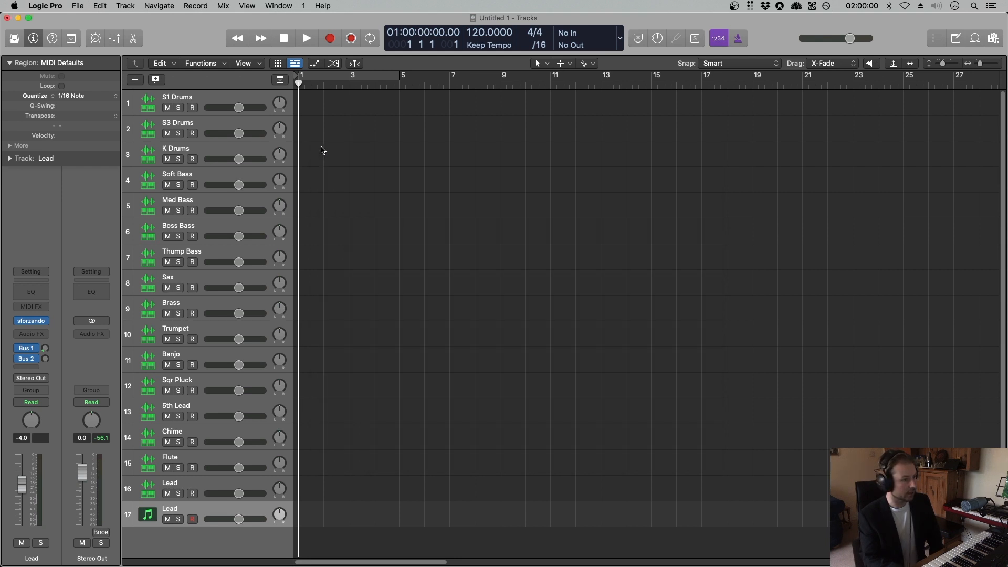
pyautogui.press('super+BackSpace')
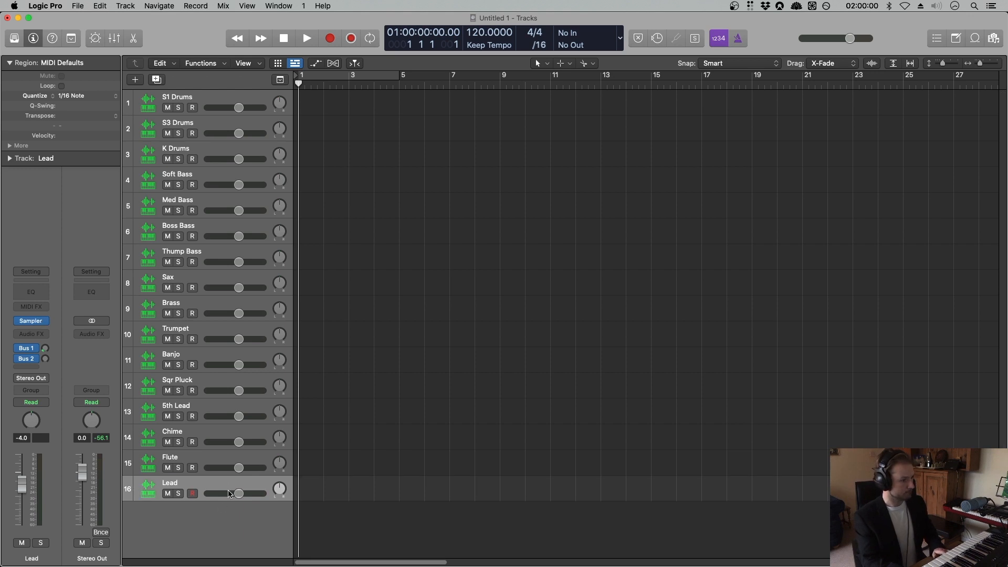
# Audition the S1 Drums, S3 Drums, K Drums and Soft Bass tracks one after another.
pyautogui.click(253, 100)
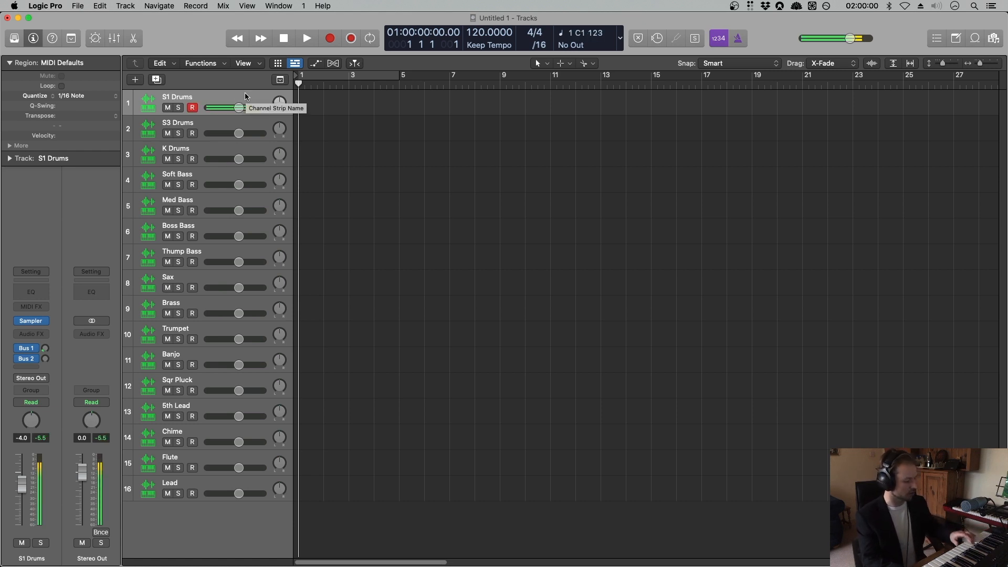
pyautogui.click(243, 125)
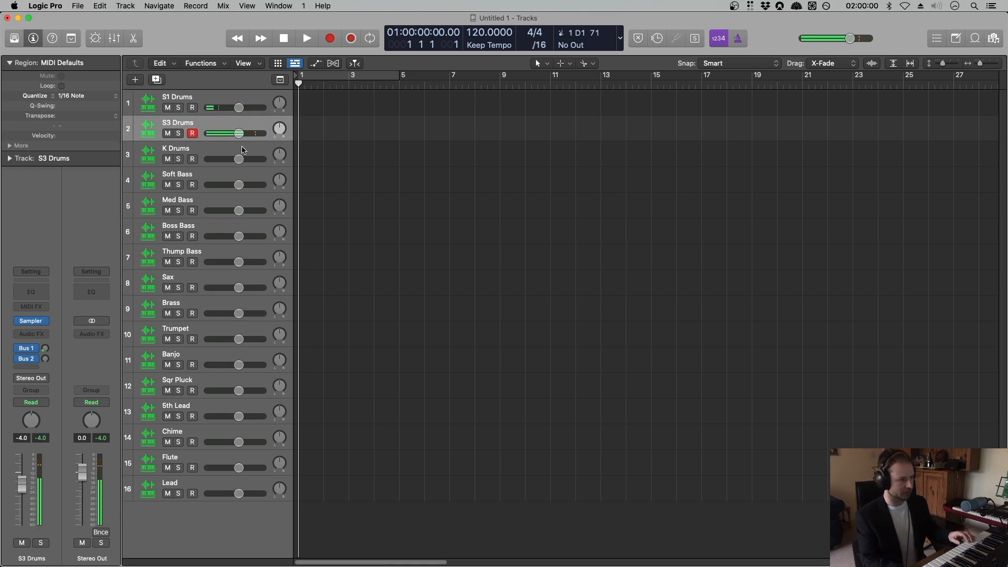
pyautogui.click(242, 144)
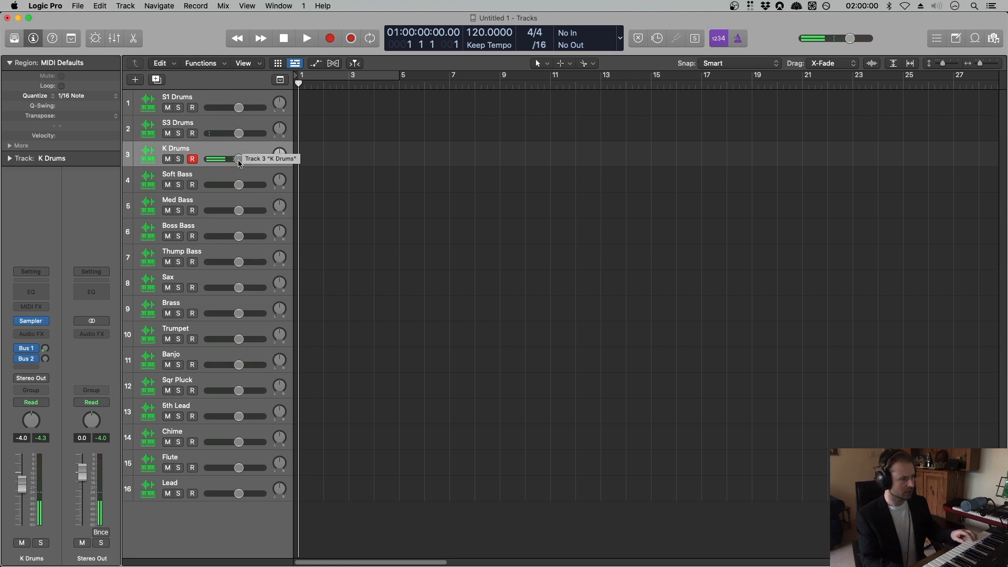
pyautogui.click(240, 176)
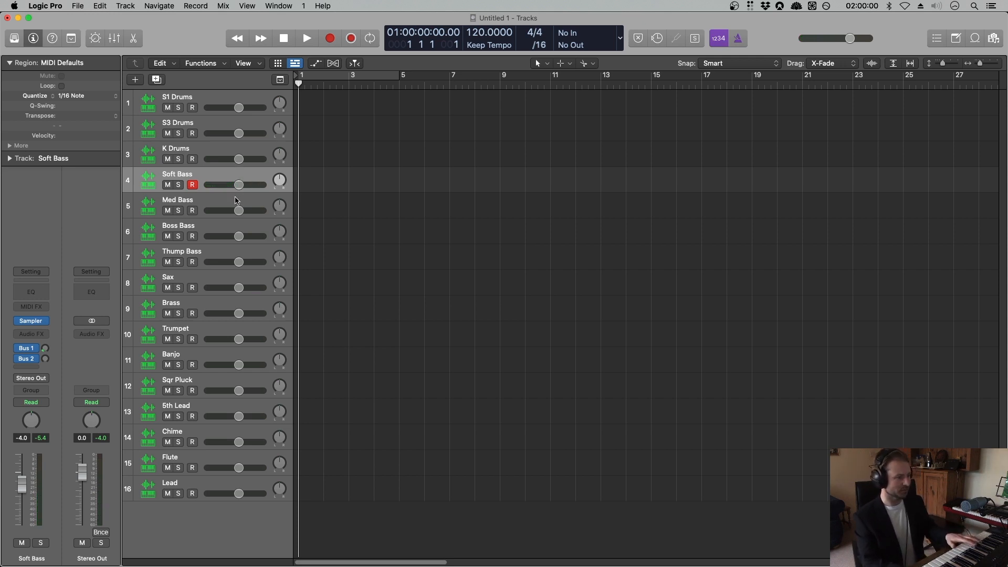
# Show the on-screen keyboard for the S1 Drums track and shift its visible range to the lower octaves.
pyautogui.click(235, 97)
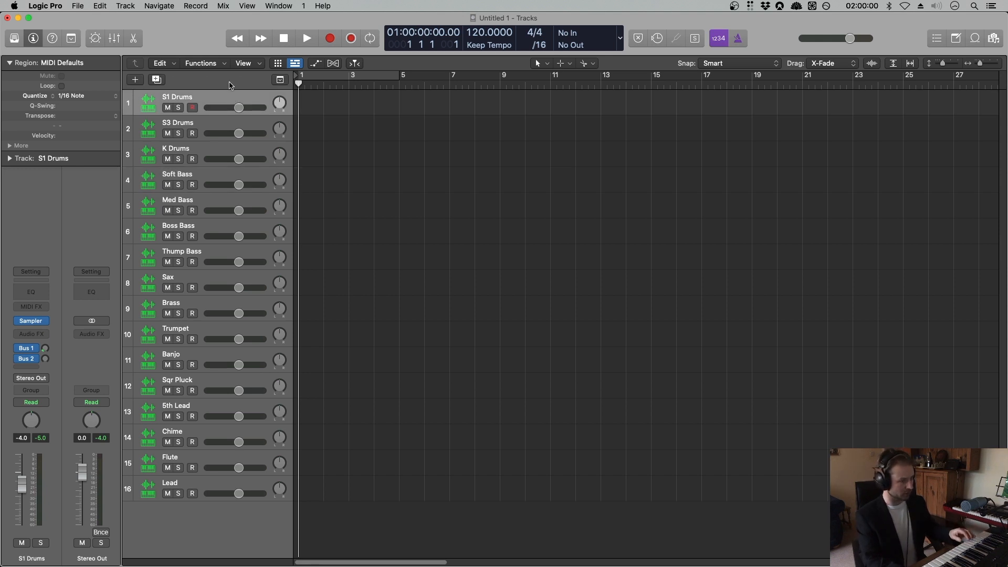
pyautogui.click(283, 6)
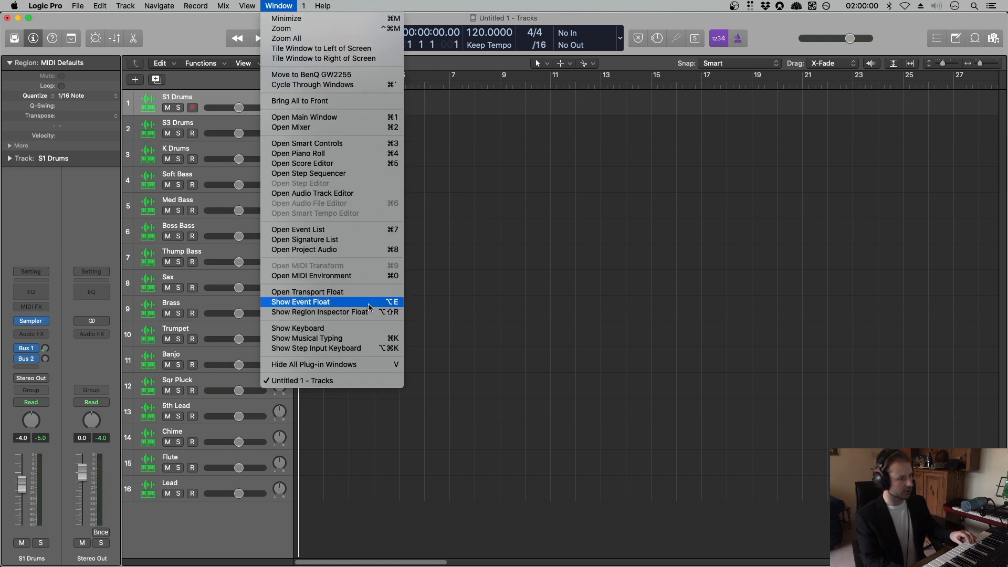
pyautogui.click(370, 329)
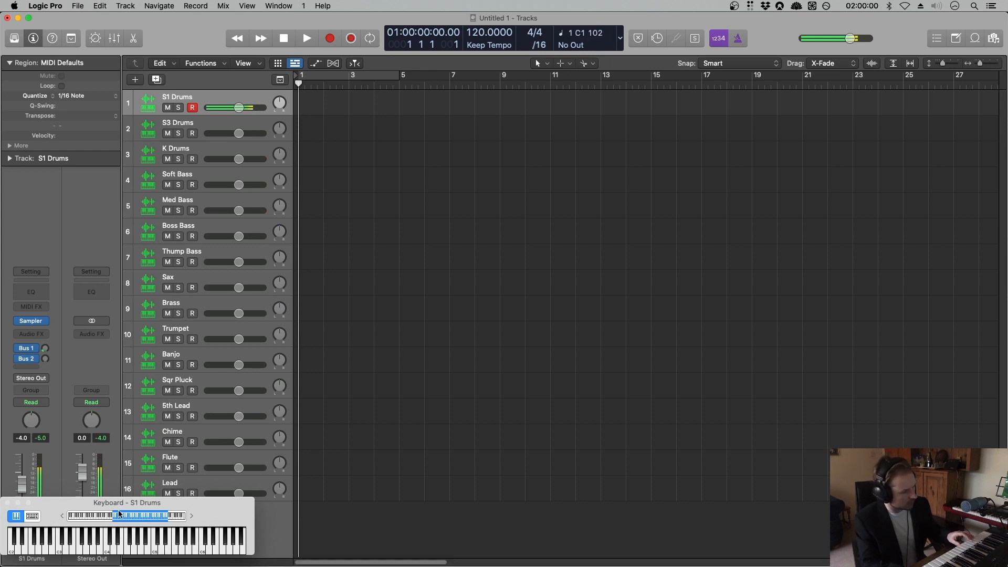
pyautogui.moveTo(122, 522); pyautogui.dragTo(98, 520)
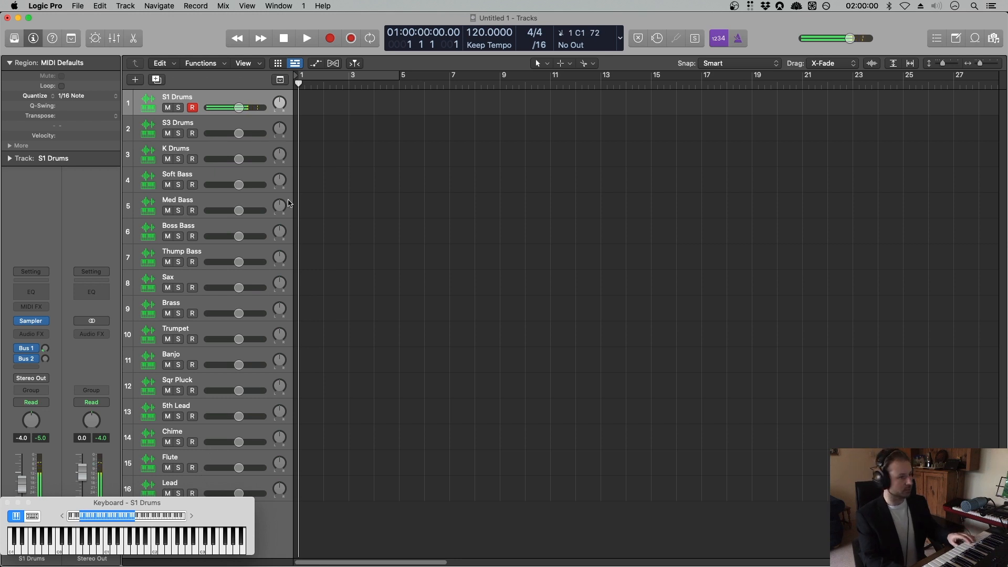
# Turn on the cycle for bars 1 to 4, record a drum pattern on the S1 Drums track and set the tempo to 150.
pyautogui.click(321, 76)
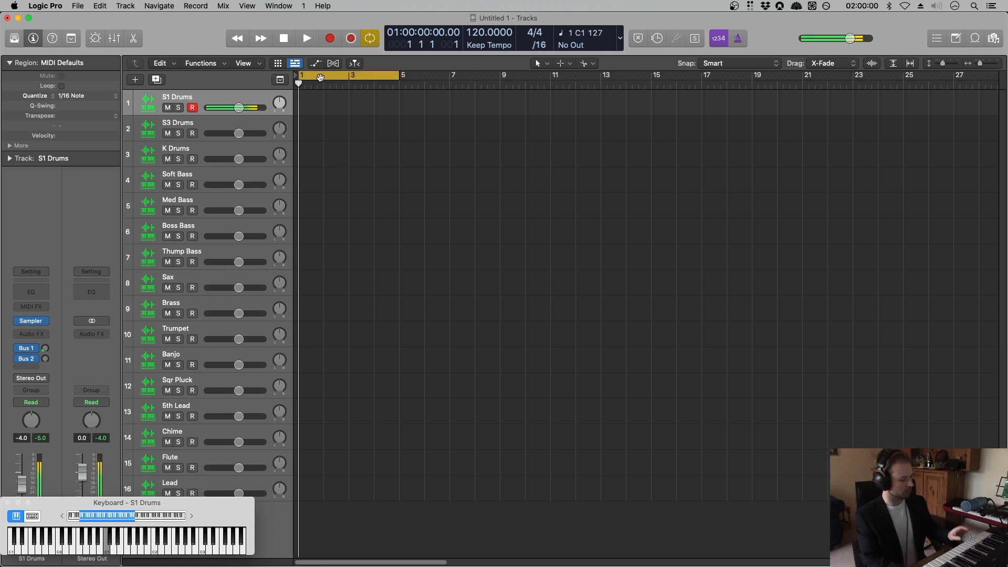
pyautogui.click(330, 40)
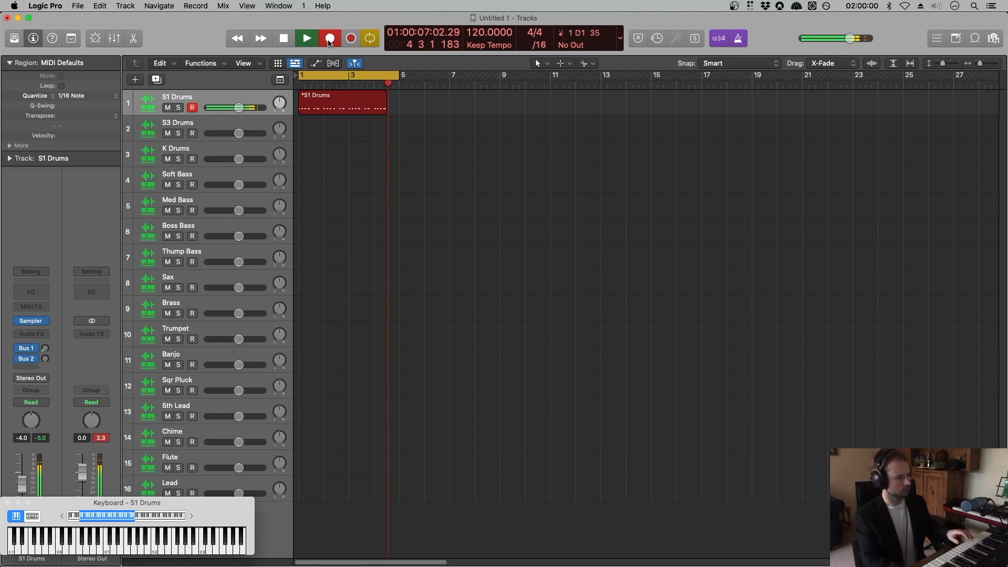
pyautogui.press('space')
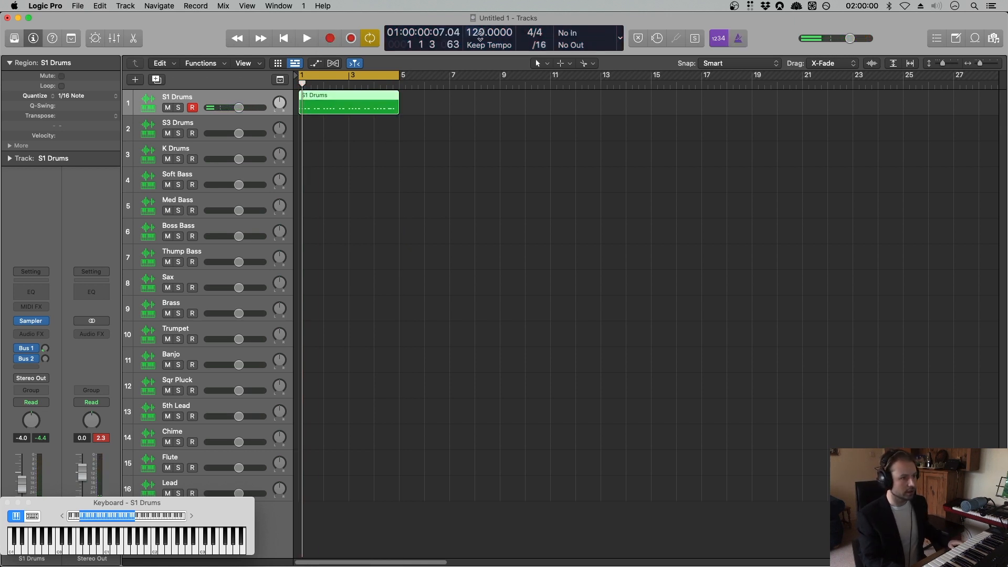
pyautogui.press('space')
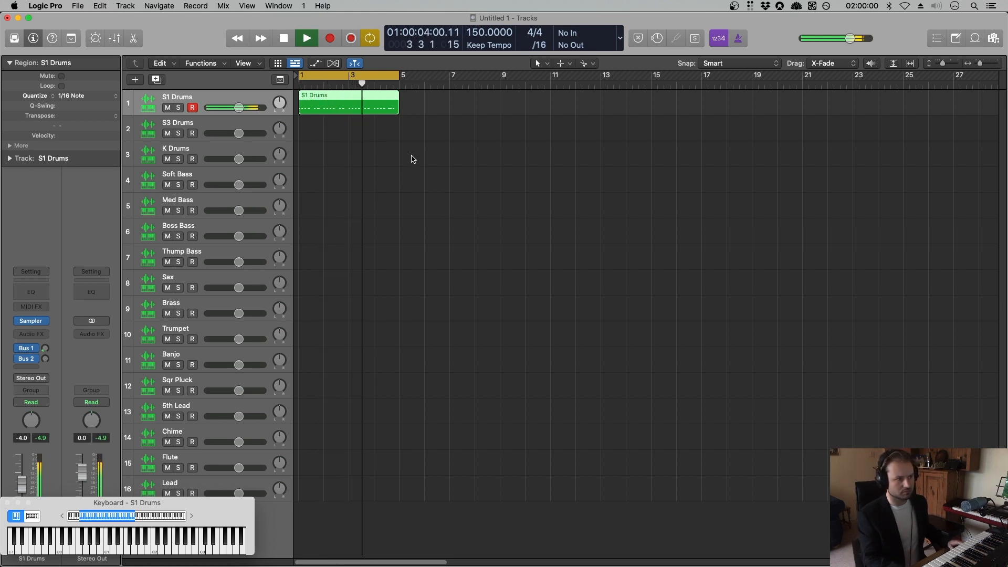
pyautogui.press('space')
# Set the S3 Drums track's volume to +3.6 dB and record a second drum pattern on it over bars 1 to 4.
pyautogui.click(244, 129)
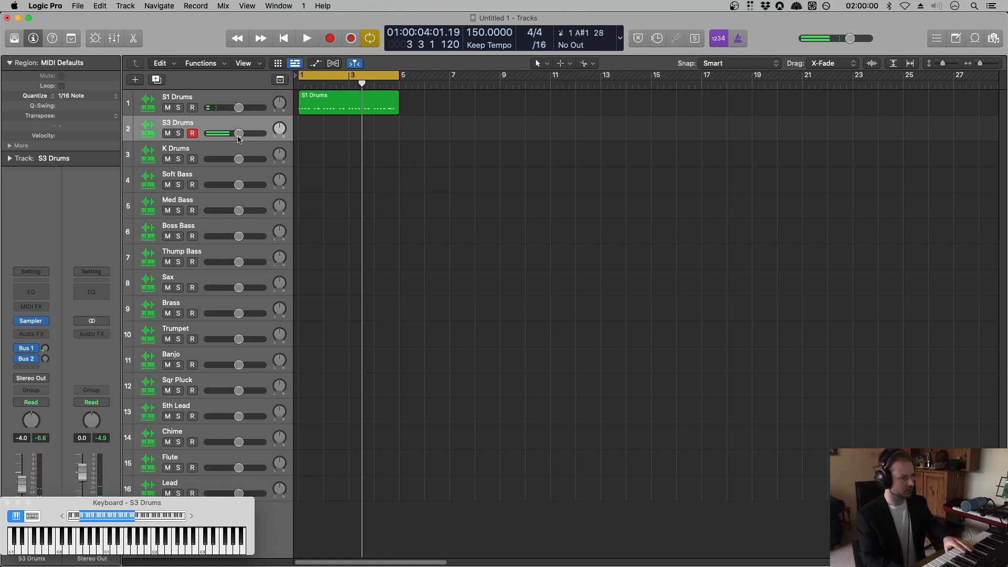
pyautogui.moveTo(239, 133); pyautogui.dragTo(257, 133)
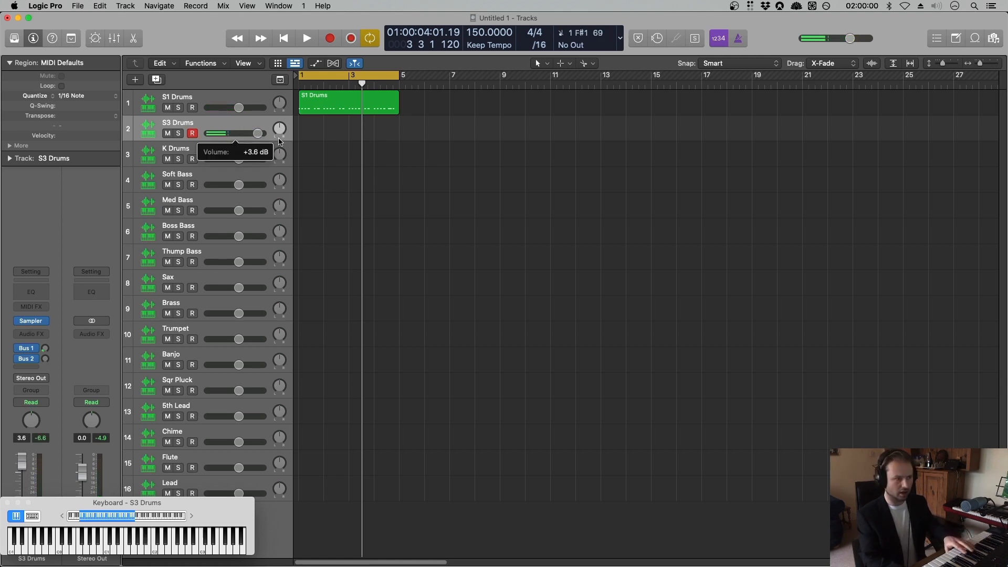
pyautogui.press('space')
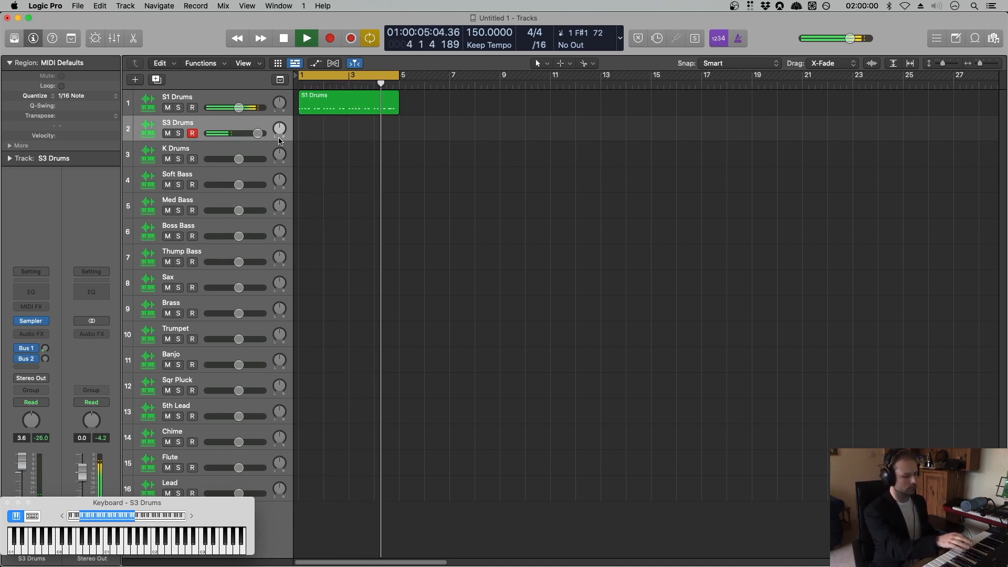
pyautogui.press('space')
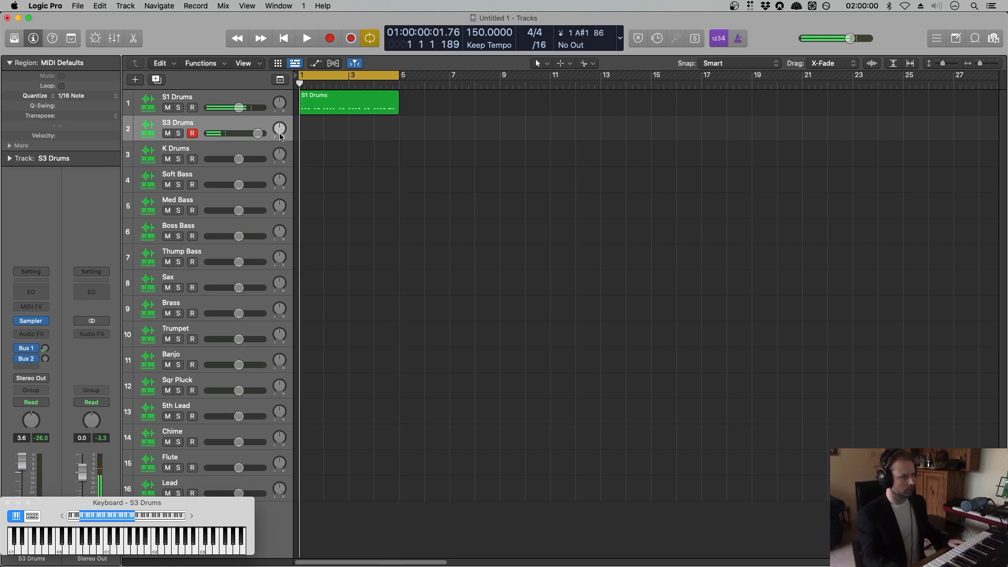
pyautogui.click(350, 39)
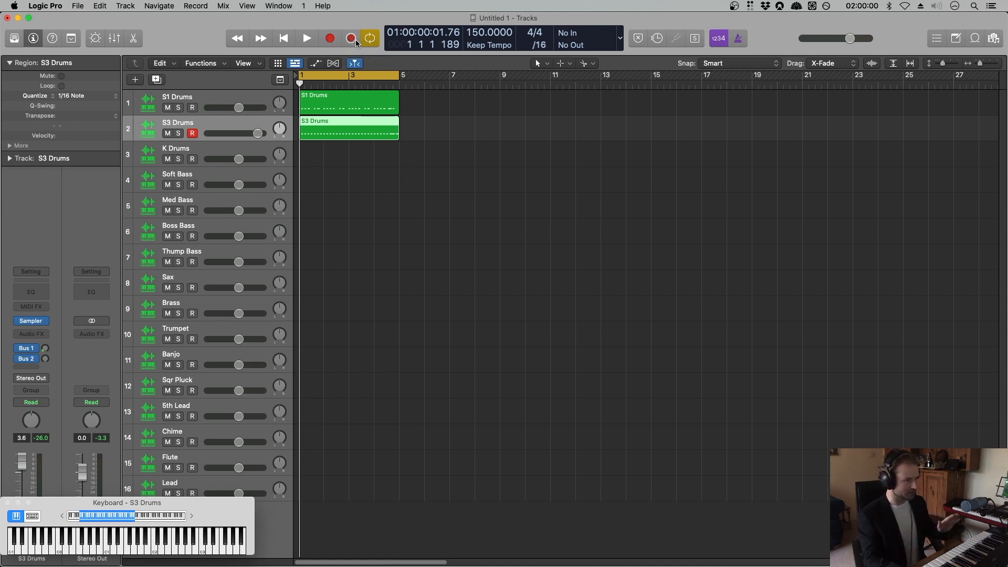
# Pan the S3 Drums track to +31 while listening to the drum loop.
pyautogui.press('space')
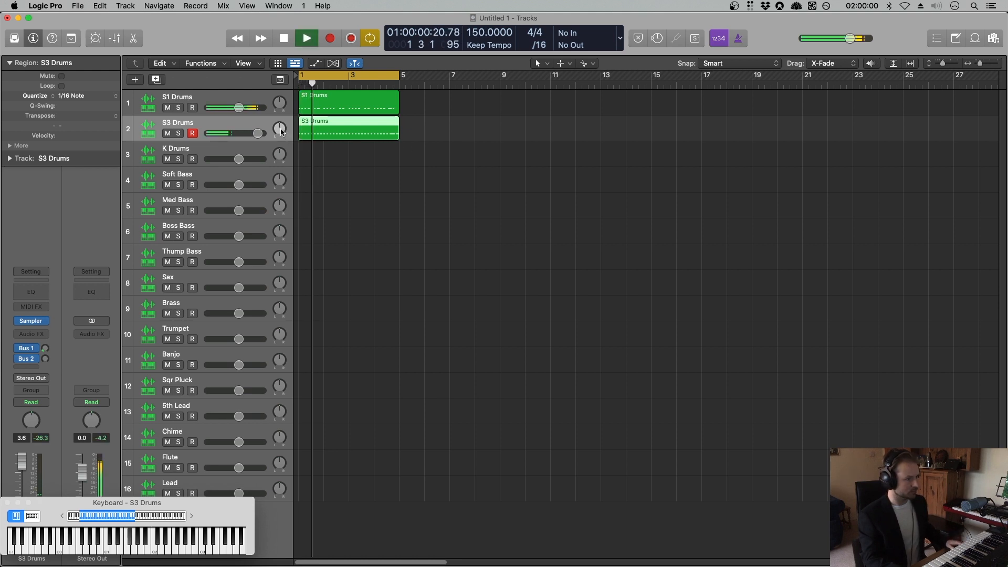
pyautogui.moveTo(279, 128); pyautogui.dragTo(280, 112)
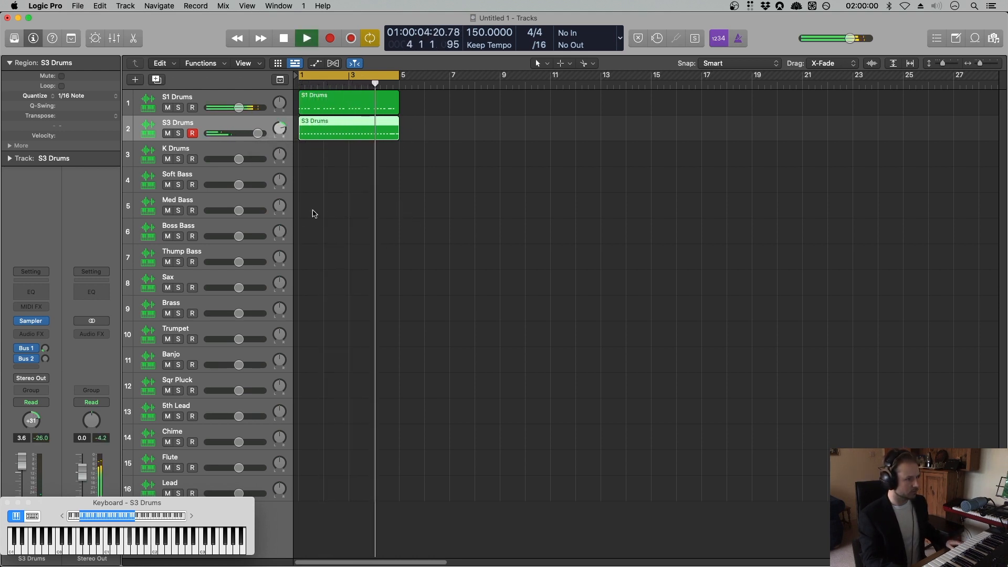
pyautogui.press('space')
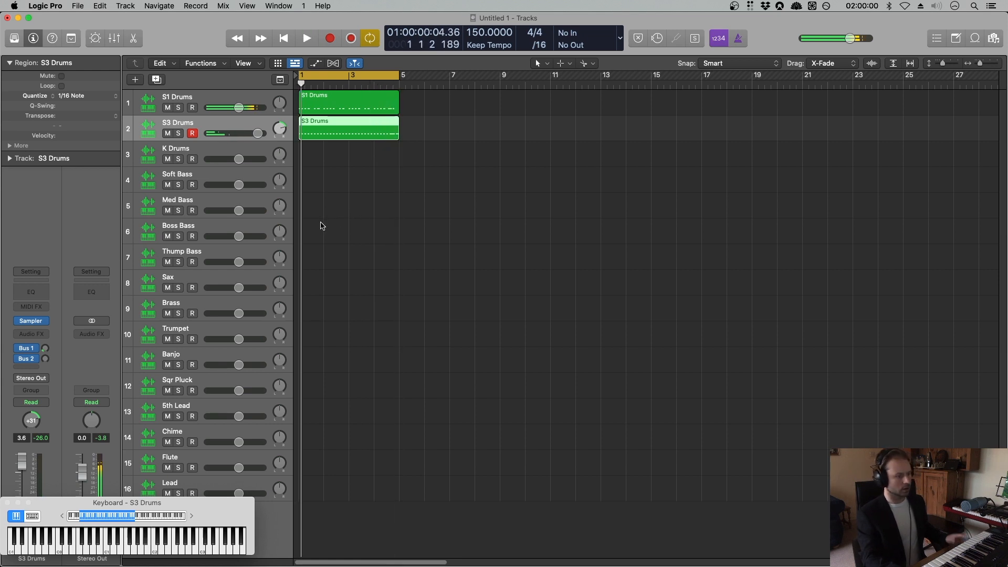
# Select the Med Bass track and rehearse a bass line over the drum loop.
pyautogui.click(238, 201)
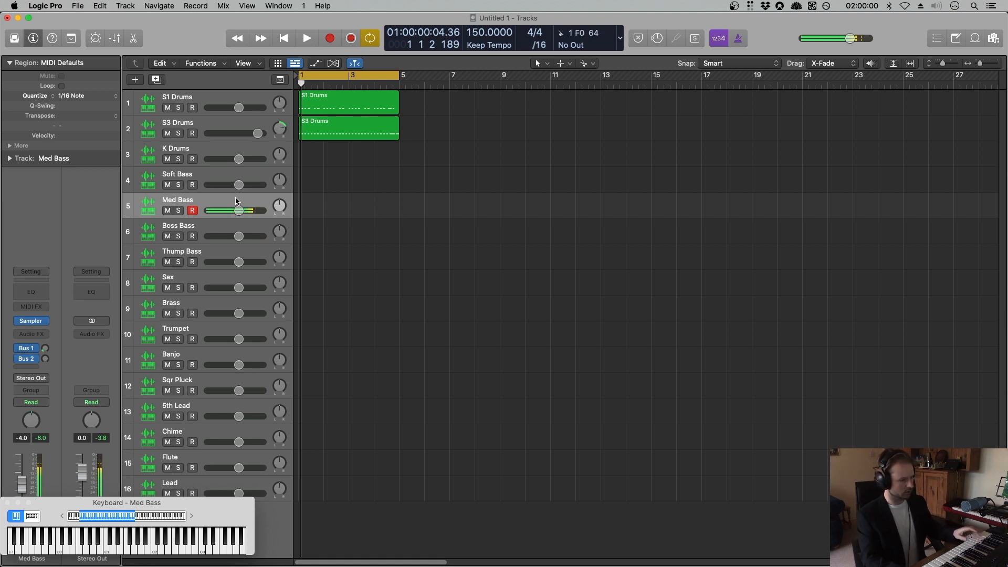
pyautogui.press('space')
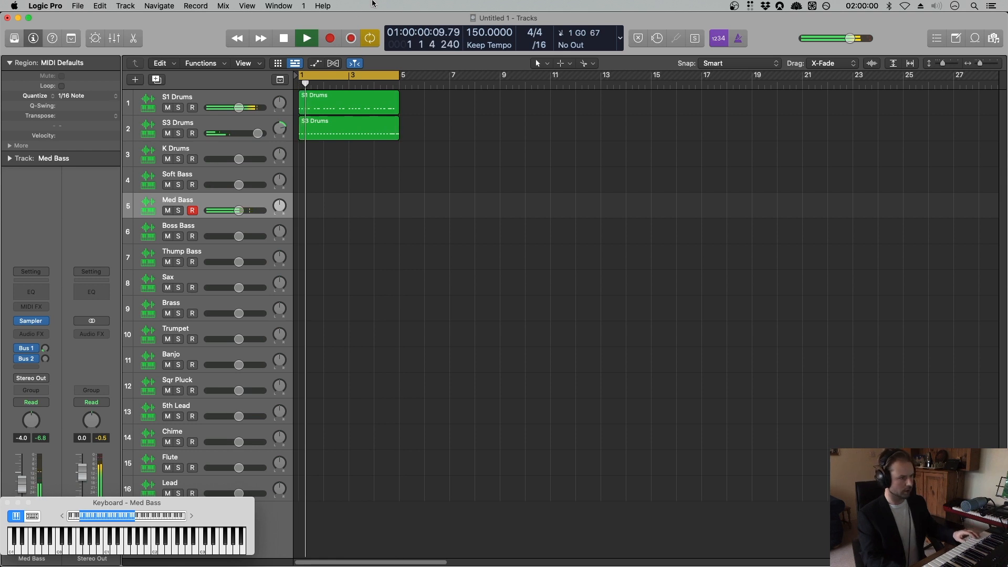
pyautogui.click(283, 39)
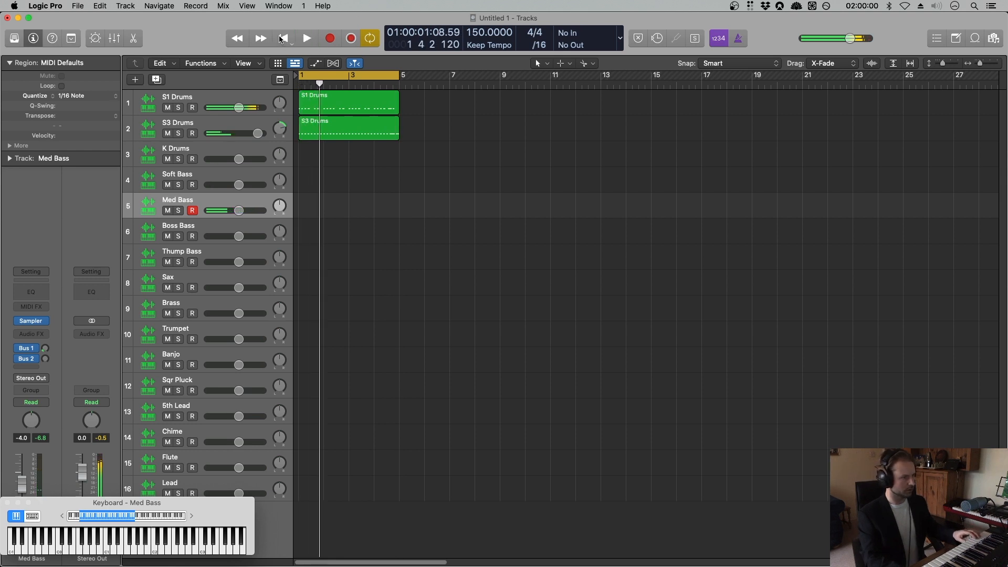
pyautogui.click(236, 40)
pyautogui.click(355, 39)
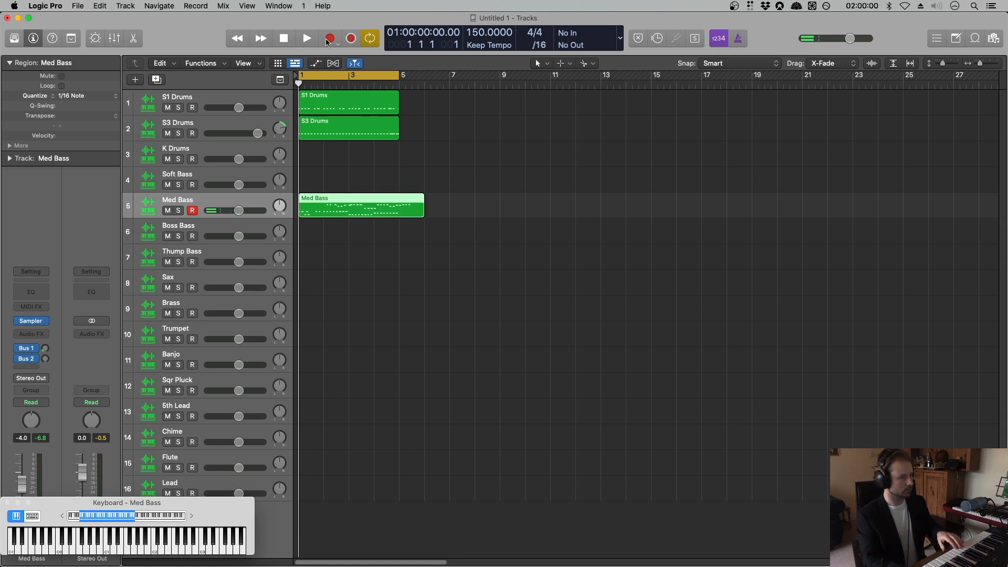
pyautogui.press('Delete')
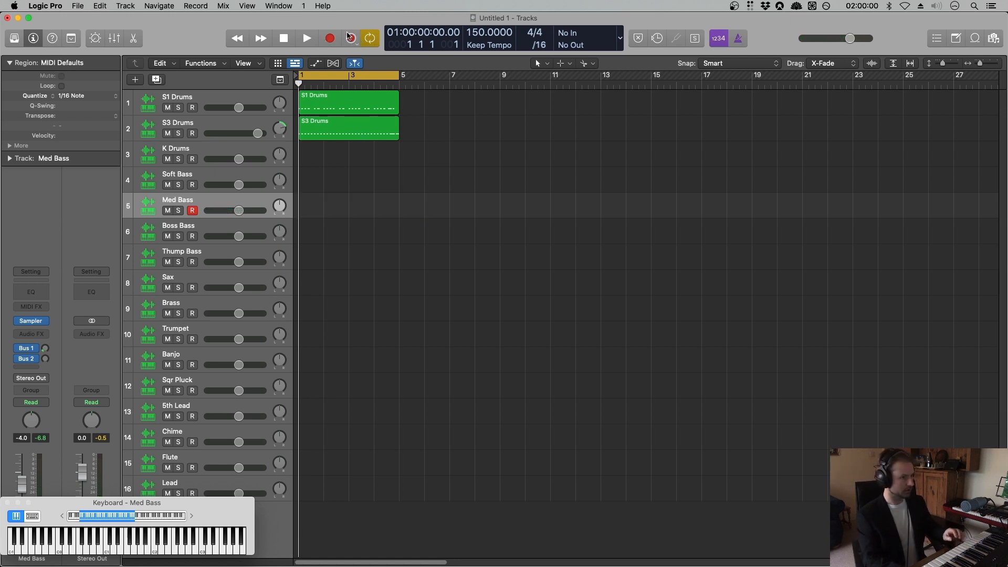
# Record a bass line on the Med Bass track over bars 1 to 4 and play it back with the drums.
pyautogui.click(326, 41)
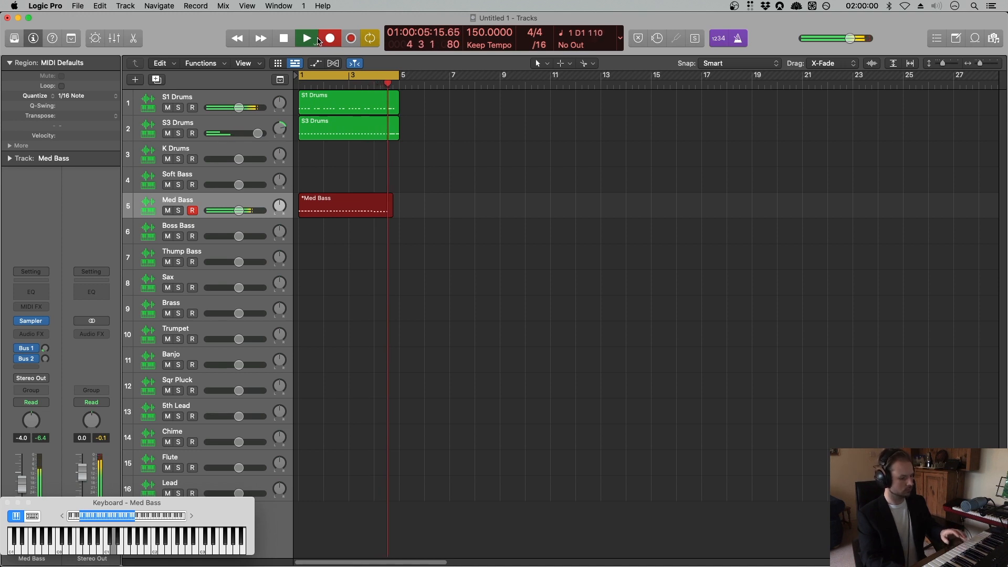
pyautogui.press('space')
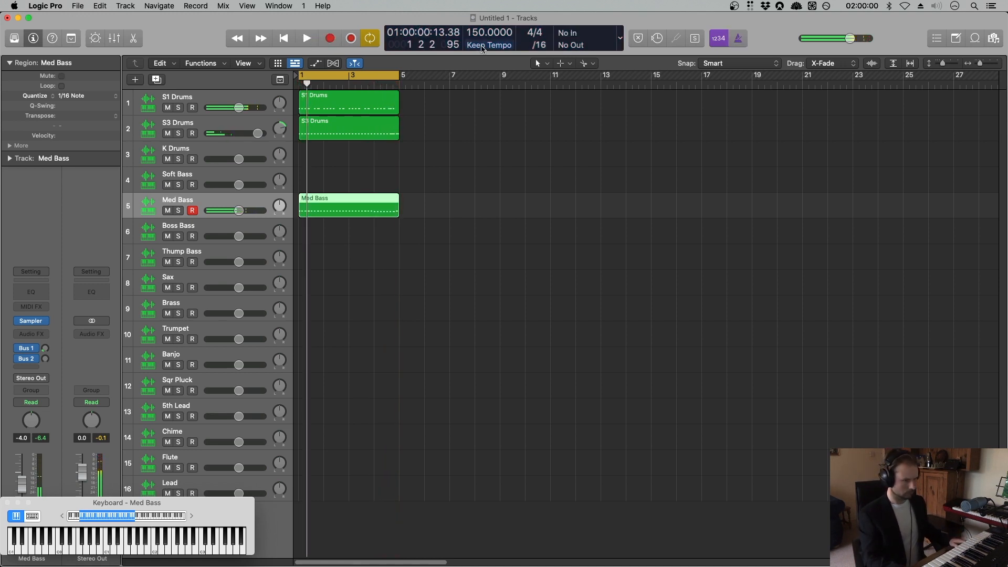
pyautogui.press('space')
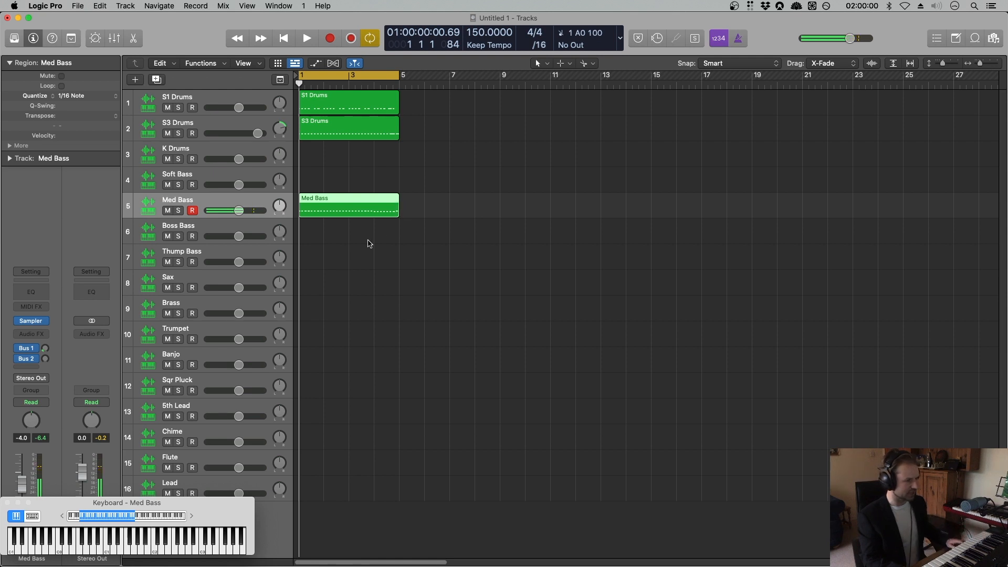
pyautogui.press('space')
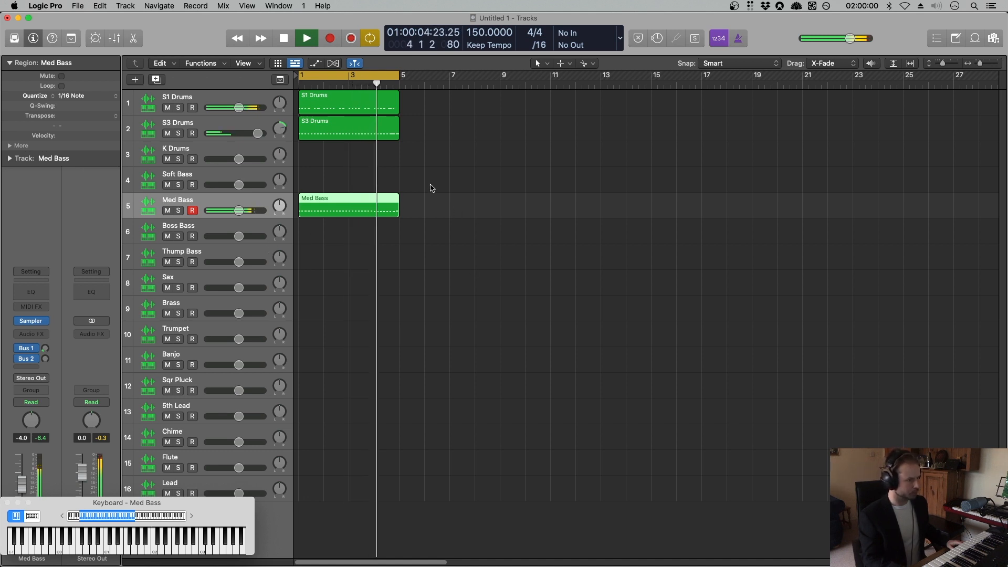
pyautogui.press('space')
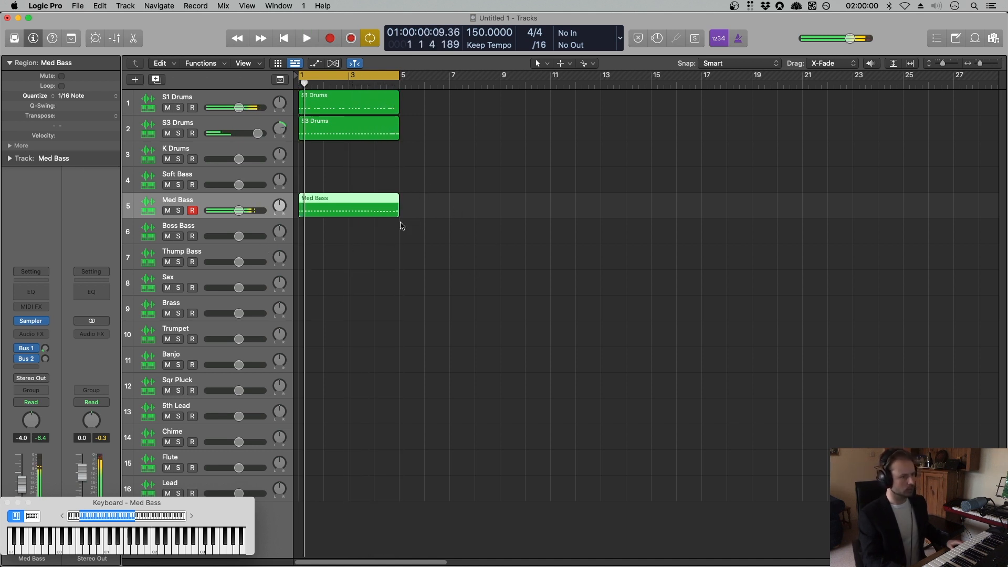
# Copy the S1 Drums, S3 Drums and Med Bass regions to bar 5 and play with the cycle range on bars 5 to 8.
pyautogui.moveTo(371, 148); pyautogui.dragTo(501, 78)
pyautogui.press('space')
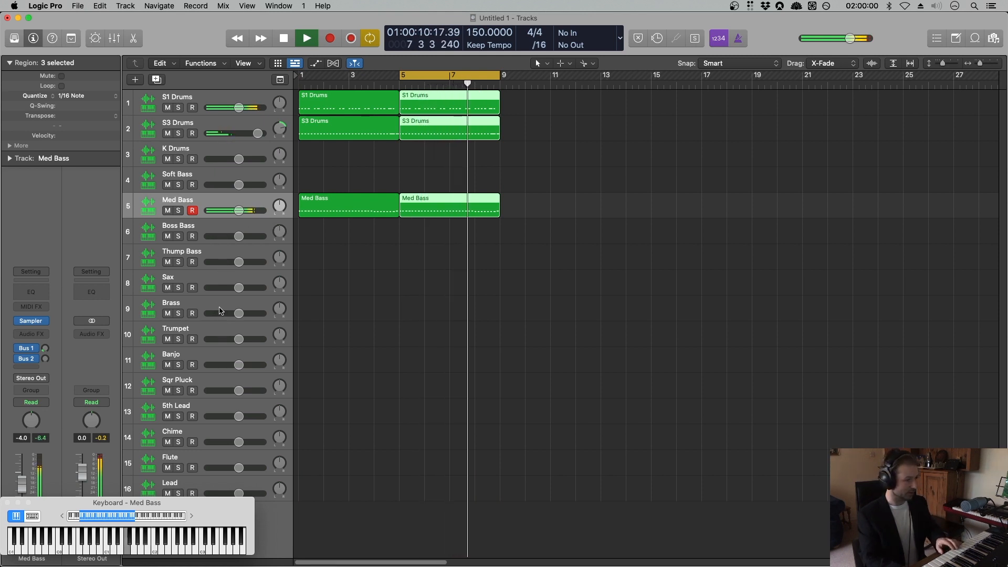
# Rehearse a melody on the Trumpet track and record it over bars 5 to 8.
pyautogui.click(219, 328)
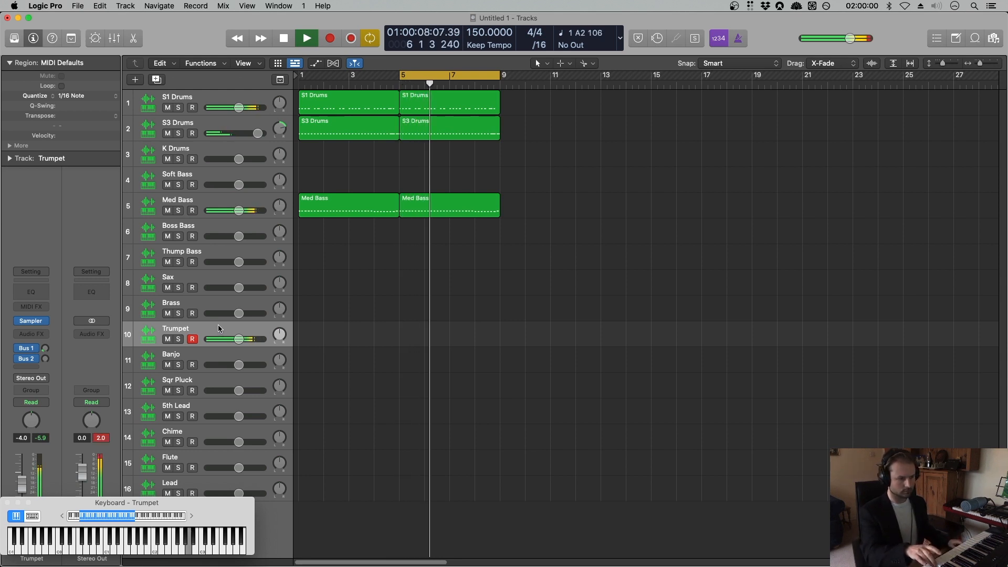
pyautogui.press('space')
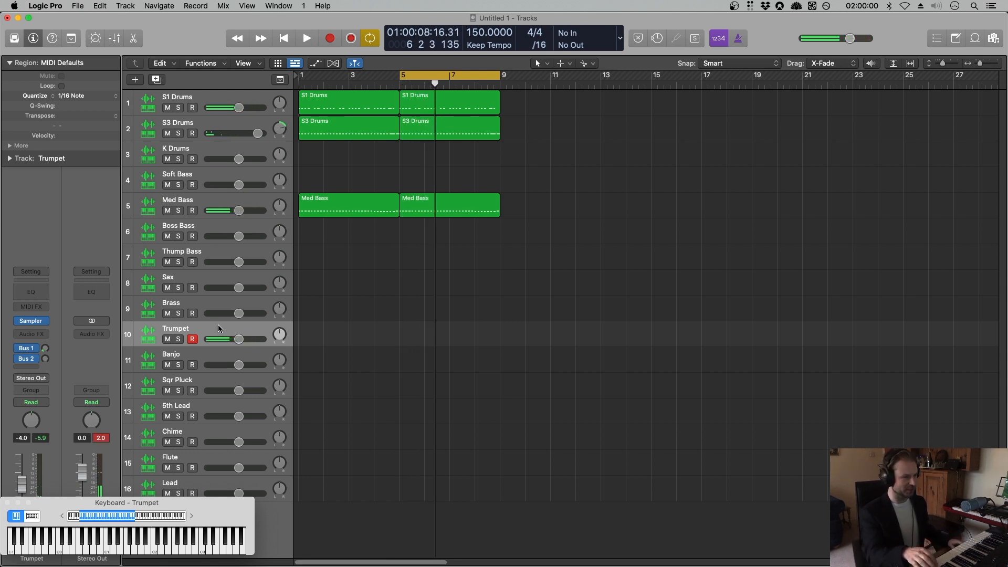
pyautogui.press('space')
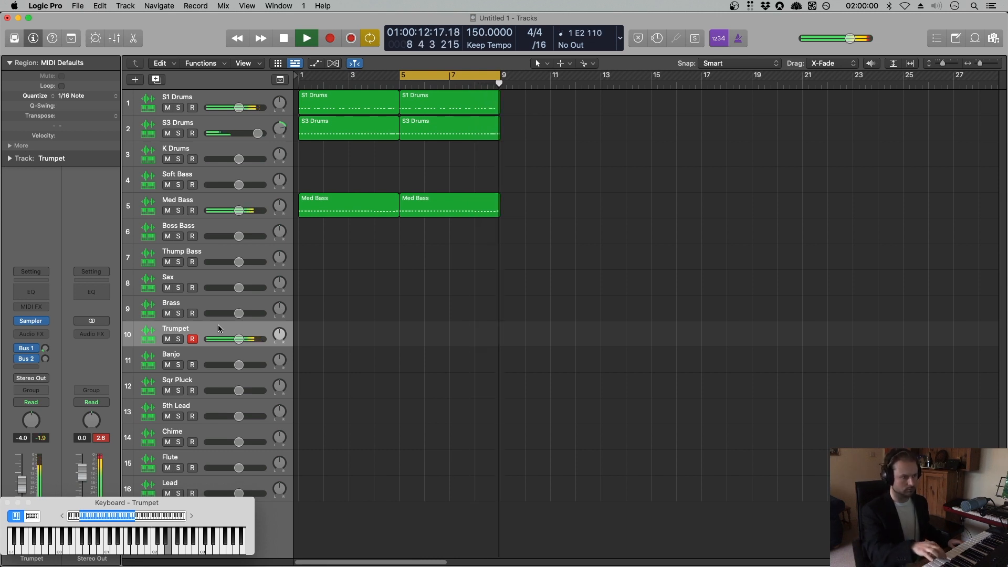
pyautogui.press('space')
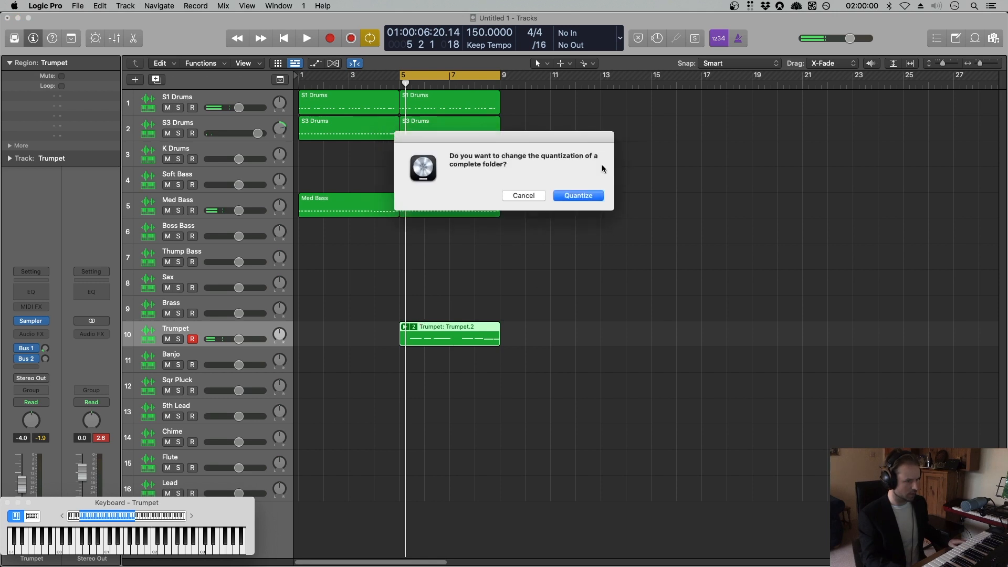
# Quantize the trumpet take folder to 1/16 notes and turn it into a plain region of the Trumpet.2 take.
pyautogui.click(579, 196)
pyautogui.click(413, 327)
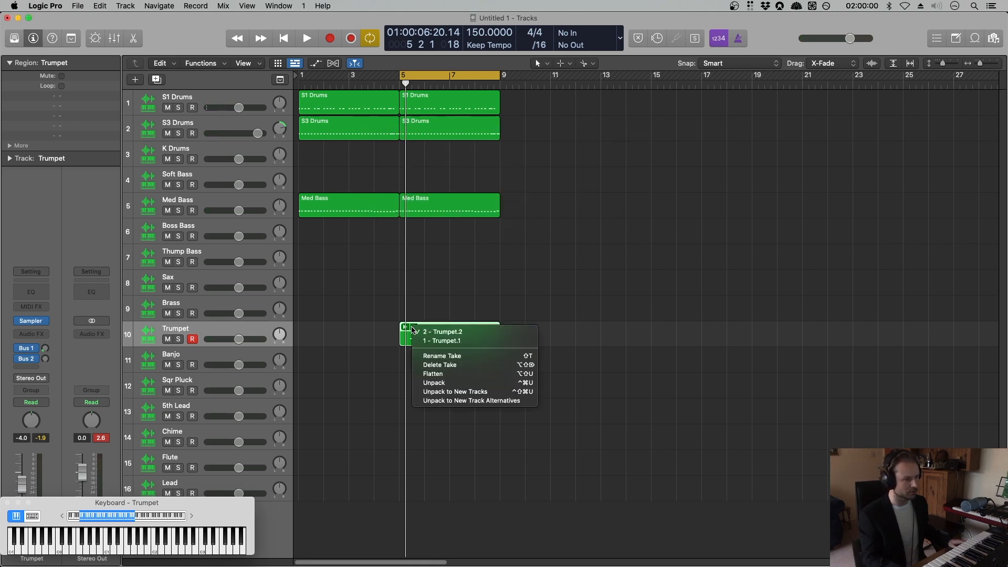
pyautogui.click(450, 382)
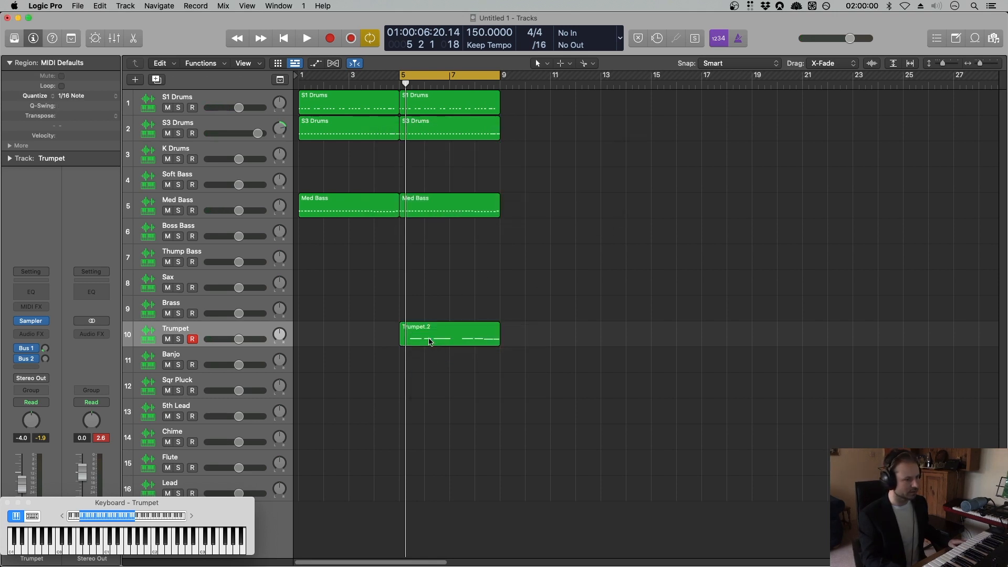
# Move the first note of the Trumpet.2 region to beat 3 of bar 5 in the Piano Roll and check it by playback.
pyautogui.doubleClick(429, 341)
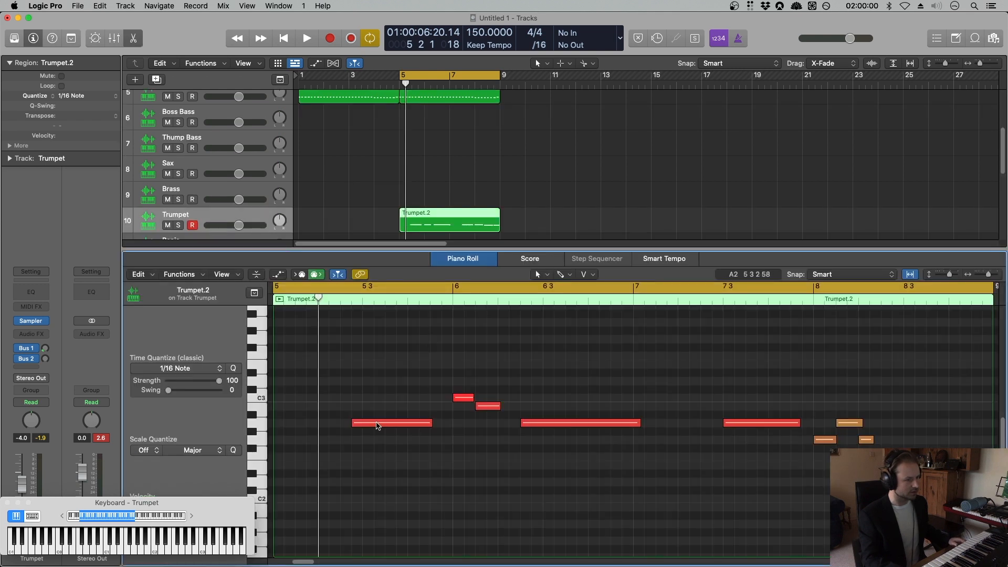
pyautogui.press('space')
pyautogui.press('space')
pyautogui.moveTo(377, 423); pyautogui.dragTo(390, 423)
pyautogui.press('space')
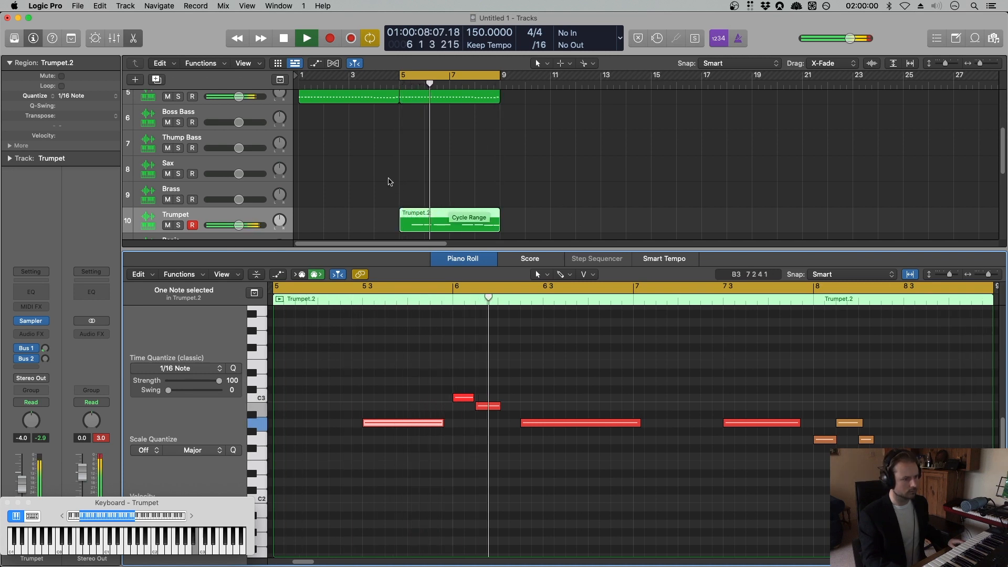
pyautogui.press('space')
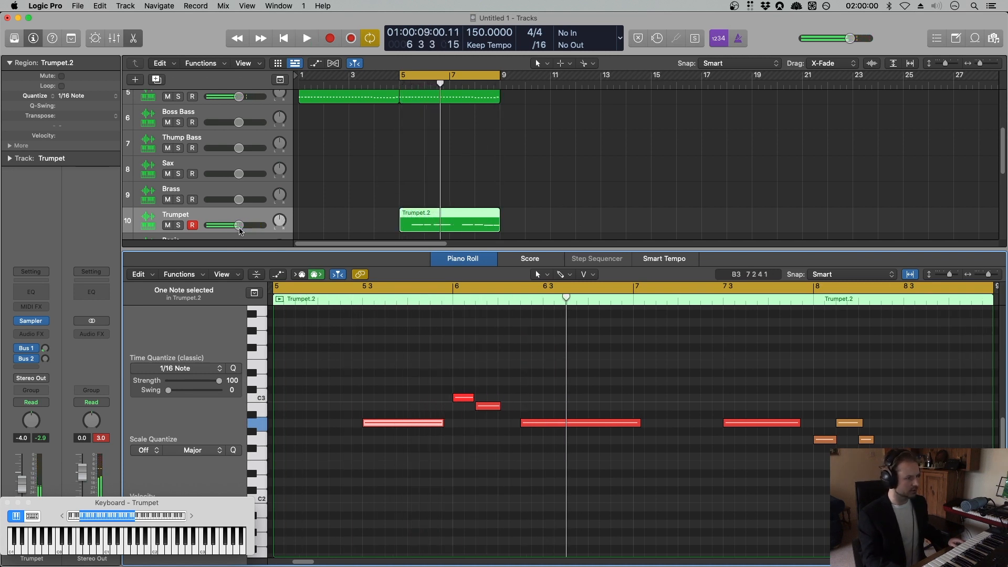
# Set the Trumpet track's volume to -6.8 dB and its Bus 1 send level to -14.6 dB.
pyautogui.moveTo(239, 232); pyautogui.dragTo(233, 232)
pyautogui.press('space')
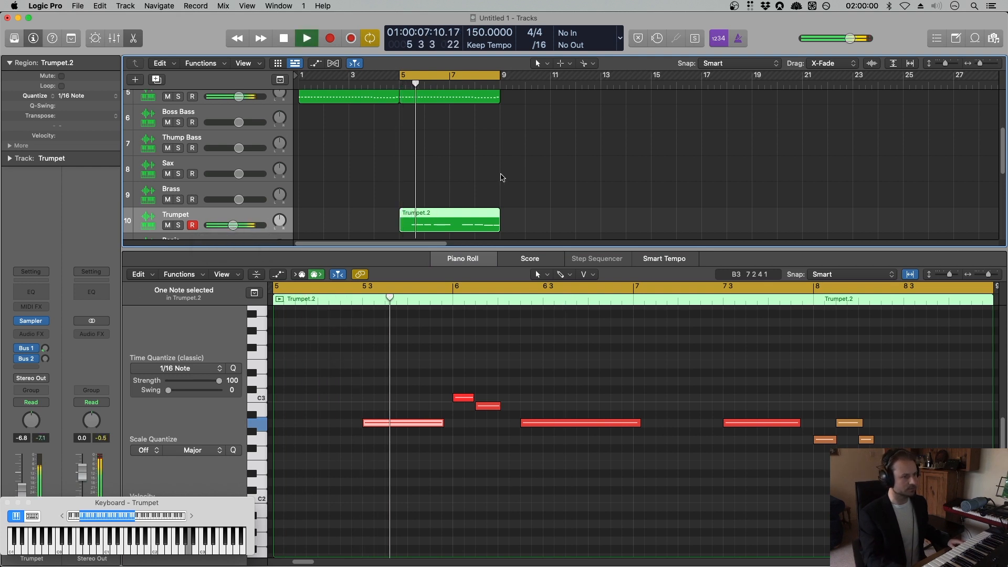
pyautogui.press('space')
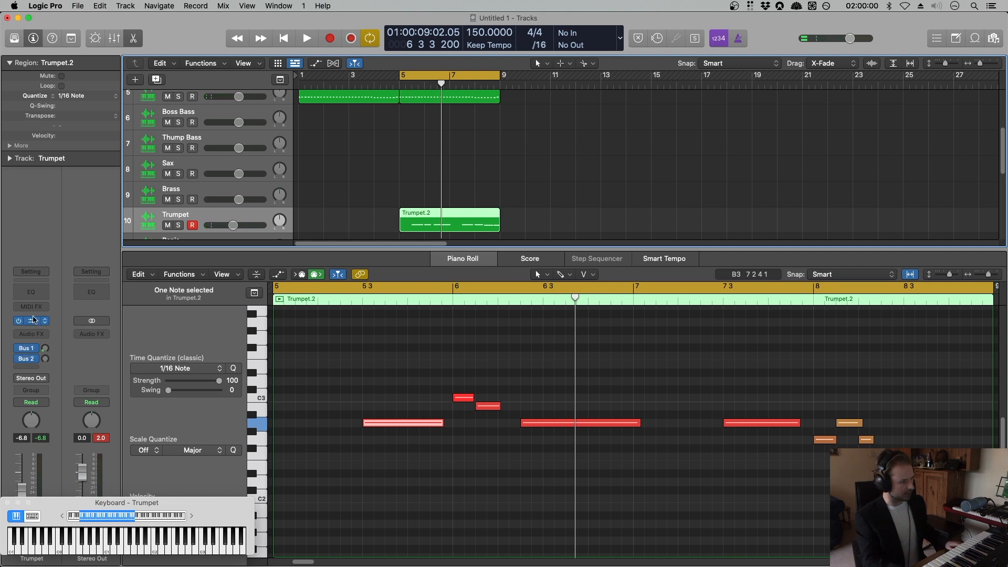
pyautogui.click(45, 350)
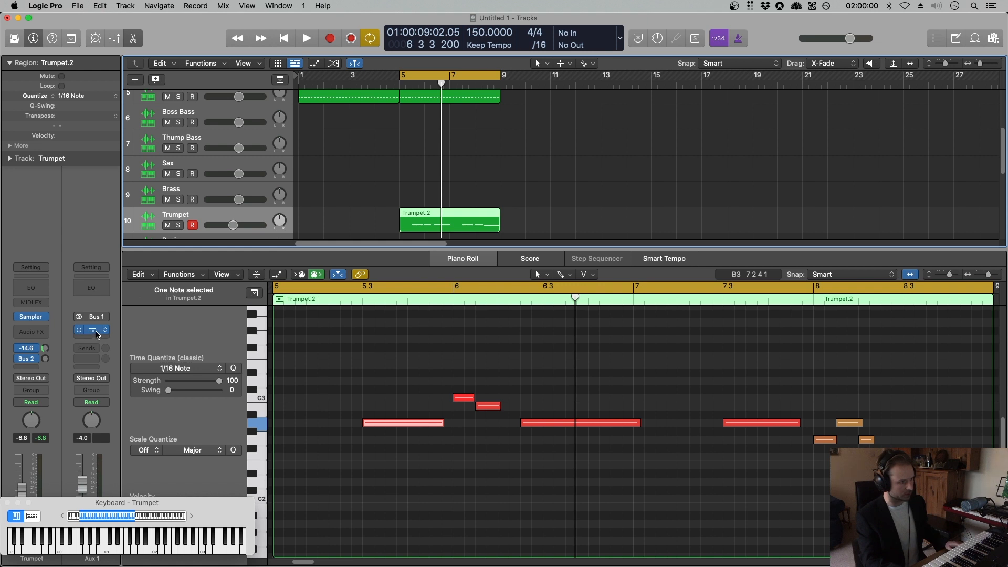
# Raise the Trumpet track's Bus 1 send level to -11.3 dB and check it by playback.
pyautogui.click(26, 359)
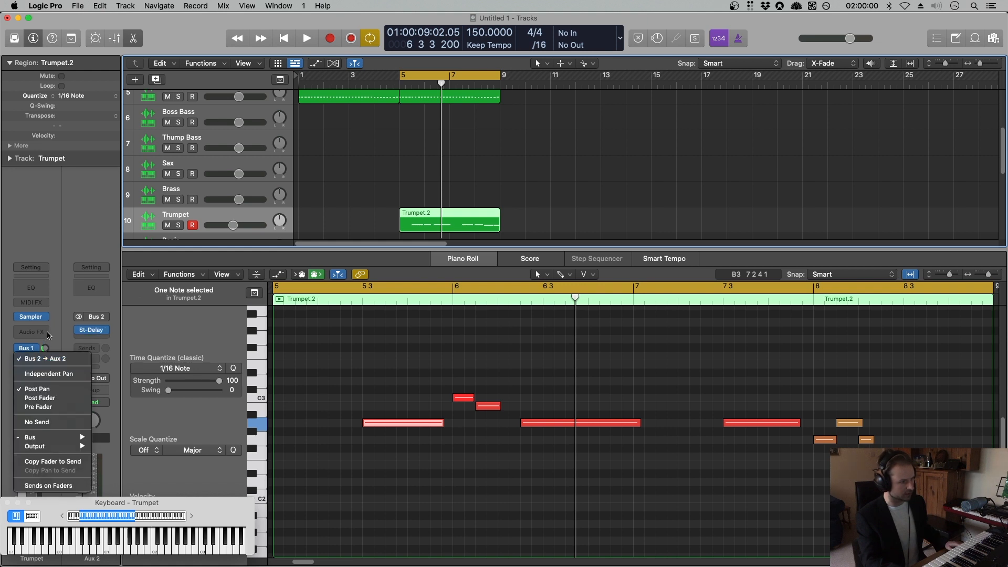
pyautogui.click(57, 362)
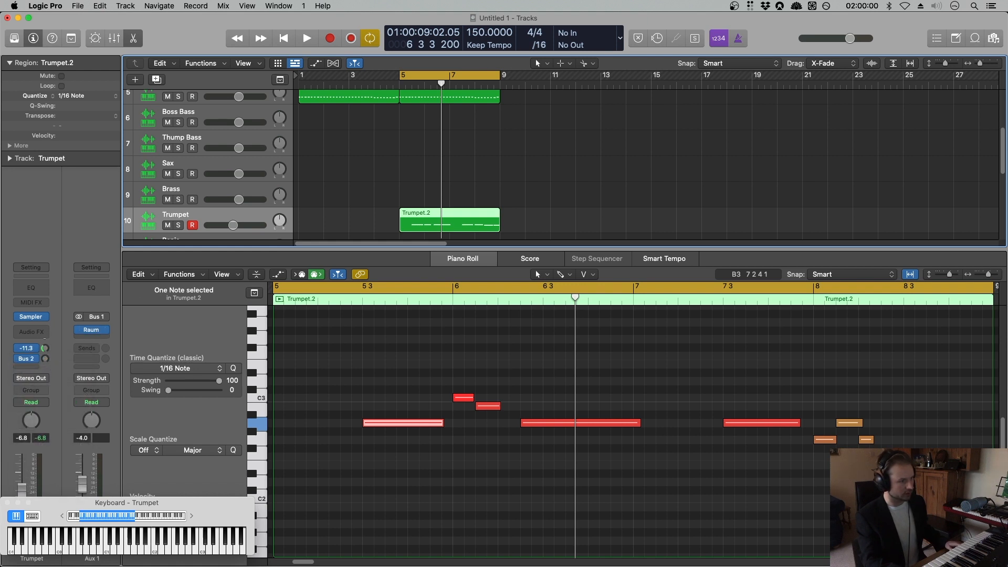
pyautogui.press('space')
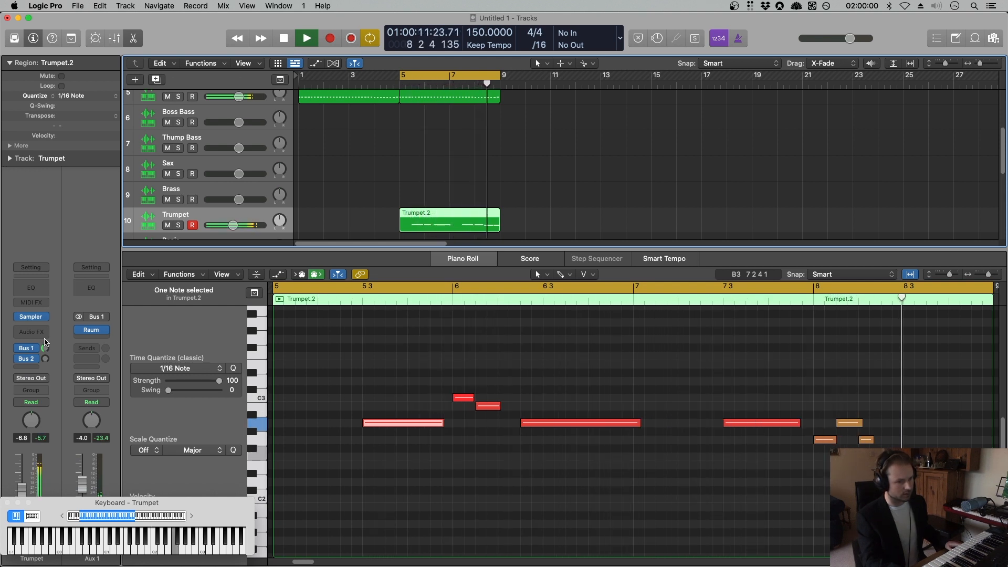
pyautogui.press('space')
# Slightly shorten the second note of bar 8 in the Trumpet.2 region and check the arrangement from bar 1 with the cycle off.
pyautogui.click(888, 432)
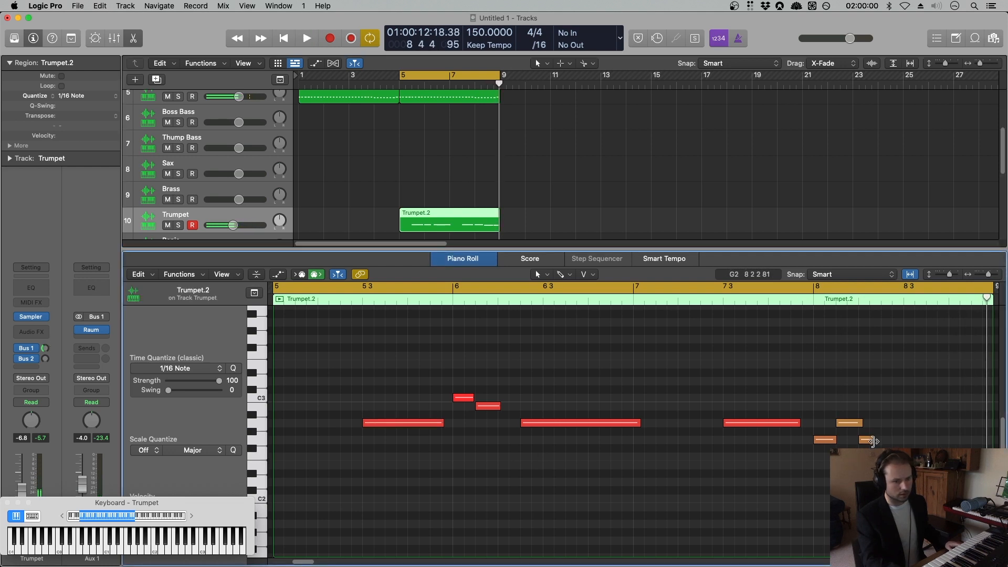
pyautogui.moveTo(856, 423); pyautogui.dragTo(851, 423)
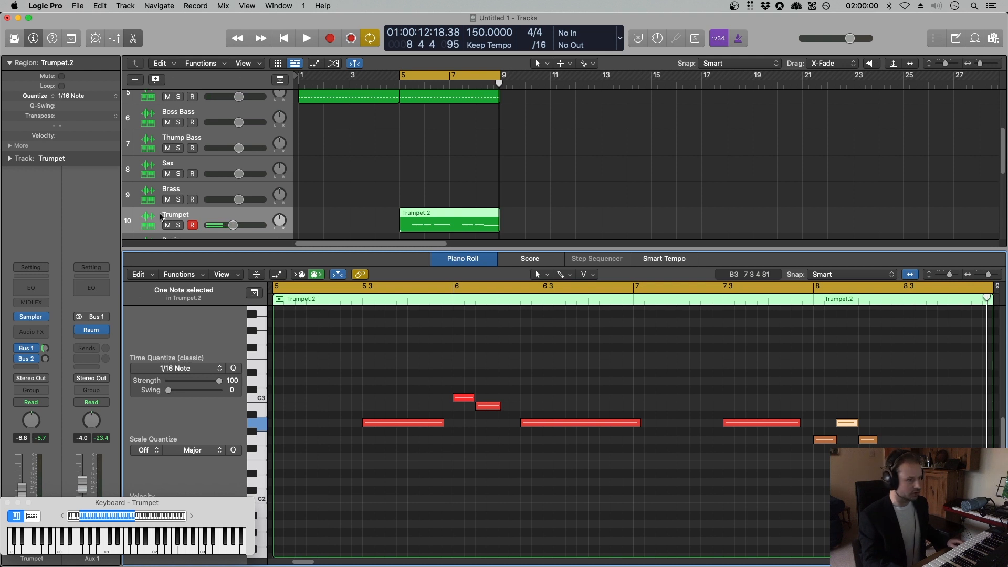
pyautogui.press('Return')
pyautogui.press('space')
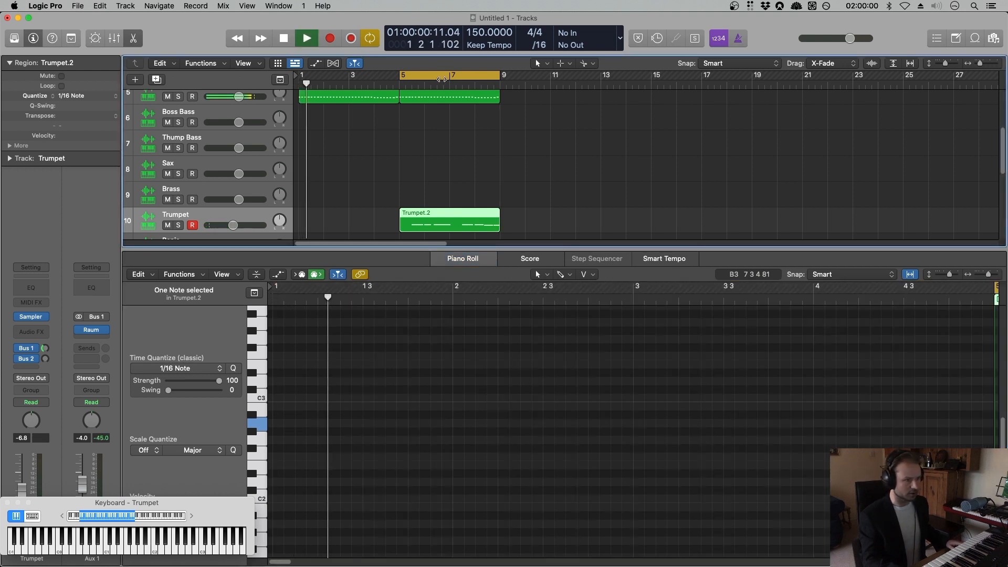
pyautogui.click(425, 79)
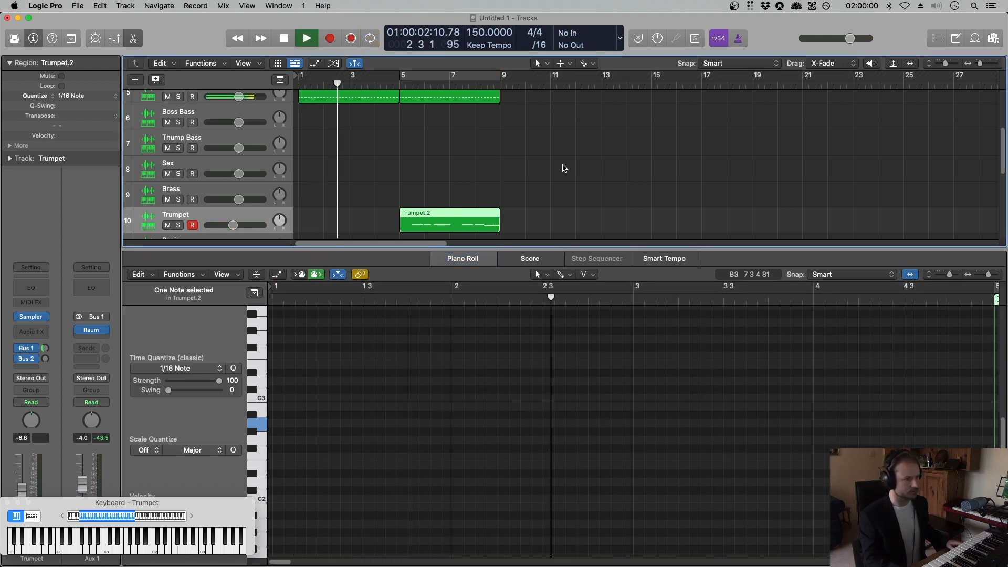
pyautogui.scroll(3, 563, 166)
pyautogui.scroll(-3, 563, 167)
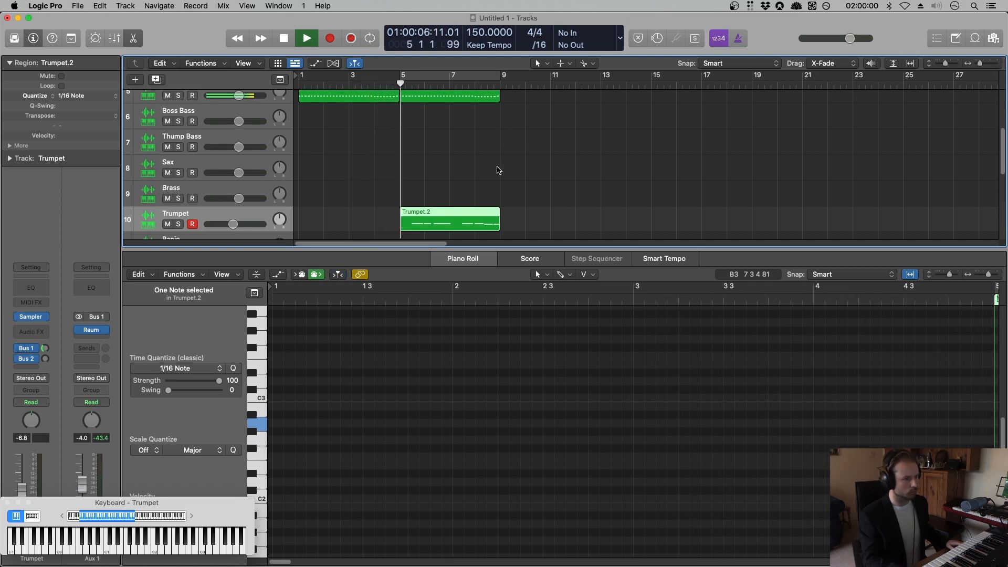
pyautogui.scroll(1, 483, 170)
pyautogui.press('space')
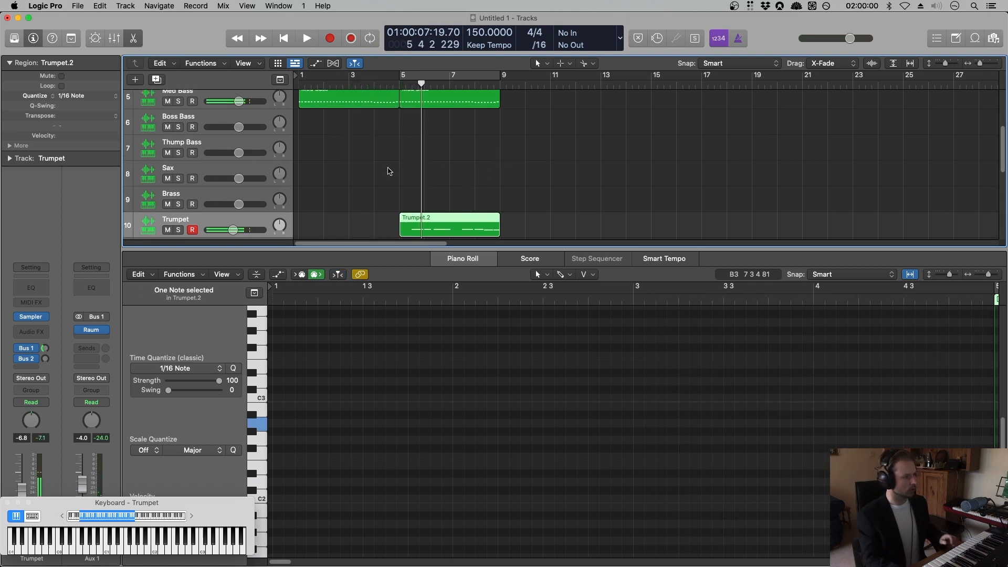
# Select the Sqr Pluck track and try out an accompaniment on it.
pyautogui.scroll(-5, 482, 172)
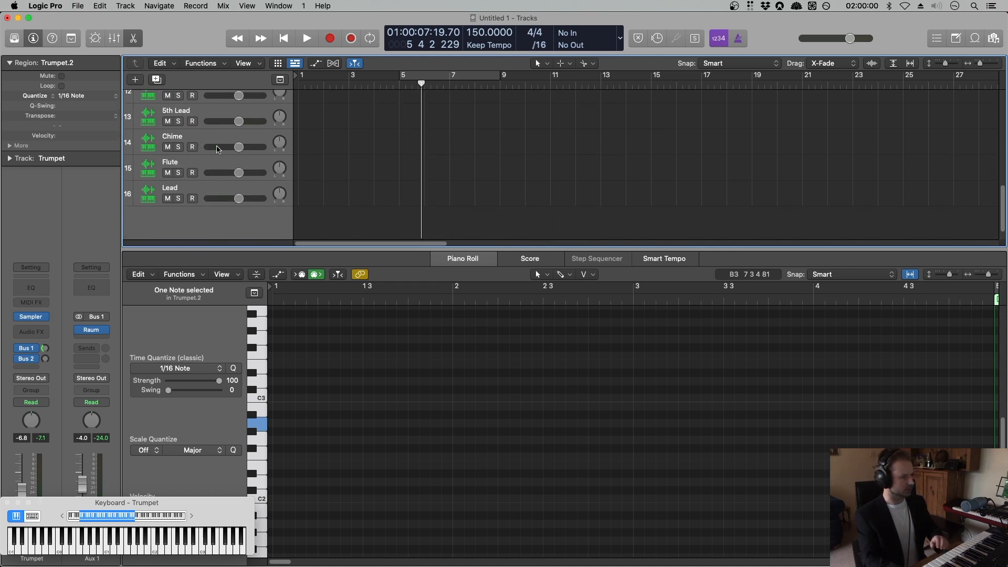
pyautogui.scroll(1, 323, 179)
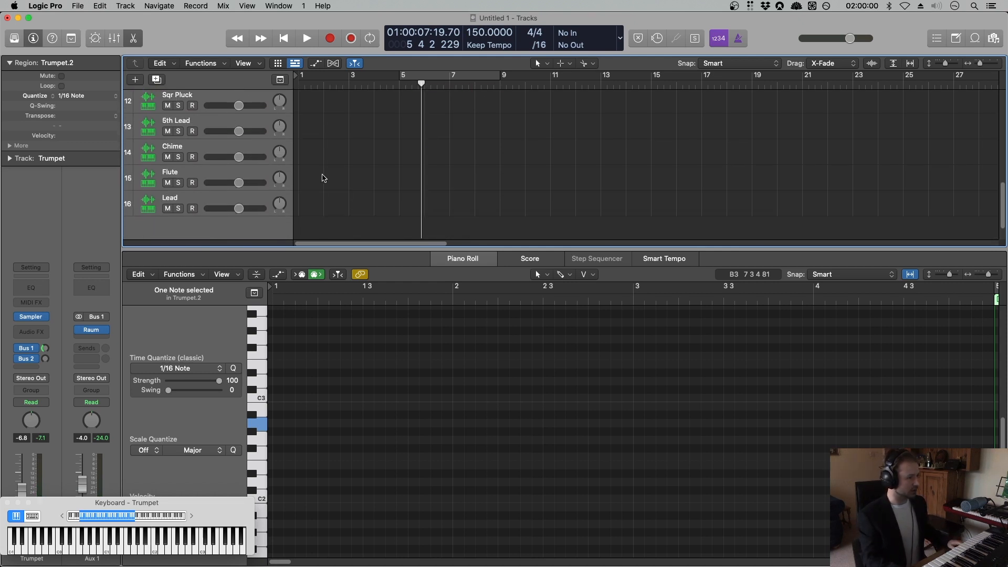
pyautogui.scroll(1, 247, 136)
pyautogui.click(217, 120)
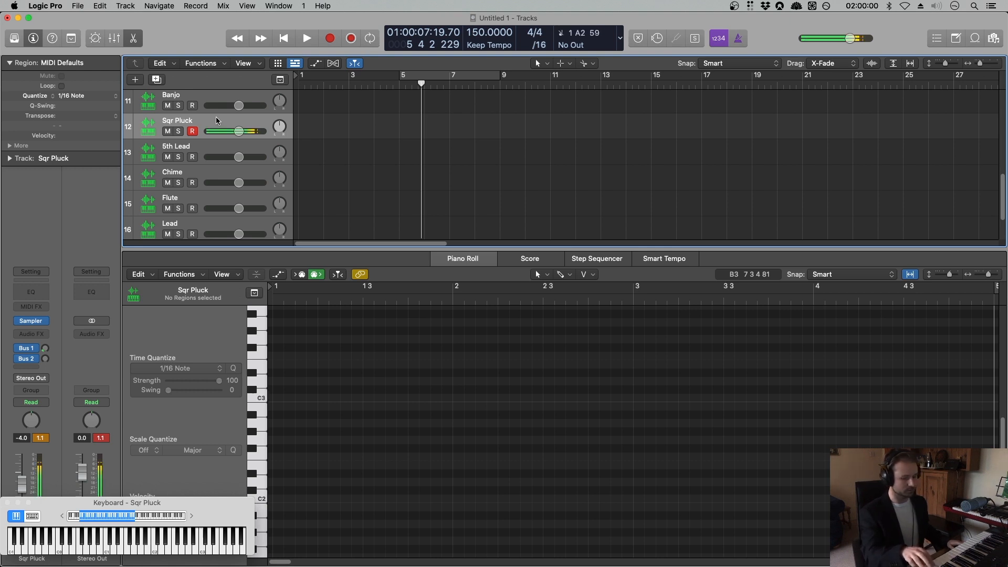
pyautogui.press('space')
pyautogui.press('space')
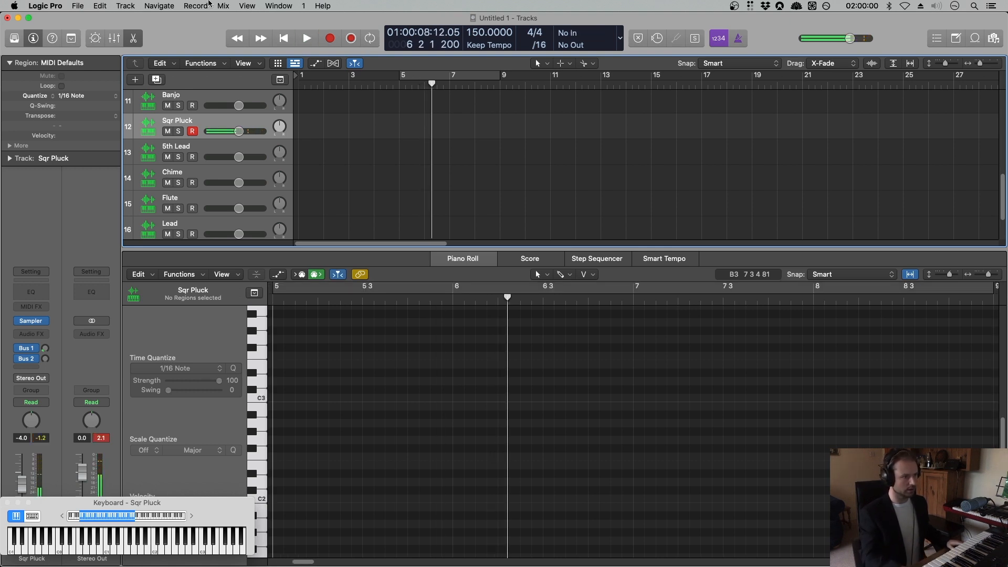
# Turn on the cycle over bars 5 to 8, play a repeating two-note part on the Sqr Pluck track and capture it as a recording.
pyautogui.click(415, 76)
pyautogui.press('space')
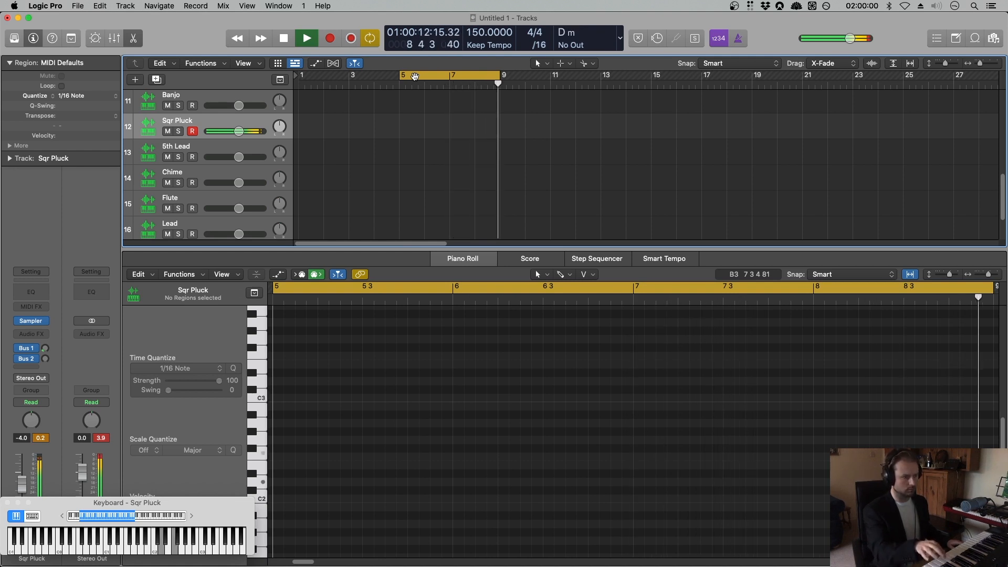
pyautogui.press('space')
pyautogui.click(351, 38)
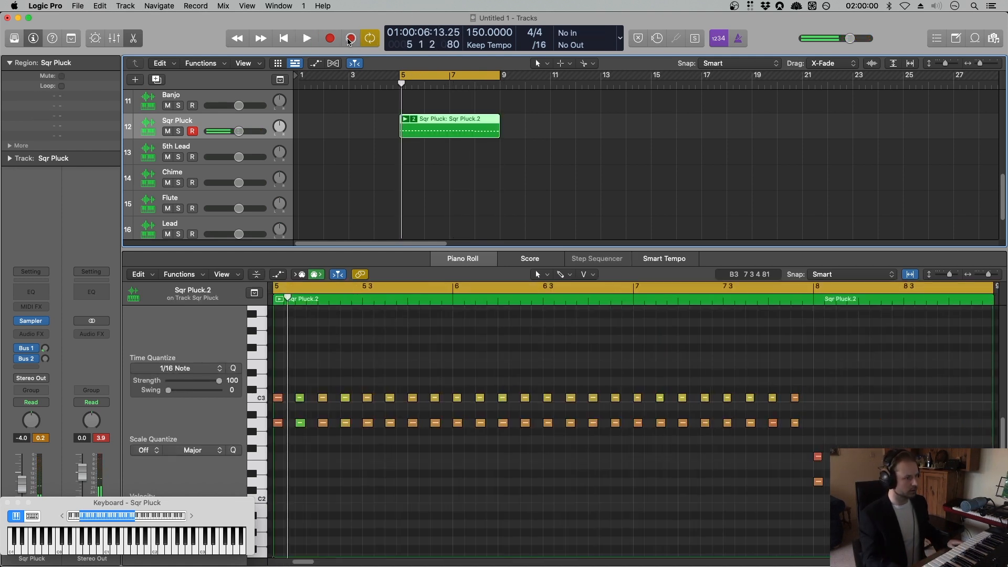
# Quantize the Sqr Pluck take folder to 1/16 notes and turn it into a plain region of the Sqr Pluck.2 take.
pyautogui.press('q')
pyautogui.click(557, 193)
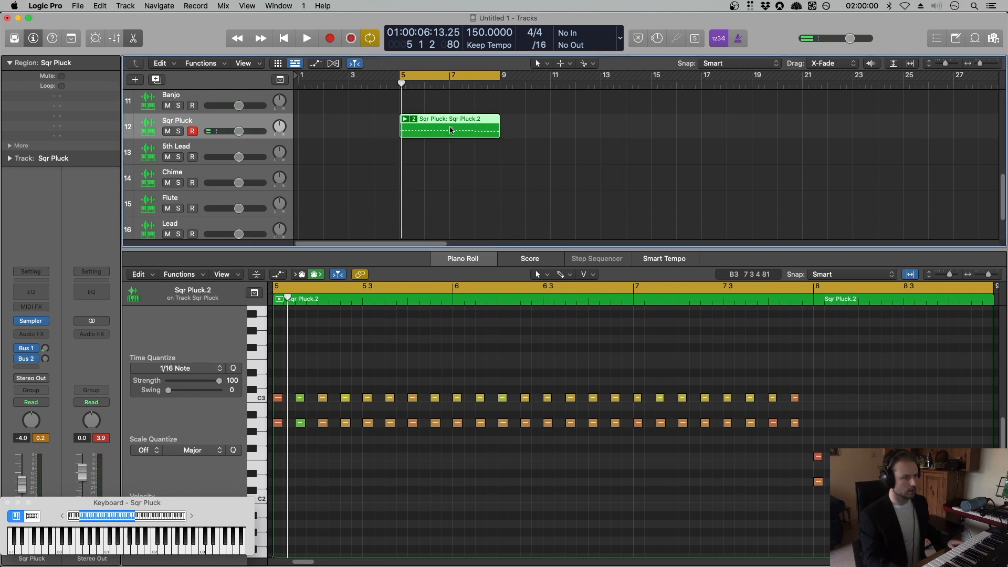
pyautogui.click(412, 120)
pyautogui.click(445, 157)
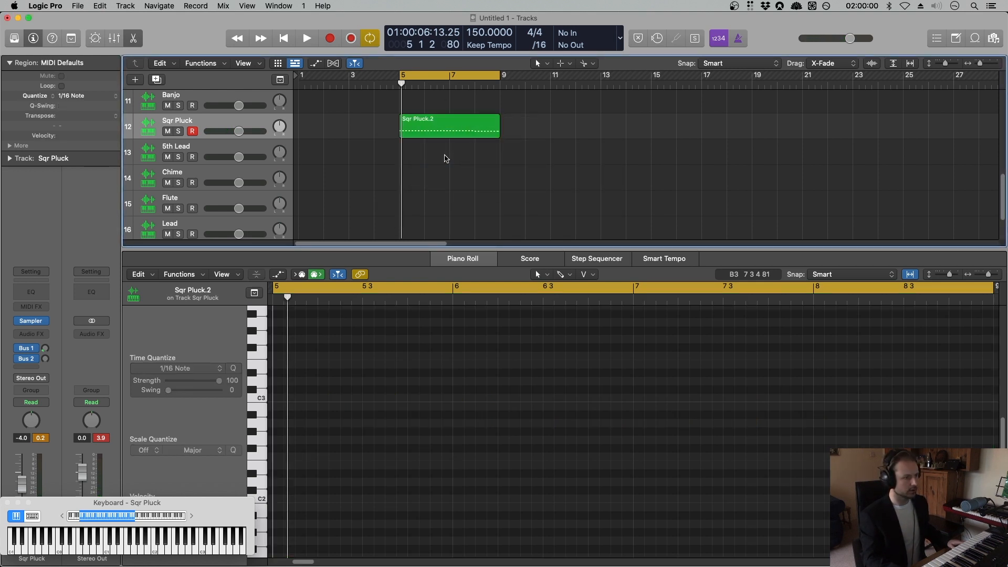
# Play back the Sqr Pluck.2 region and select the seven lower notes that follow the first one in bar 8.
pyautogui.press('space')
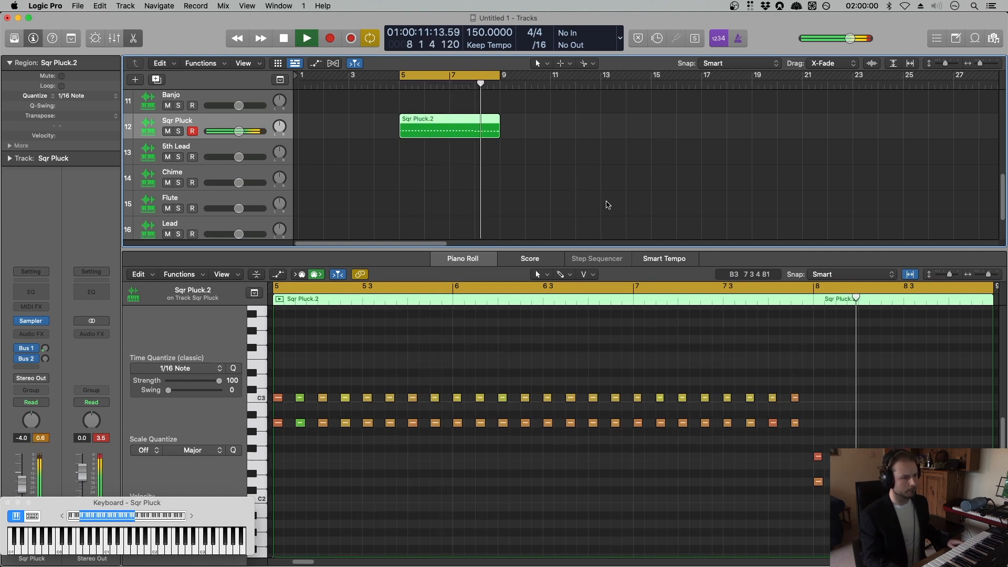
pyautogui.click(776, 367)
pyautogui.press('space')
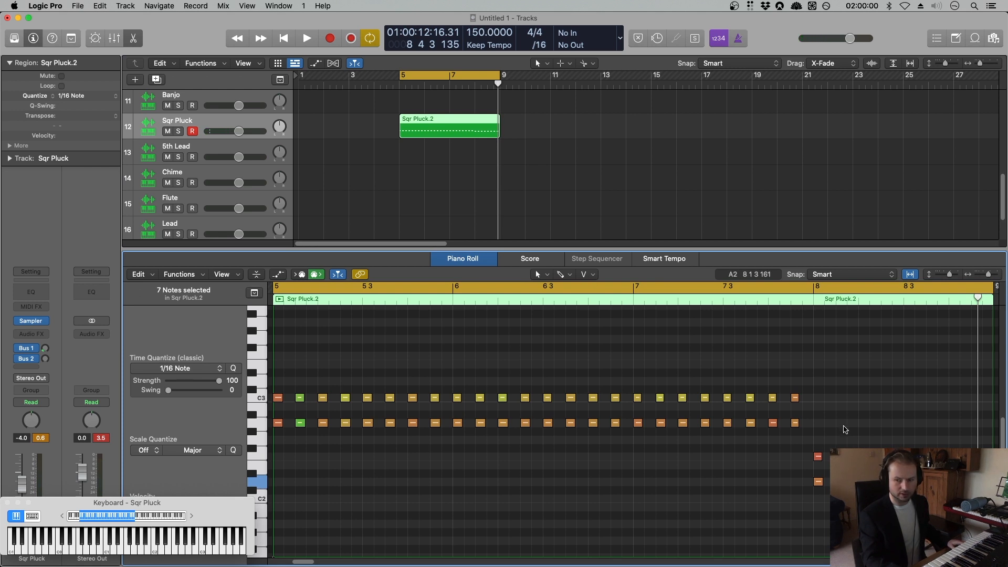
pyautogui.click(428, 187)
# Copy the Sqr Pluck.2 region to bar 1 of its track and turn off the cycle.
pyautogui.scroll(3, 438, 169)
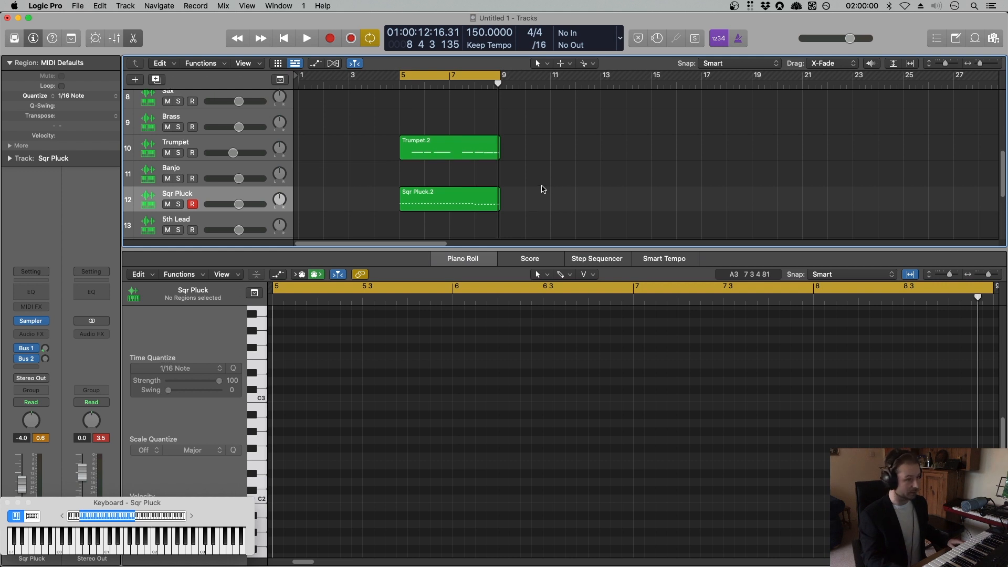
pyautogui.scroll(5, 540, 187)
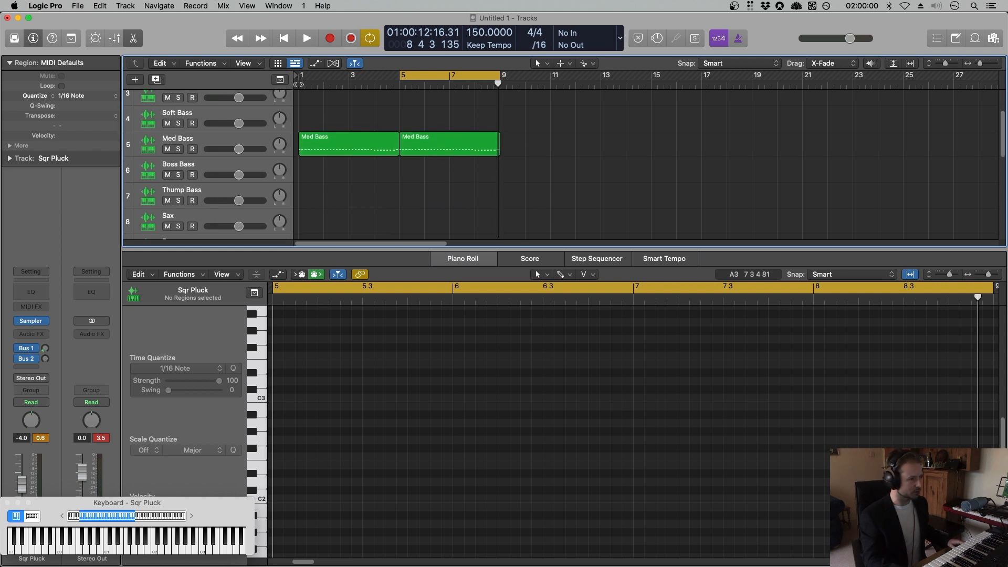
pyautogui.press('Return')
pyautogui.press('space')
pyautogui.scroll(-5, 470, 189)
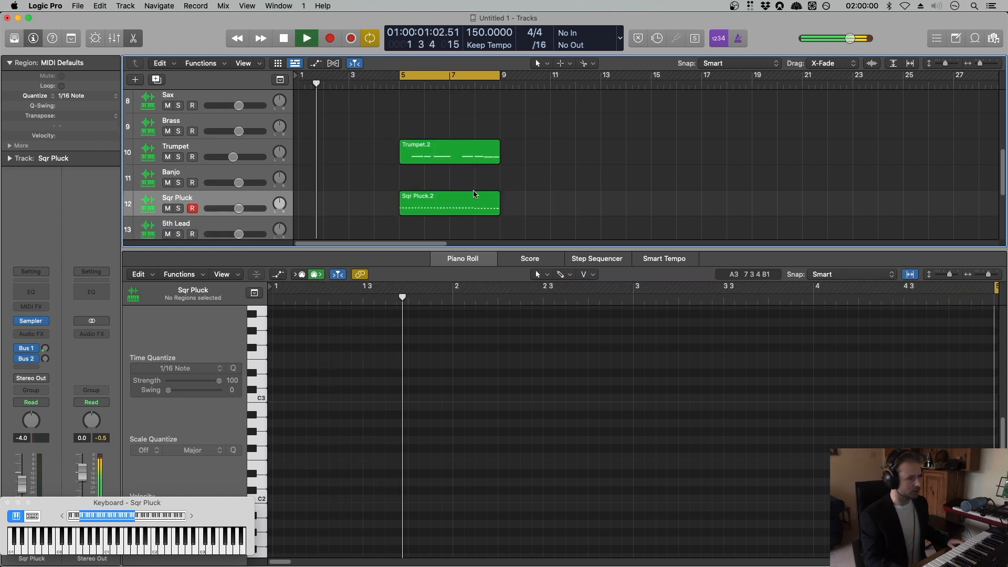
pyautogui.click(425, 203)
pyautogui.moveTo(426, 203); pyautogui.dragTo(348, 202)
pyautogui.press('space')
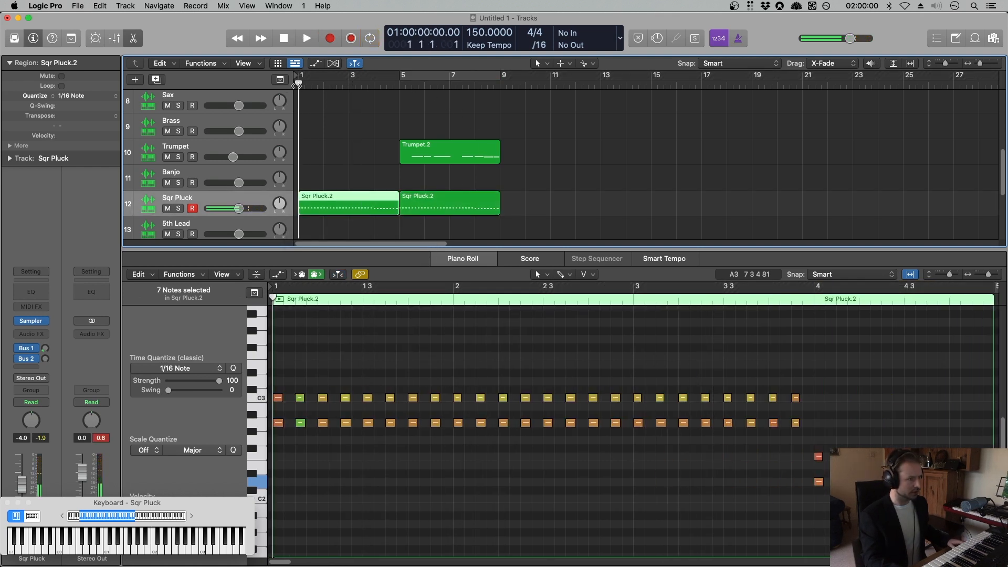
# Play the arrangement from bar 1 and lower the Trumpet track's volume to -13.4 dB.
pyautogui.press('space')
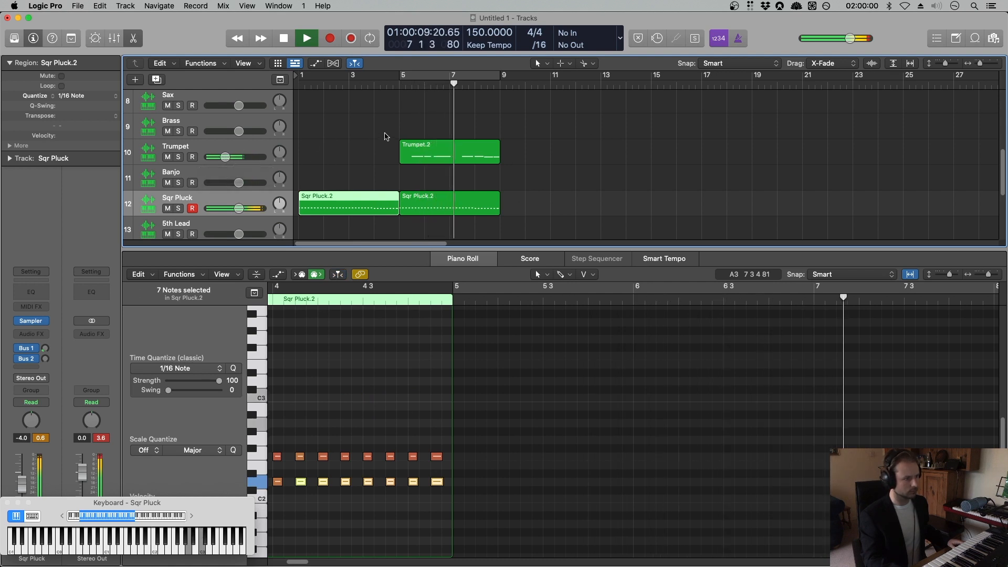
pyautogui.hotkey('shift', 'space')
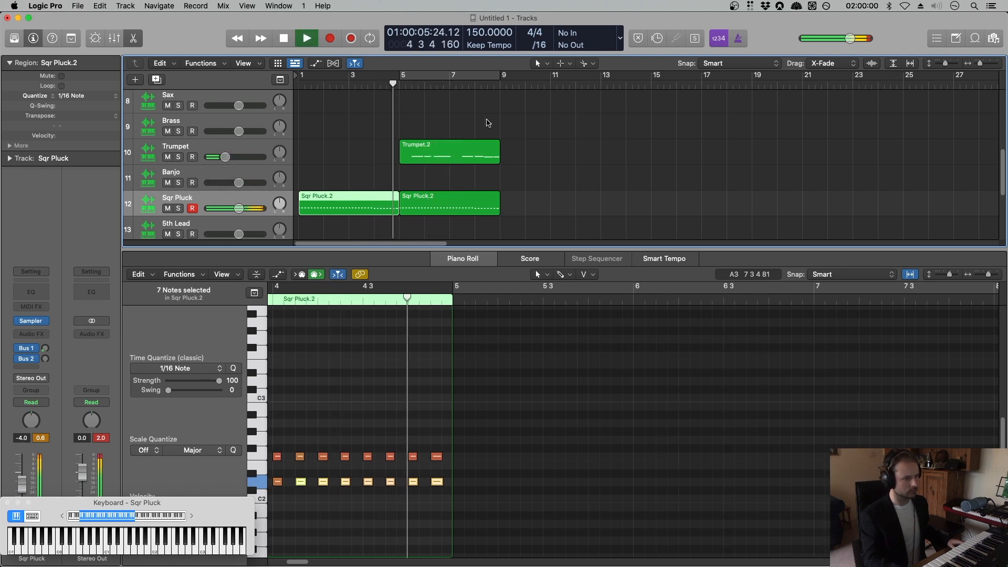
pyautogui.hotkey('shift', 'space')
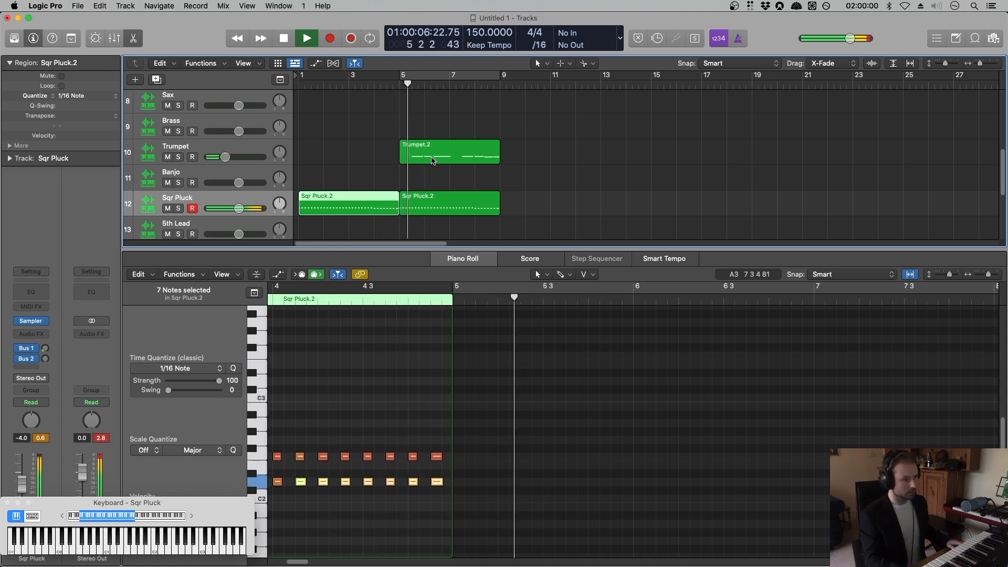
pyautogui.press('space')
# Record a low pickup note before bar 5 and a longer note at bar 5 into the existing Trumpet part.
pyautogui.moveTo(401, 160)
pyautogui.mouseDown()
pyautogui.moveTo(379, 161)
pyautogui.moveTo(400, 160)
pyautogui.mouseUp()
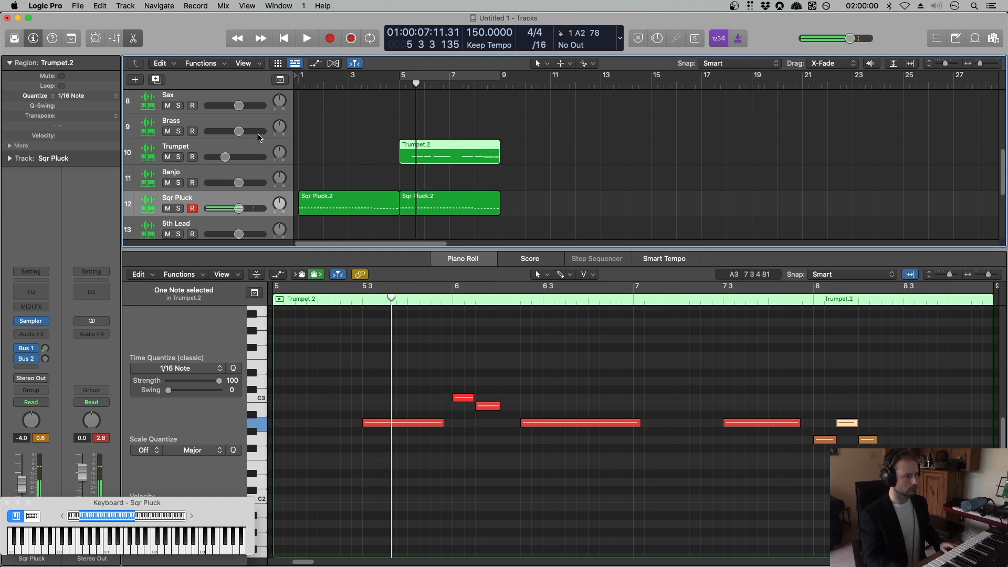
pyautogui.click(250, 151)
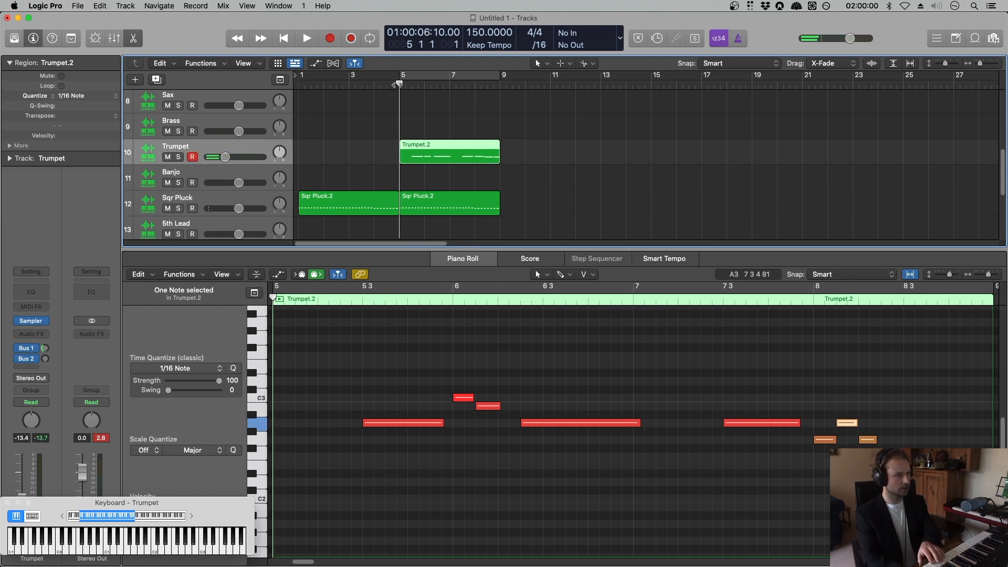
pyautogui.click(330, 39)
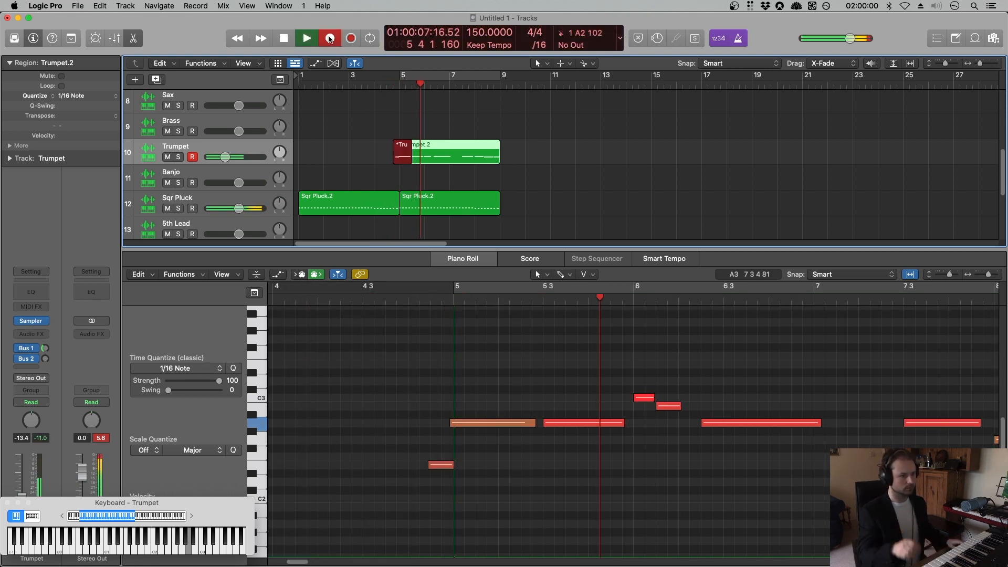
pyautogui.press('space')
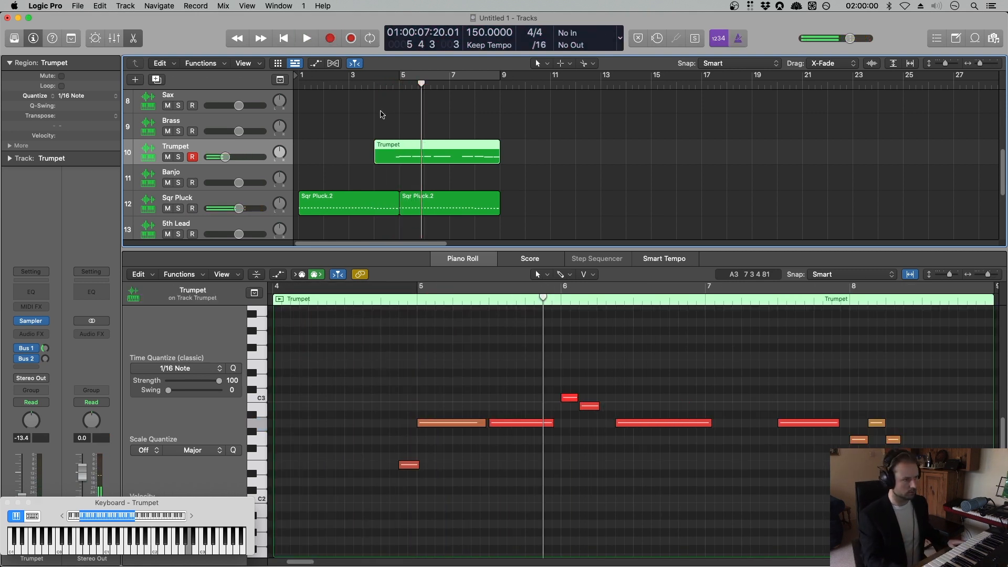
# Set the Trumpet track's volume to -12.4 dB and listen to the whole arrangement from bar 1 to bar 9.
pyautogui.press('space')
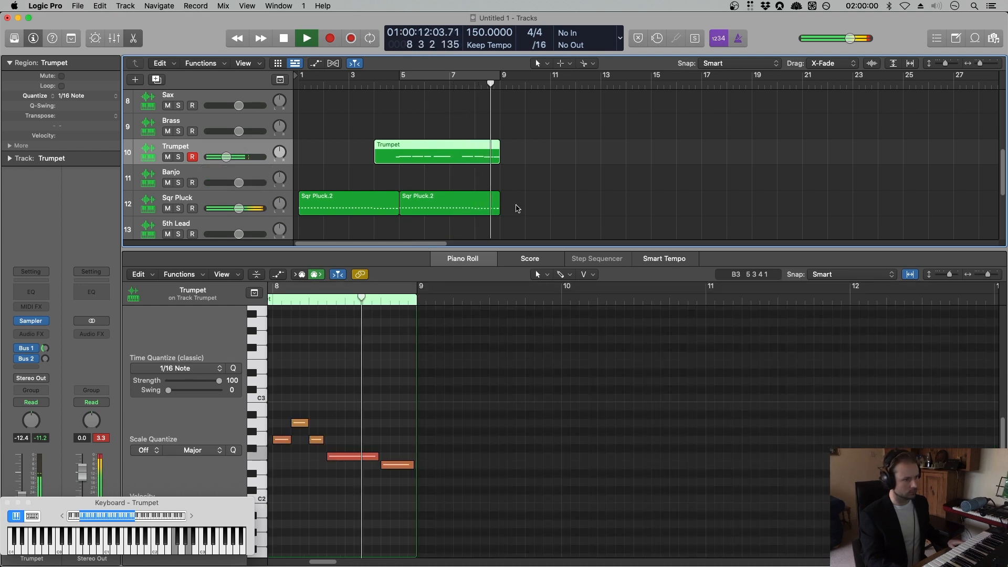
pyautogui.scroll(-5, 525, 213)
pyautogui.scroll(10, 520, 210)
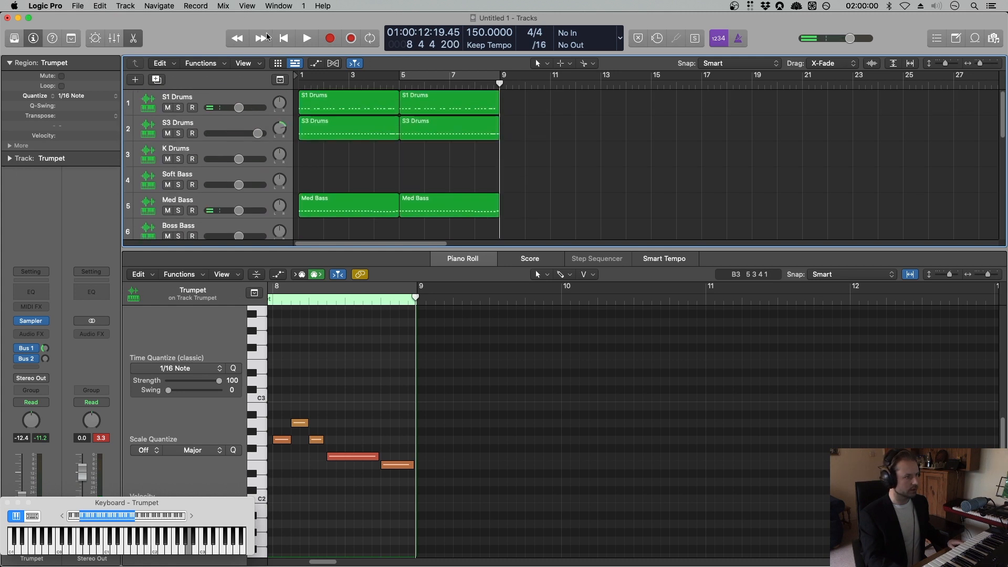
pyautogui.click(283, 39)
pyautogui.press('space')
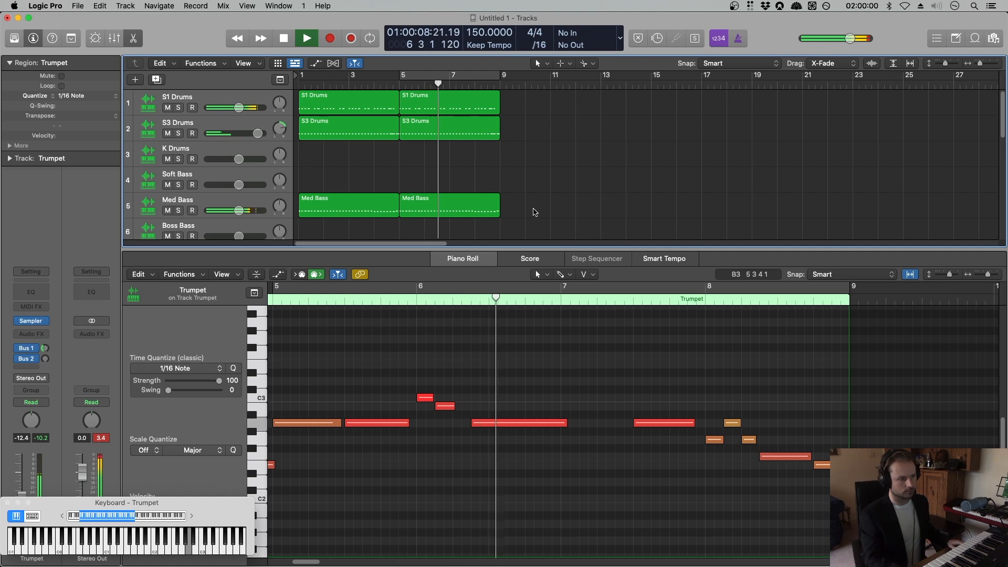
pyautogui.scroll(-5, 534, 211)
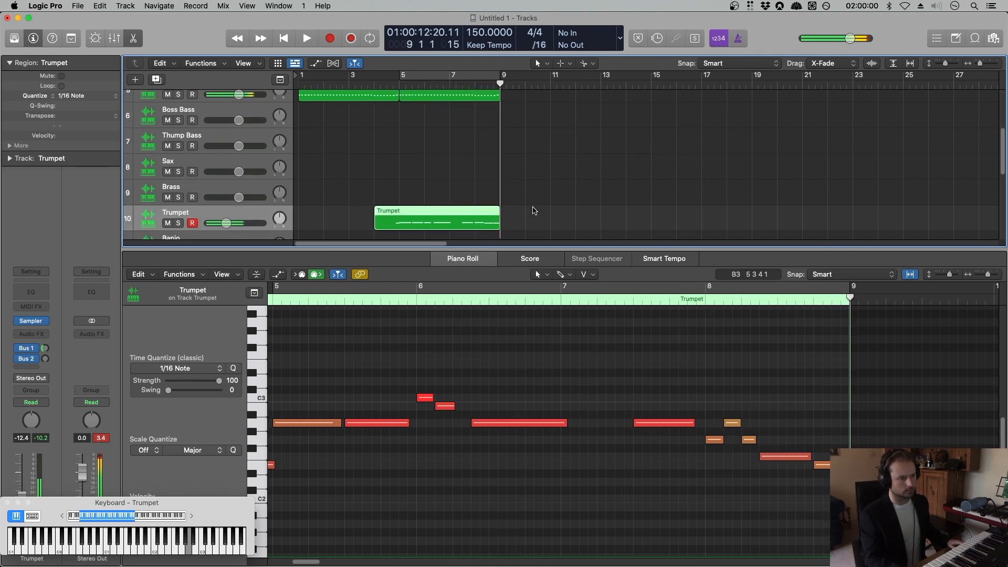
# Copy the second set of regions four bars later, placing the Trumpet copy at bar 8 and the Sqr Pluck copy at bar 9.
pyautogui.scroll(-5, 519, 215)
pyautogui.moveTo(532, 157); pyautogui.dragTo(523, 105)
pyautogui.scroll(-6, 657, 200)
pyautogui.scroll(-2, 657, 200)
pyautogui.click(597, 175)
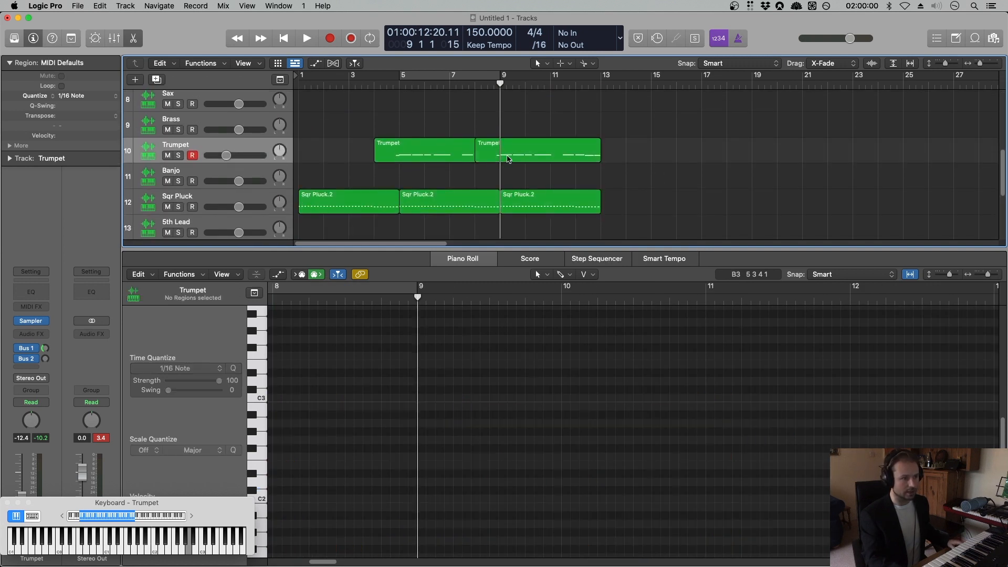
# Move the second Trumpet region, starting at bar 8, onto the Brass track and transpose it by +12.
pyautogui.moveTo(514, 159); pyautogui.dragTo(510, 119)
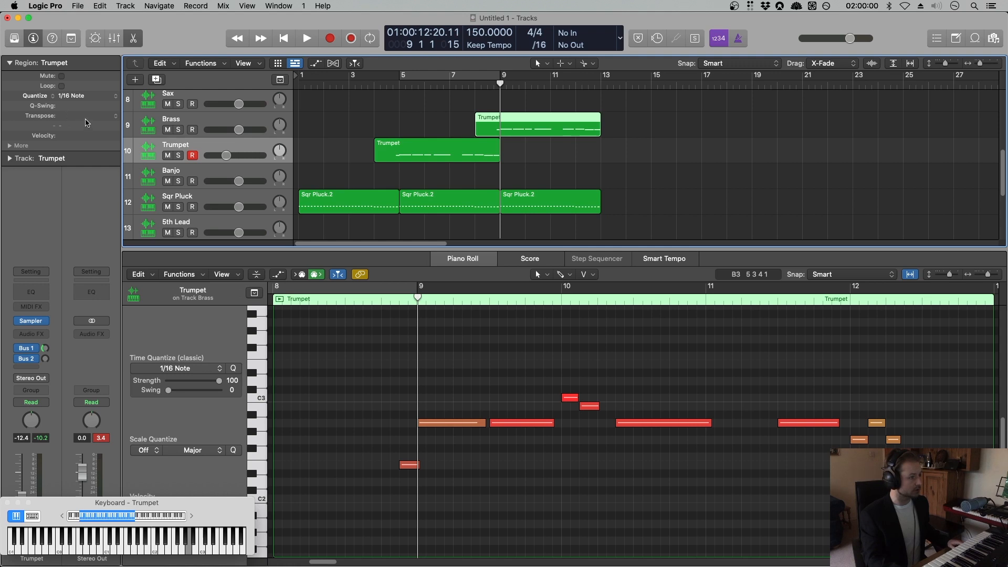
pyautogui.moveTo(86, 123); pyautogui.dragTo(85, 101)
pyautogui.doubleClick(475, 88)
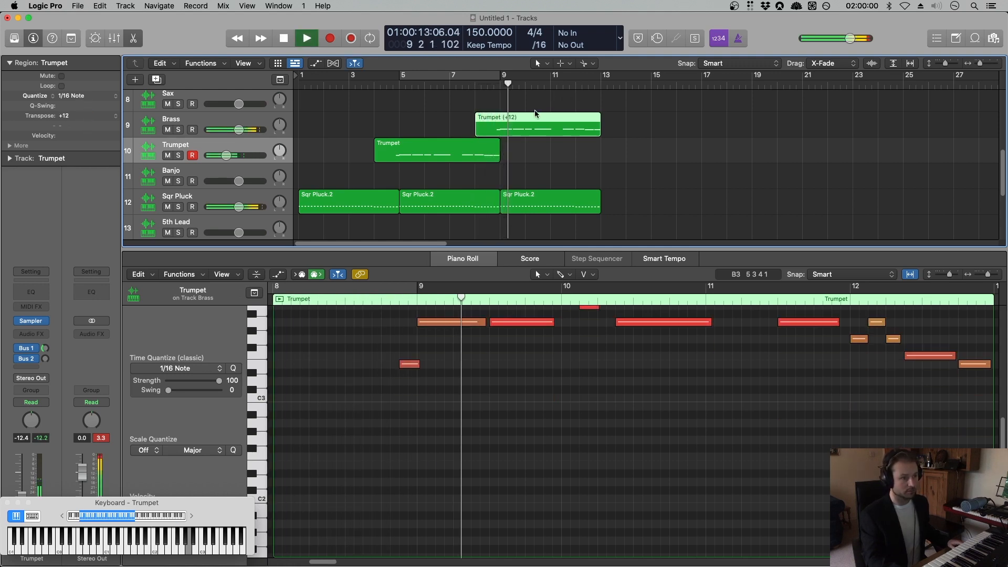
# Set the Brass track's volume to -9.0 dB, raise its Bus 2 delay send and listen again from bar 8.
pyautogui.moveTo(239, 130); pyautogui.dragTo(230, 130)
pyautogui.click(245, 118)
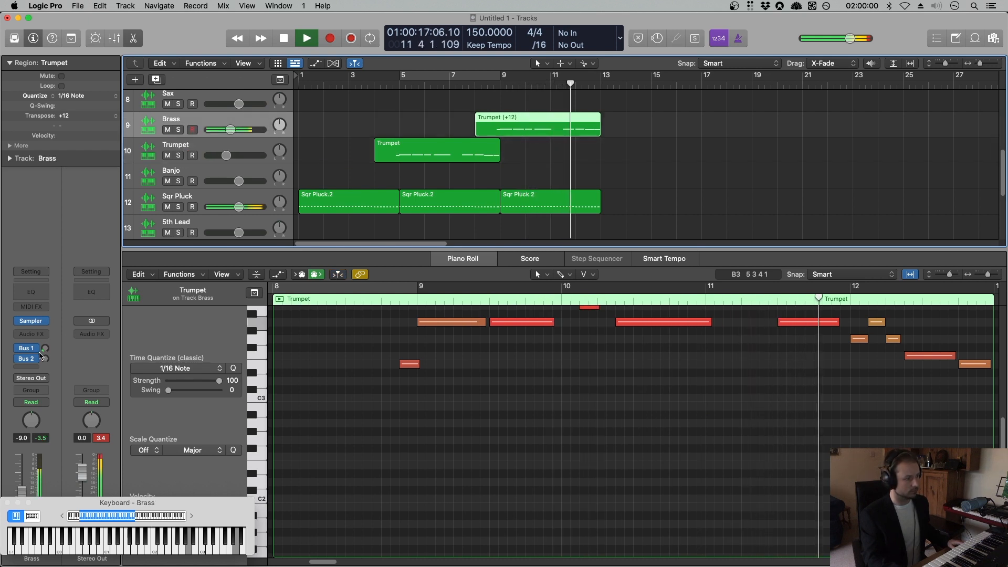
pyautogui.press('space')
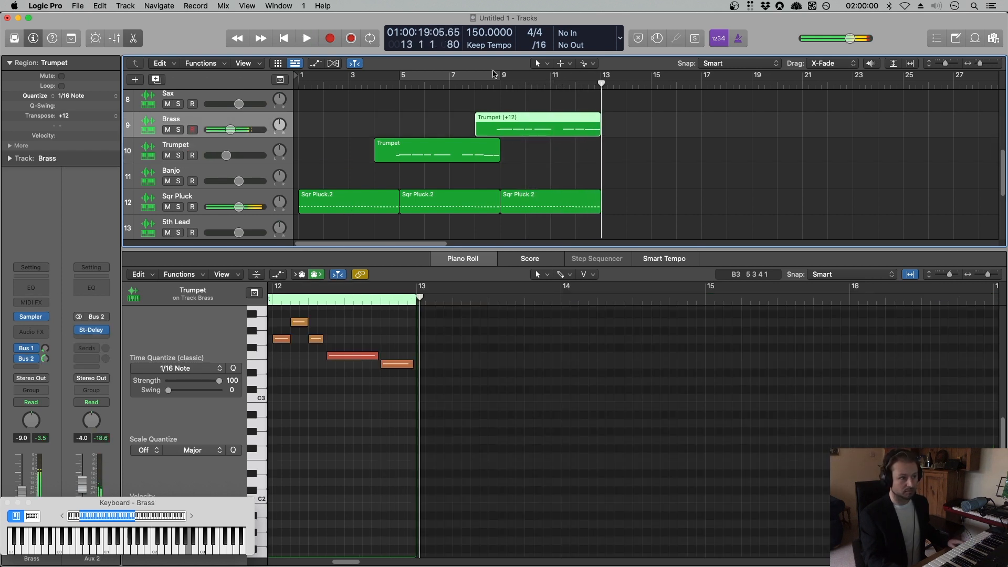
pyautogui.doubleClick(476, 86)
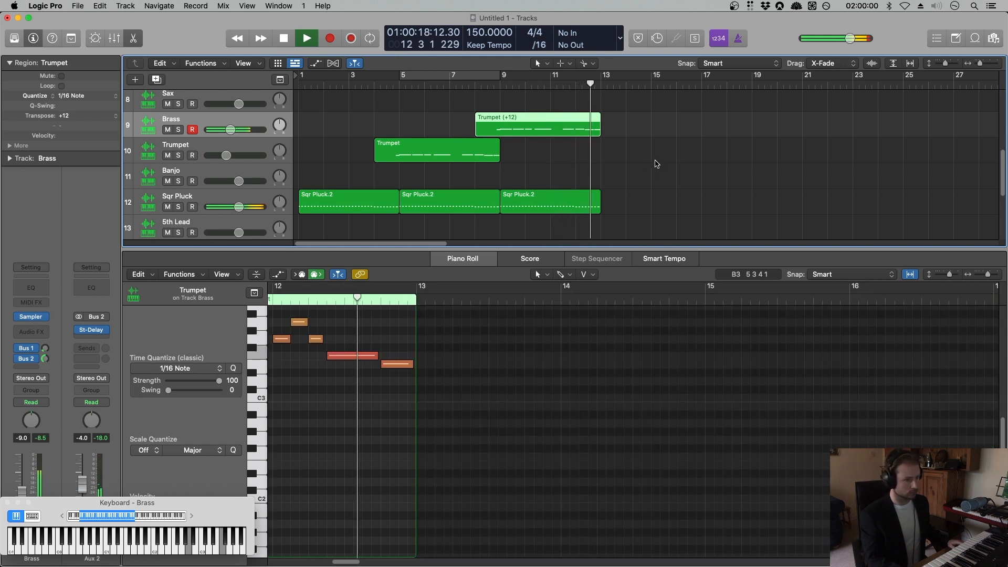
pyautogui.press('space')
# Copy the second and third S1 Drums, S3 Drums and Med Bass regions so the copies start at bar 13.
pyautogui.scroll(5, 653, 176)
pyautogui.scroll(3, 653, 176)
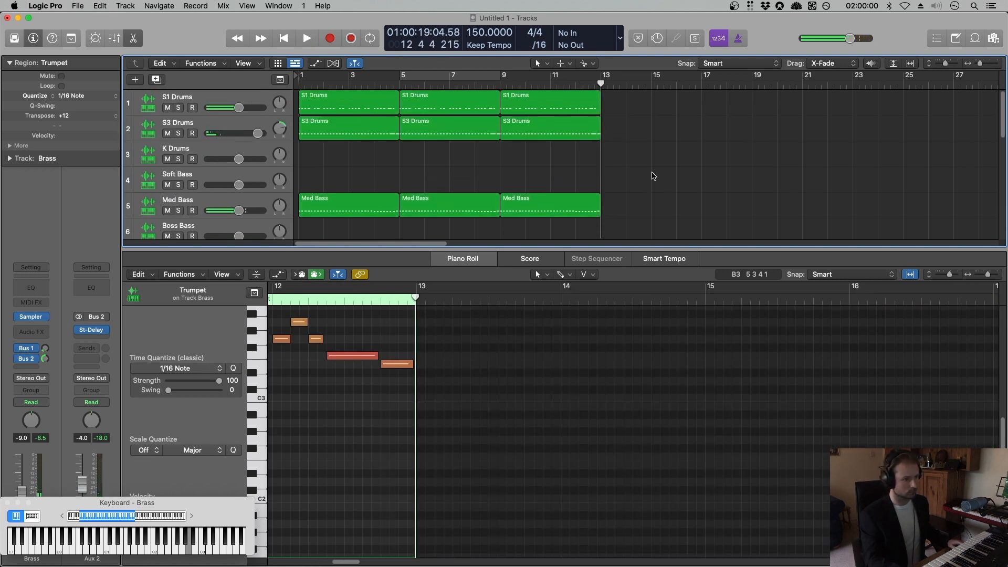
pyautogui.moveTo(636, 218); pyautogui.dragTo(410, 95)
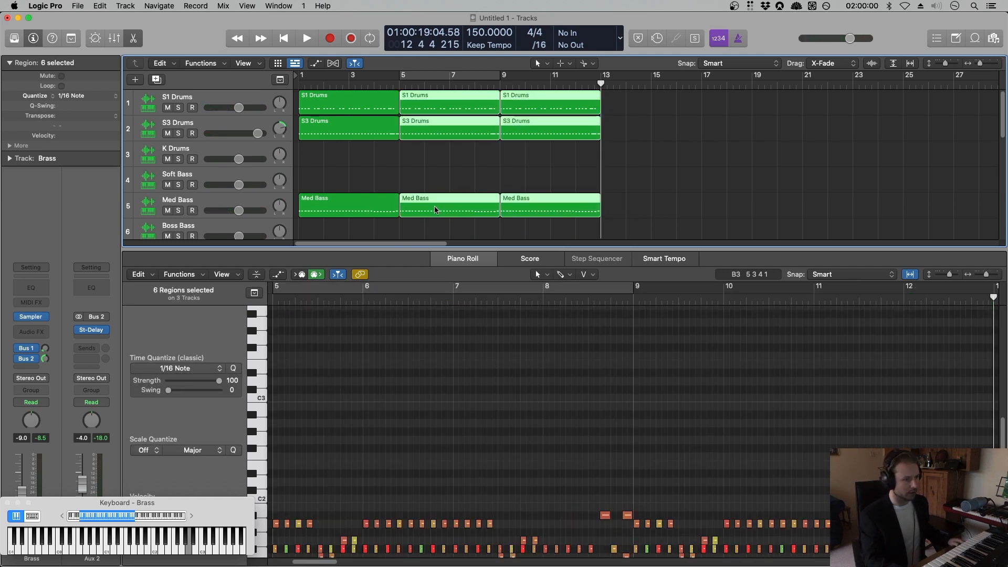
pyautogui.moveTo(434, 209); pyautogui.dragTo(641, 209)
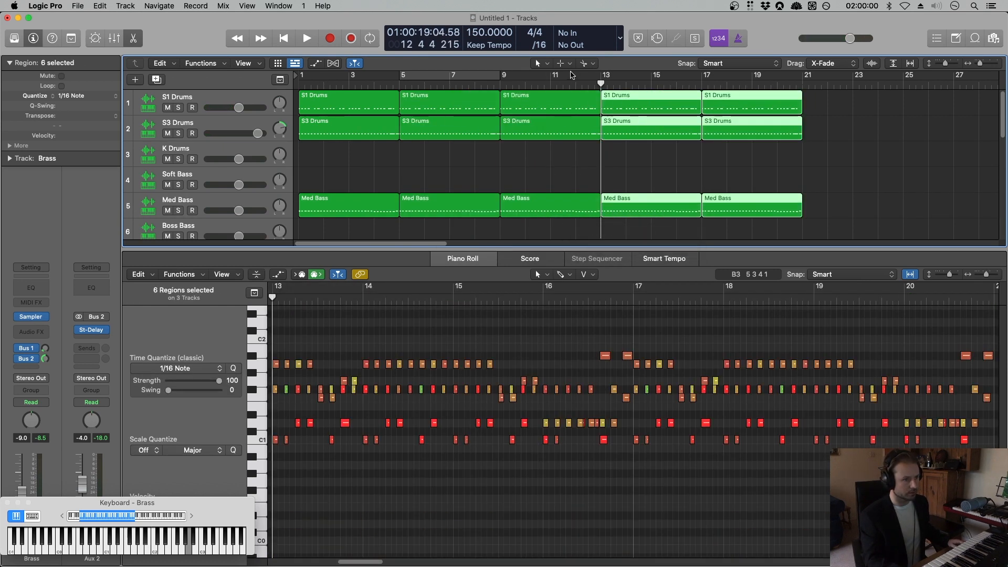
# Copy the second and third Sqr Pluck regions so the copies start at bar 13.
pyautogui.press(',')
pyautogui.scroll(-7, 695, 153)
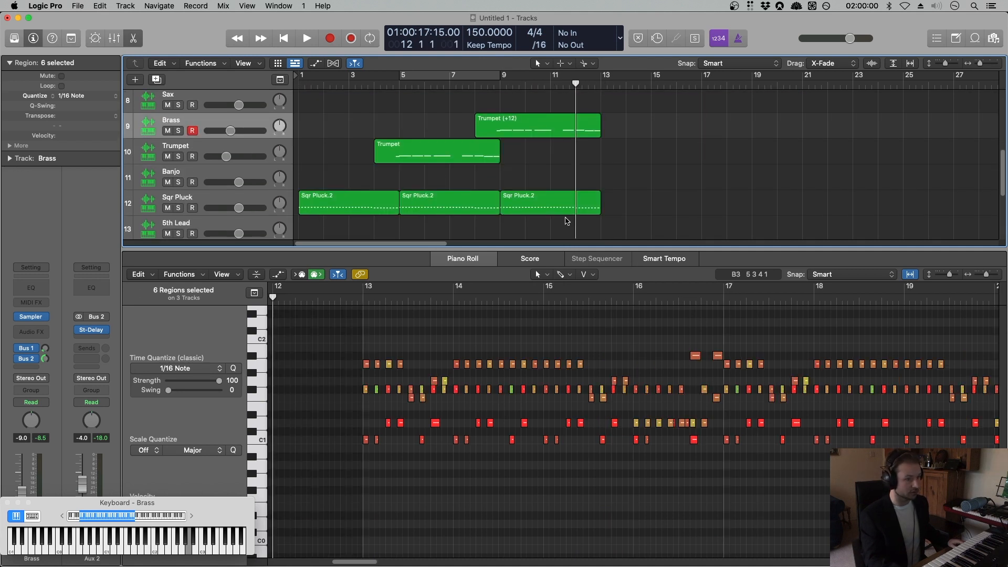
pyautogui.click(548, 208)
pyautogui.keyDown('shift'); pyautogui.click(451, 208); pyautogui.keyUp('shift')
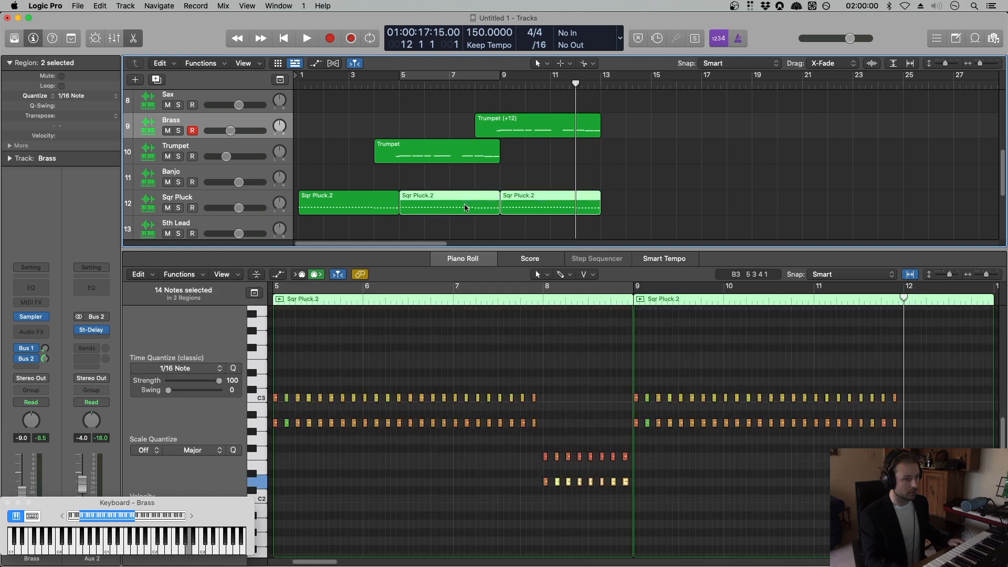
pyautogui.moveTo(451, 208); pyautogui.dragTo(653, 208)
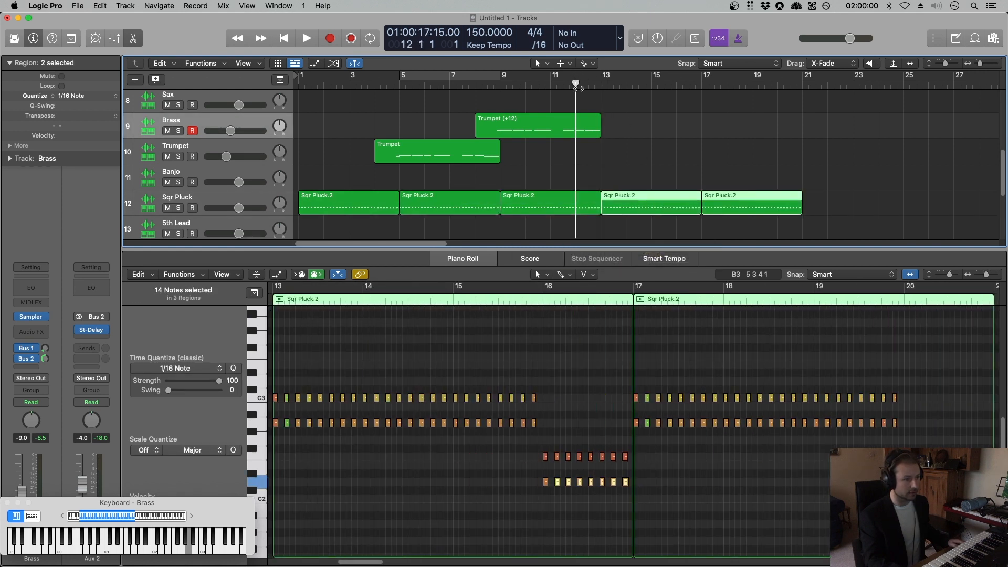
# Ready the Lead track for playing and set a cycle range from bar 13 to bar 21.
pyautogui.press('space')
pyautogui.scroll(-3, 423, 174)
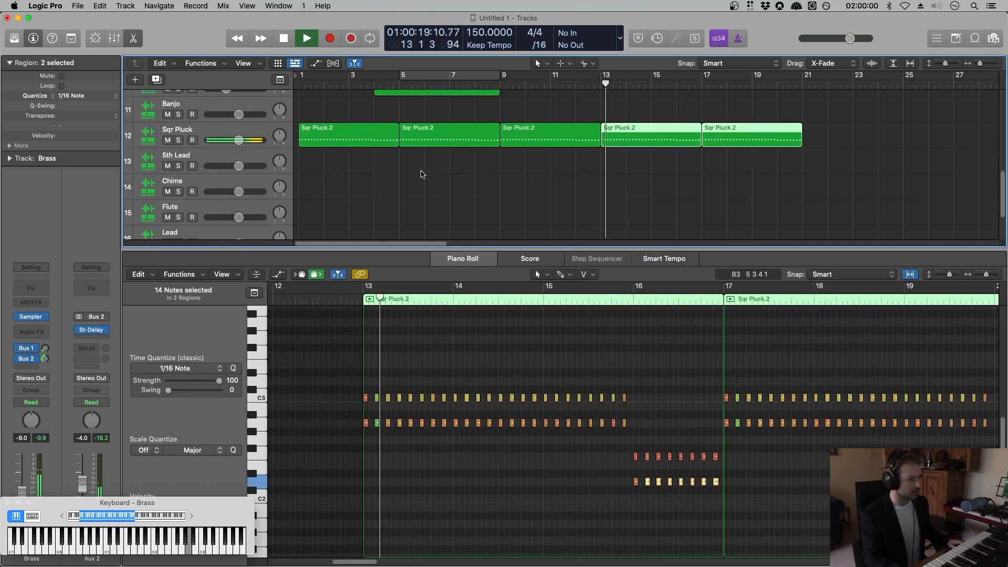
pyautogui.scroll(-1, 389, 173)
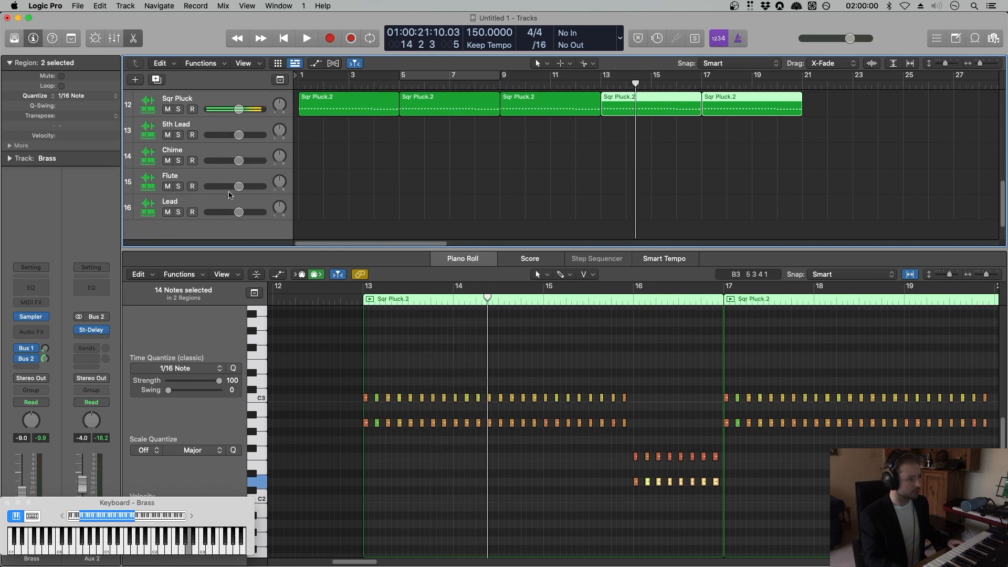
pyautogui.click(230, 196)
pyautogui.moveTo(606, 77); pyautogui.dragTo(793, 84)
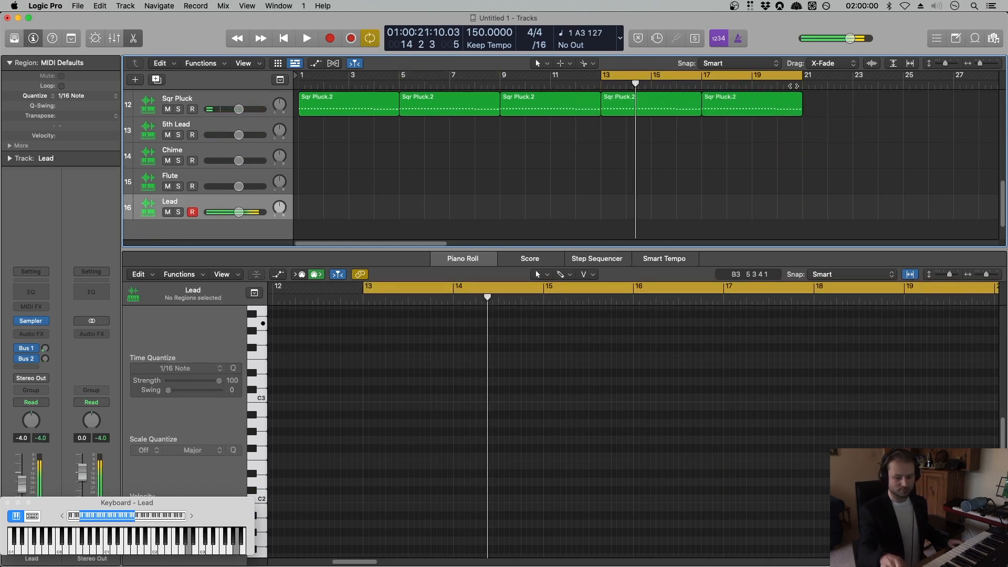
# Play a Lead melody over the cycled bars 13 to 21 and capture the performance as a region.
pyautogui.press('space')
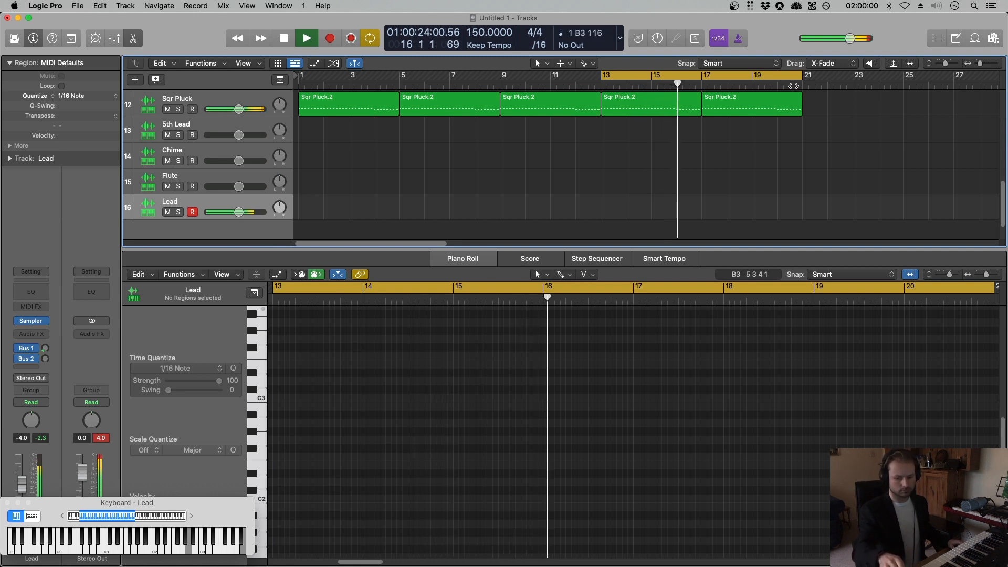
pyautogui.press('space')
pyautogui.press('space')
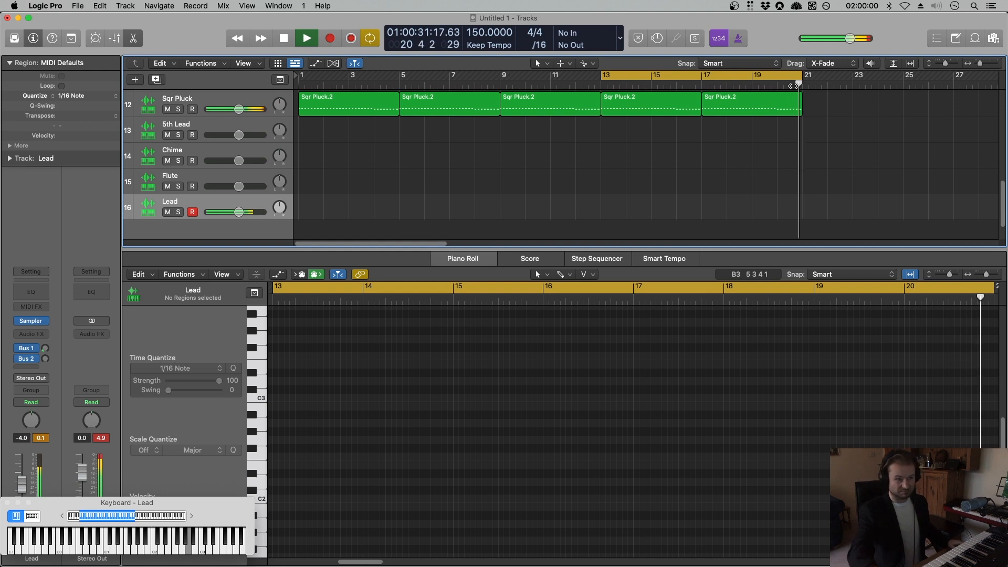
pyautogui.press('space')
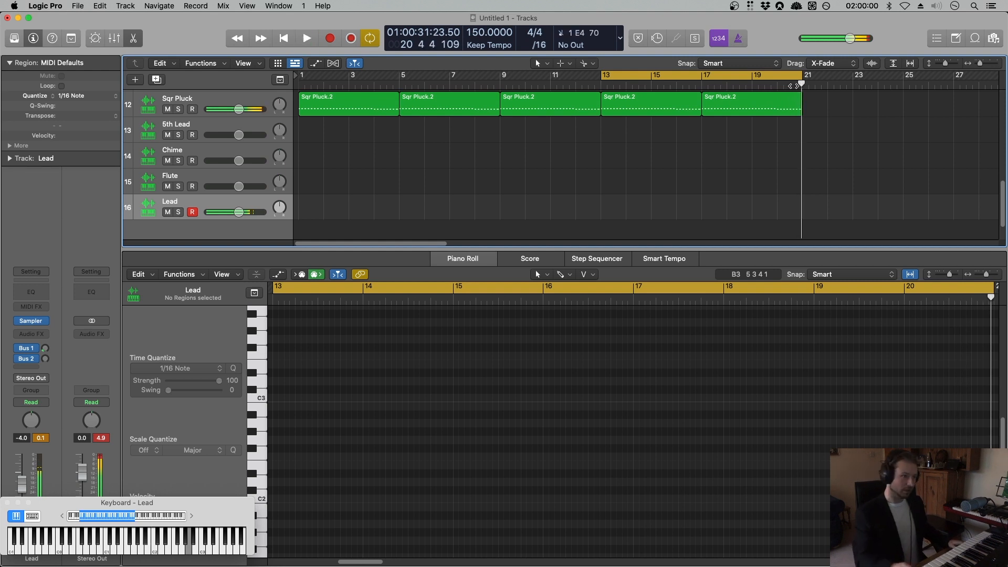
pyautogui.click(350, 39)
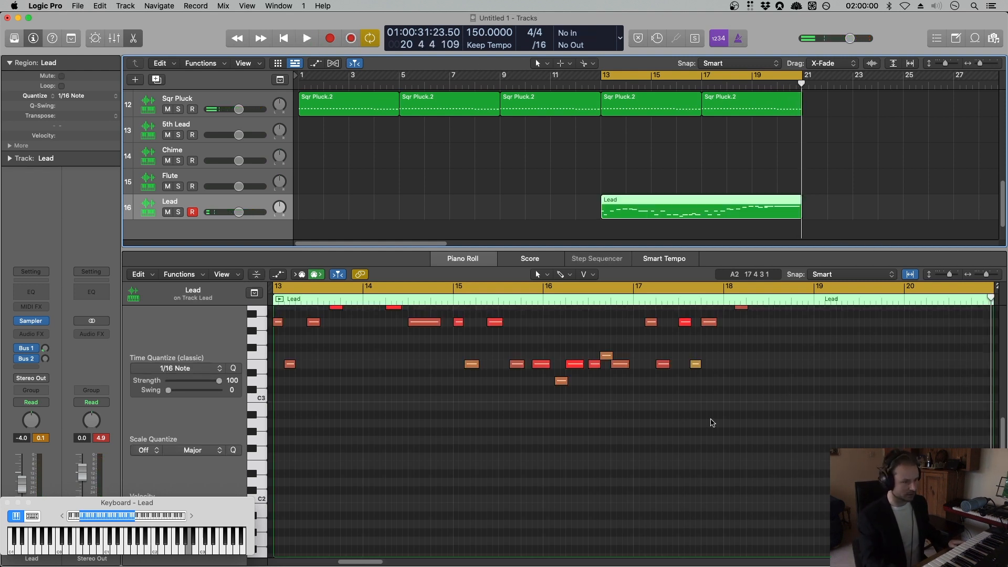
# In the Lead region, remove the extra D4 note in bar 19 and raise the velocity of the short E4 before the final held note.
pyautogui.scroll(5, 713, 423)
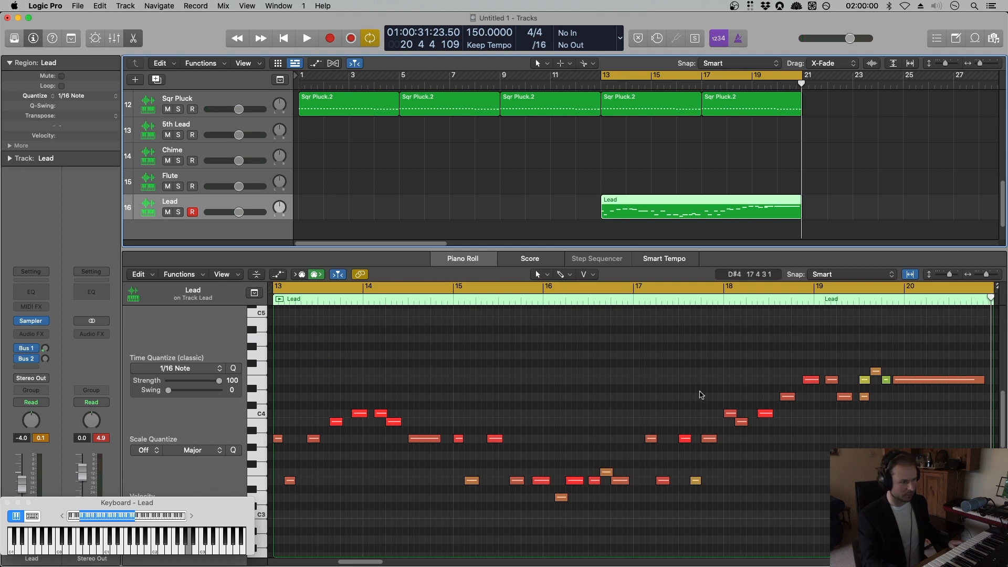
pyautogui.moveTo(368, 564); pyautogui.dragTo(386, 564)
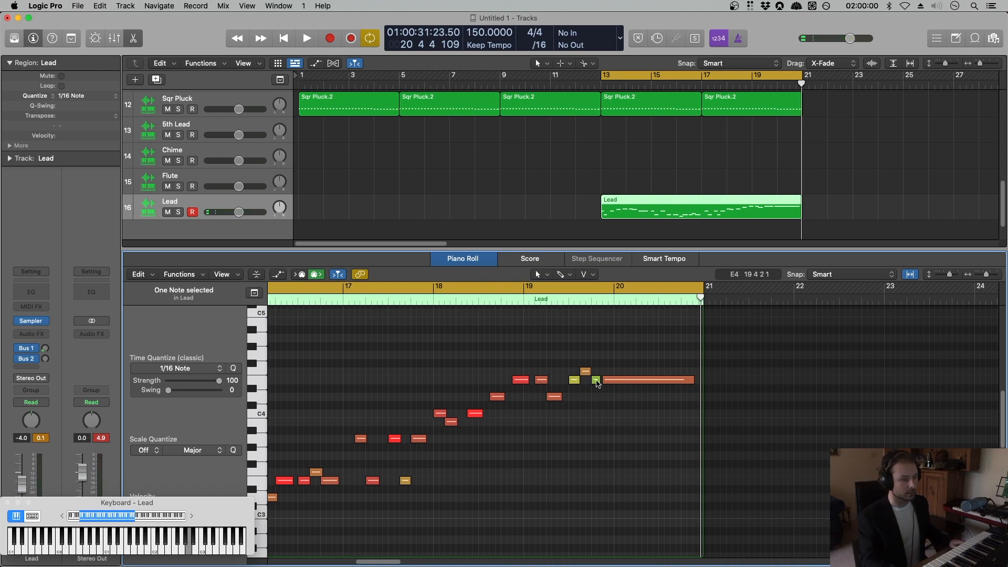
pyautogui.moveTo(597, 384); pyautogui.dragTo(607, 349)
# Lower the Lead track's volume to -6.2 dB during playback and delete the low E3 note late in bar 17.
pyautogui.press('space')
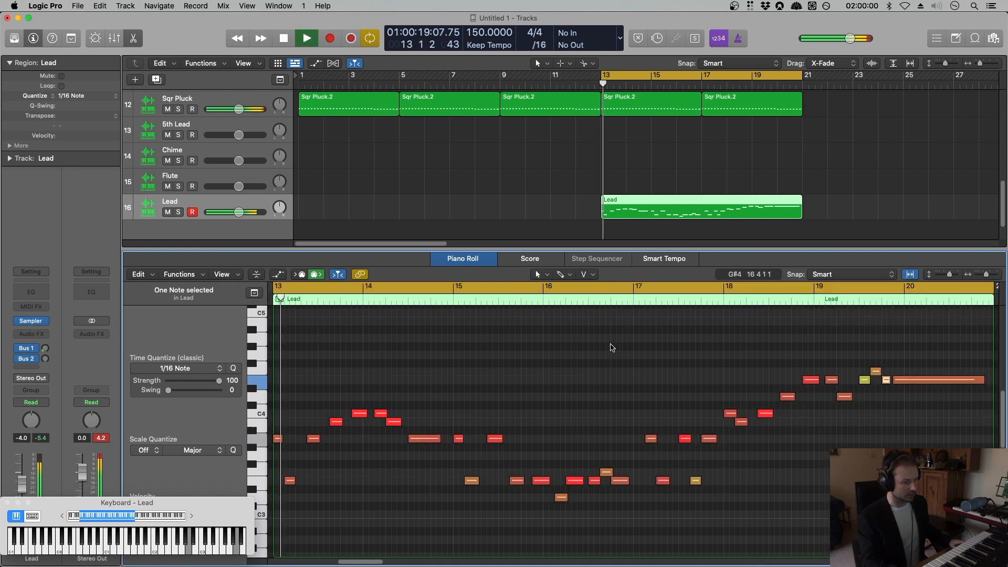
pyautogui.moveTo(239, 212); pyautogui.dragTo(234, 212)
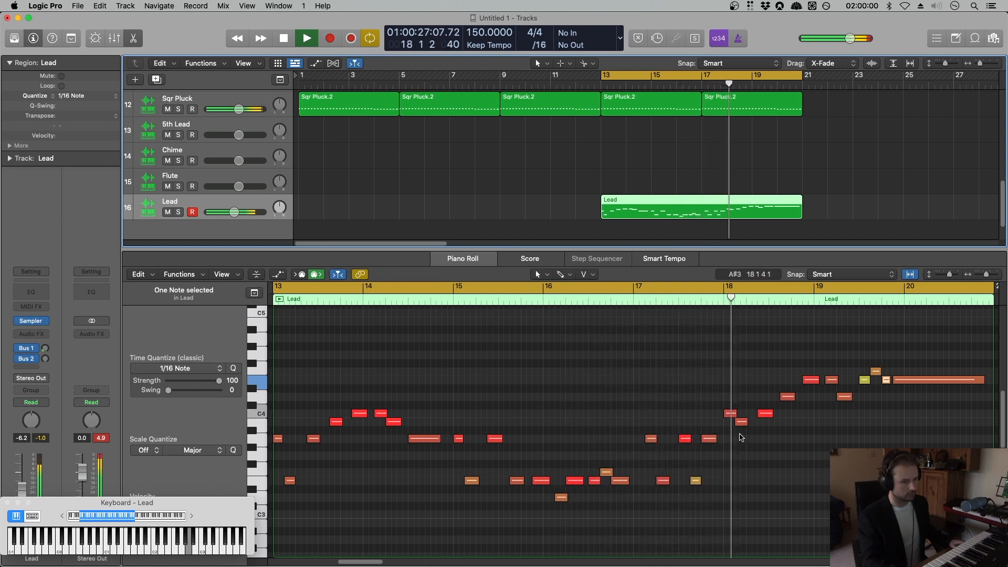
pyautogui.click(703, 470)
pyautogui.press('space')
pyautogui.press('Delete')
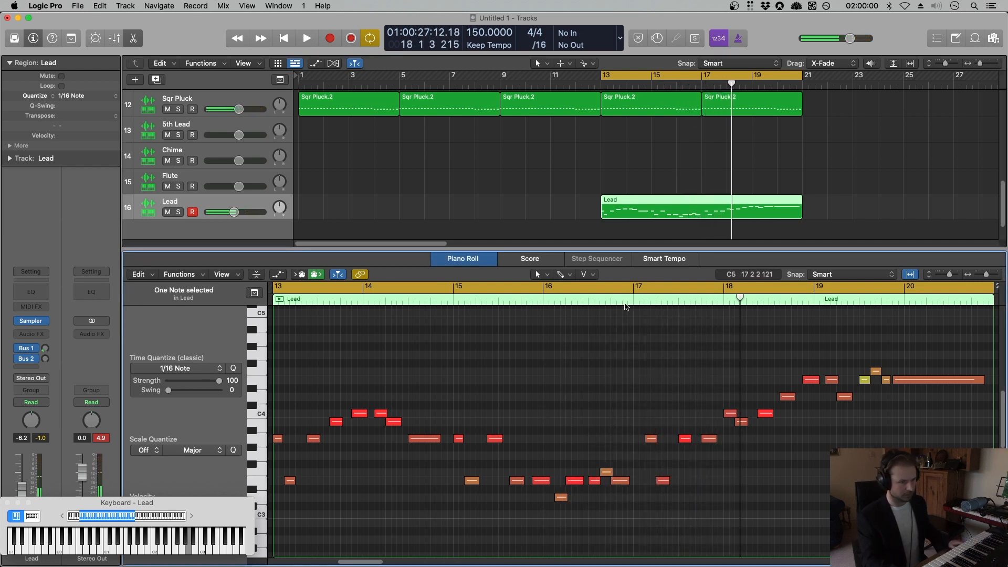
# Listen from bar 17, move the short E4 before the final held note down to D4 and raise the velocity of the earlier short E4.
pyautogui.click(633, 302)
pyautogui.press('space')
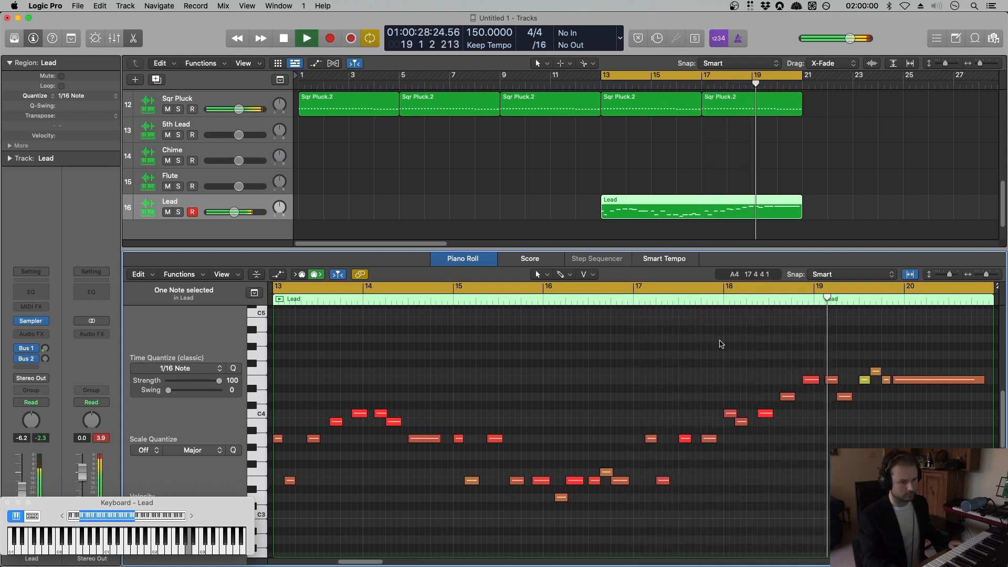
pyautogui.press('space')
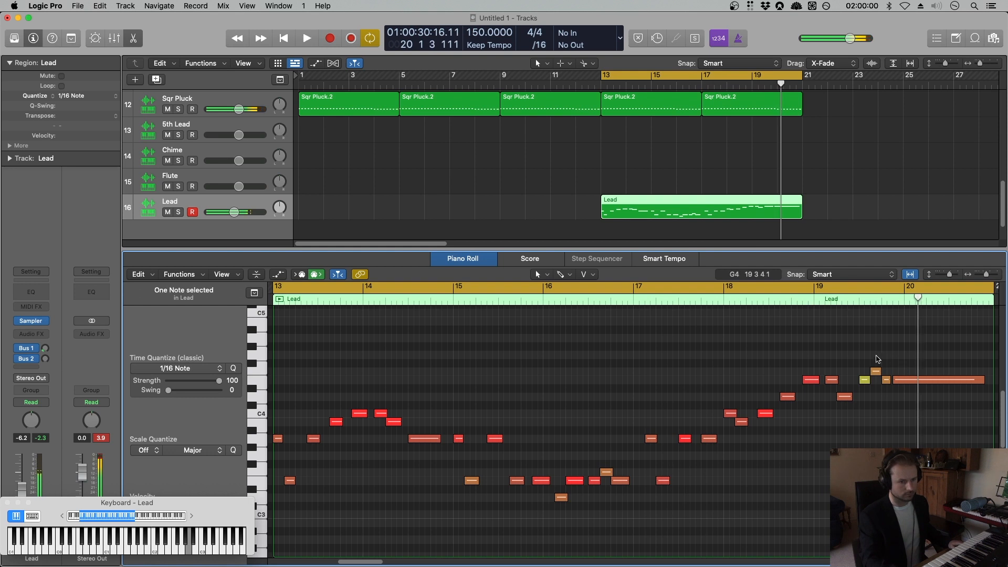
pyautogui.moveTo(887, 385); pyautogui.dragTo(860, 396)
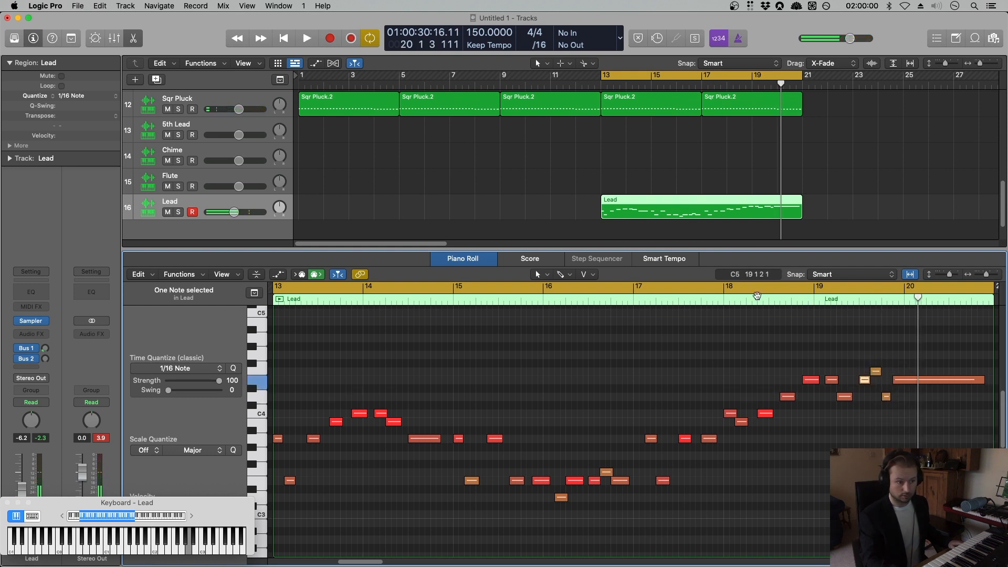
# Lower the Lead track's volume to -8.0 dB during playback and turn off the cycle range.
pyautogui.press('space')
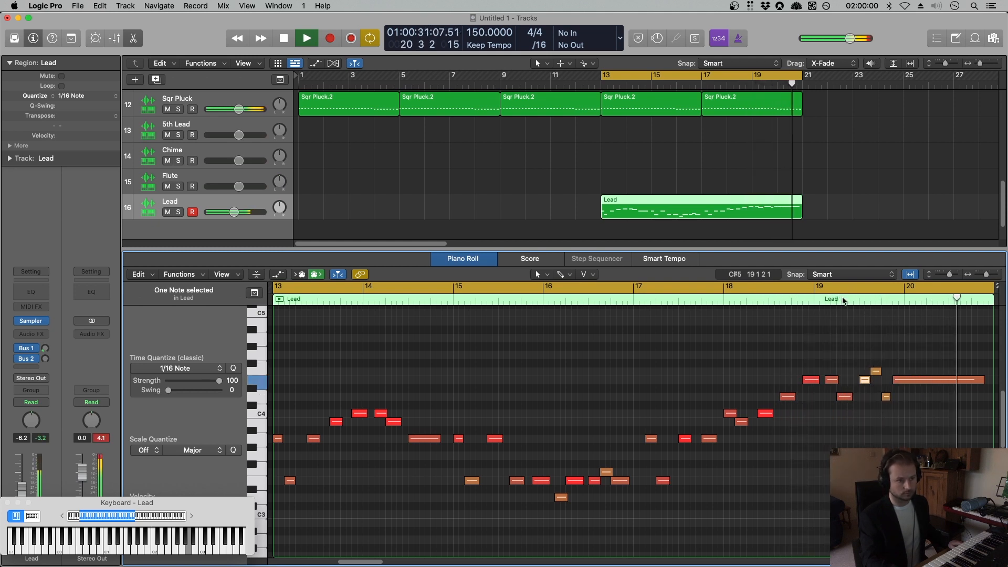
pyautogui.moveTo(234, 212); pyautogui.dragTo(232, 212)
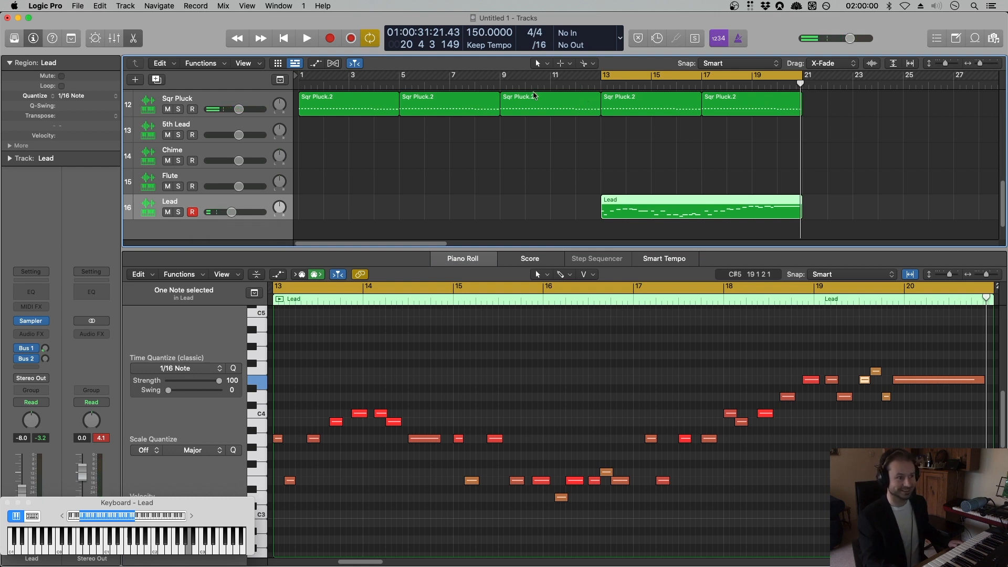
pyautogui.click(616, 75)
# Perform modulation wheel movements over the Lead melody in bars 13 to 21 and capture them into the Lead region.
pyautogui.doubleClick(587, 85)
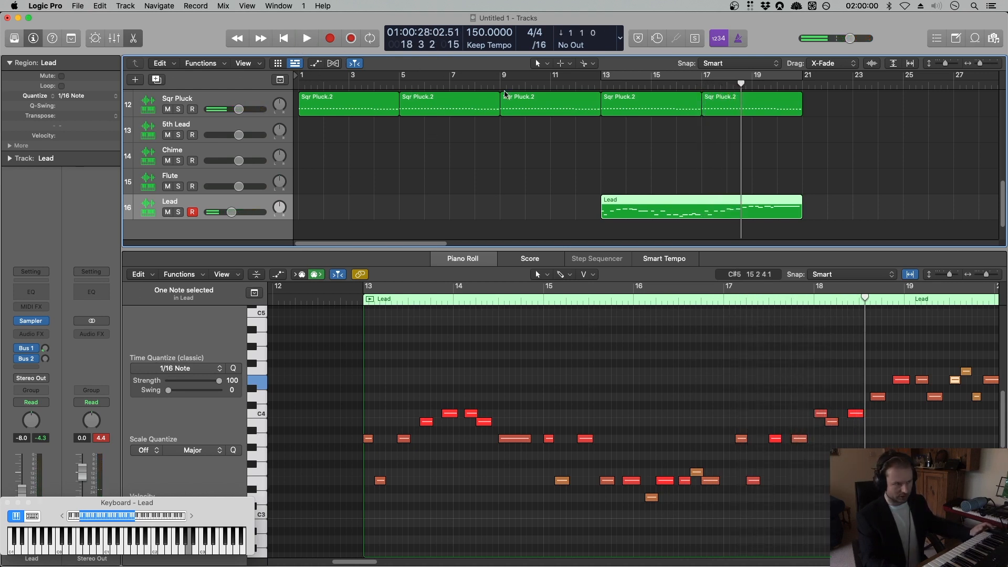
pyautogui.press('space')
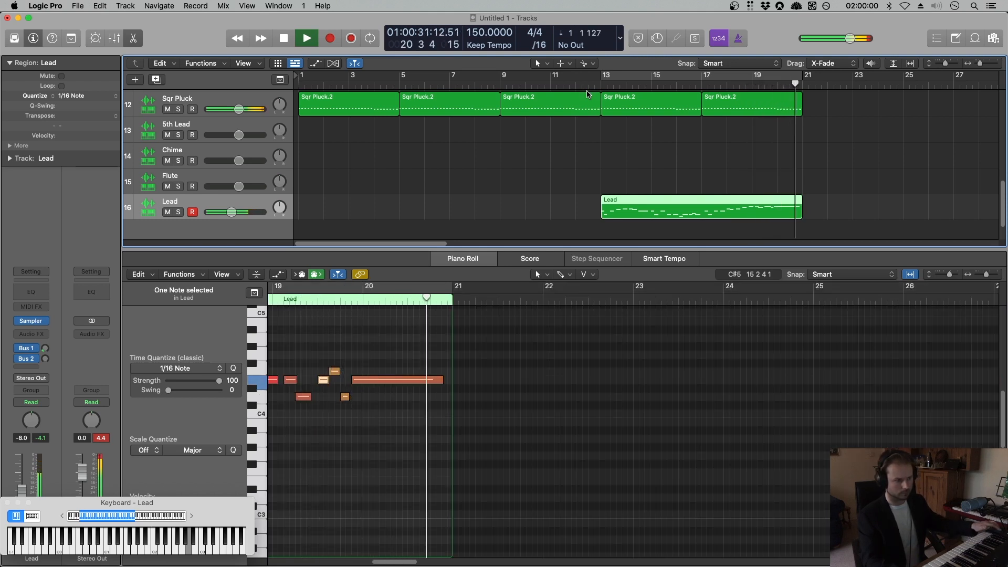
pyautogui.click(351, 39)
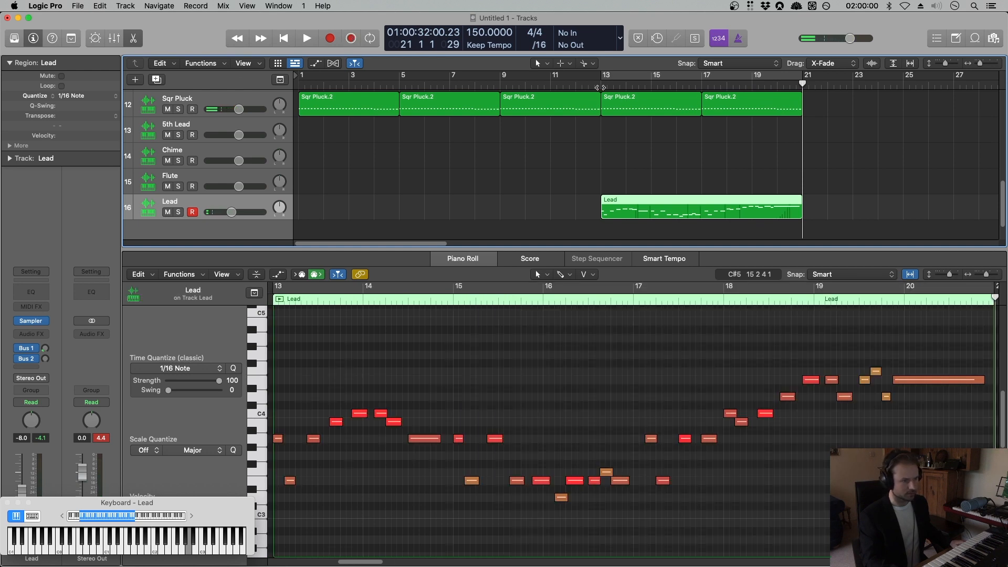
# Play the Lead passage back from bar 13 to check the captured modulation.
pyautogui.click(600, 87)
pyautogui.press('space')
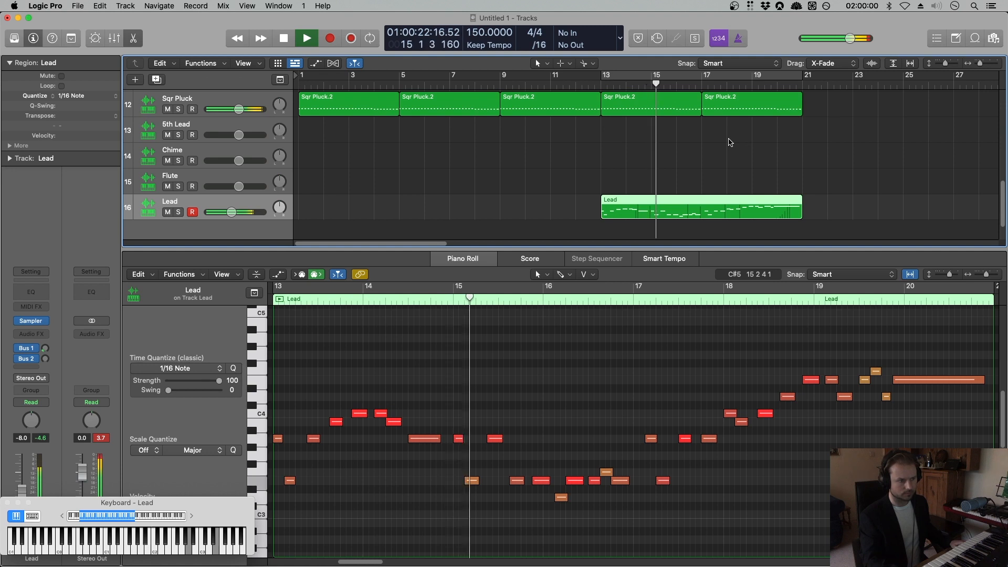
pyautogui.press('space')
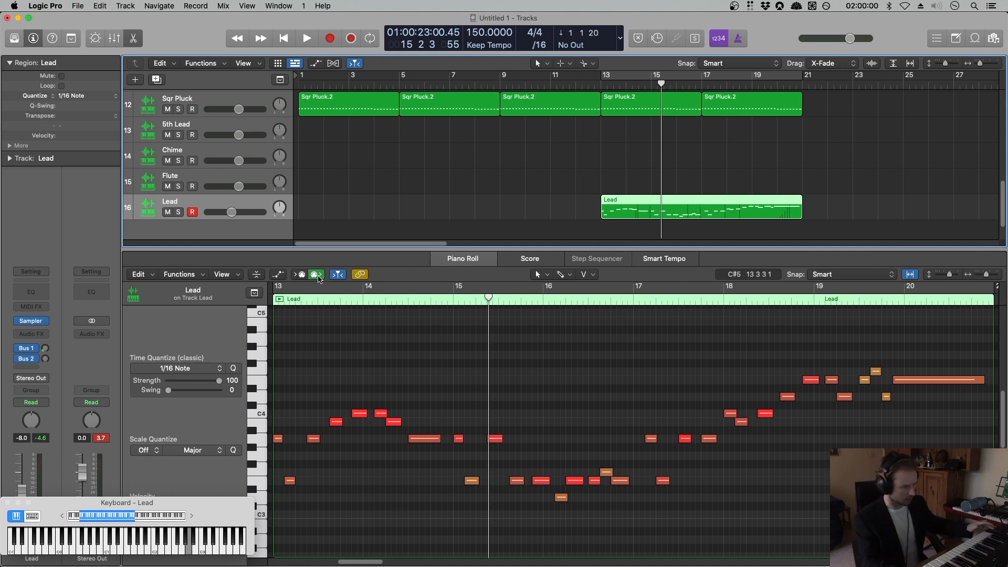
# Show the MIDI lane for the Lead region in the piano roll and display its Ch. 1: Modulation data.
pyautogui.click(280, 275)
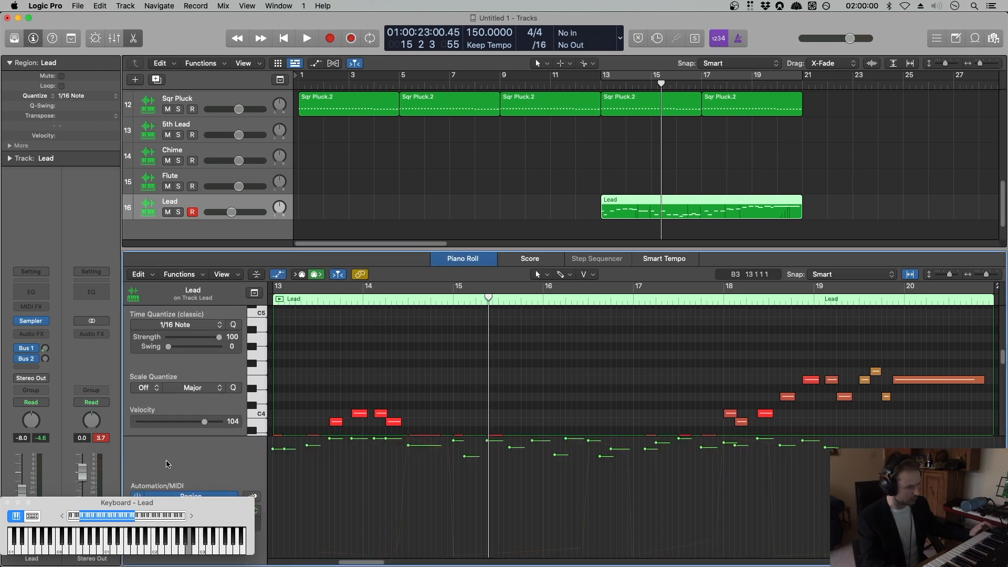
pyautogui.moveTo(192, 518); pyautogui.dragTo(212, 443)
pyautogui.click(239, 513)
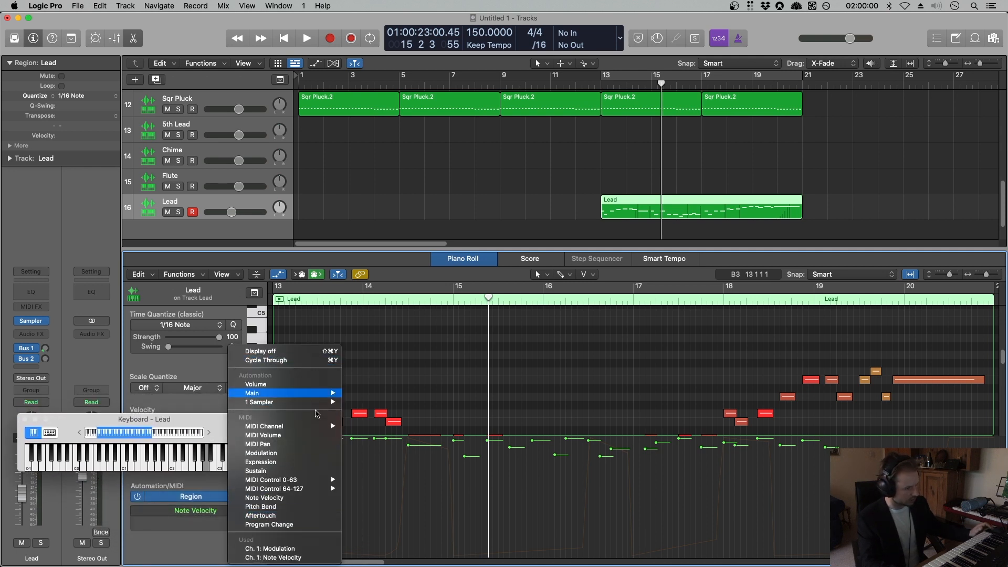
pyautogui.click(294, 548)
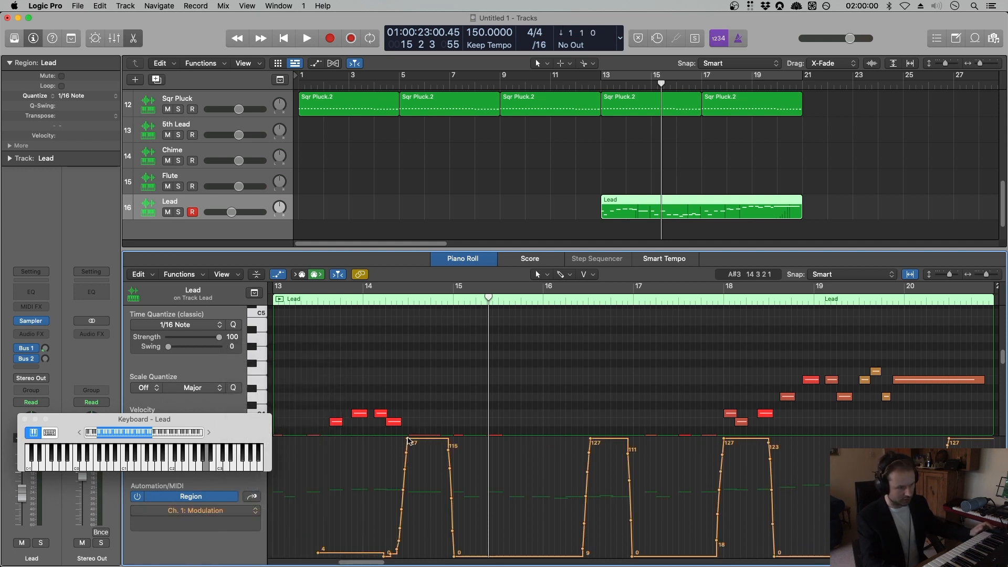
# Lower the first modulation peak near bar 14 beat 3 to 112 and play the Lead passage back.
pyautogui.moveTo(409, 440); pyautogui.dragTo(407, 452)
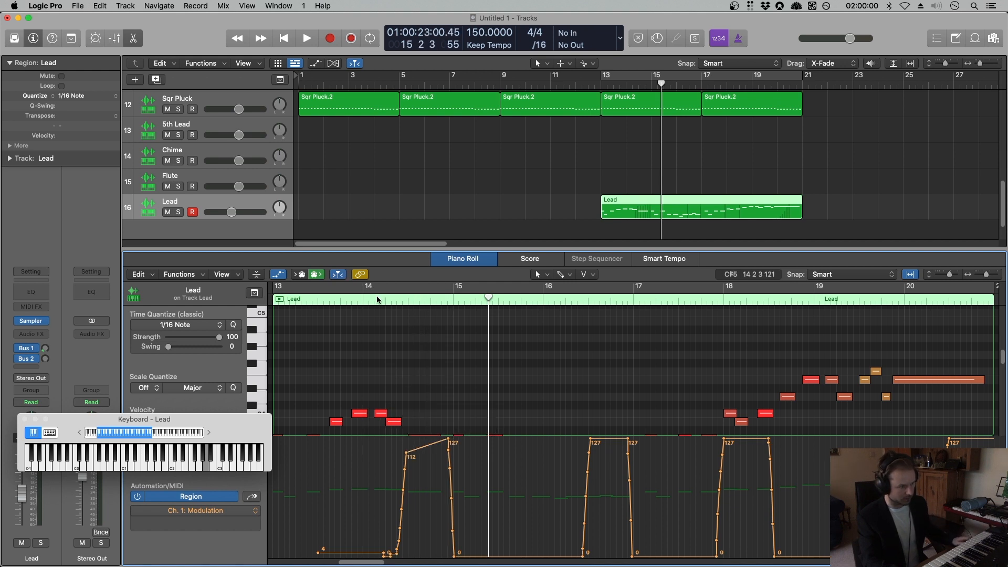
pyautogui.doubleClick(377, 300)
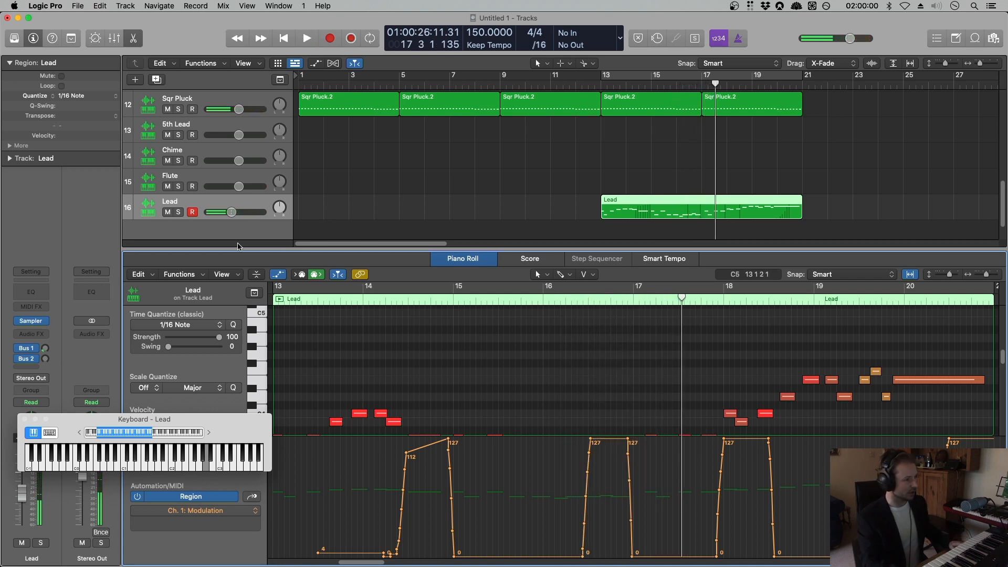
# Close the editor, move the on-screen keyboard clear of the channel strip and set the Lead track's Bus 1 send to -19.9 dB.
pyautogui.click(134, 39)
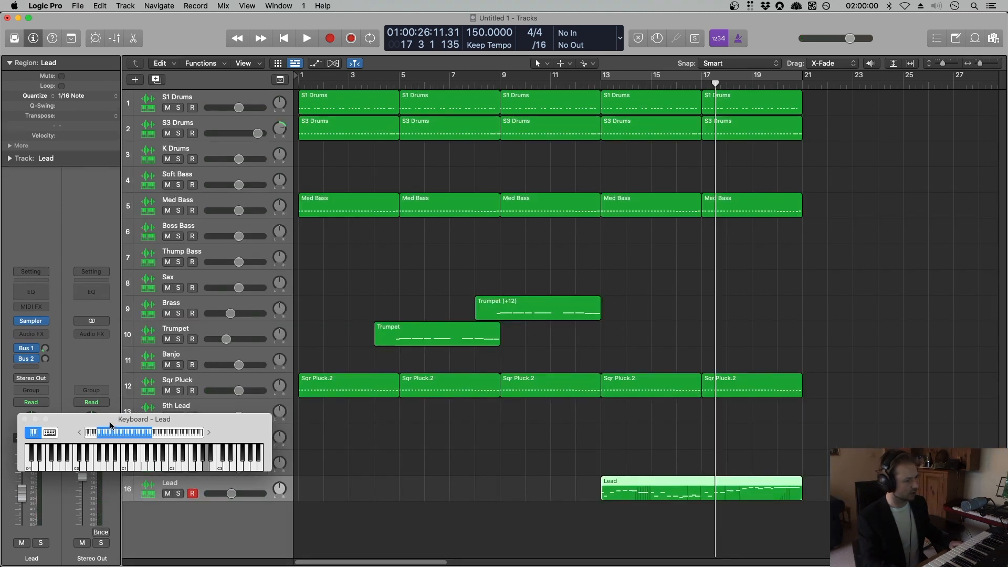
pyautogui.moveTo(110, 424); pyautogui.dragTo(127, 506)
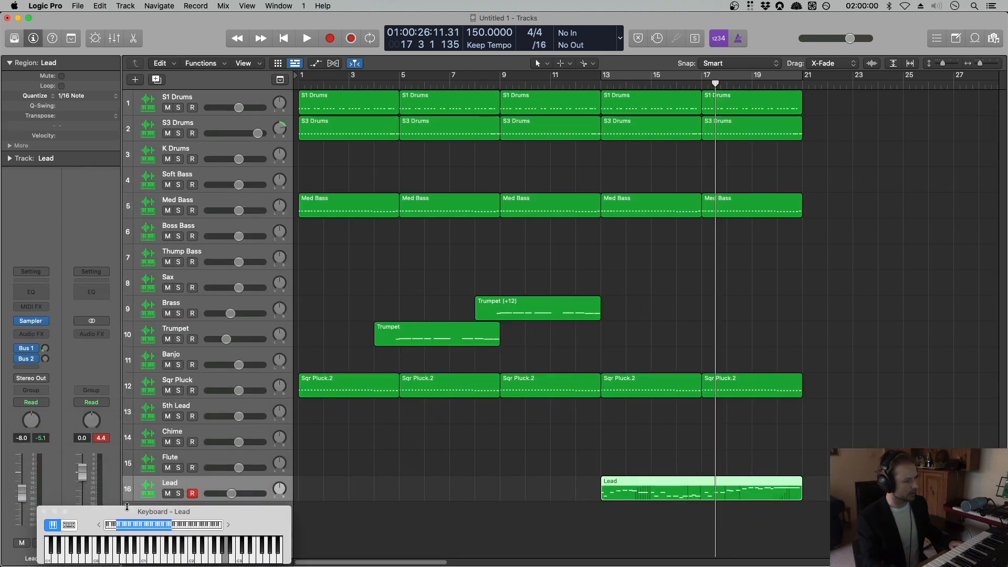
pyautogui.click(45, 350)
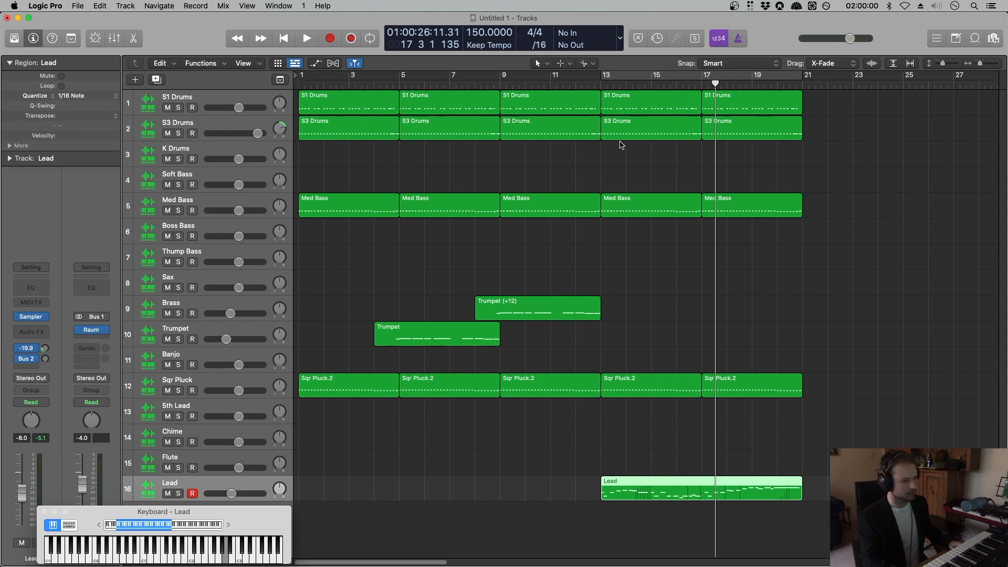
# Listen to the full arrangement from bar 13 to its end at bar 21.
pyautogui.click(600, 84)
pyautogui.press('space')
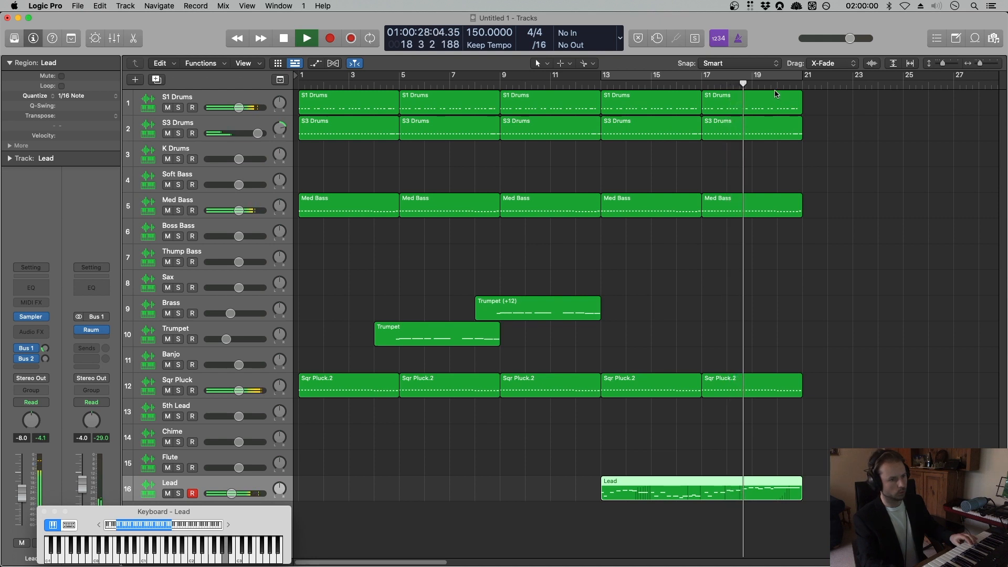
pyautogui.click(283, 38)
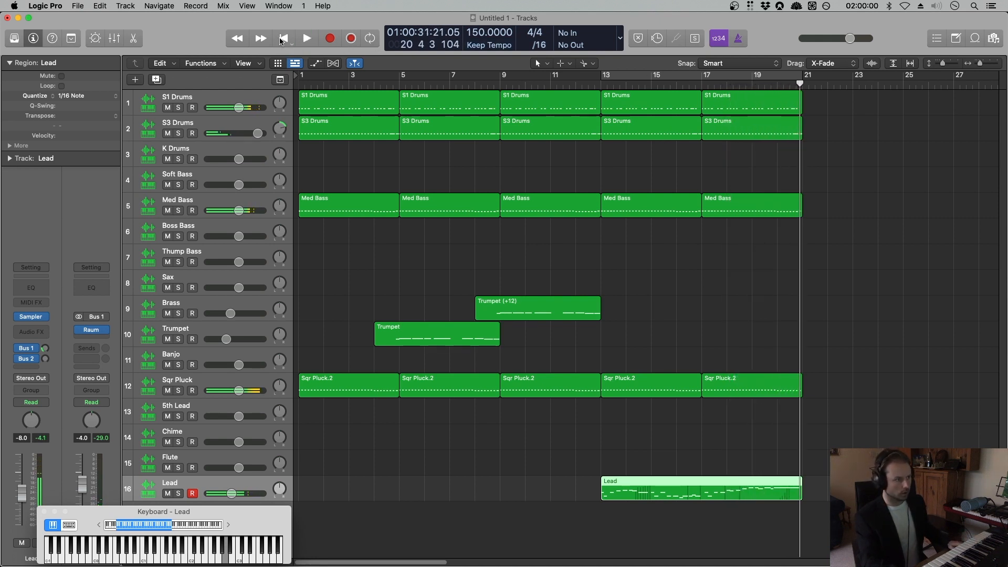
# Audition S3 Drums and S1 Drums sounds and rehearse a drum fill on S1 Drums from bar 20 into bar 21.
pyautogui.click(777, 85)
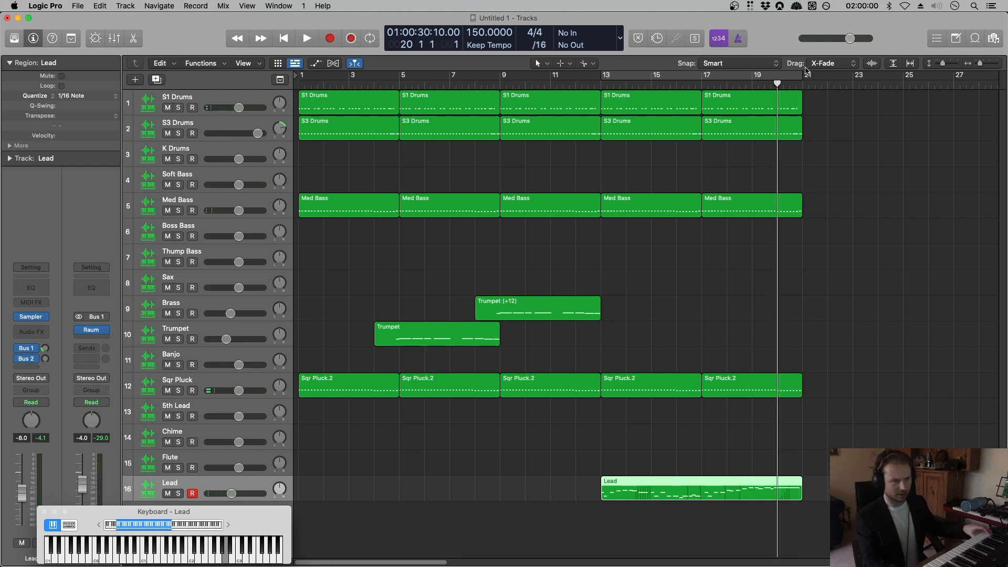
pyautogui.click(784, 99)
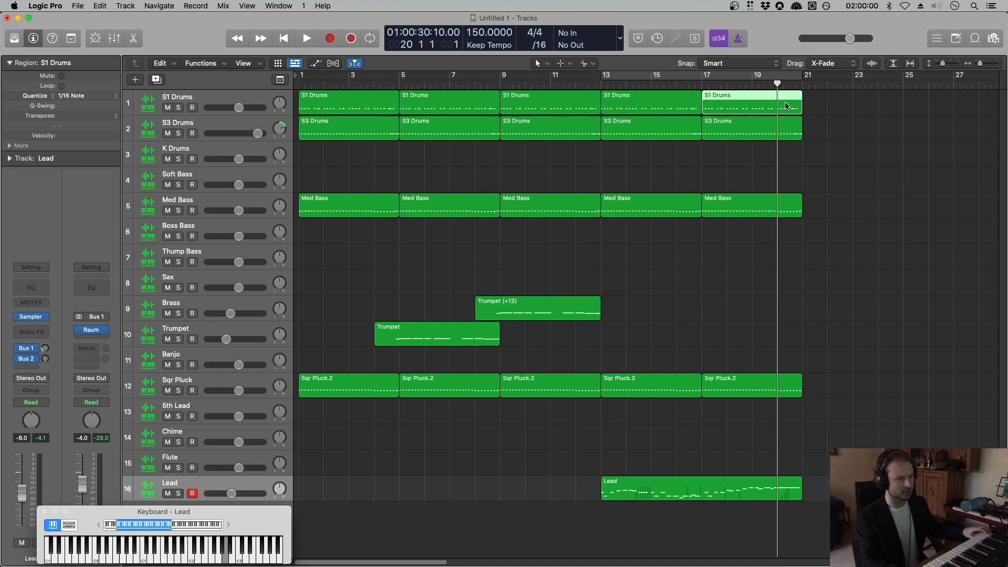
pyautogui.click(238, 129)
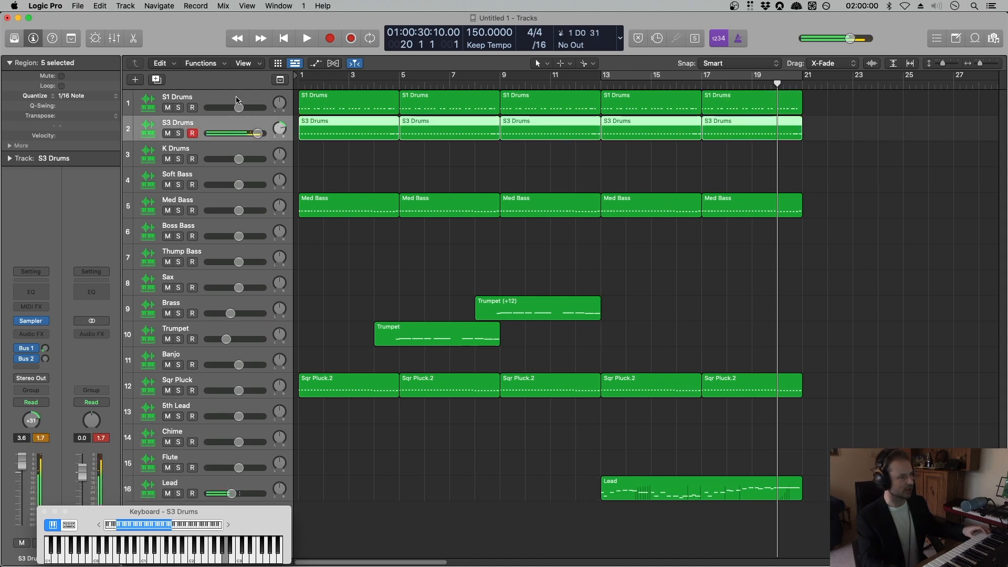
pyautogui.click(244, 105)
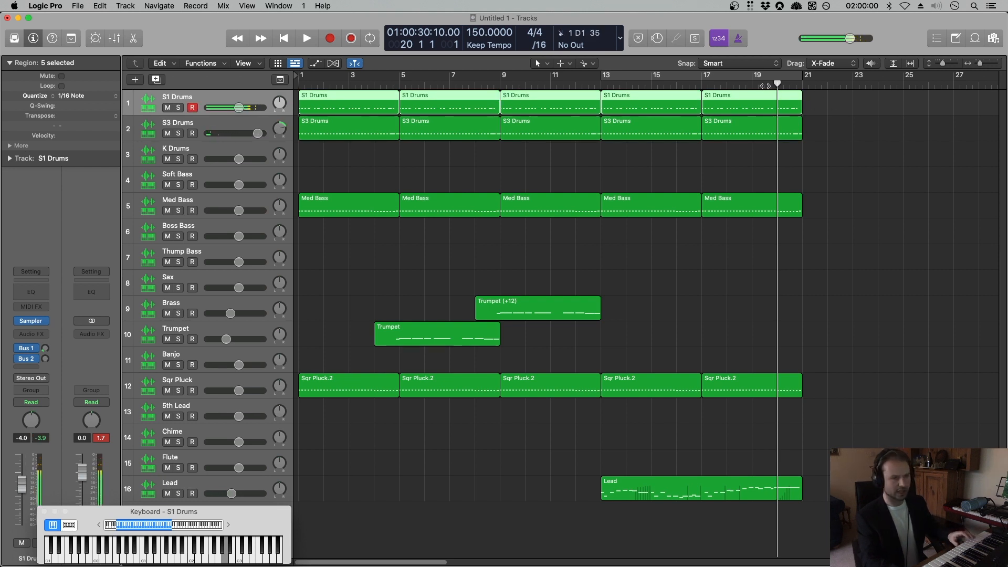
pyautogui.press('space')
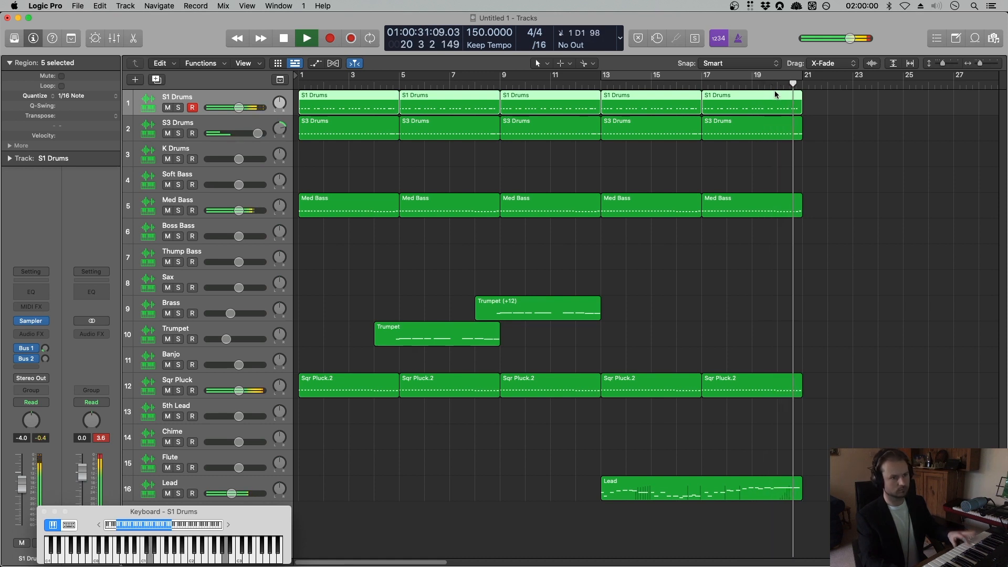
pyautogui.press('space')
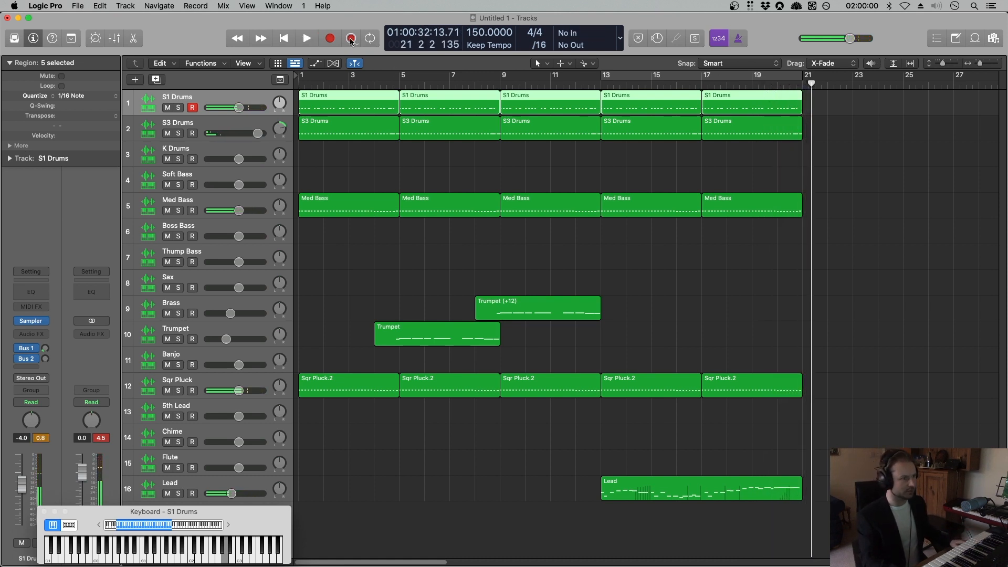
# Play the ending repeatedly from bar 20 to judge the transition into bar 21.
pyautogui.click(724, 92)
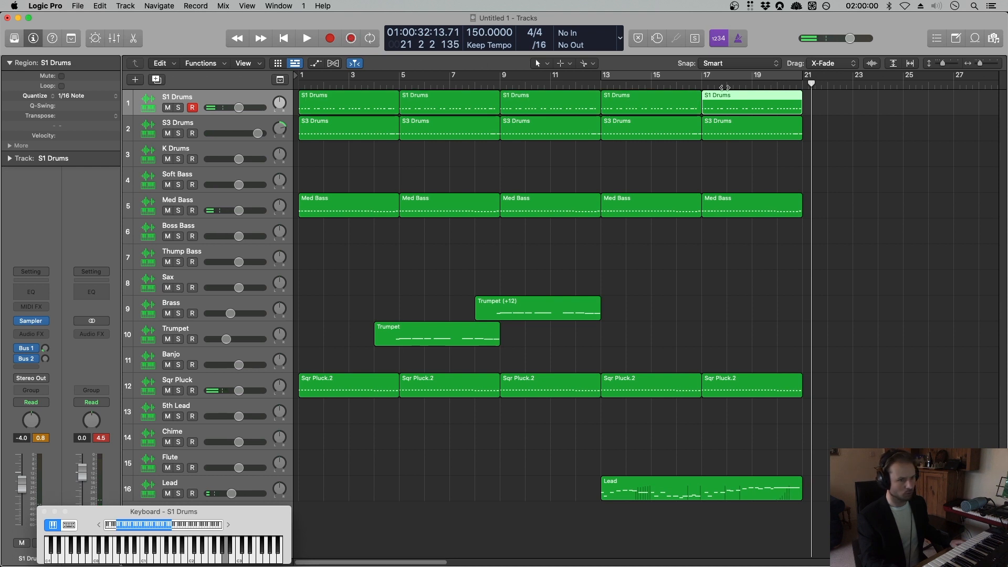
pyautogui.click(776, 86)
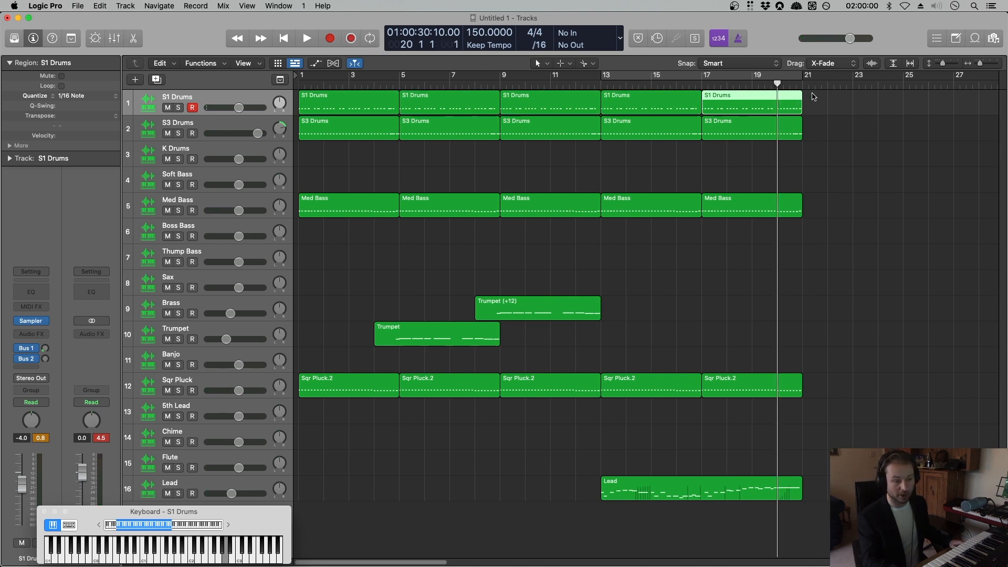
pyautogui.press('space')
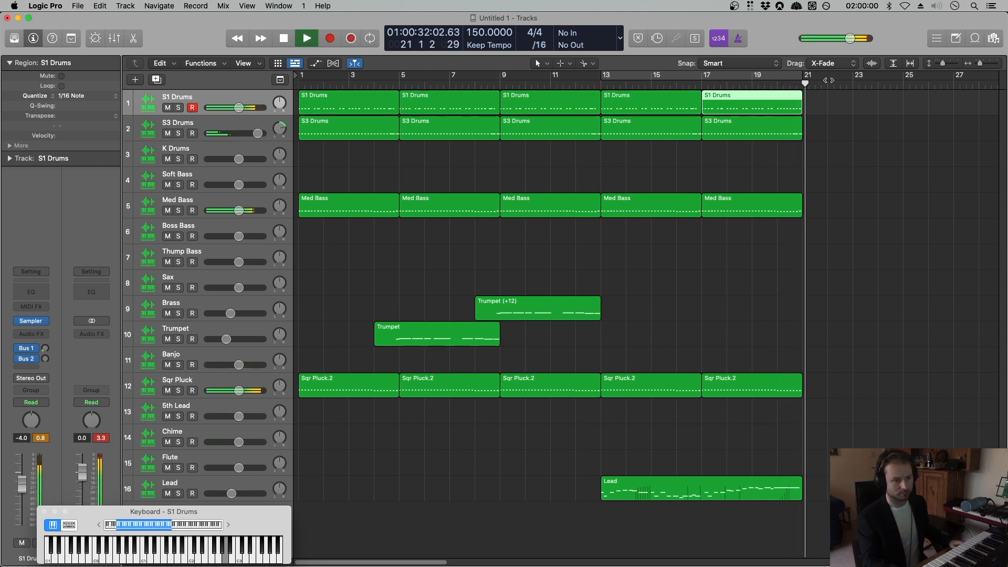
pyautogui.press('space')
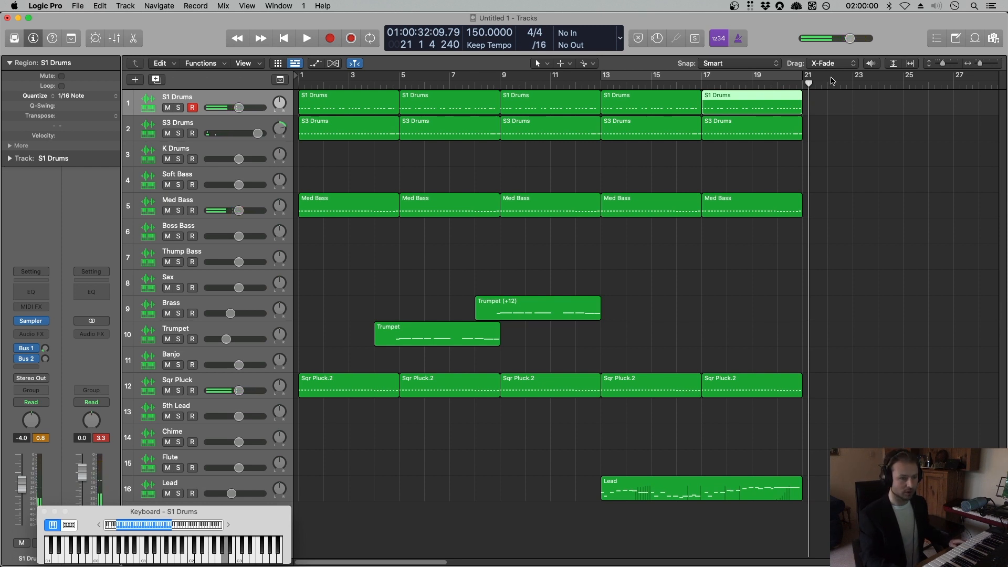
pyautogui.press('space')
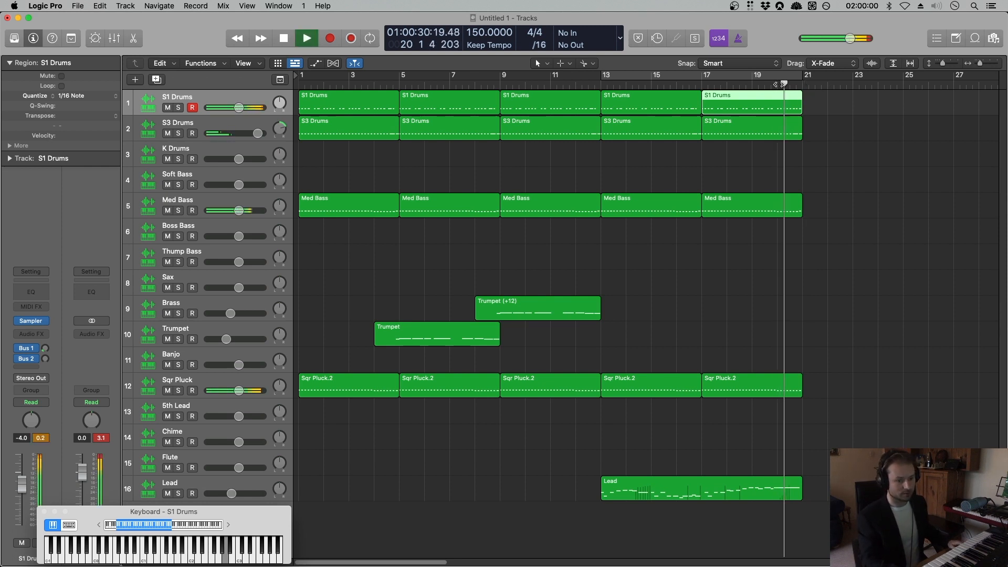
pyautogui.press('space')
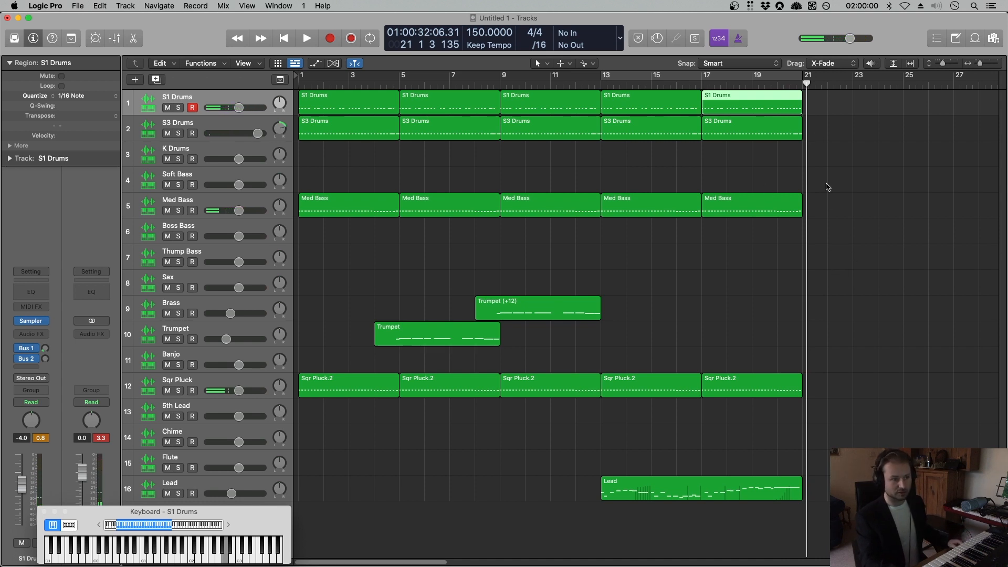
# Copy two S1 Drums and two S3 Drums regions into bars 21 to 29 and set the cycle range over those bars.
pyautogui.moveTo(839, 101); pyautogui.dragTo(826, 132)
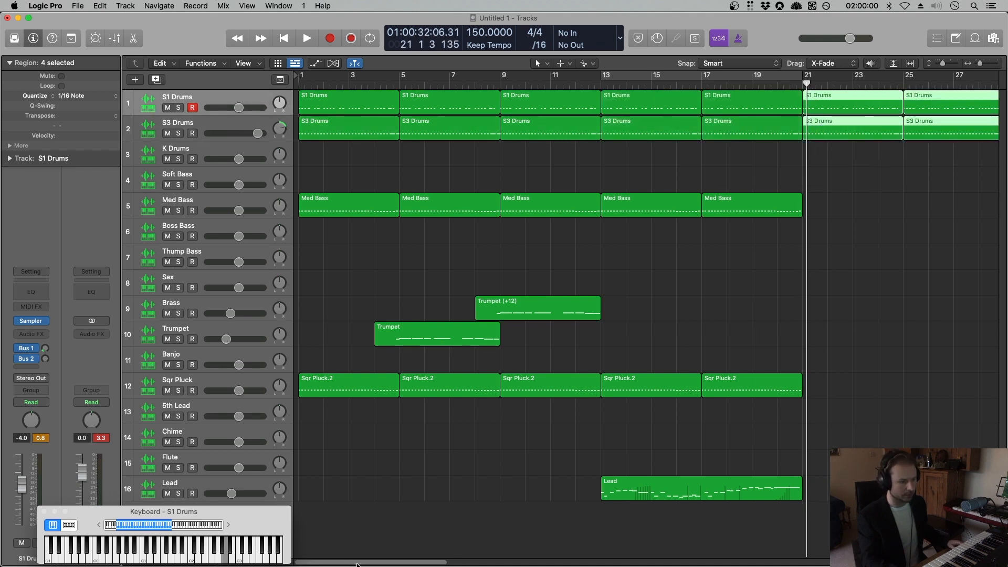
pyautogui.moveTo(358, 564); pyautogui.dragTo(401, 562)
pyautogui.moveTo(604, 76); pyautogui.dragTo(802, 80)
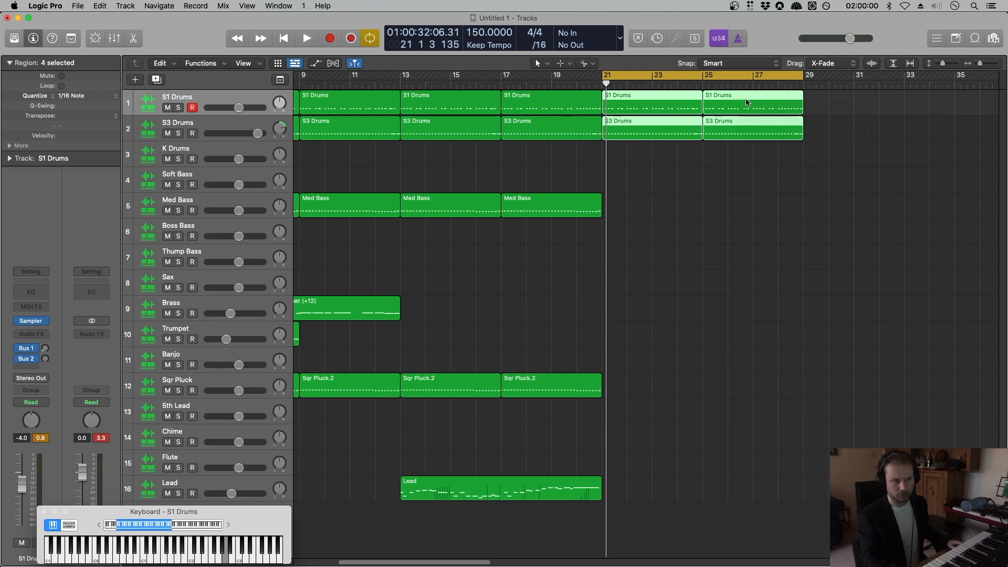
# Select the Med Bass track and rehearse a new bass part over the drums around bar 21.
pyautogui.click(644, 187)
pyautogui.click(227, 205)
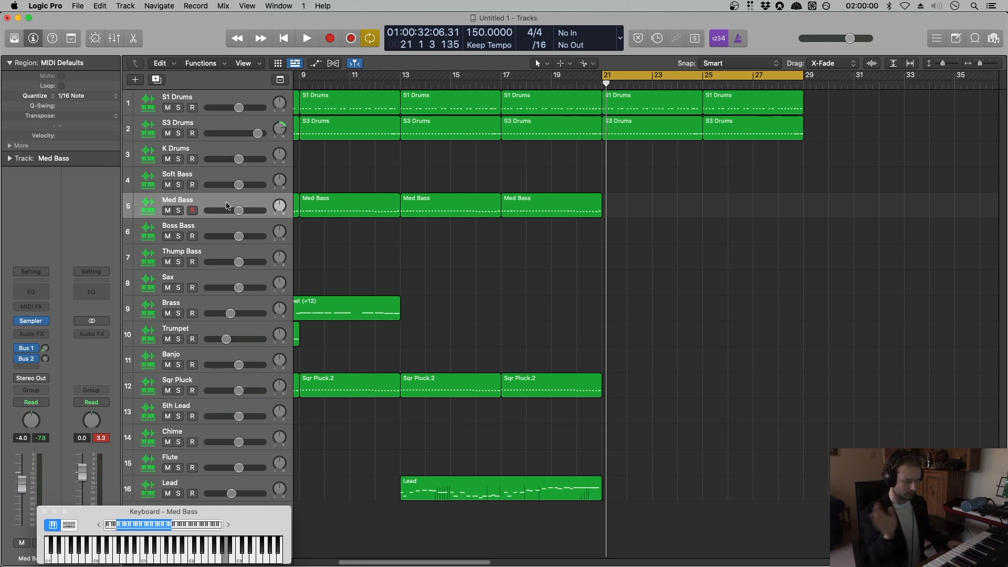
pyautogui.press('space')
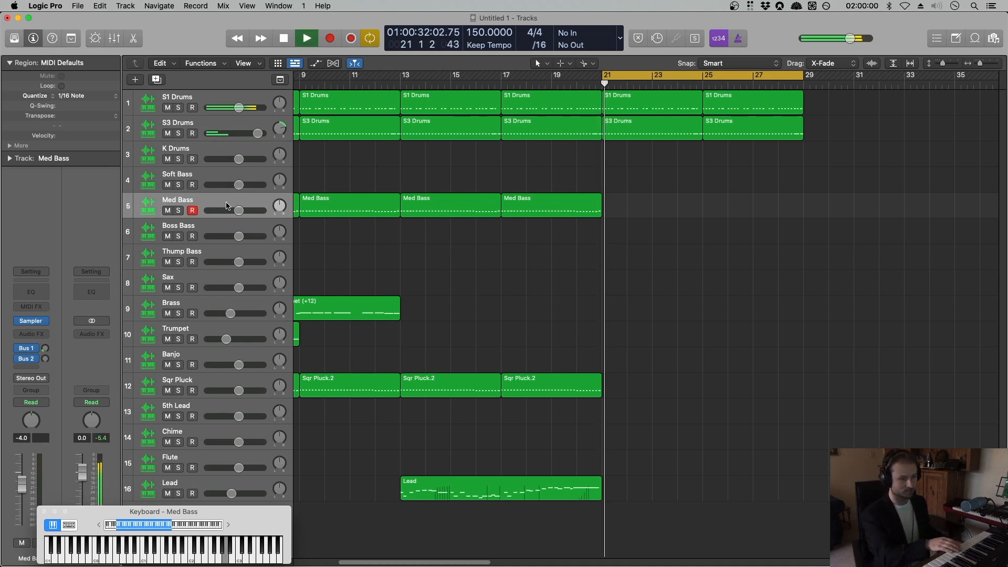
pyautogui.click(552, 85)
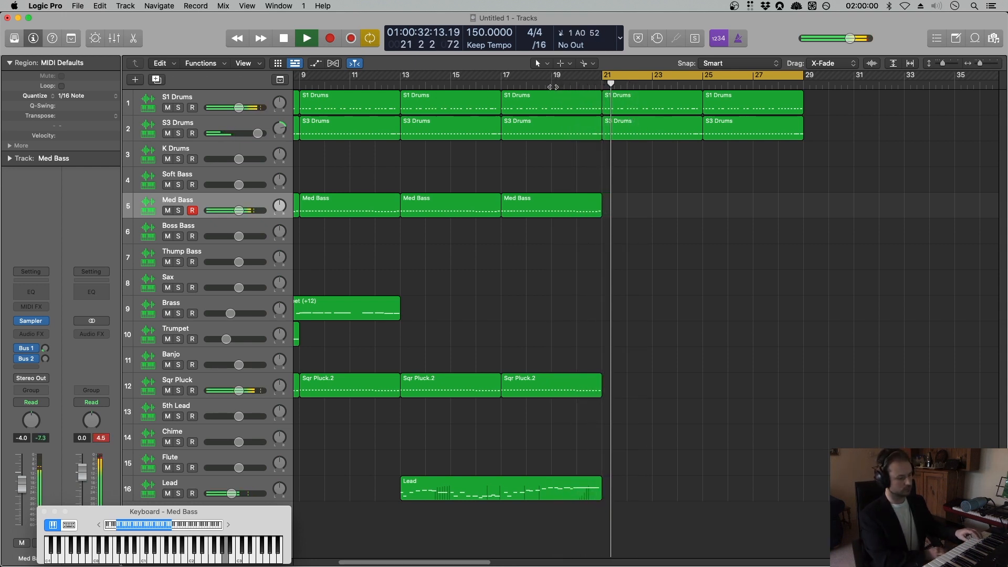
pyautogui.press('space')
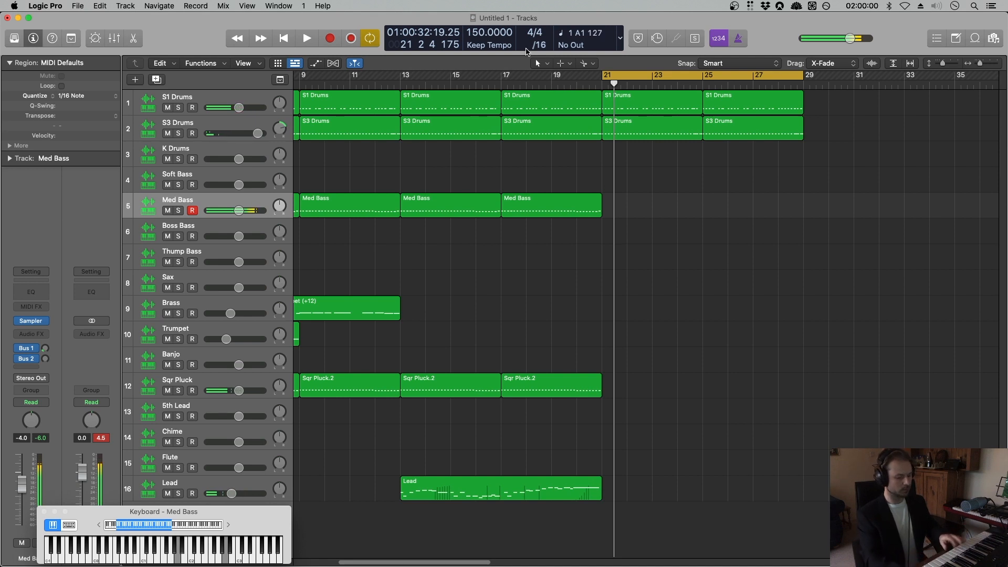
# Open the Med Bass region at bars 17 to 21 in the piano roll and rehearse the bass from bar 20.
pyautogui.doubleClick(562, 215)
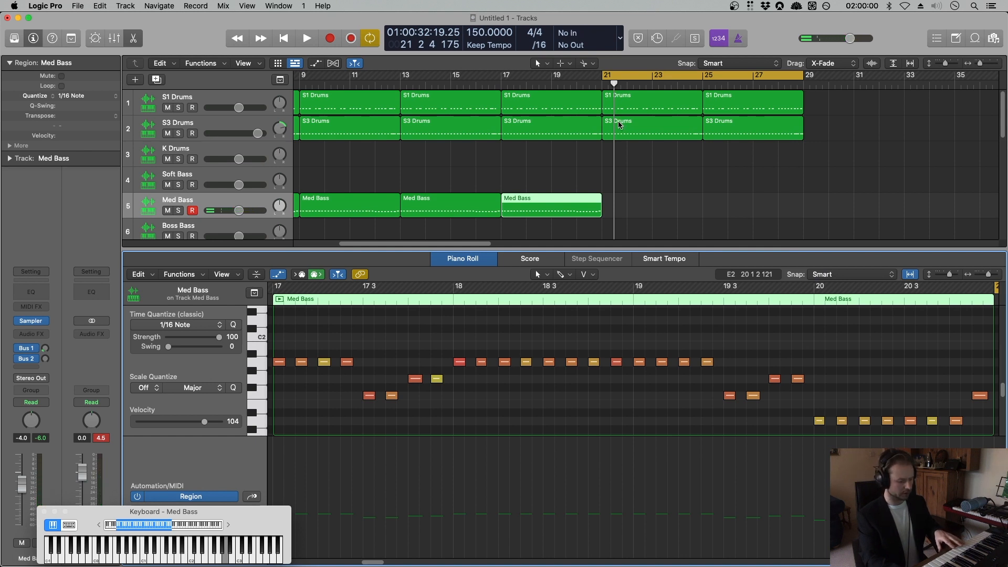
pyautogui.click(578, 88)
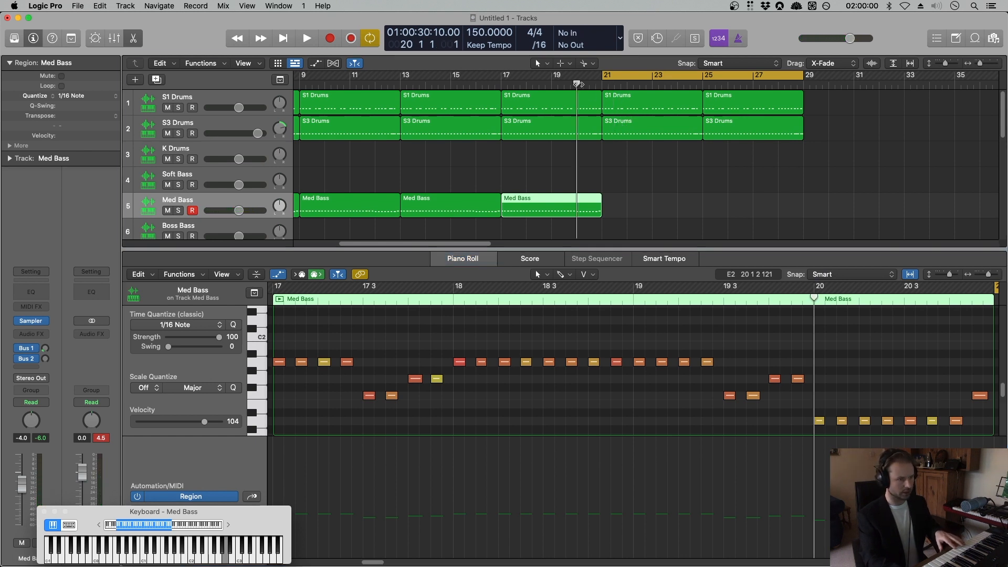
pyautogui.press('space')
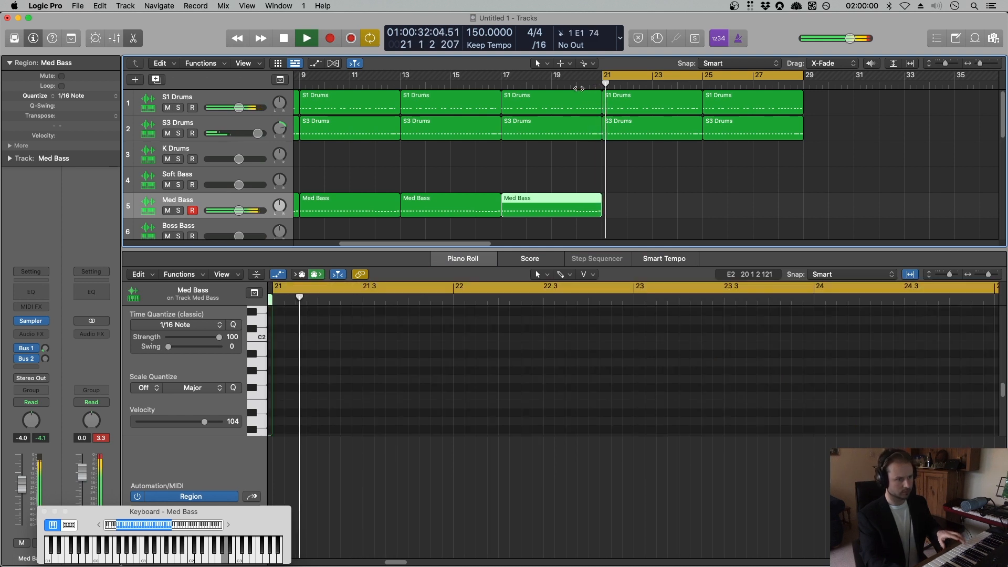
pyautogui.click(284, 38)
# Perform a new Med Bass line over bars 21 to 29 during playback from bar 20 and capture it as a region.
pyautogui.click(578, 84)
pyautogui.press('space')
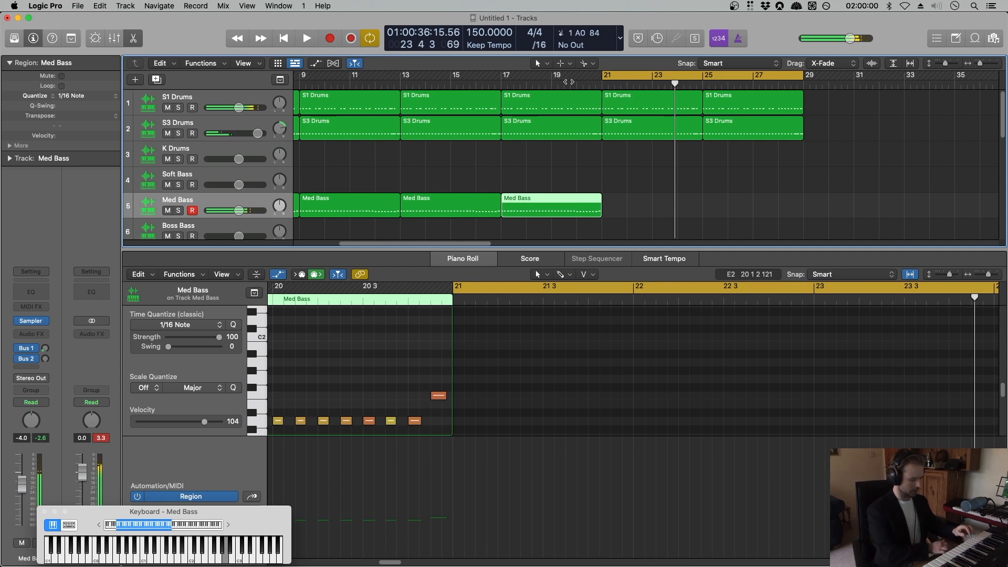
pyautogui.press('space')
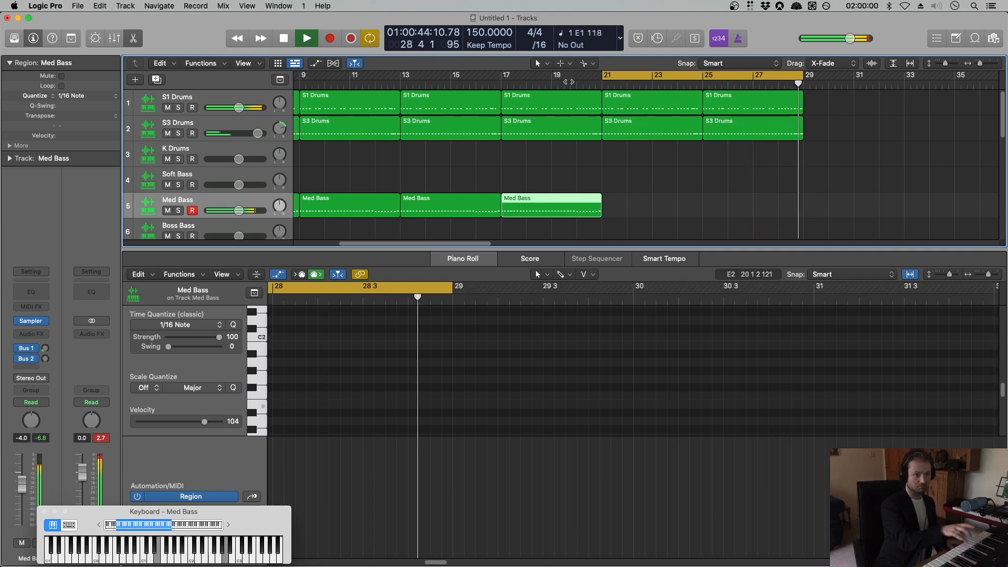
pyautogui.press('space')
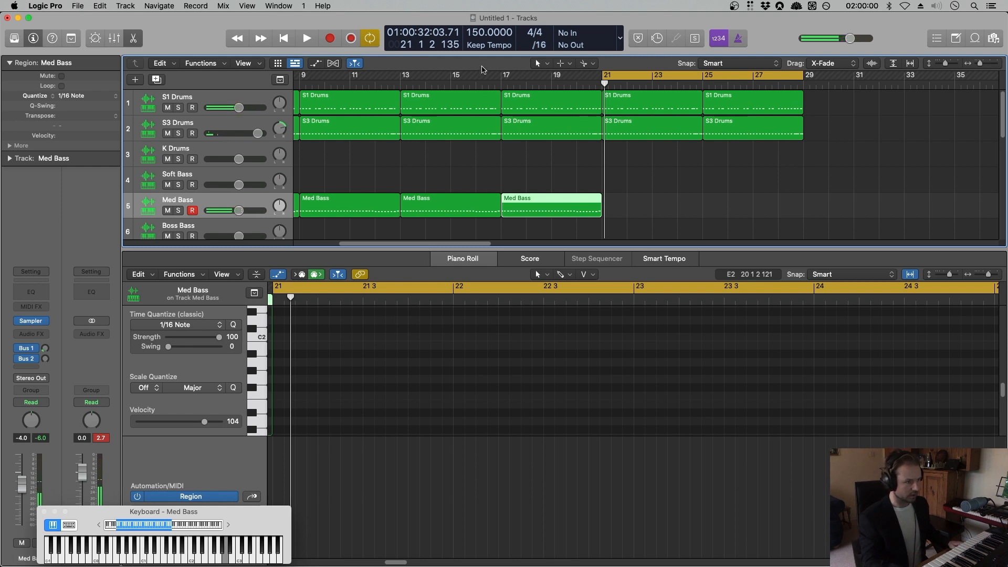
pyautogui.click(352, 39)
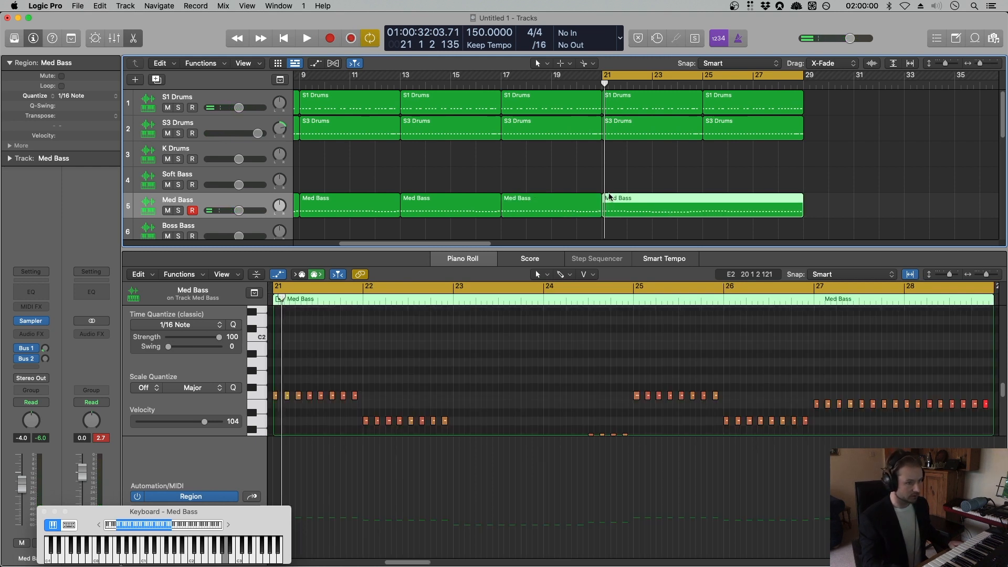
# Hide the automation lane in the Med Bass region's piano roll and close the editor to show the full track list.
pyautogui.scroll(-5, 609, 403)
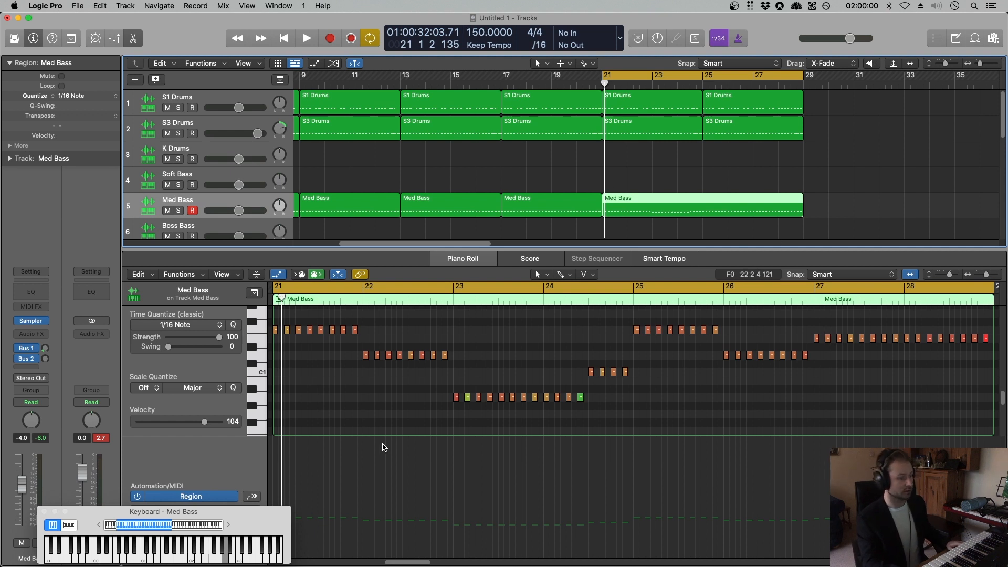
pyautogui.click(278, 274)
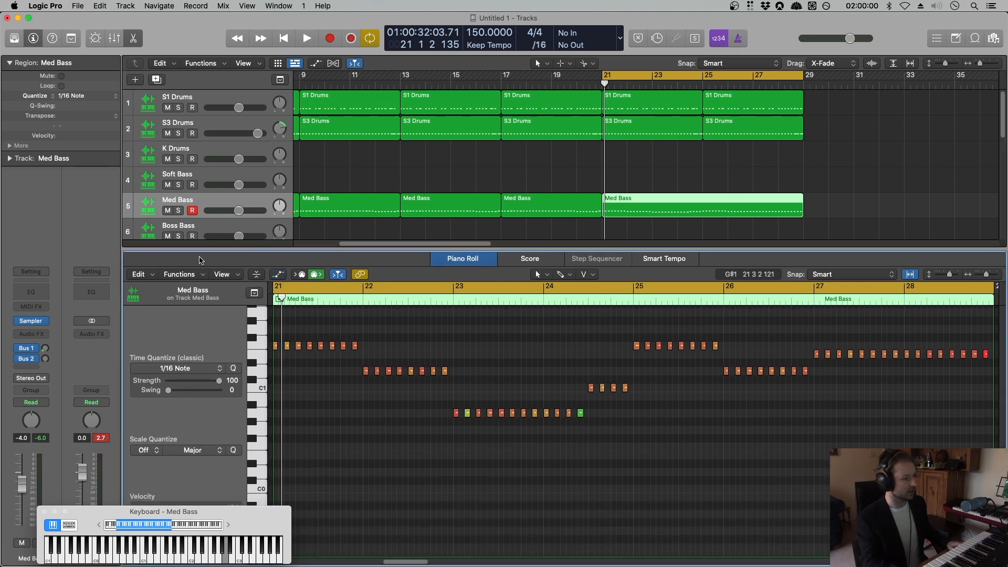
pyautogui.scroll(-1, 810, 181)
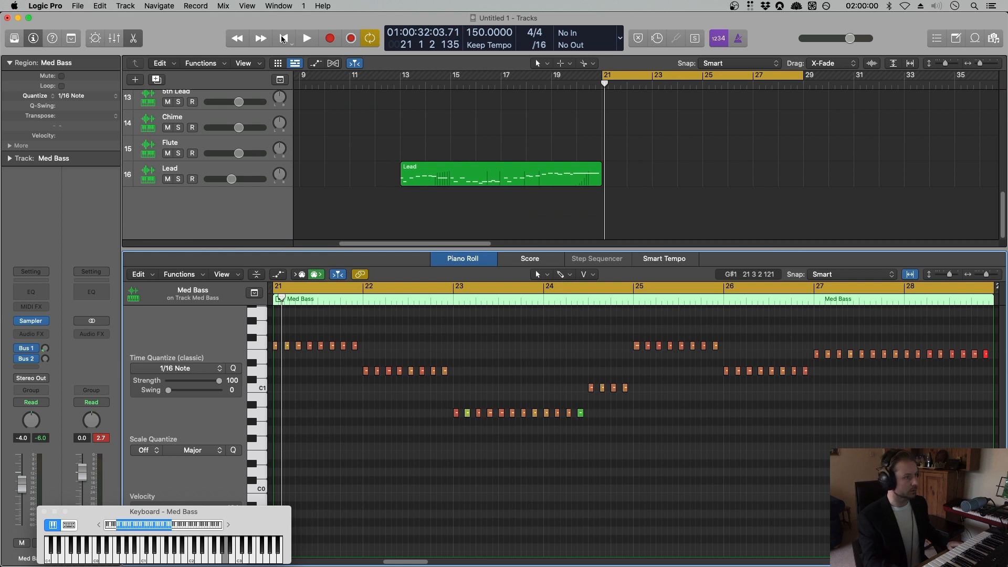
pyautogui.click(134, 40)
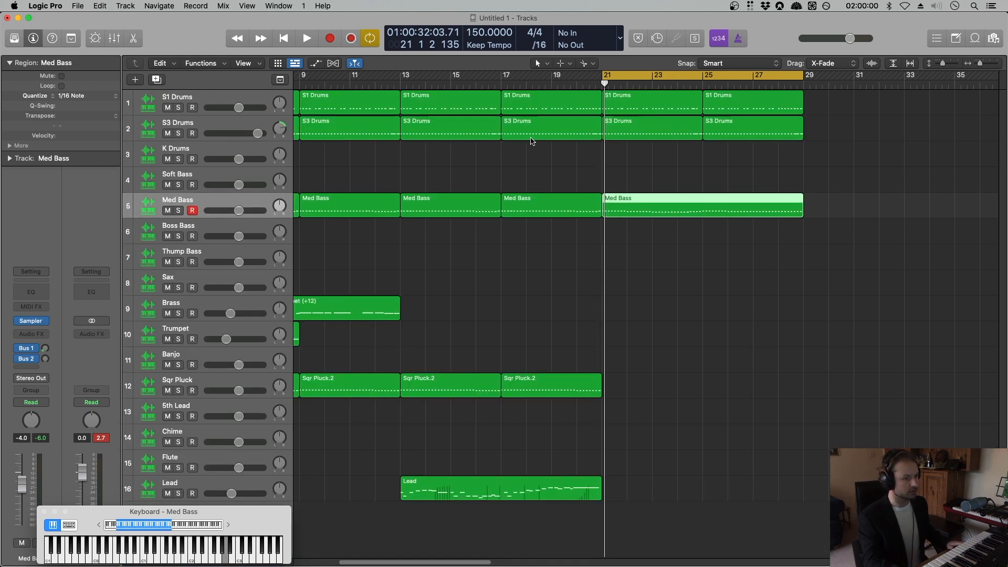
# Select the Sqr Pluck track and rehearse a new part against playback leading into bar 21.
pyautogui.click(192, 389)
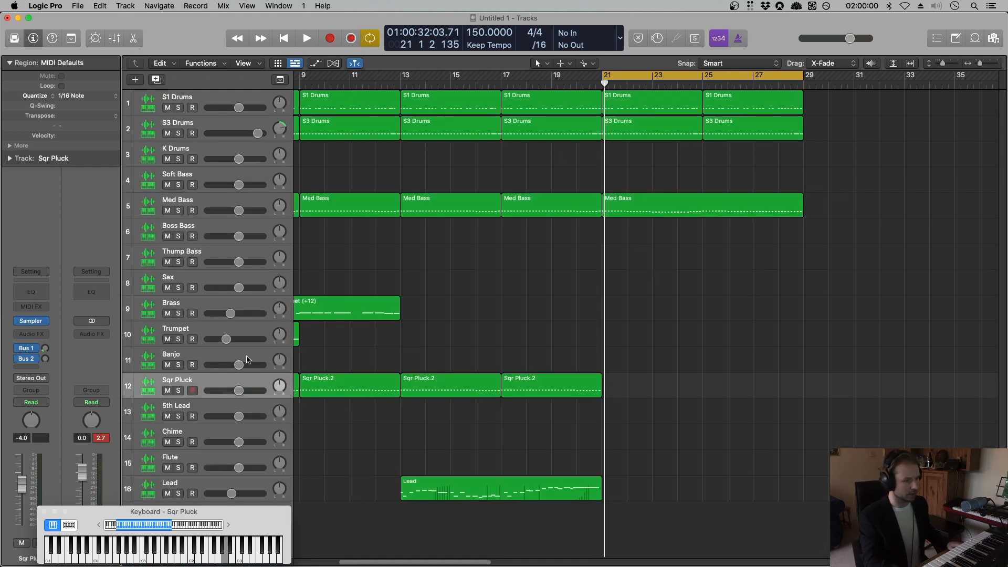
pyautogui.click(580, 83)
pyautogui.press('space')
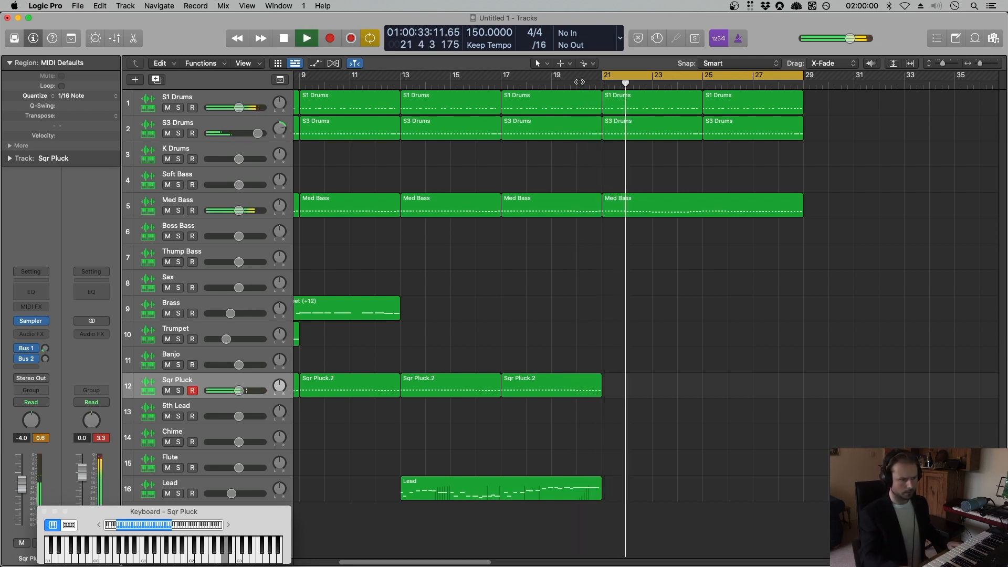
pyautogui.click(555, 82)
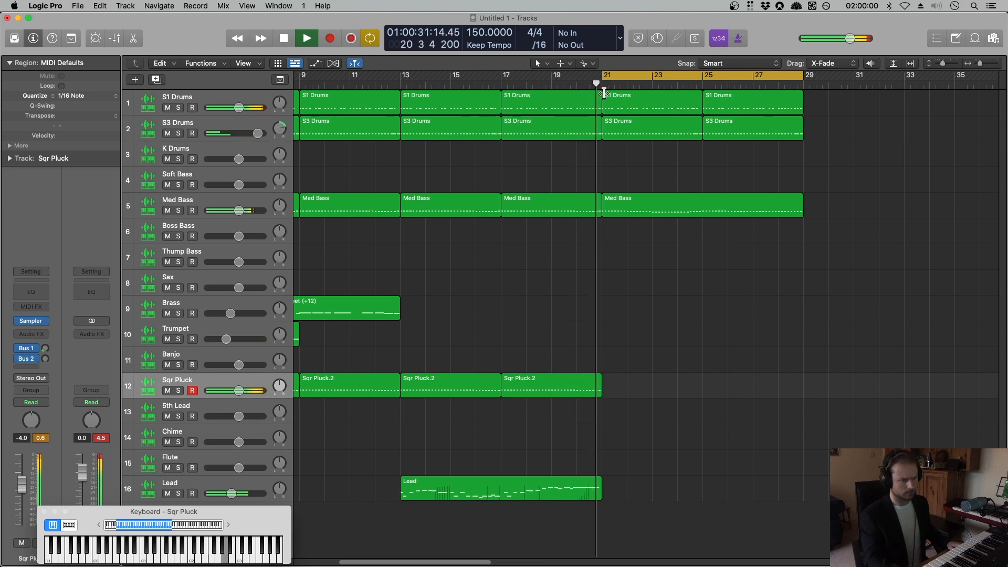
pyautogui.press('space')
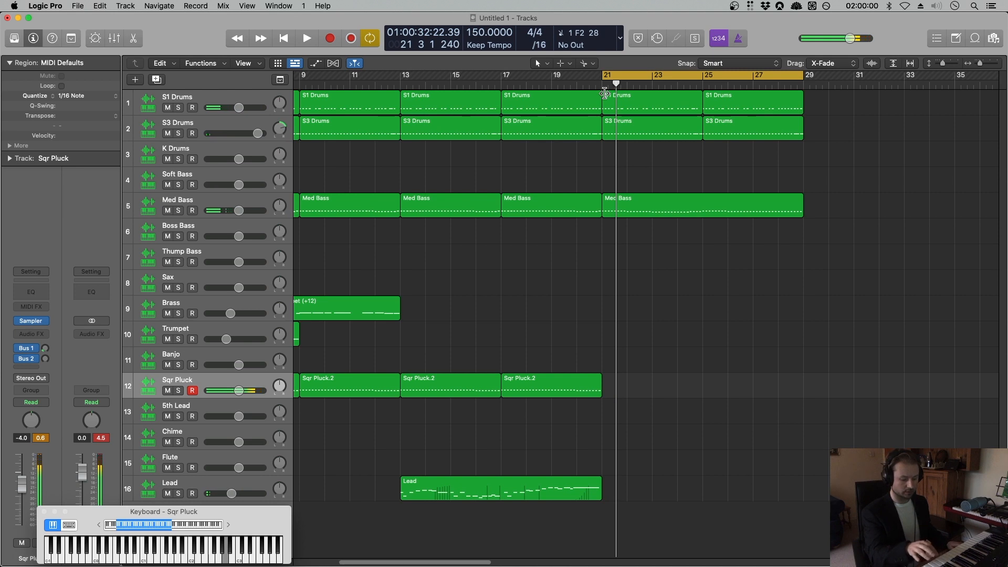
# Perform a new Sqr Pluck part over bars 21 to 29 during playback and capture it as a region.
pyautogui.press('space')
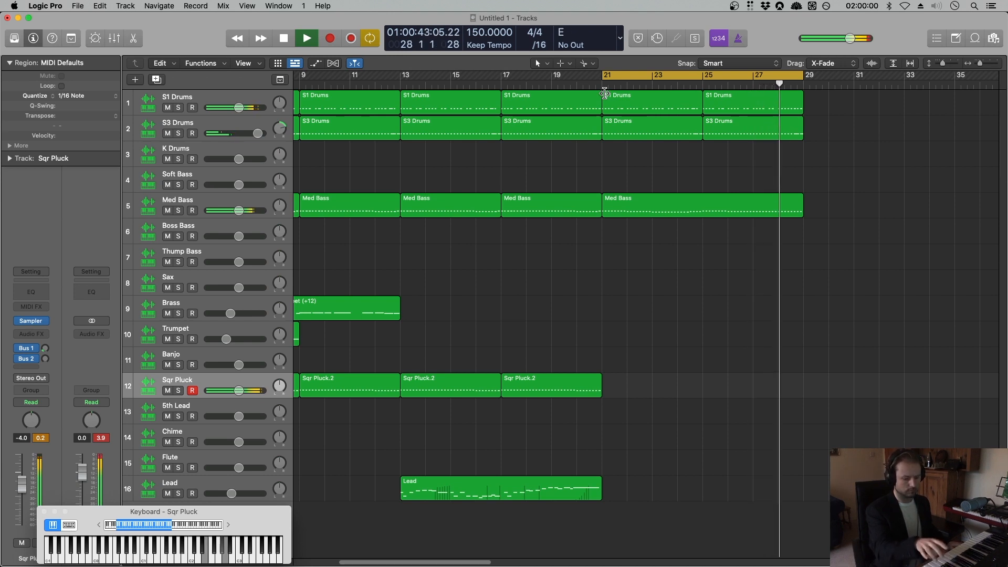
pyautogui.press('space')
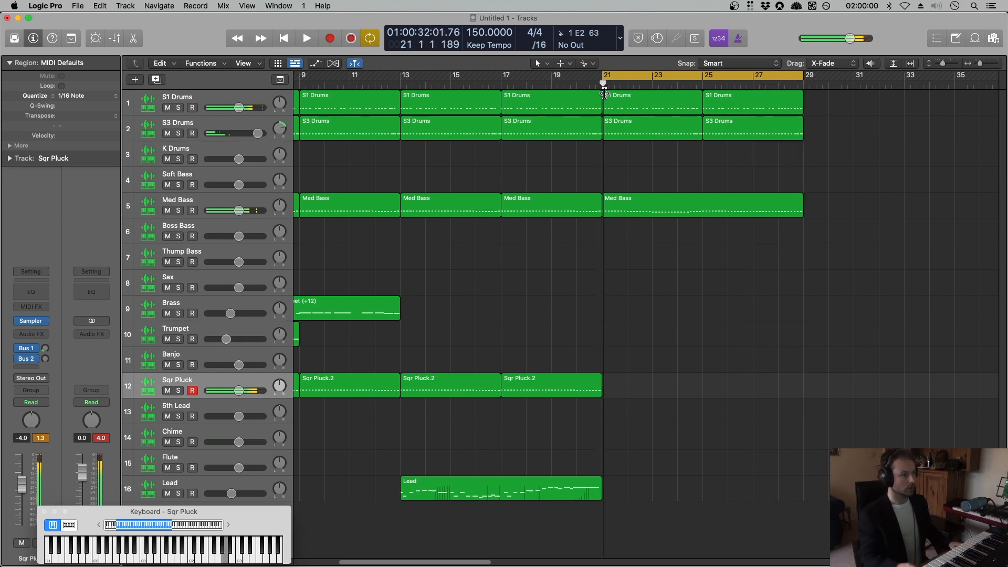
pyautogui.hotkey('shift', 'r')
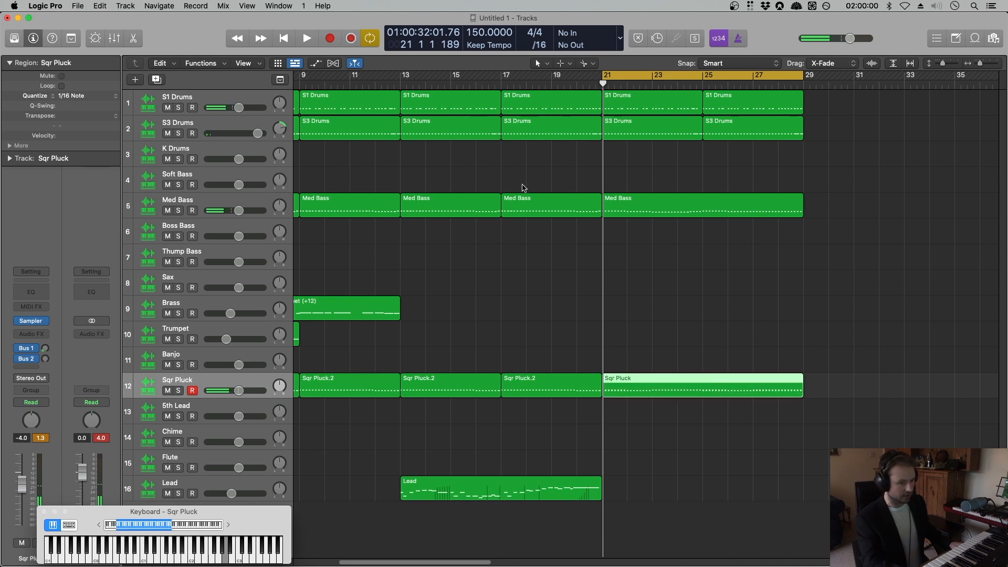
# Open the new Sqr Pluck region in the piano roll and examine its two-note harmonies during playback of bars 21 to 29.
pyautogui.doubleClick(650, 379)
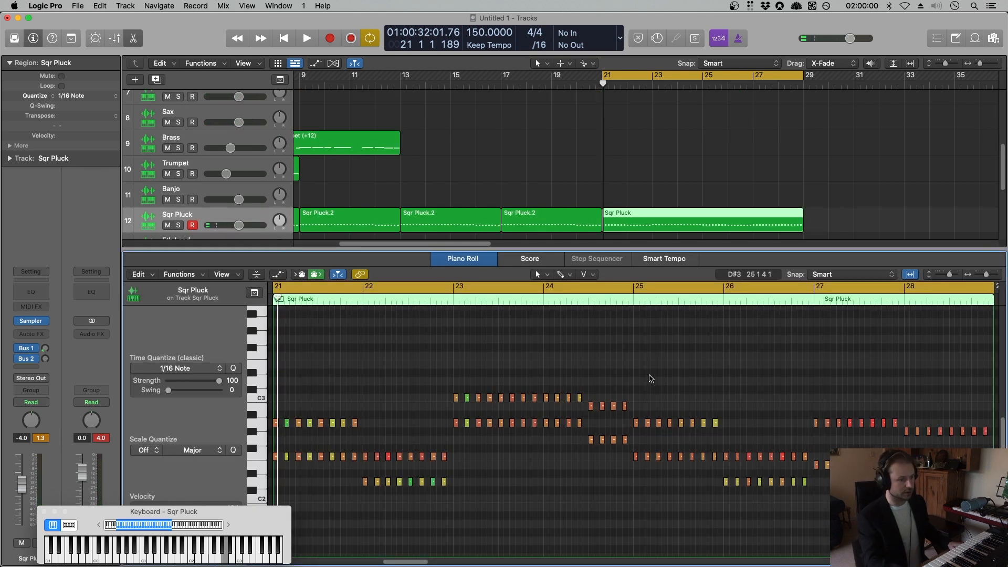
pyautogui.scroll(-2, 408, 404)
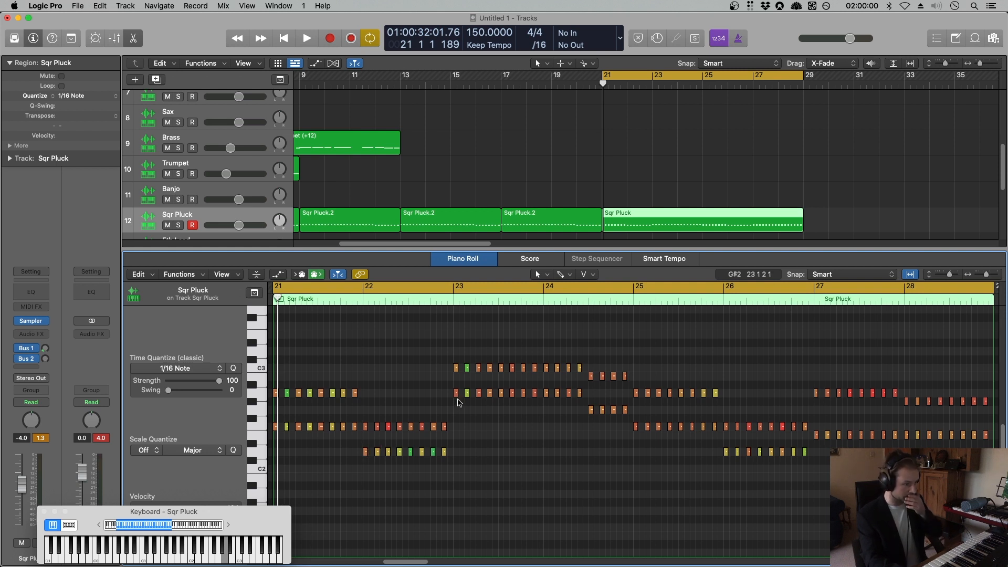
pyautogui.press('space')
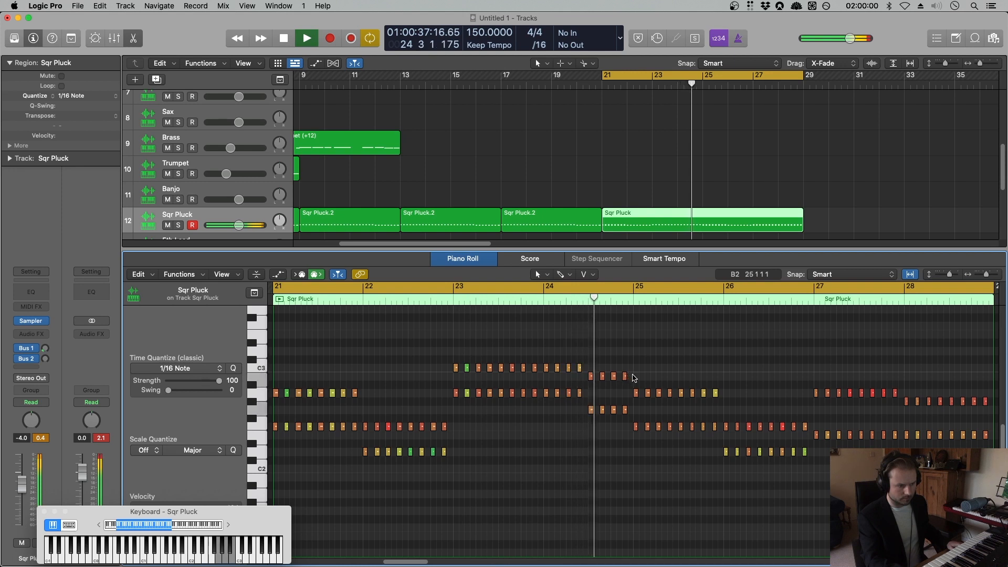
pyautogui.press('space')
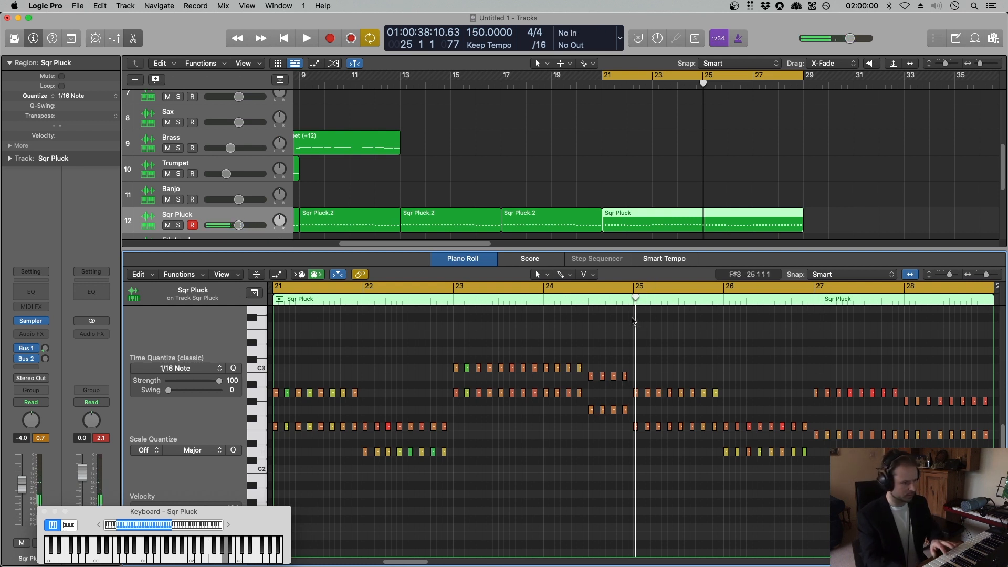
pyautogui.press('space')
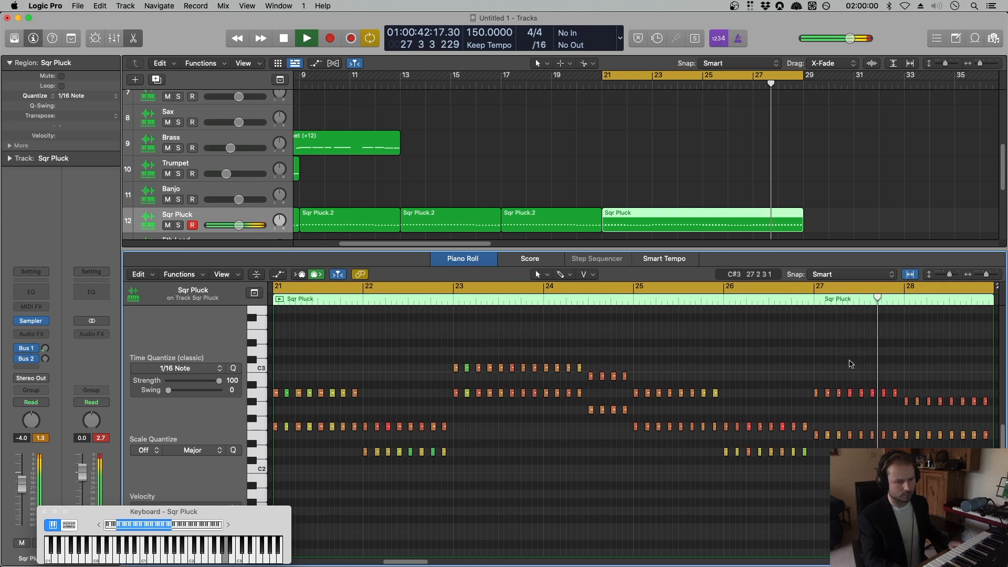
pyautogui.press('space')
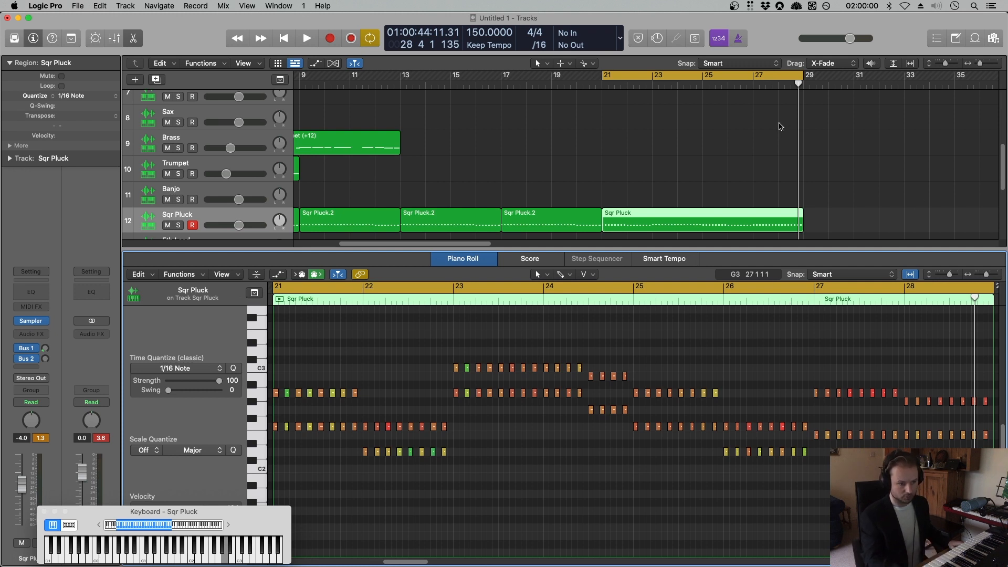
pyautogui.press('space')
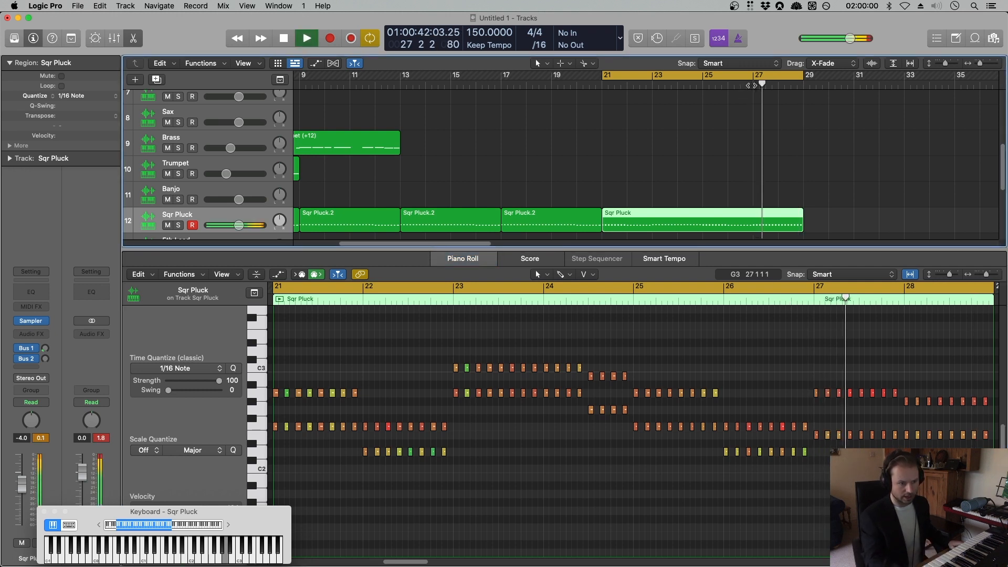
pyautogui.press('space')
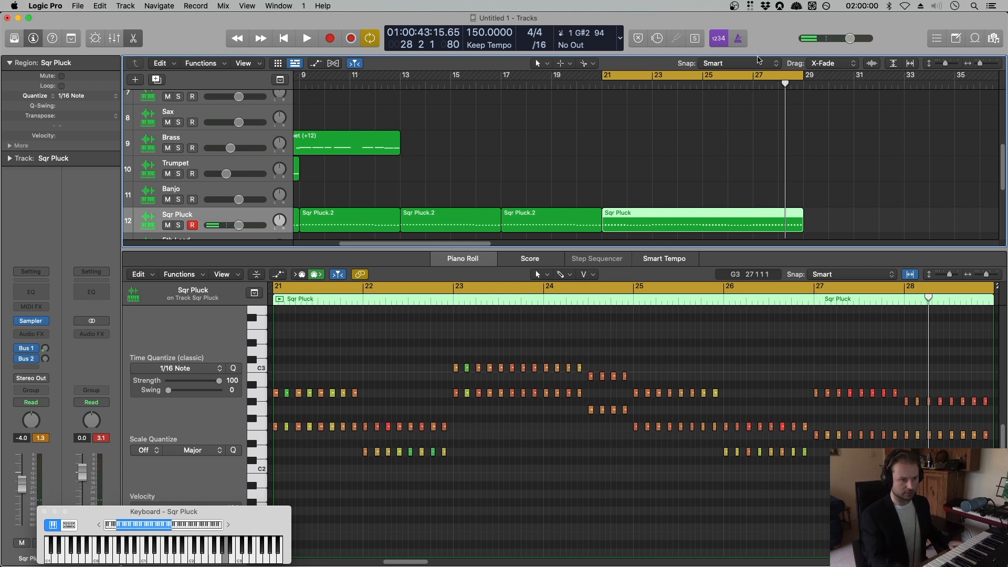
# Play the arrangement from bar 19 through the new section and set the Lead track's volume to -9.0 dB.
pyautogui.scroll(6, 763, 153)
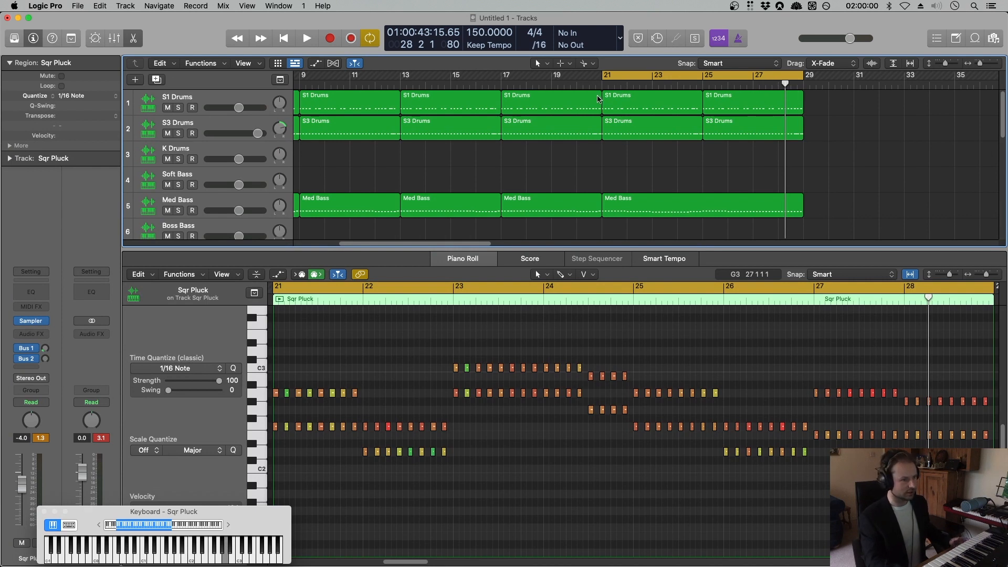
pyautogui.doubleClick(548, 84)
pyautogui.scroll(-5, 492, 164)
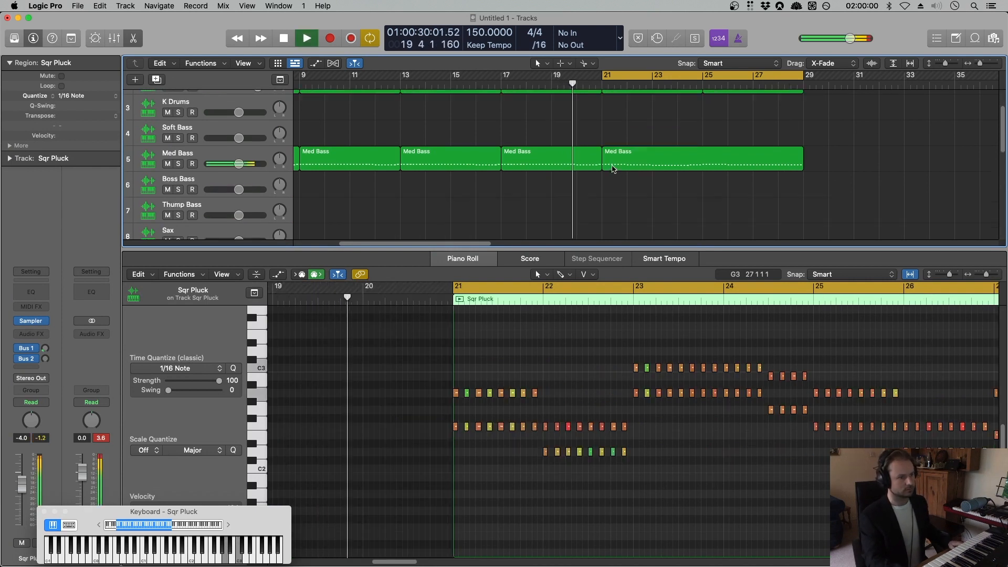
pyautogui.scroll(-4, 499, 167)
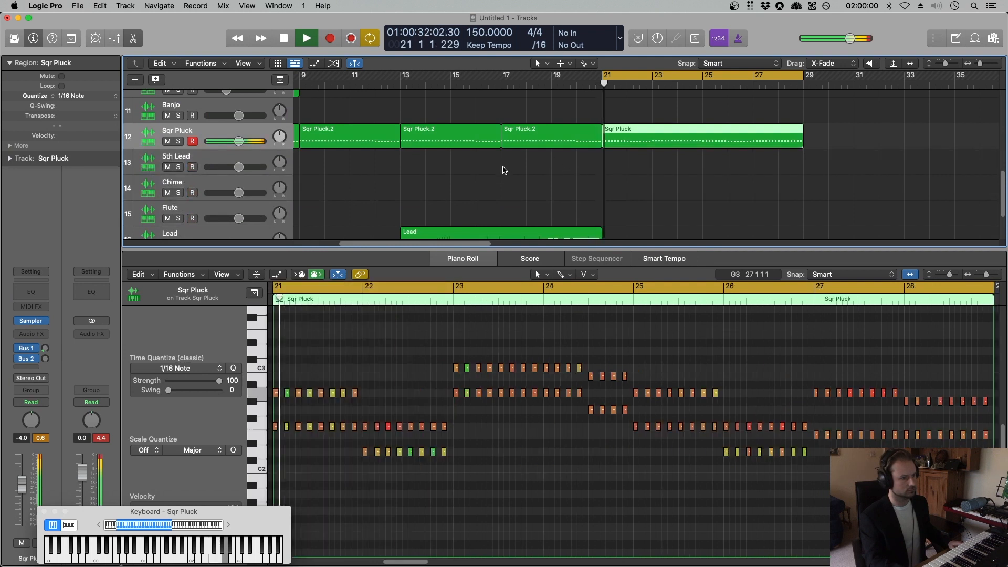
pyautogui.scroll(-3, 318, 168)
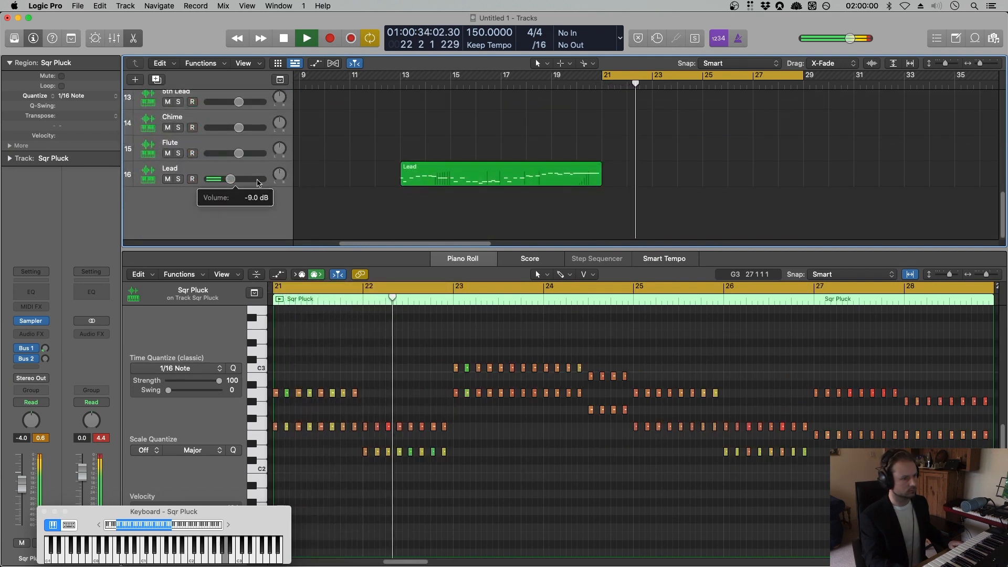
pyautogui.scroll(4, 622, 160)
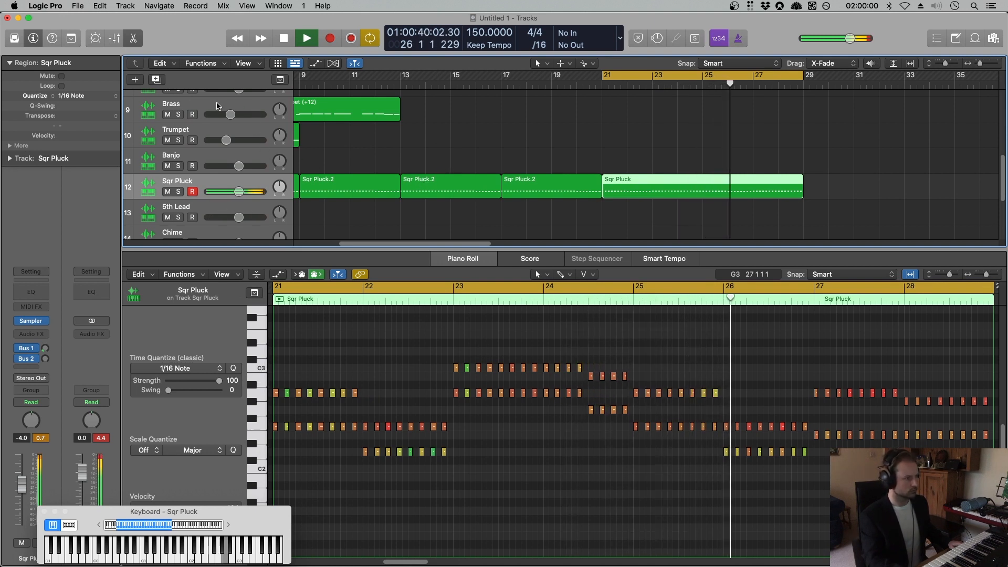
pyautogui.scroll(3, 469, 135)
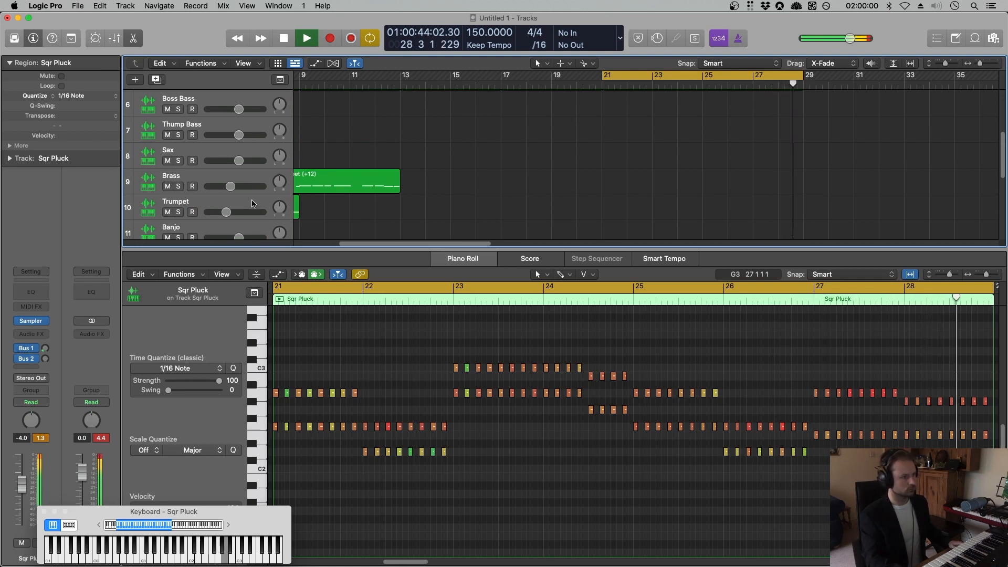
pyautogui.press('space')
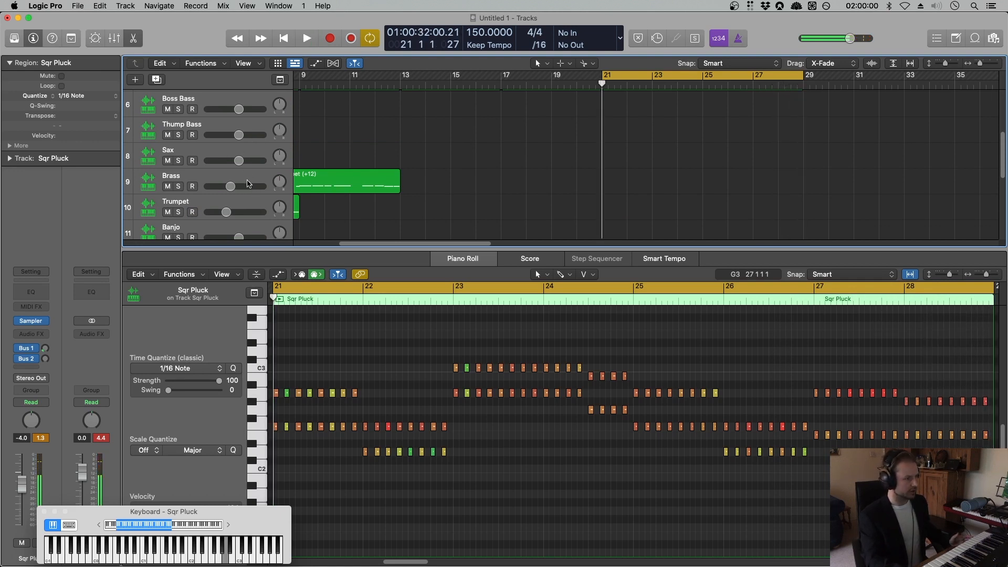
# Select the Brass track and try out an empty region at bar 21, removing it again.
pyautogui.click(251, 176)
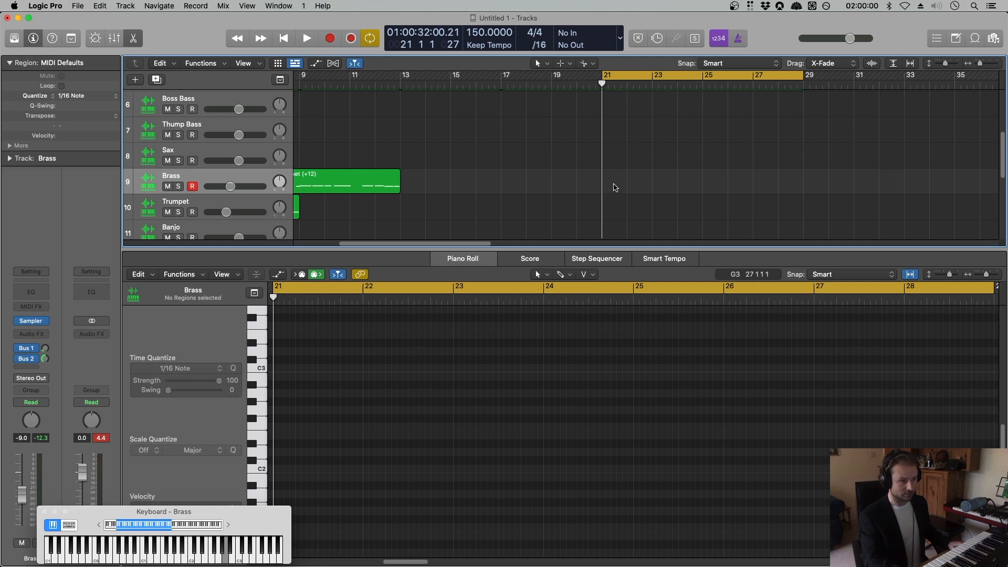
pyautogui.rightClick(616, 188)
pyautogui.click(646, 189)
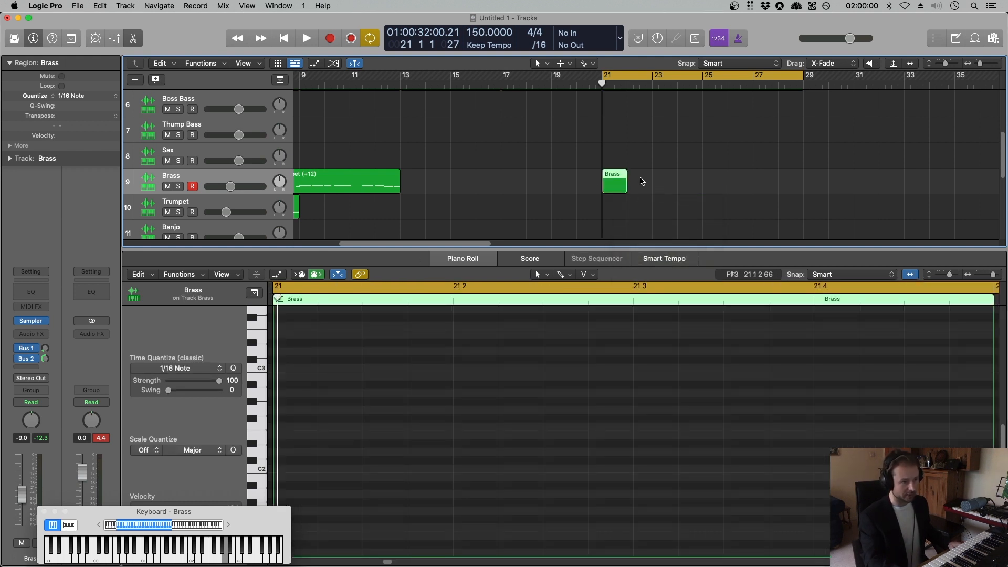
pyautogui.press('Delete')
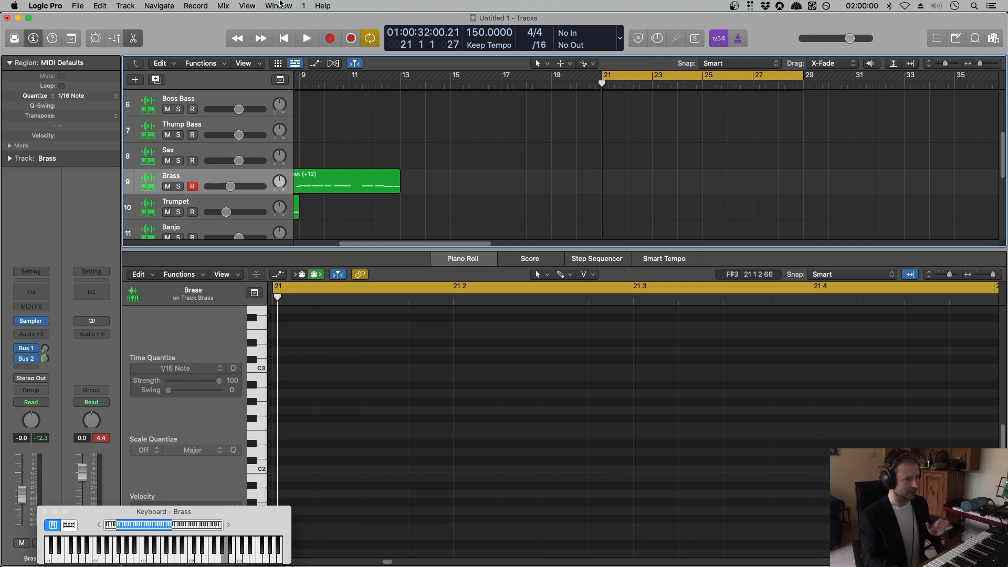
# Show the Musical Typing keyboard, move it fully into view and try a few notes on the Brass track.
pyautogui.click(279, 5)
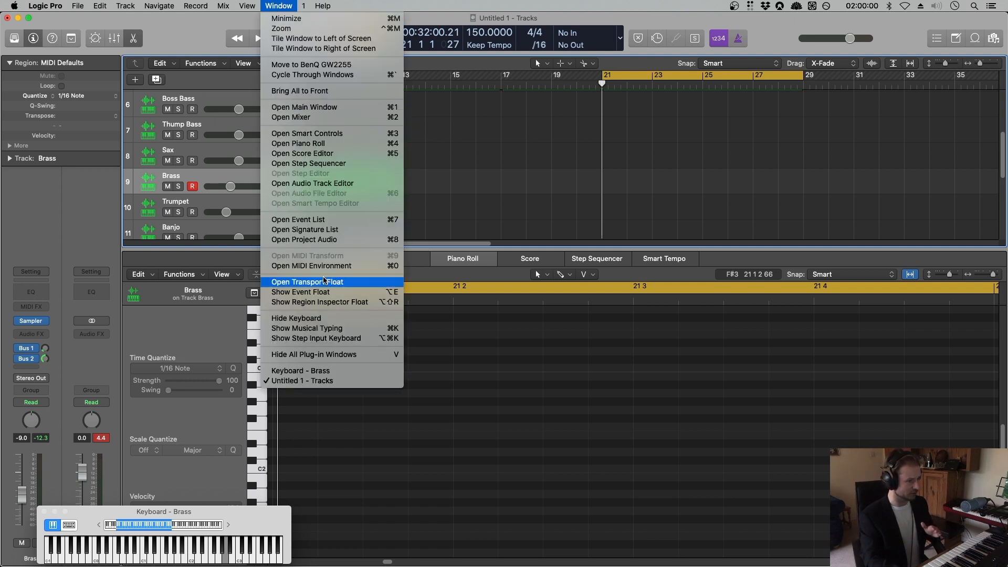
pyautogui.click(364, 329)
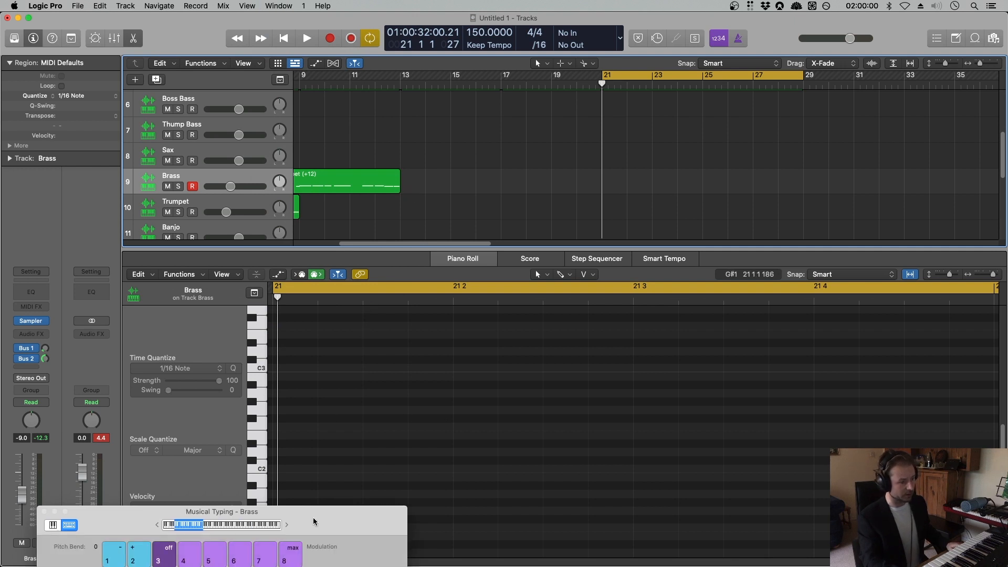
pyautogui.moveTo(314, 513); pyautogui.dragTo(323, 285)
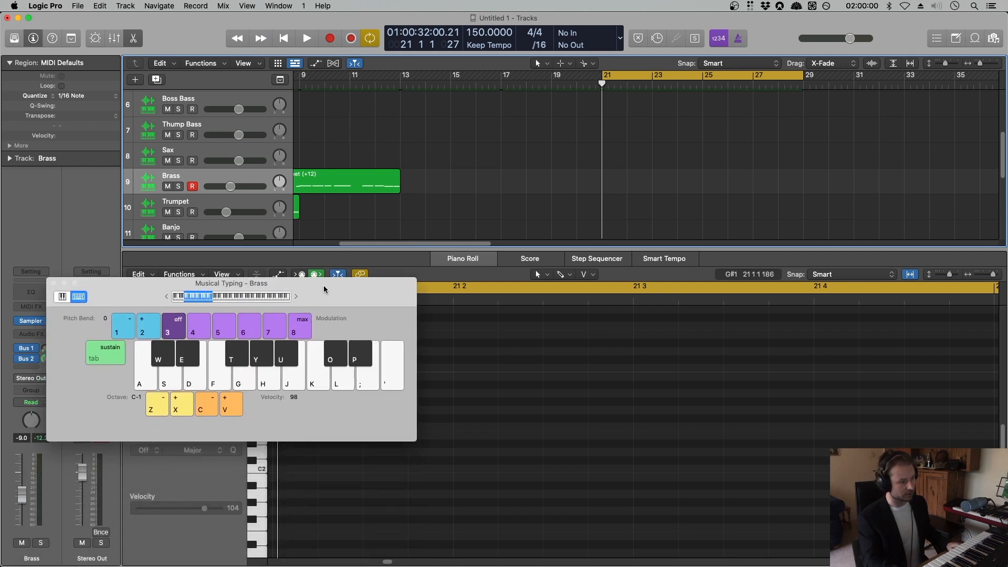
pyautogui.press('g')
pyautogui.press('d')
pyautogui.press('g')
pyautogui.click(270, 382)
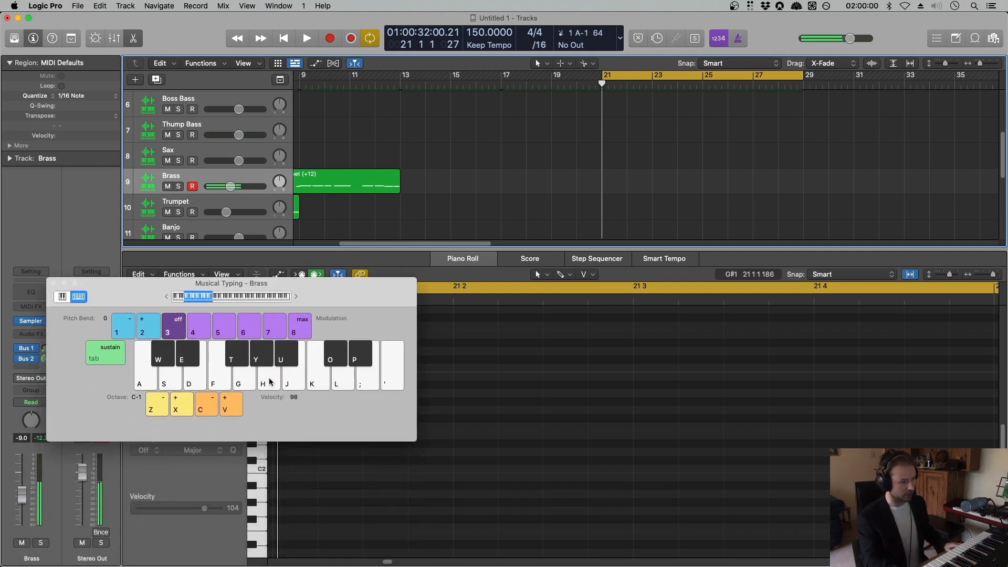
pyautogui.press('h')
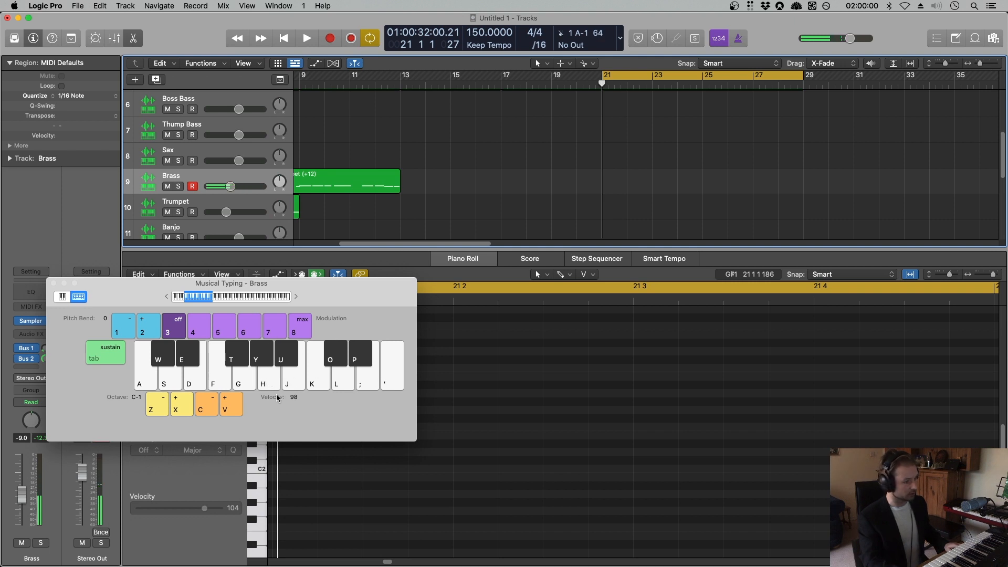
pyautogui.press('h')
# Switch Musical Typing back to the piano keyboard view and move the window back below the track inspector's channel settings.
pyautogui.click(63, 297)
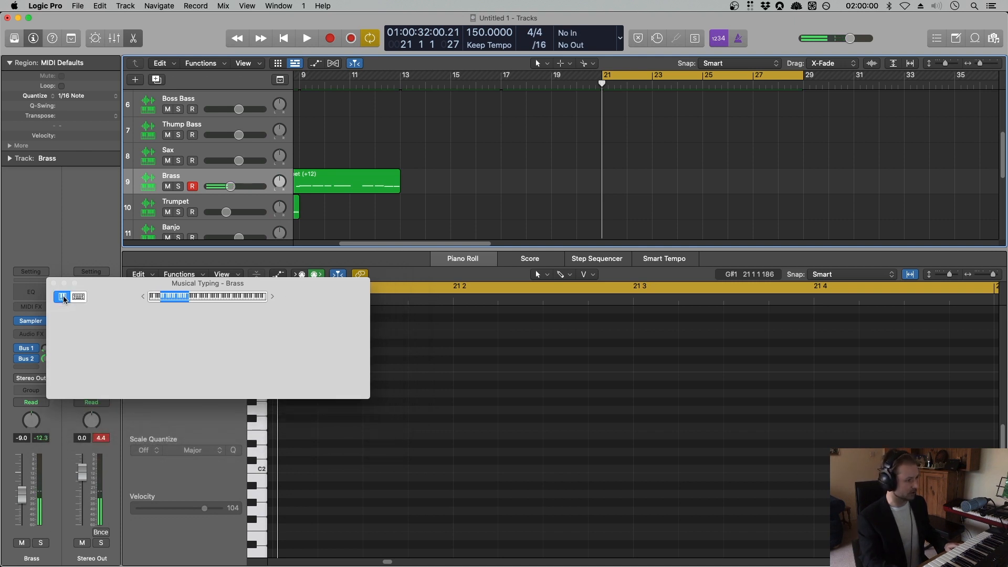
pyautogui.moveTo(117, 281); pyautogui.dragTo(135, 341)
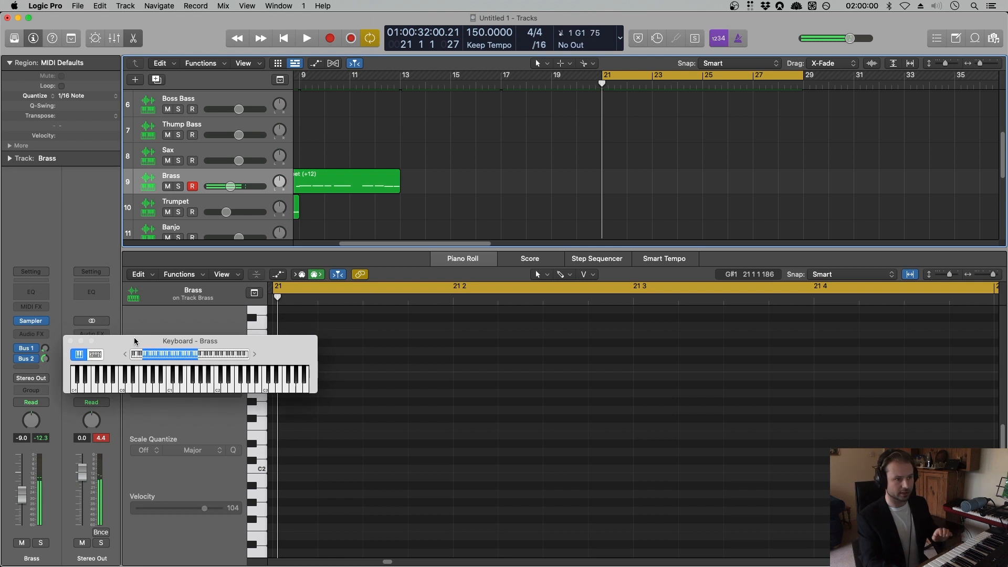
pyautogui.moveTo(216, 341); pyautogui.dragTo(191, 500)
# Perform a Brass melody over bars 21 to 29 during playback and capture it as a region.
pyautogui.press('space')
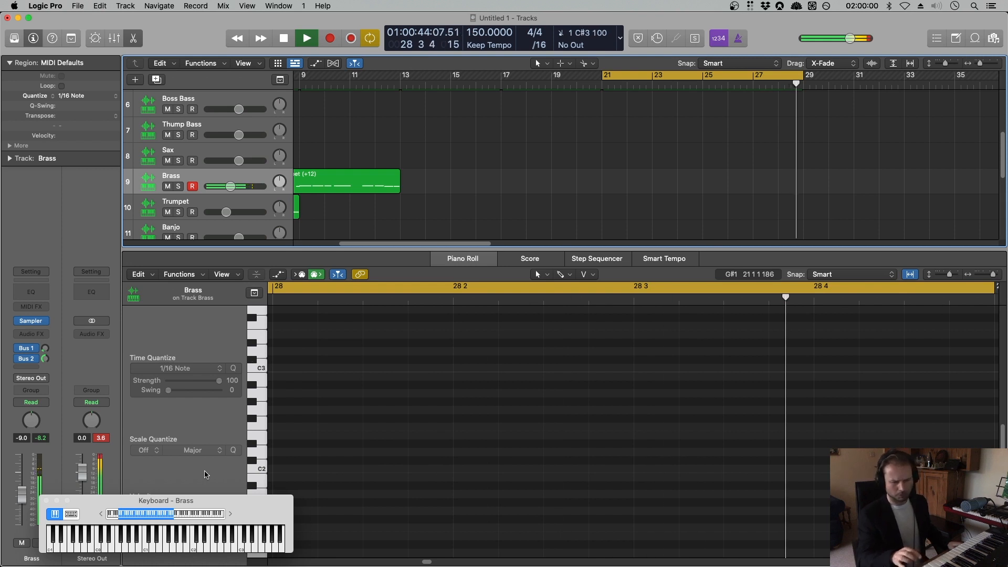
pyautogui.press('space')
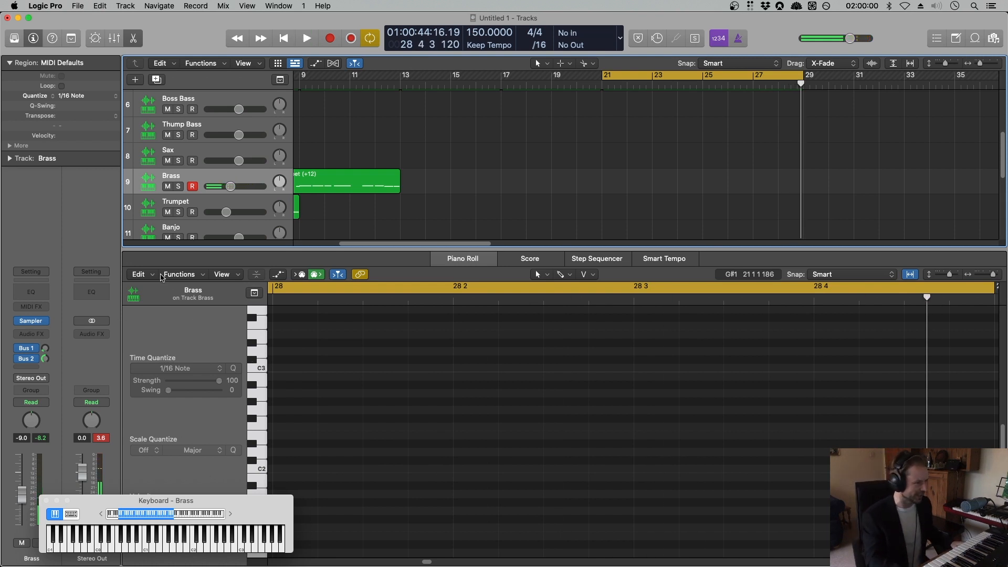
pyautogui.click(352, 37)
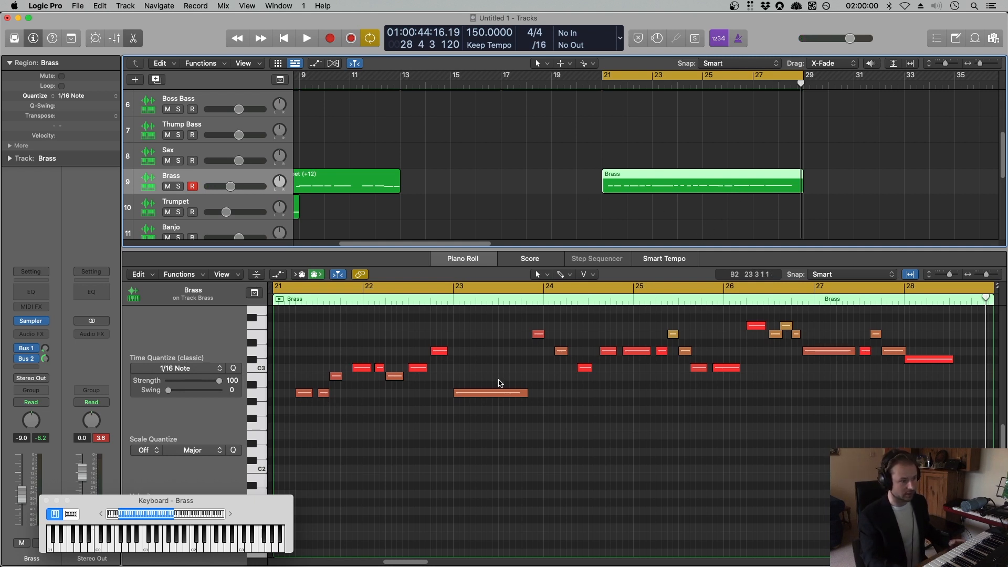
# Play back the Brass region's melody from several starting points to examine the phrasing in bars 21 to 26.
pyautogui.scroll(3, 784, 394)
pyautogui.press('space')
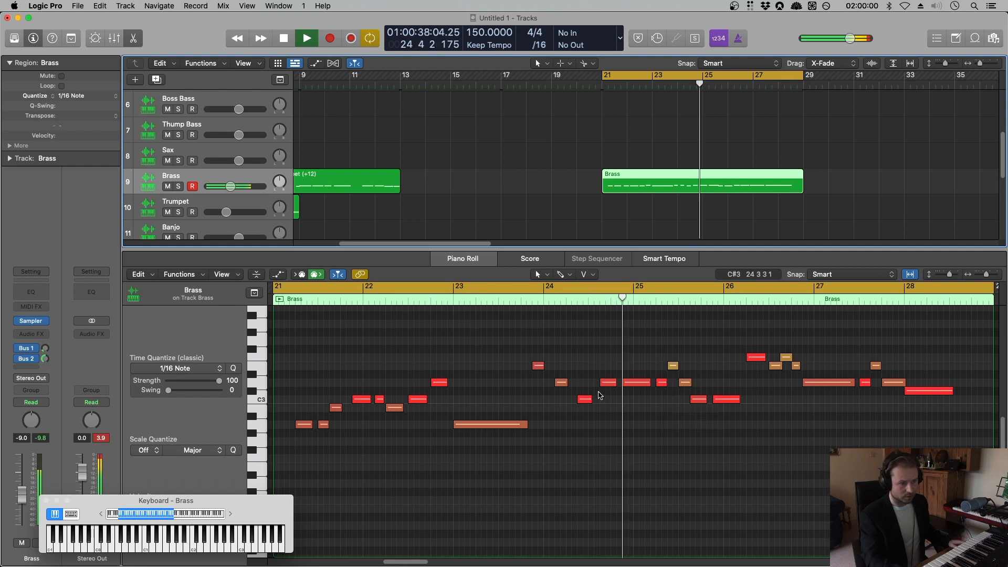
pyautogui.press('space')
pyautogui.click(519, 299)
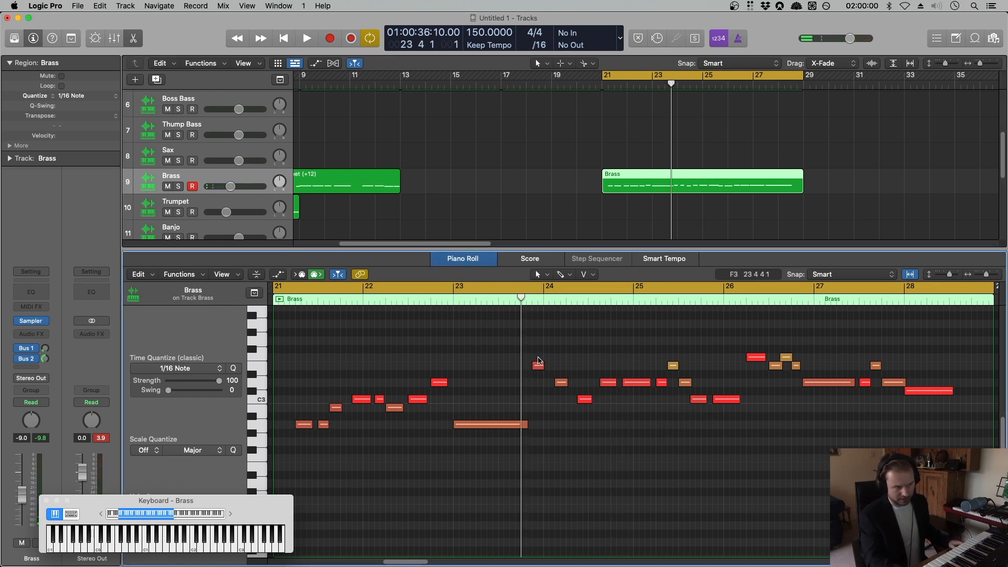
pyautogui.moveTo(533, 353); pyautogui.dragTo(588, 413)
pyautogui.click(519, 314)
pyautogui.click(497, 300)
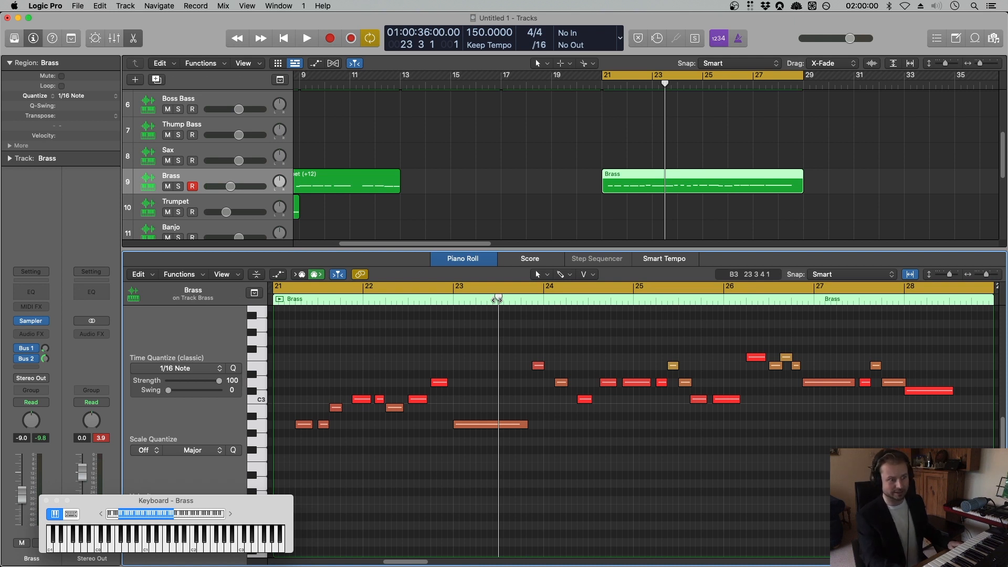
pyautogui.press('space')
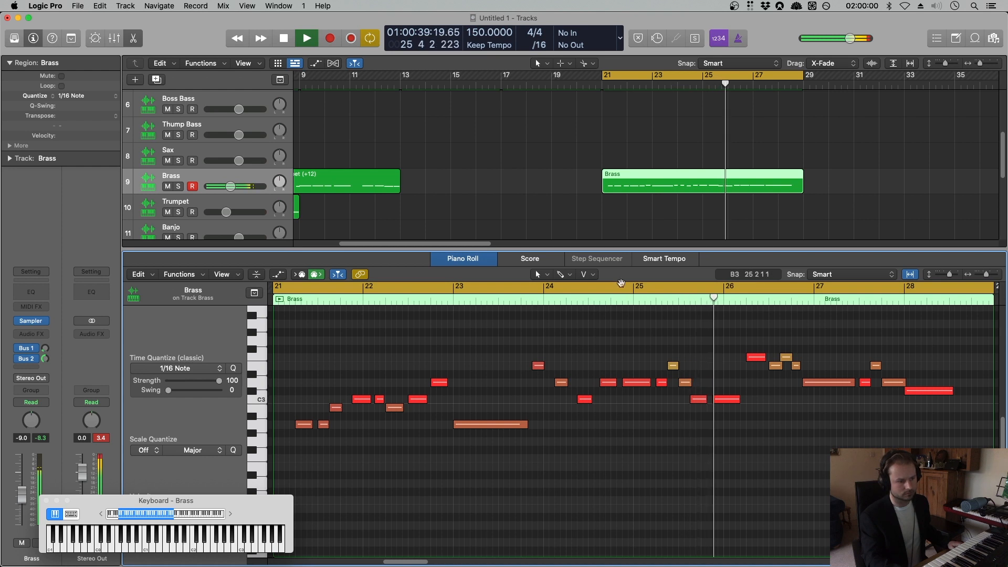
pyautogui.press('space')
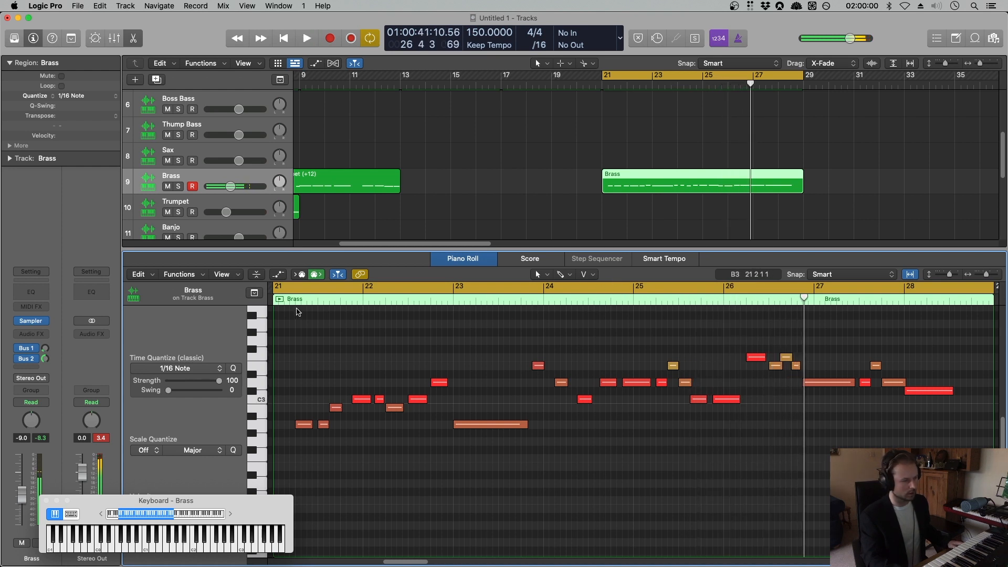
pyautogui.press('Return')
pyautogui.press('space')
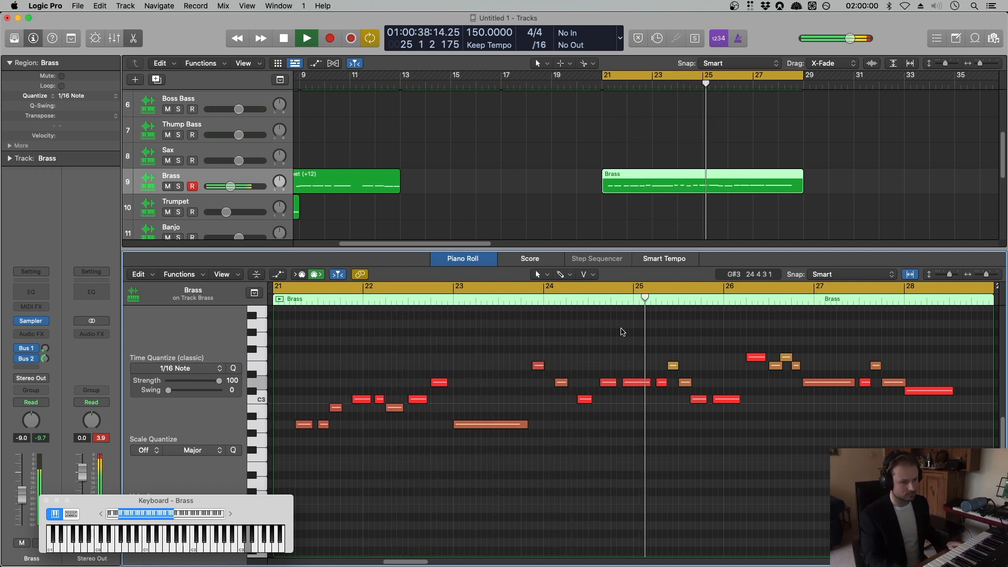
pyautogui.press('space')
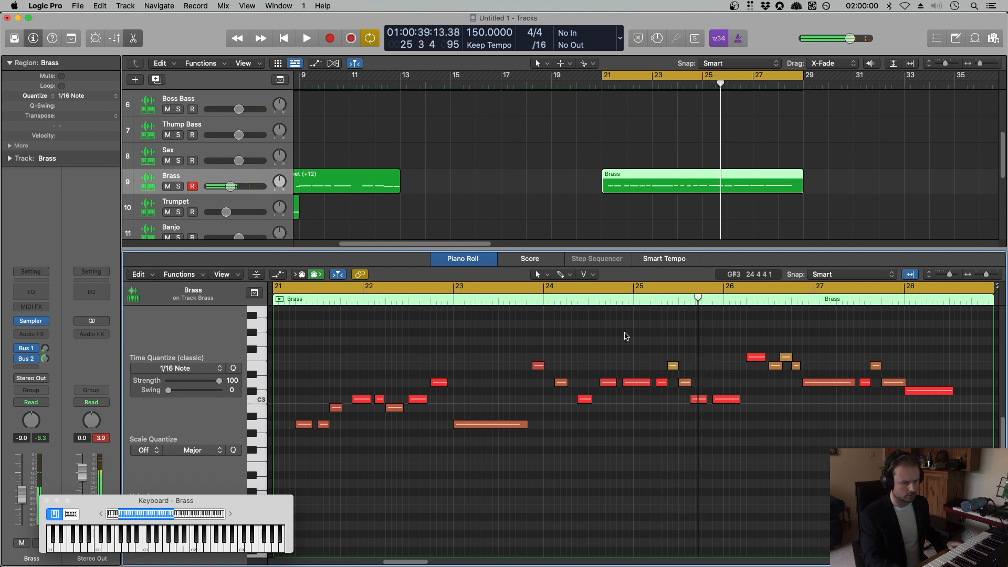
pyautogui.click(597, 305)
pyautogui.press('space')
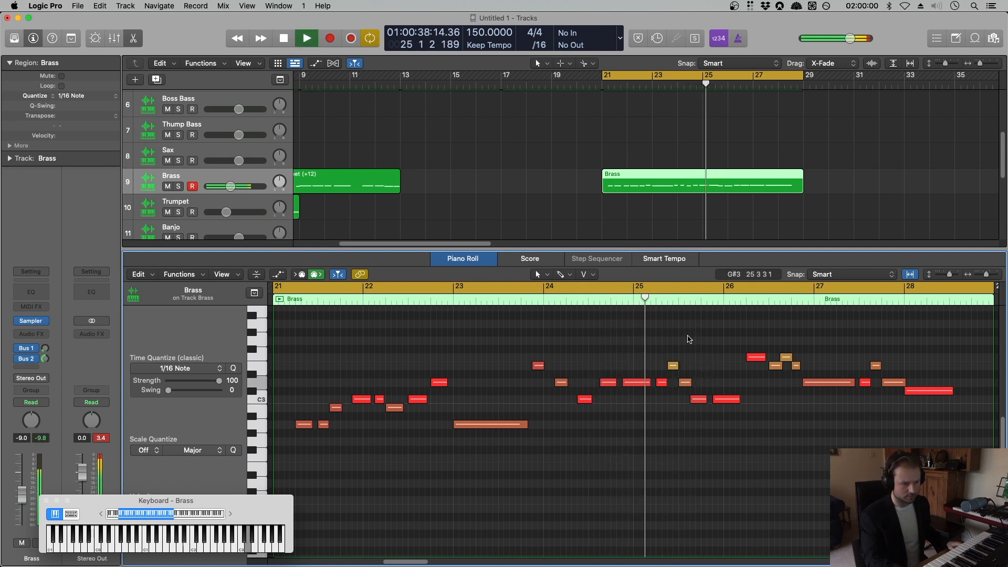
pyautogui.press('space')
# Move the five-note group starting on beat 2 of bar 25 an eighth note later and audition it.
pyautogui.moveTo(736, 361); pyautogui.dragTo(652, 430)
pyautogui.moveTo(660, 385); pyautogui.dragTo(672, 386)
pyautogui.press('space')
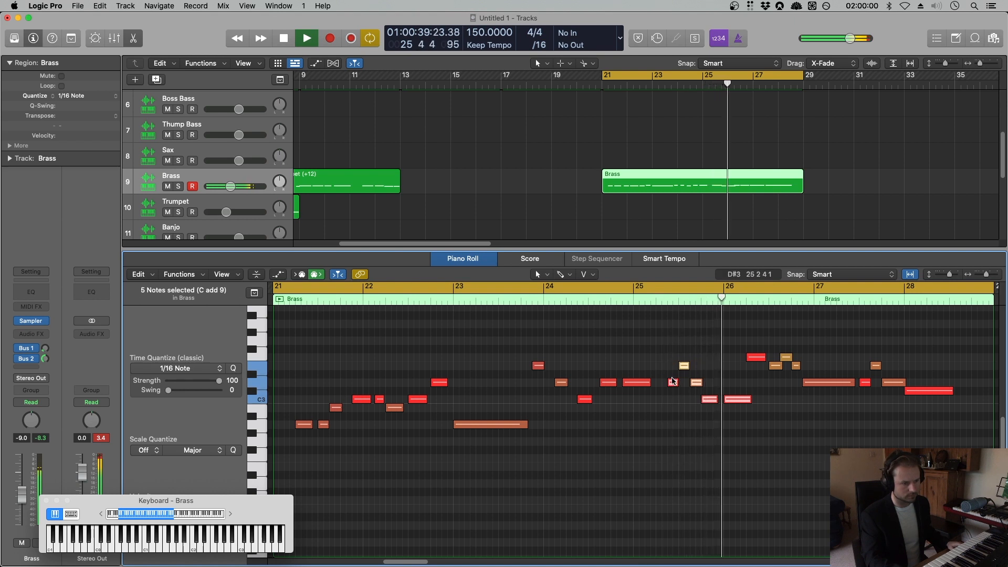
pyautogui.press('space')
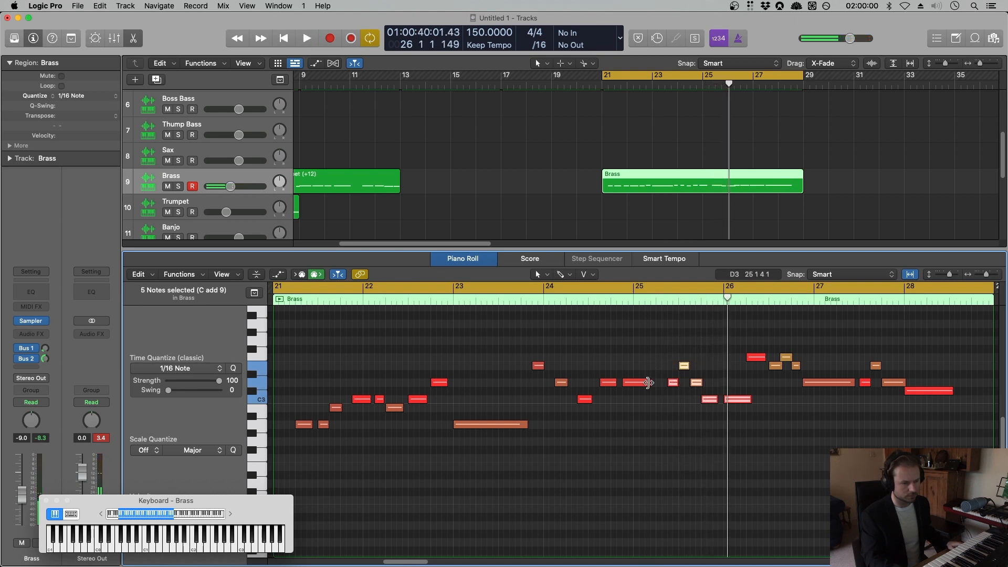
# Move the sustained D3 note just before bar 25 to the start of bar 25 and audition the passage.
pyautogui.moveTo(650, 382); pyautogui.dragTo(647, 384)
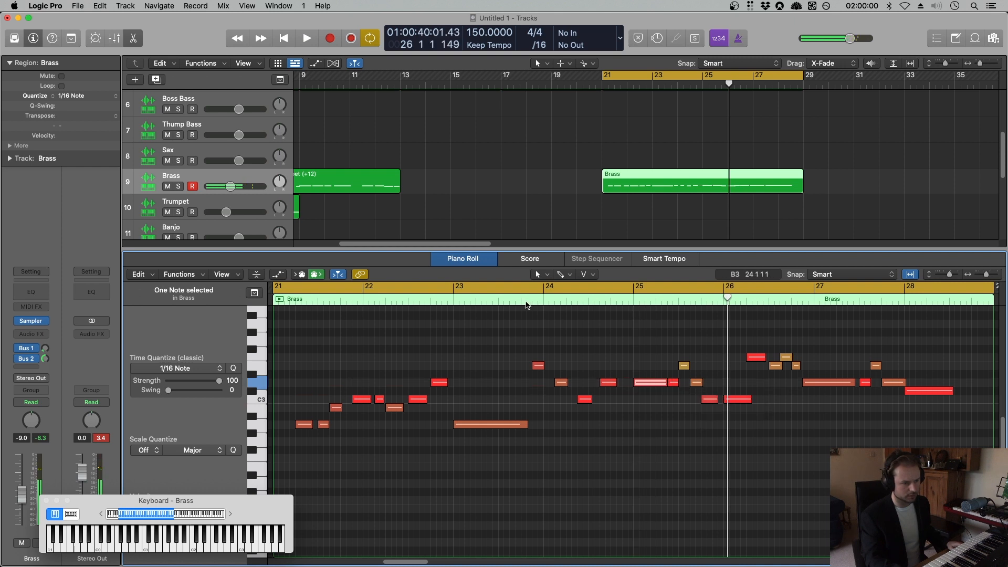
pyautogui.press('space')
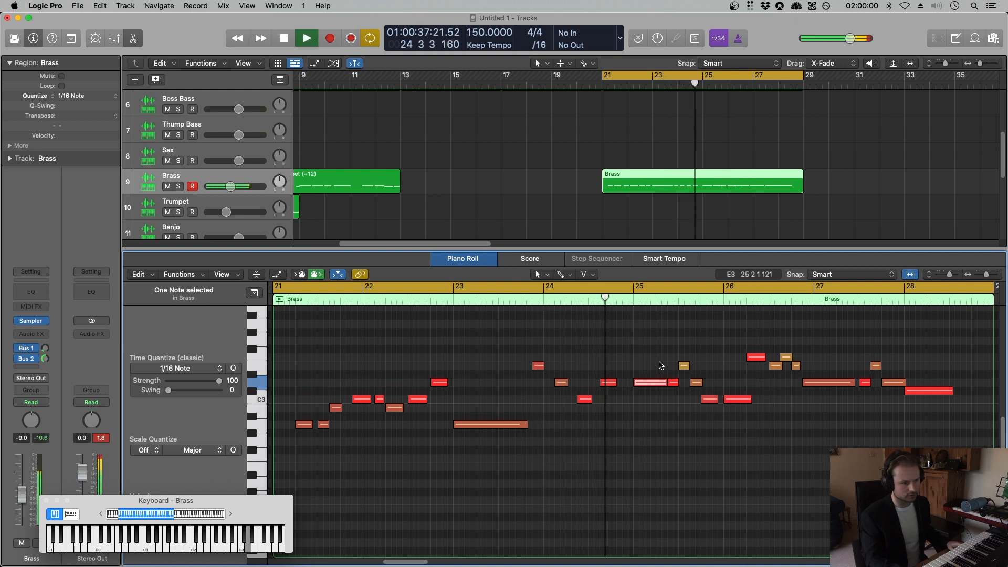
pyautogui.press('space')
# Shift the five notes after the sustained D3 so they start on beat 3 of bar 25, and play the passage.
pyautogui.moveTo(664, 345); pyautogui.dragTo(705, 363)
pyautogui.moveTo(666, 333); pyautogui.dragTo(754, 436)
pyautogui.moveTo(675, 333); pyautogui.dragTo(684, 384)
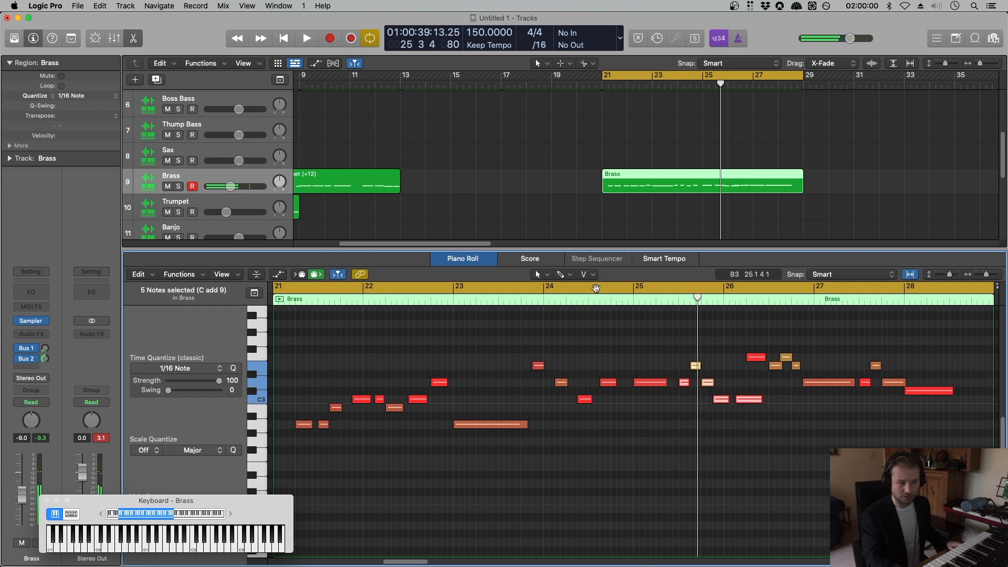
pyautogui.doubleClick(603, 302)
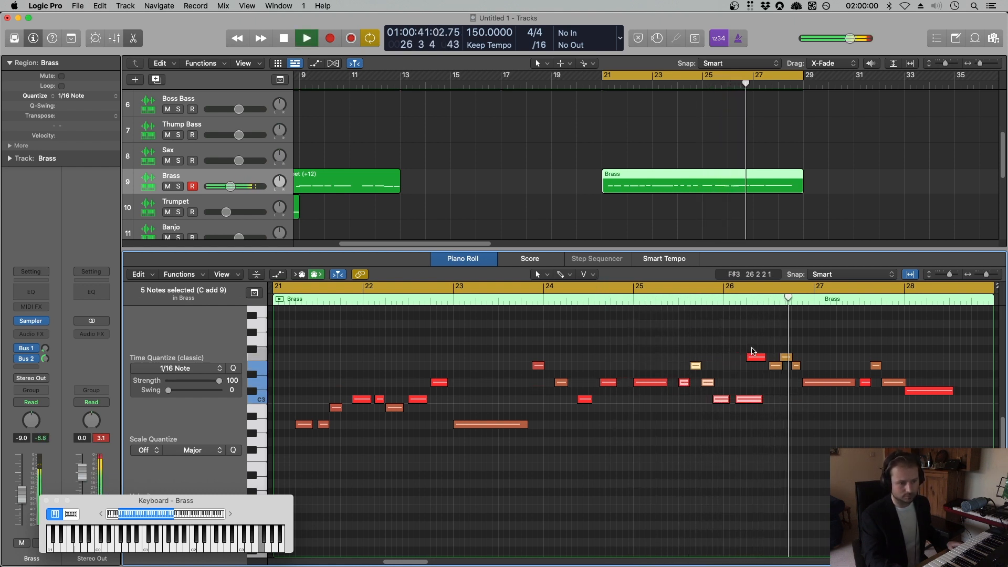
pyautogui.press('space')
# Delete all notes in bars 27 and 28, and move the four-note bar 26 phrase one beat later to 26 3 1 1.
pyautogui.moveTo(952, 345); pyautogui.dragTo(835, 412)
pyautogui.press('Delete')
pyautogui.moveTo(842, 337); pyautogui.dragTo(776, 357)
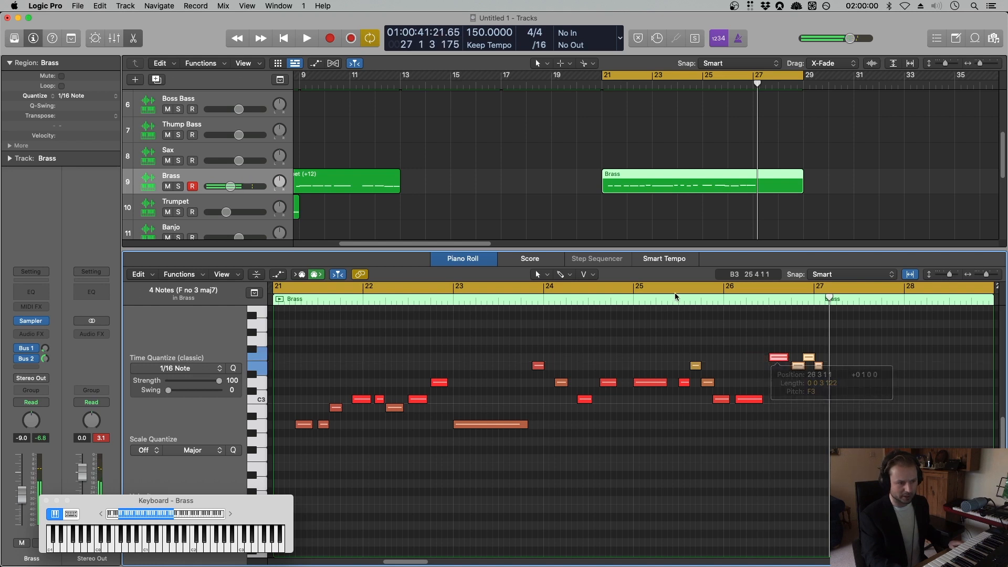
pyautogui.click(667, 299)
pyautogui.press('space')
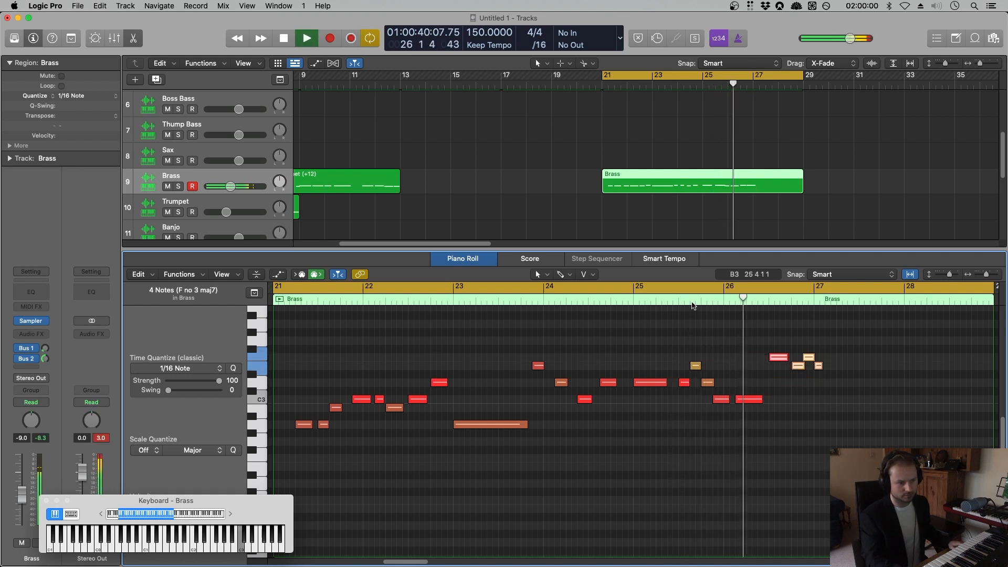
pyautogui.press('space')
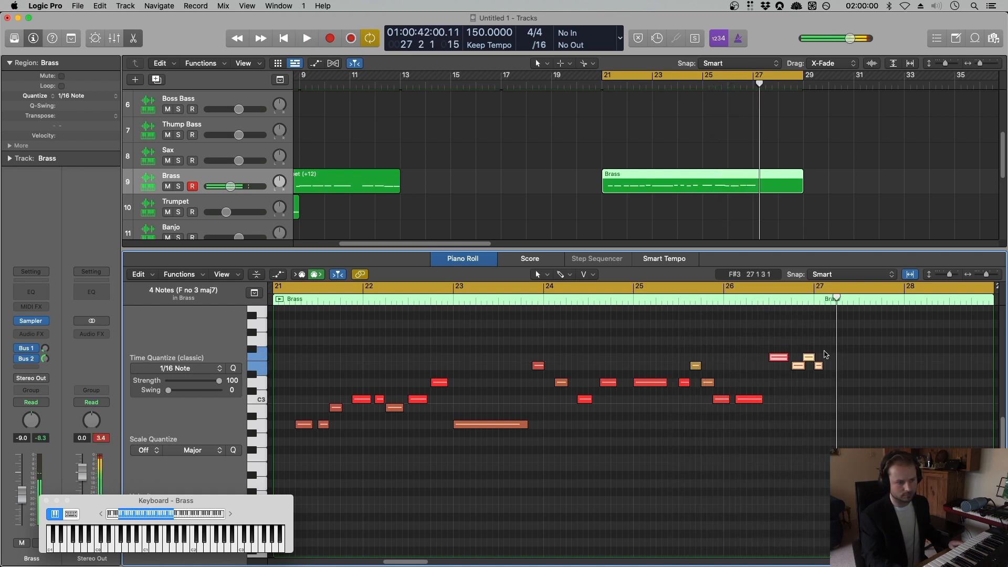
# Delete the three notes following the F3 on beat 3 of bar 26 and play back the phrase.
pyautogui.click(825, 354)
pyautogui.moveTo(887, 348); pyautogui.dragTo(791, 386)
pyautogui.press('Delete')
pyautogui.click(592, 303)
pyautogui.press('space')
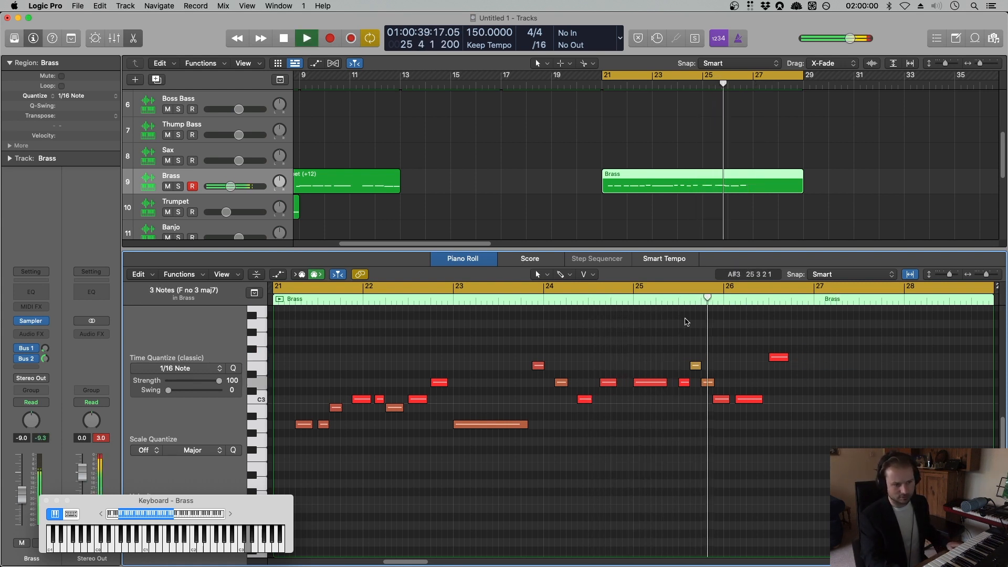
pyautogui.press('space')
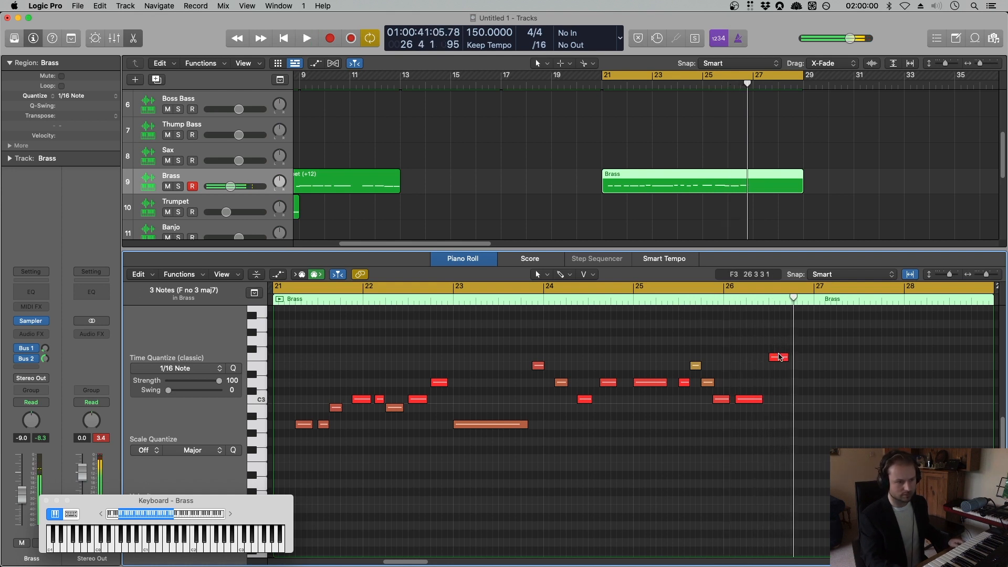
# Copy the F3 note from bar 26 to A3 at the start of bar 27 and audition it.
pyautogui.moveTo(779, 358); pyautogui.dragTo(824, 325)
pyautogui.click(723, 303)
pyautogui.press('space')
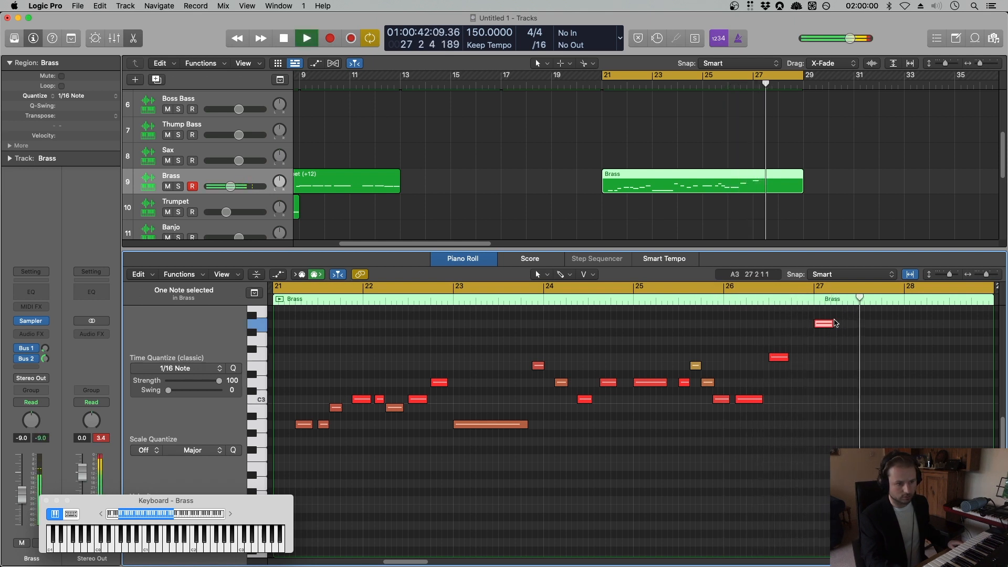
pyautogui.press('space')
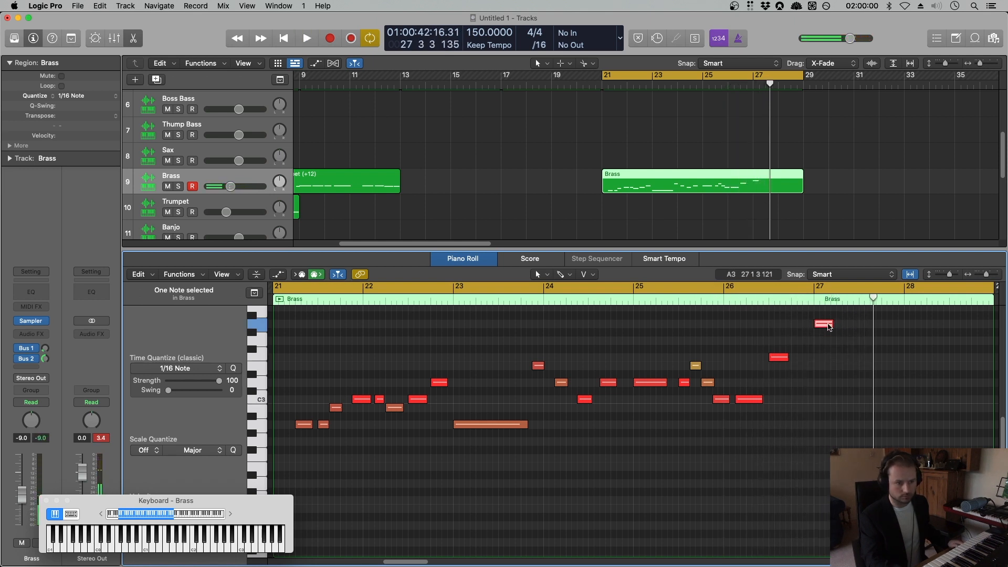
# Copy the A3 note from bar 27 to G#3 at the start of bar 28 and play the ending.
pyautogui.click(257, 326)
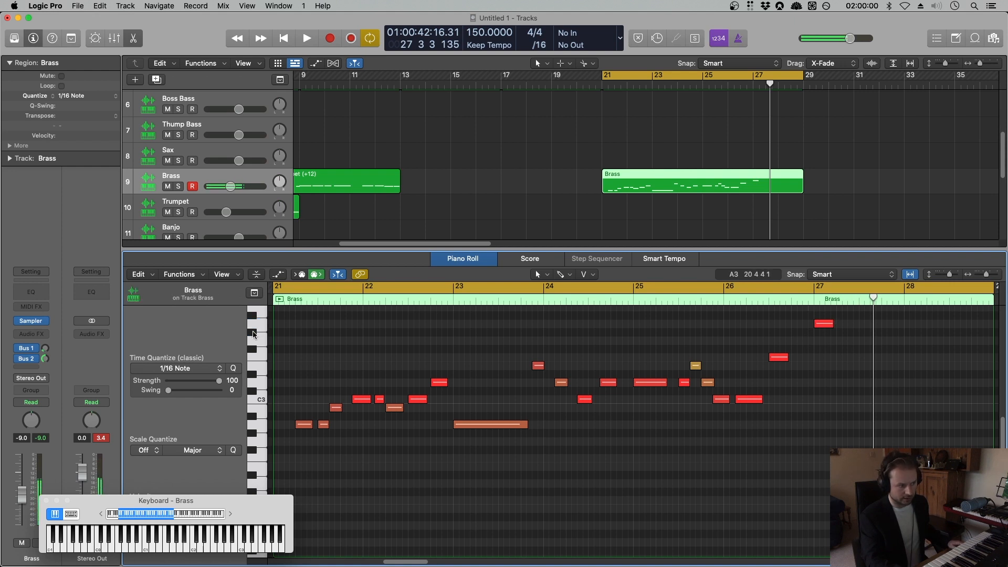
pyautogui.click(824, 325)
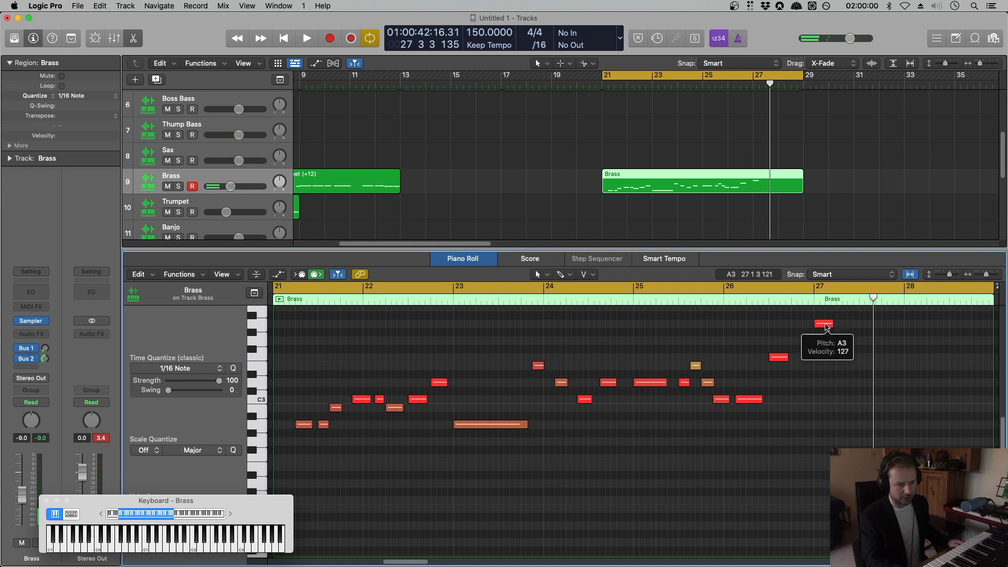
pyautogui.moveTo(825, 325); pyautogui.dragTo(915, 335)
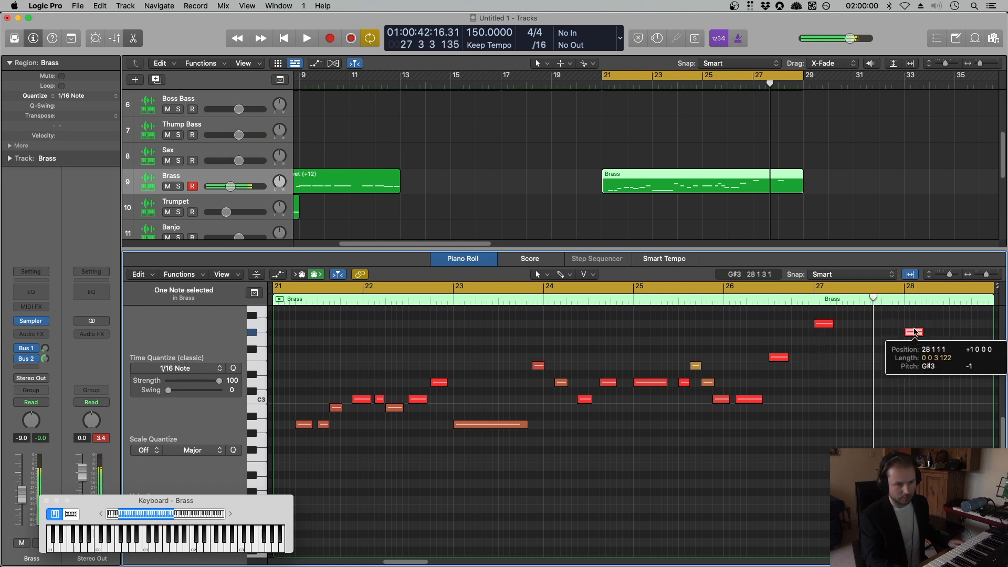
pyautogui.click(703, 303)
pyautogui.press('space')
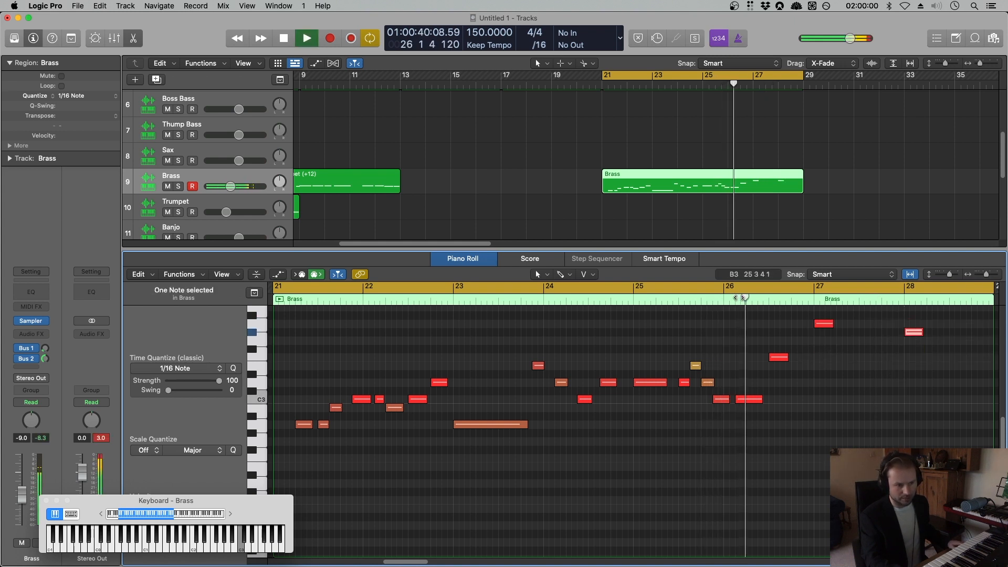
pyautogui.press('space')
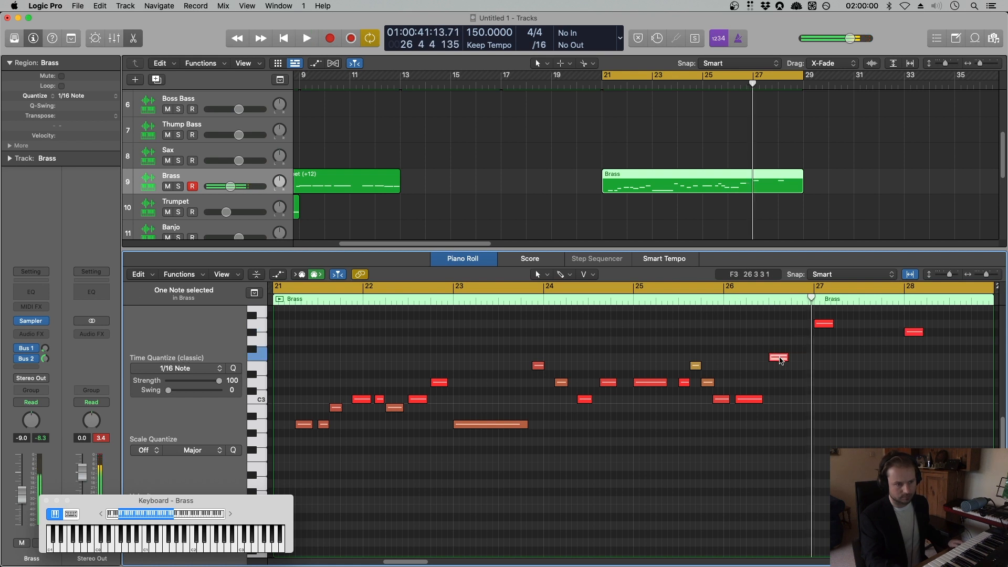
# Copy the F3 note in bar 26 to E3 on beat 4 of that bar and audition the line.
pyautogui.moveTo(779, 358); pyautogui.dragTo(808, 369)
pyautogui.click(713, 299)
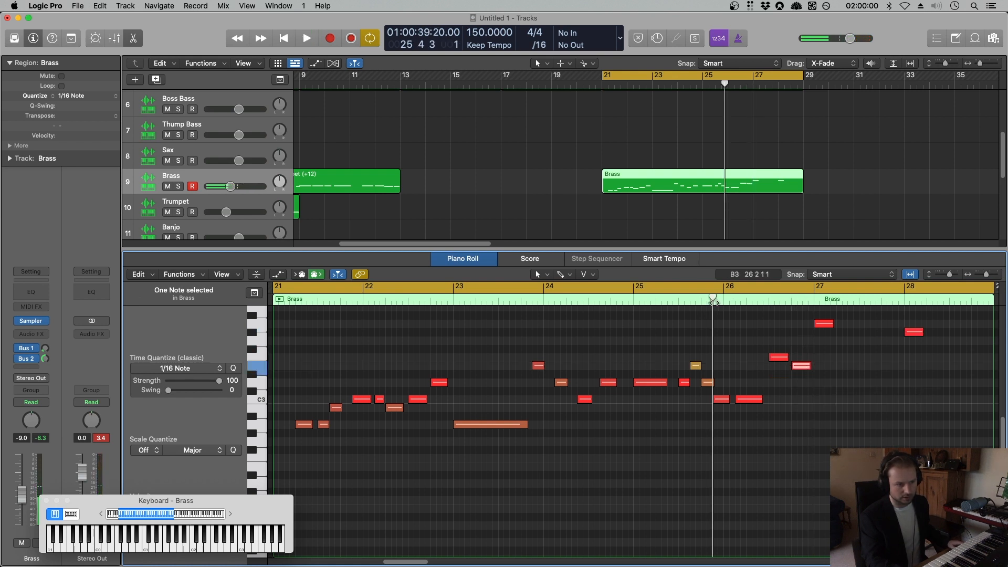
pyautogui.press('space')
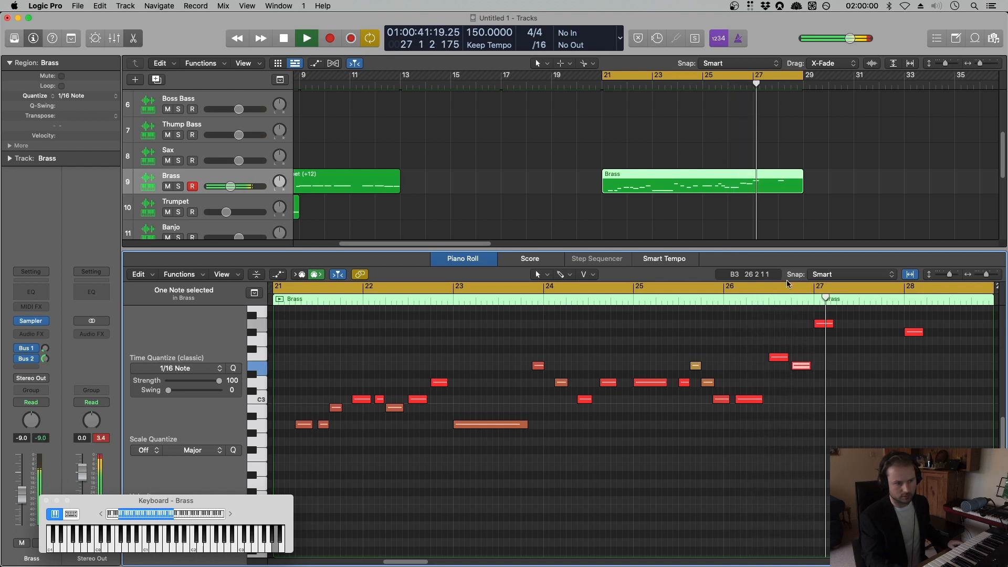
pyautogui.press('space')
# Lengthen the A3 note at the start of bar 27 to almost two beats and play it back.
pyautogui.scroll(2, 834, 347)
pyautogui.moveTo(833, 352); pyautogui.dragTo(852, 354)
pyautogui.click(769, 297)
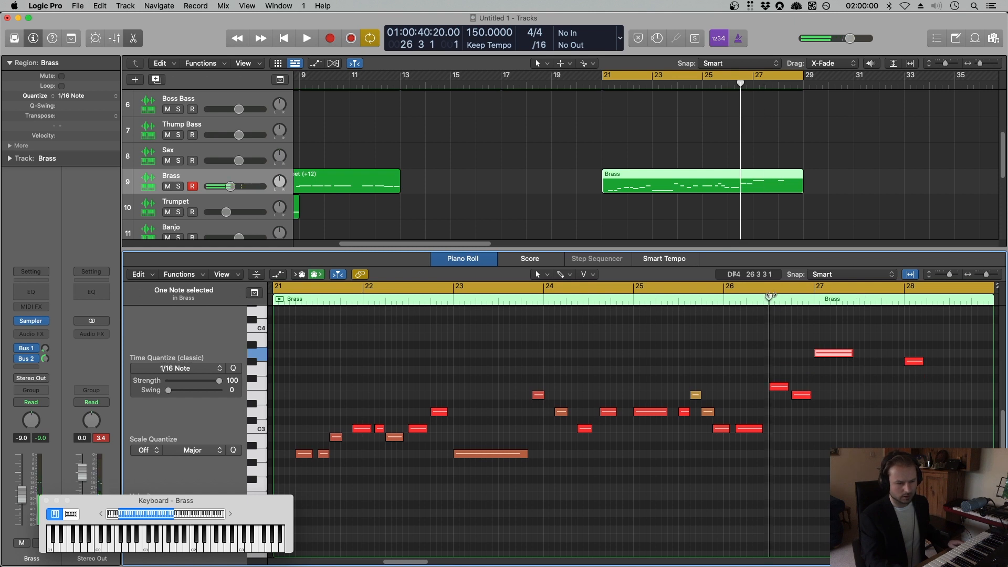
pyautogui.press('space')
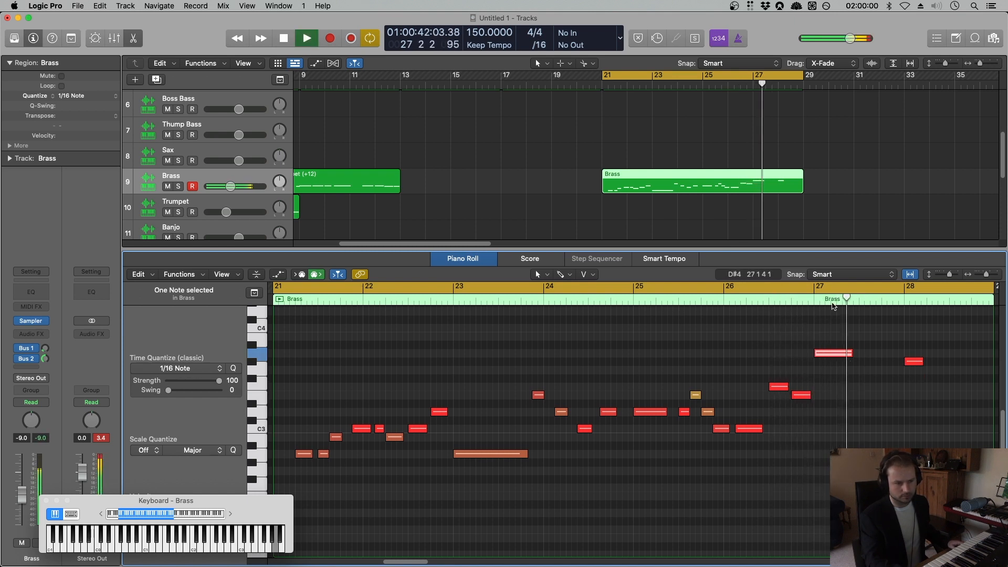
# Add two shorter A3 notes on beats 3 and 4 of bar 27 and audition the ending.
pyautogui.moveTo(875, 355); pyautogui.dragTo(894, 358)
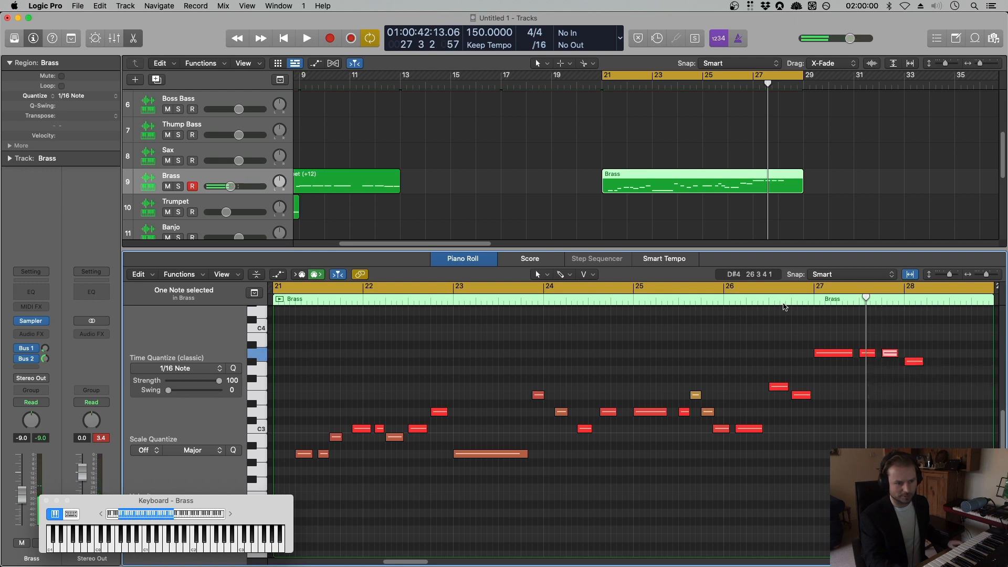
pyautogui.doubleClick(784, 307)
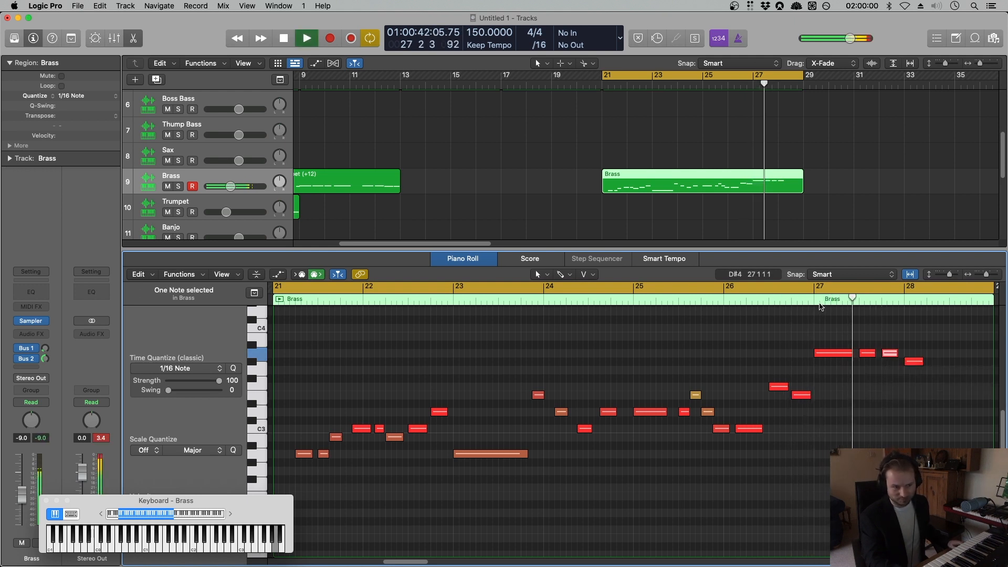
pyautogui.press('space')
# Shorten the last A3 in bar 27 slightly, move the final G#3 an eighth note before bar 28, and audition the ending.
pyautogui.click(893, 353)
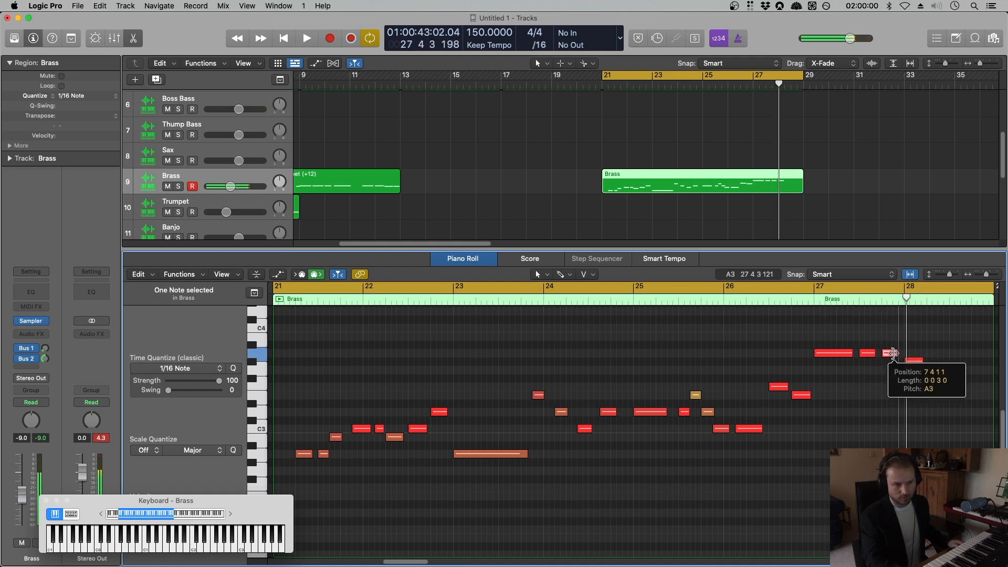
pyautogui.moveTo(893, 353); pyautogui.dragTo(896, 358)
pyautogui.doubleClick(795, 309)
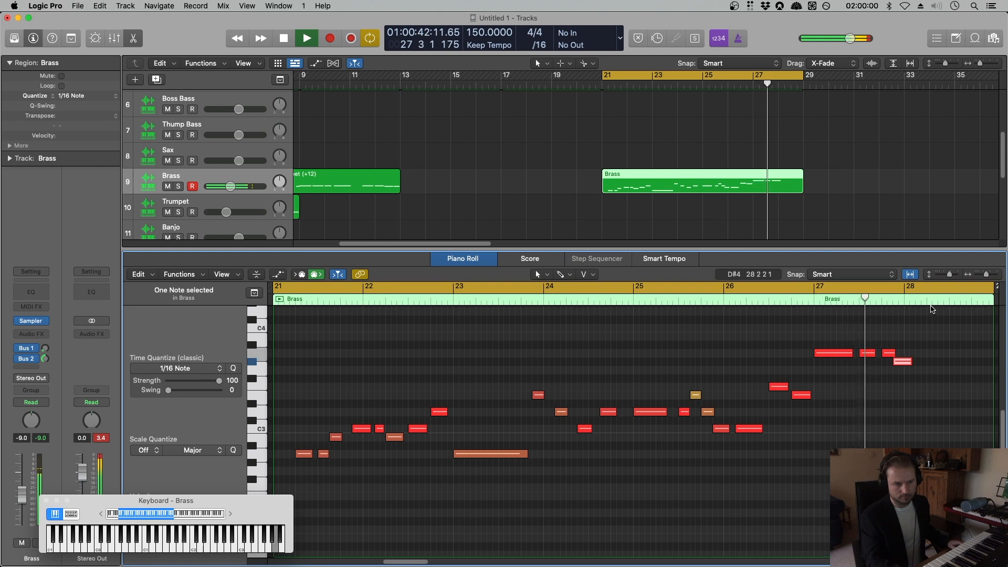
pyautogui.press('space')
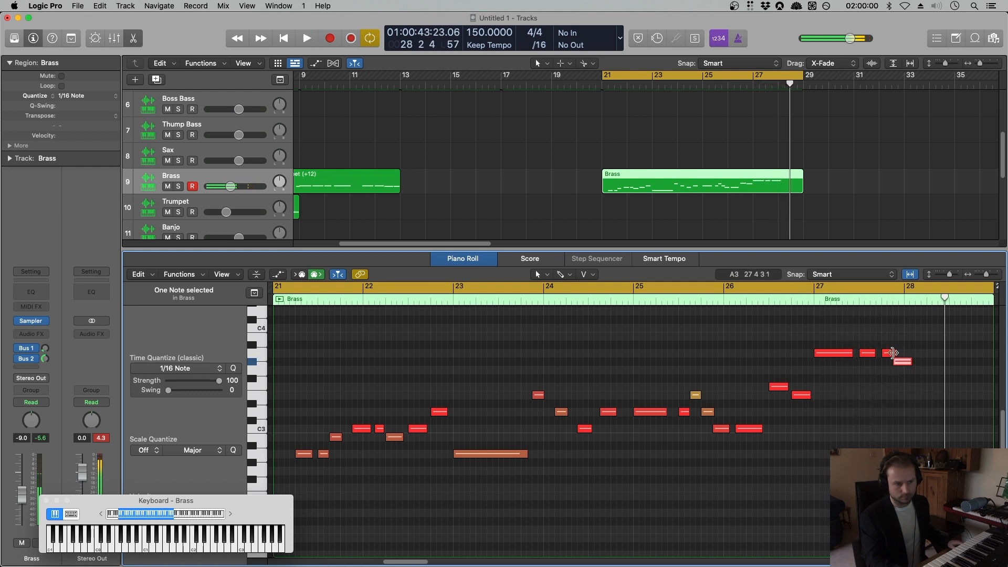
# Copy the last G#3 to beat 2 of bar 28, copy that note to A3 on beat 3, and audition the ending.
pyautogui.click(892, 352)
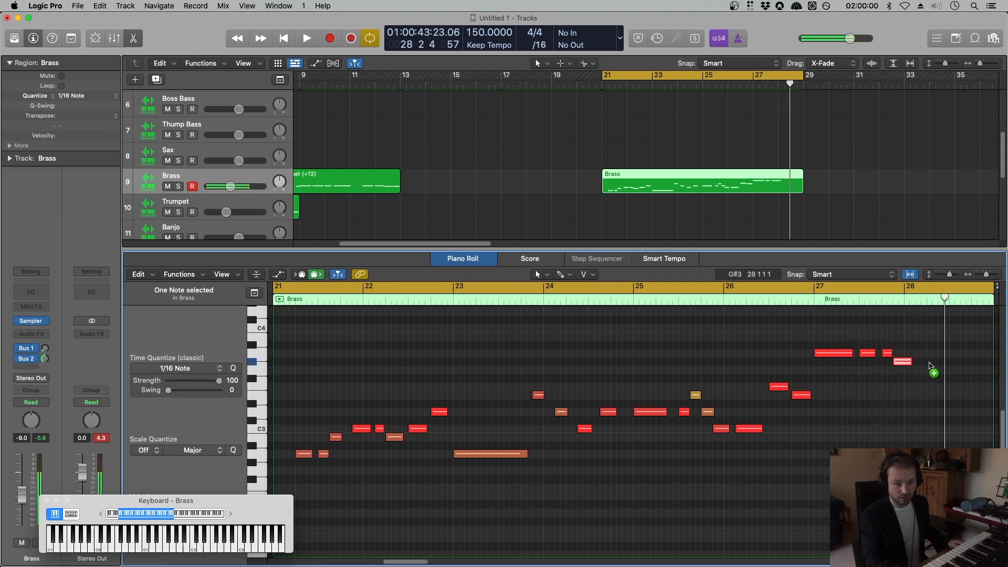
pyautogui.moveTo(929, 365); pyautogui.dragTo(936, 366)
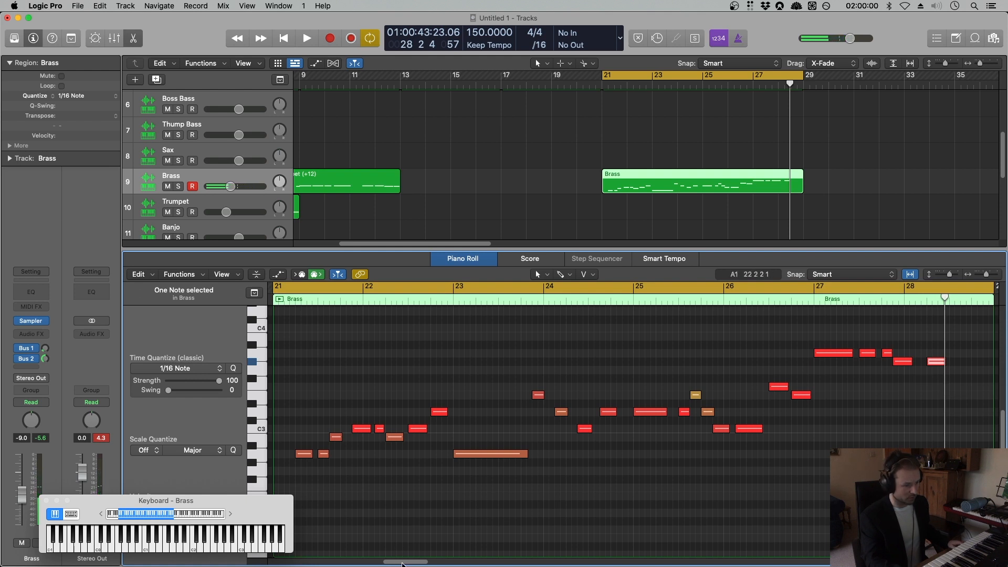
pyautogui.moveTo(402, 562); pyautogui.dragTo(425, 563)
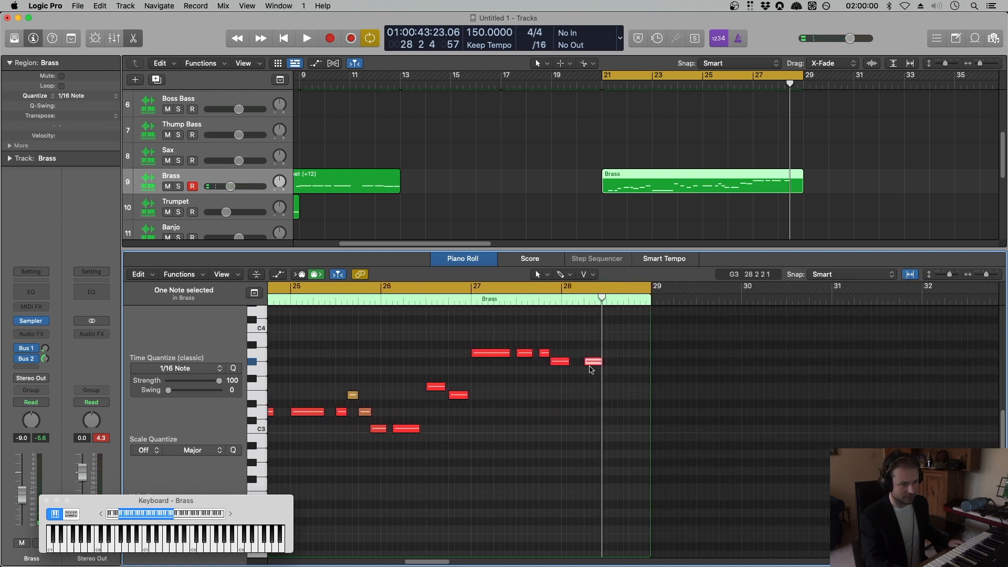
pyautogui.moveTo(599, 362); pyautogui.dragTo(617, 356)
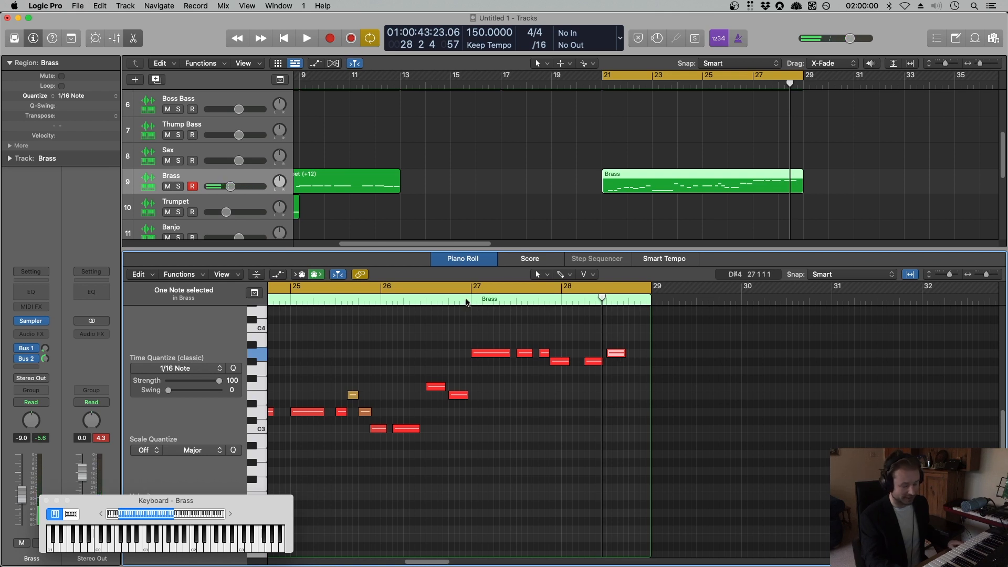
pyautogui.doubleClick(467, 303)
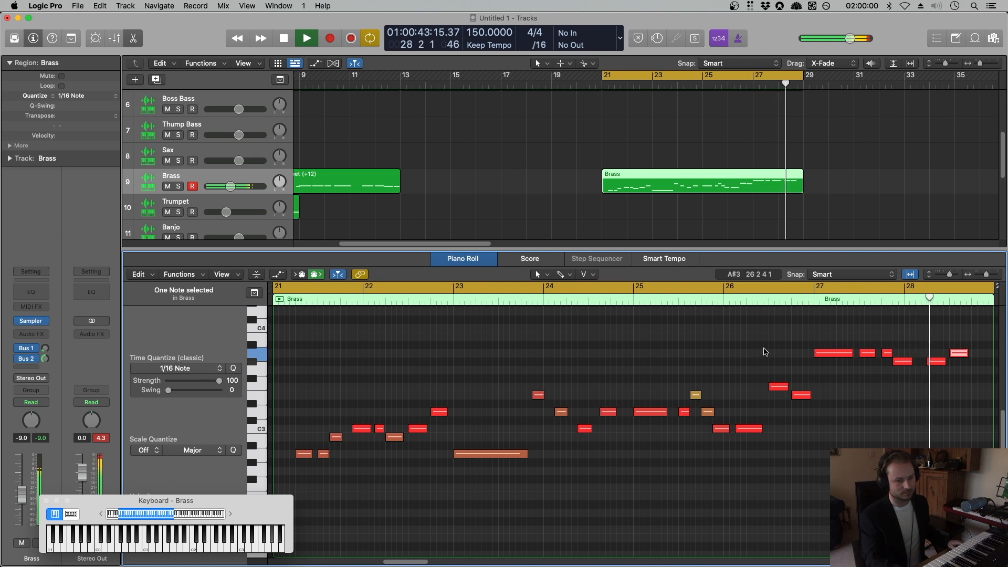
# Finish bar 28 with G#3 on beat 3, A3 an eighth note after it and B3 on beat 4, and audition the ending.
pyautogui.moveTo(419, 563); pyautogui.dragTo(429, 563)
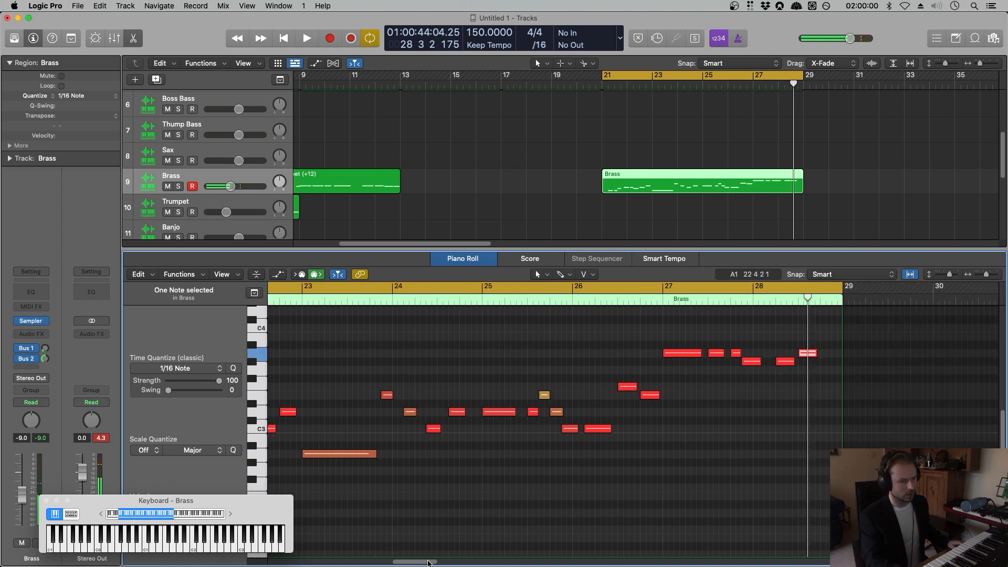
pyautogui.moveTo(807, 353); pyautogui.dragTo(831, 344)
pyautogui.click(651, 301)
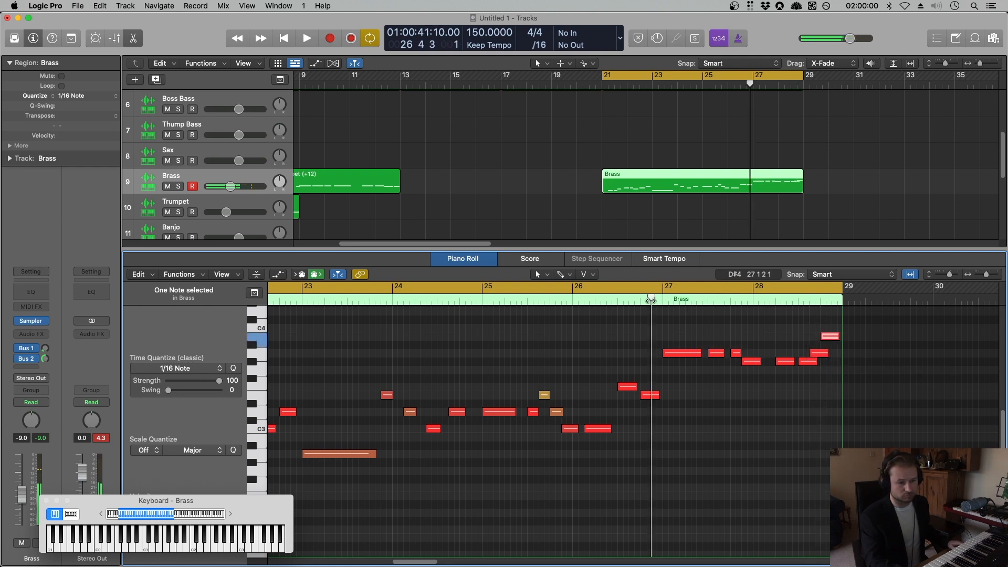
pyautogui.press('space')
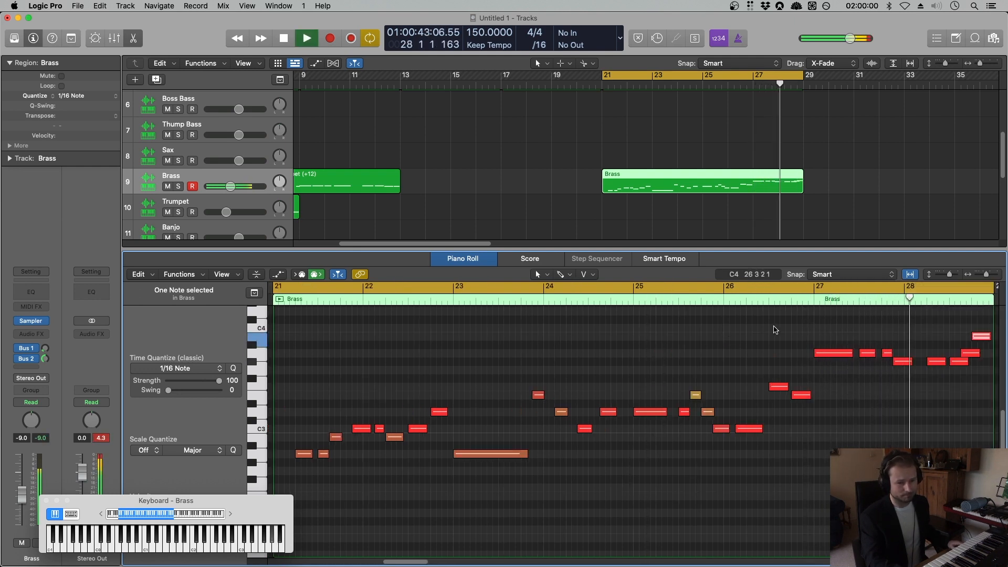
pyautogui.press('space')
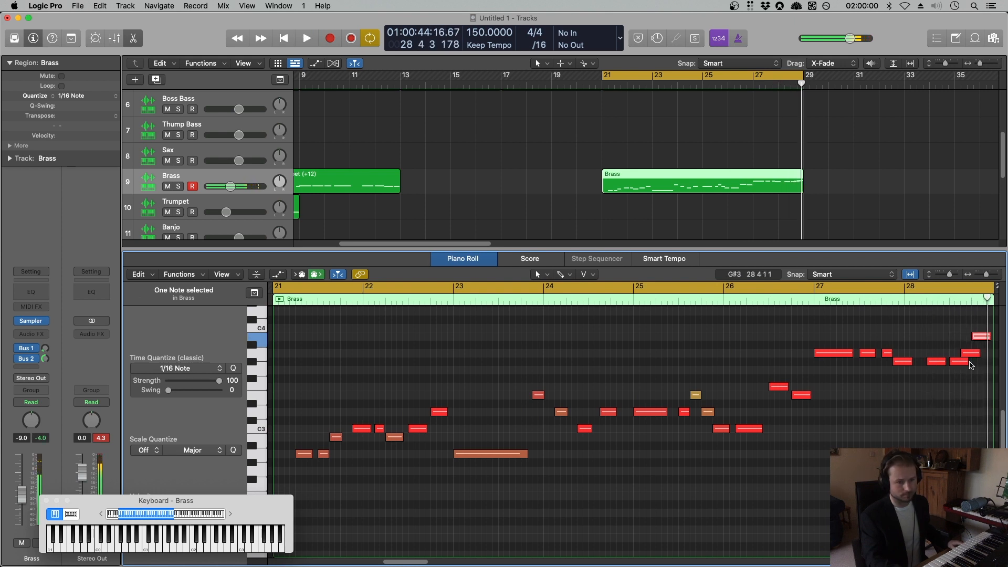
# Shorten the overlapping G#3 and A3 notes on beat 3 of bar 28 and play the melody from its beginning.
pyautogui.moveTo(967, 362); pyautogui.dragTo(970, 356)
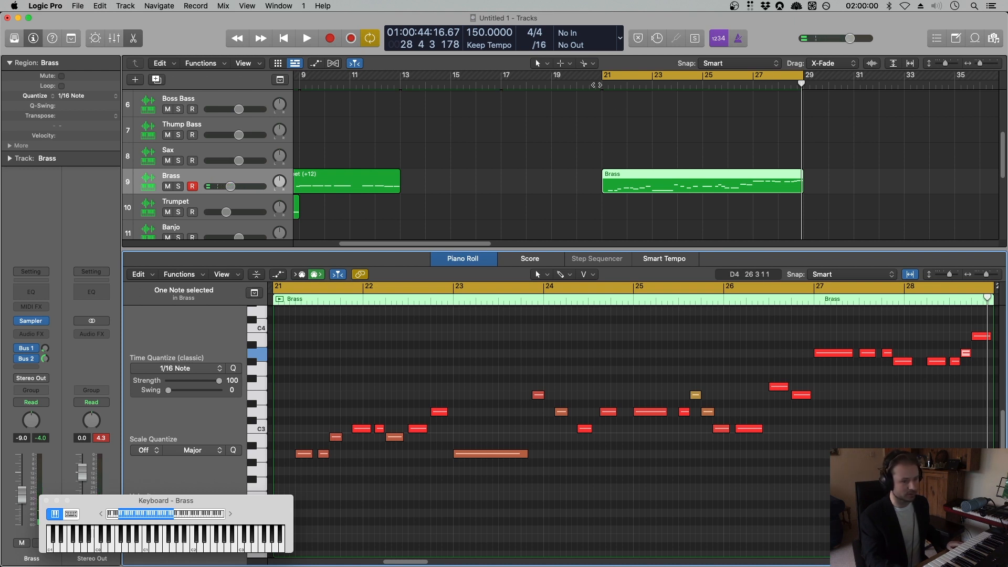
pyautogui.press('space')
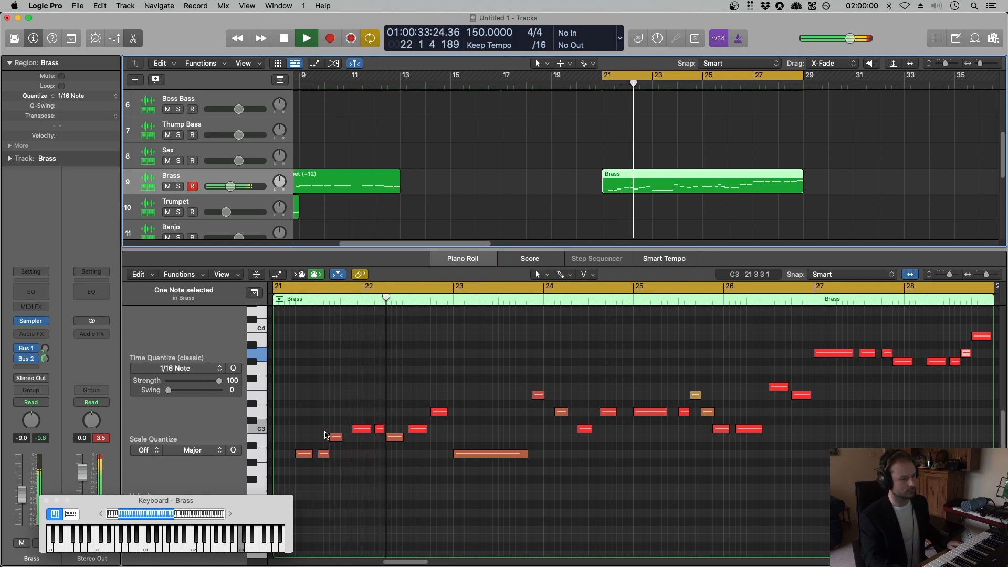
# Extend the first A2 note back to the start of bar 21 and audition the opening.
pyautogui.moveTo(305, 457)
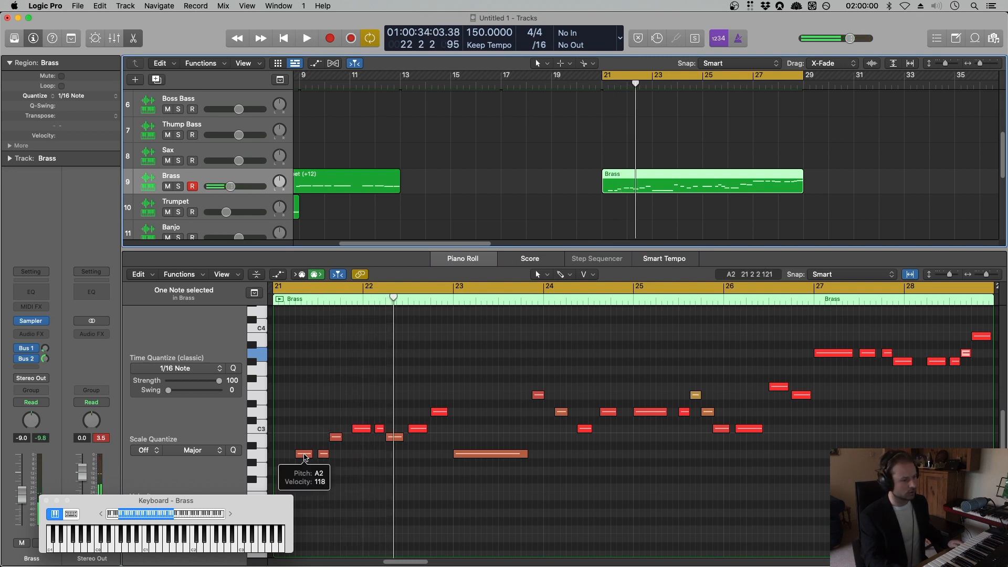
pyautogui.moveTo(298, 454); pyautogui.dragTo(273, 455)
pyautogui.hscroll(-10, 414, 467)
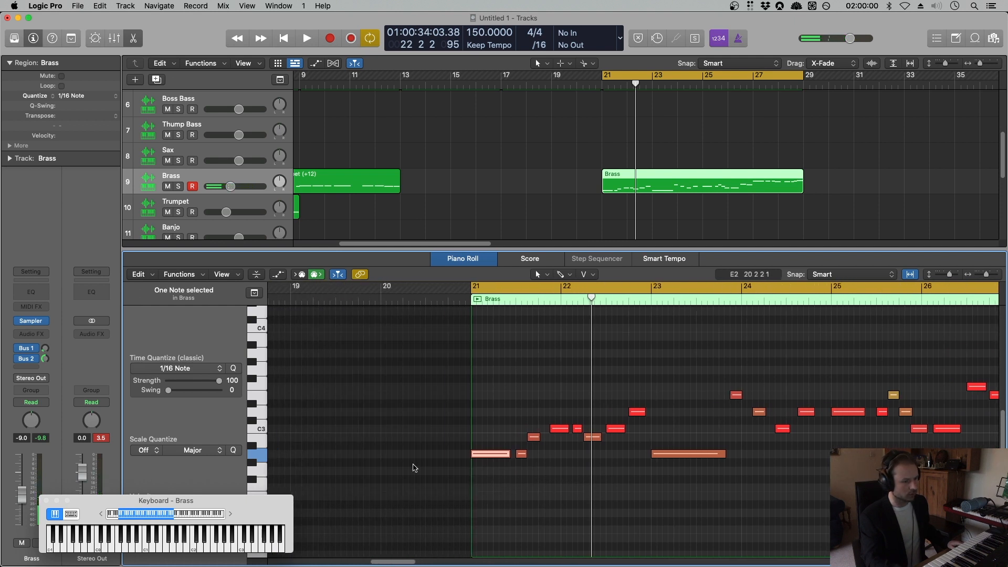
pyautogui.click(416, 303)
pyautogui.press('space')
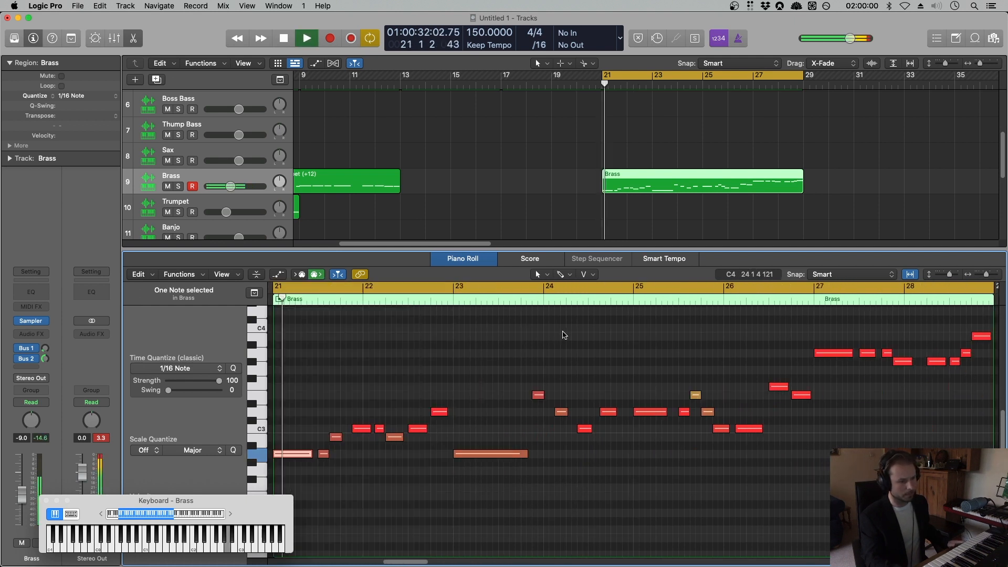
pyautogui.press('space')
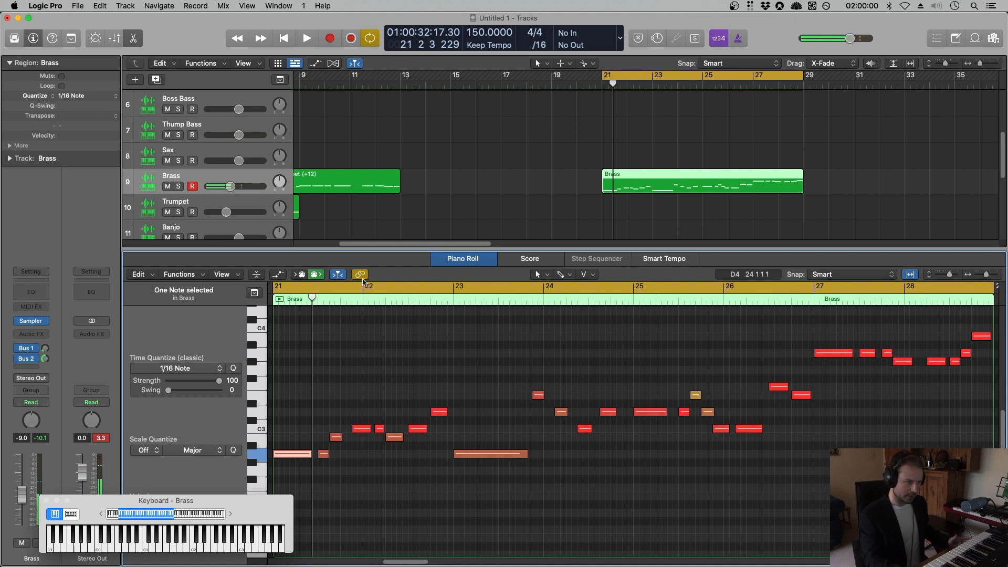
# Show the Brass region's Pitch Bend automation and set it to 0 with a point on beat 2 of bar 21.
pyautogui.click(277, 274)
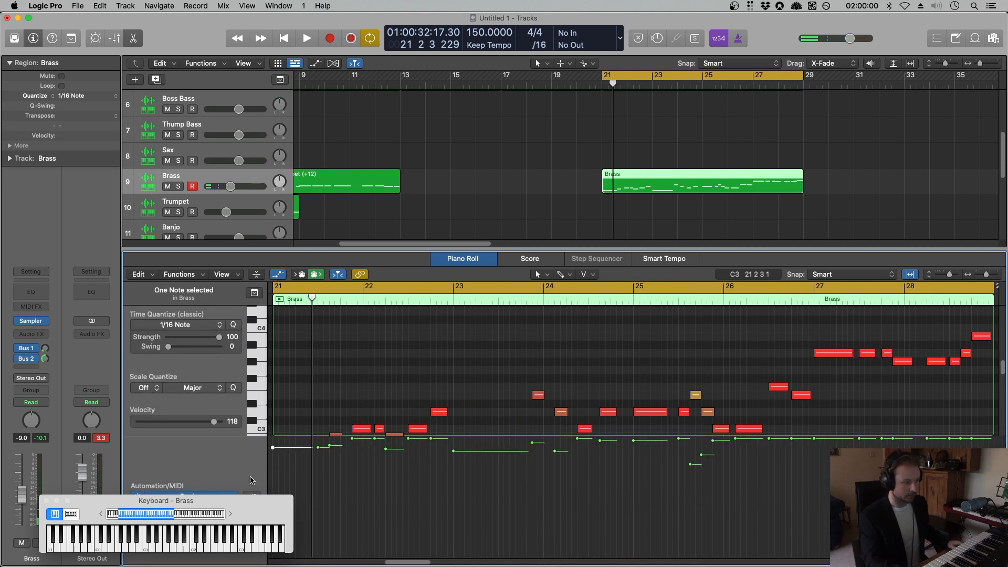
pyautogui.moveTo(199, 504); pyautogui.dragTo(265, 224)
pyautogui.click(243, 510)
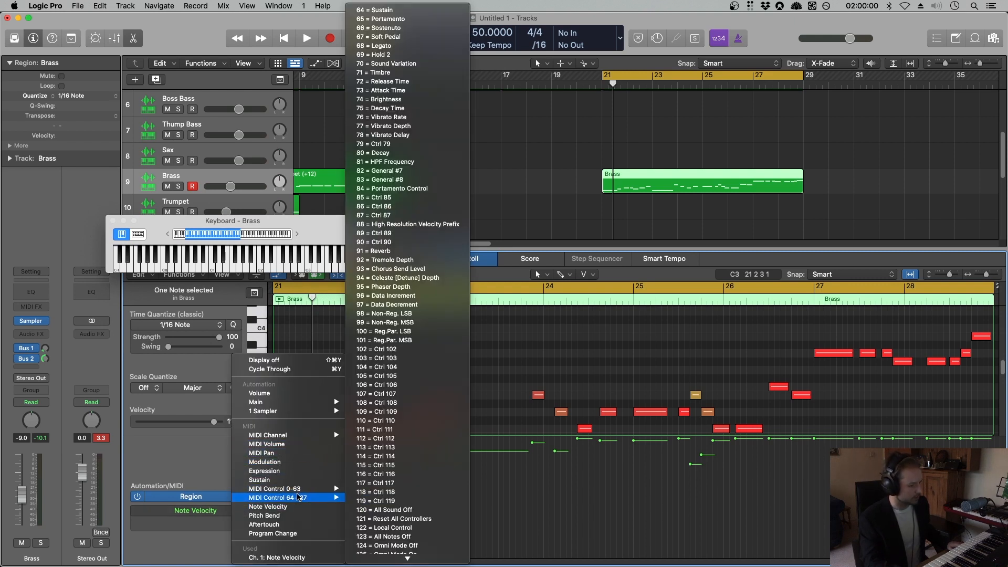
pyautogui.click(295, 516)
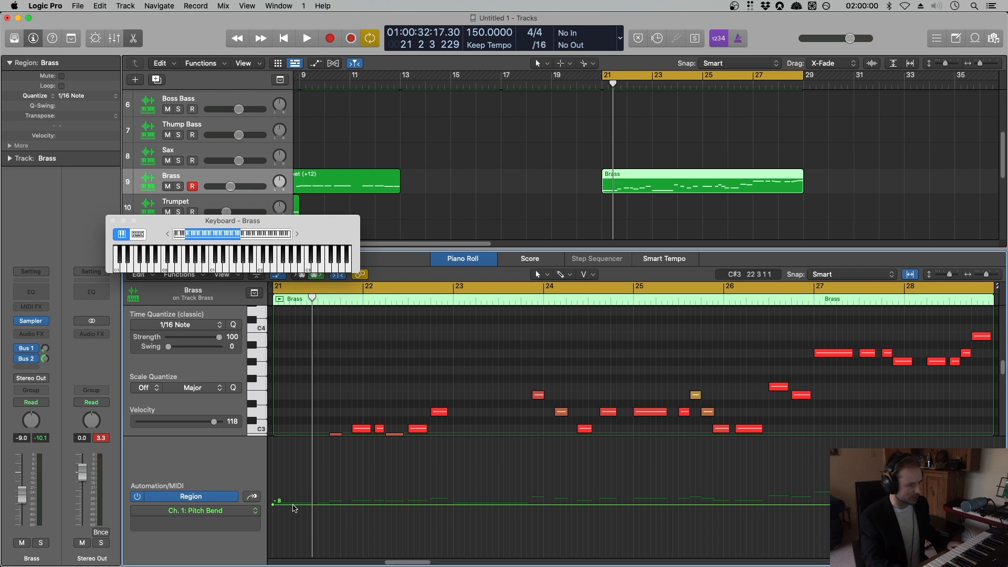
pyautogui.moveTo(293, 506); pyautogui.dragTo(293, 499)
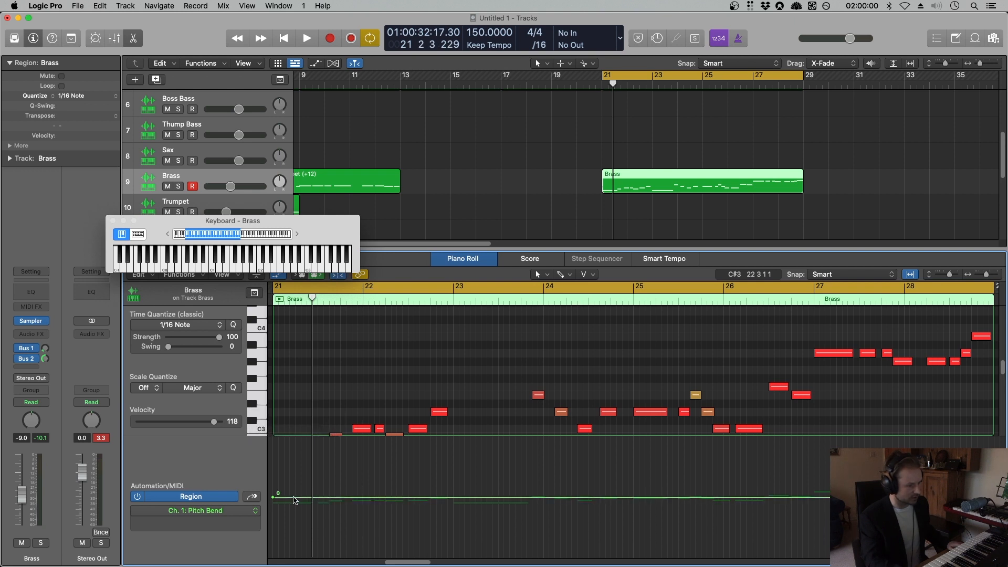
pyautogui.scroll(-3, 341, 415)
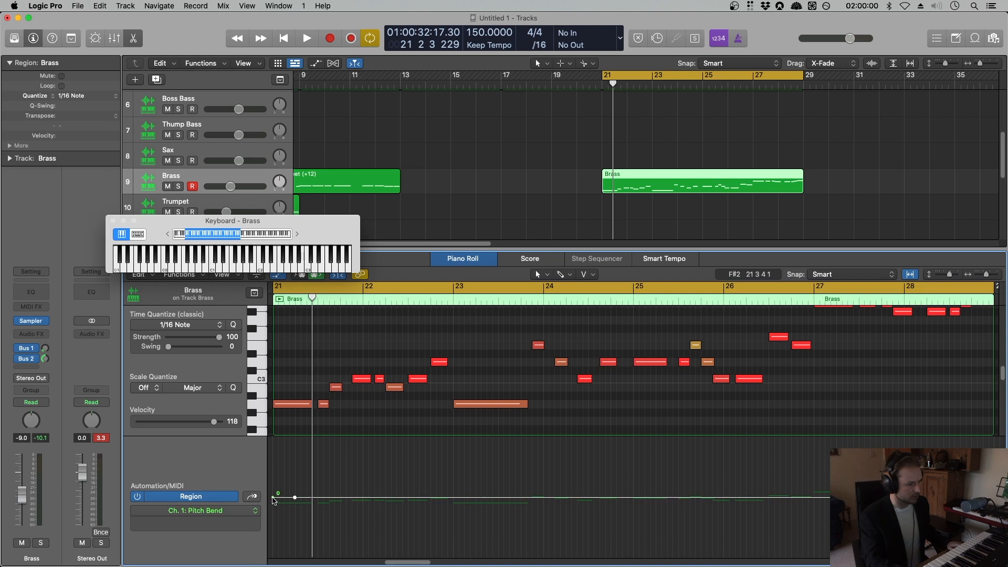
# Raise the pitch bend point at the start of bar 21 to 63 and audition the downward bend.
pyautogui.moveTo(273, 497); pyautogui.dragTo(272, 437)
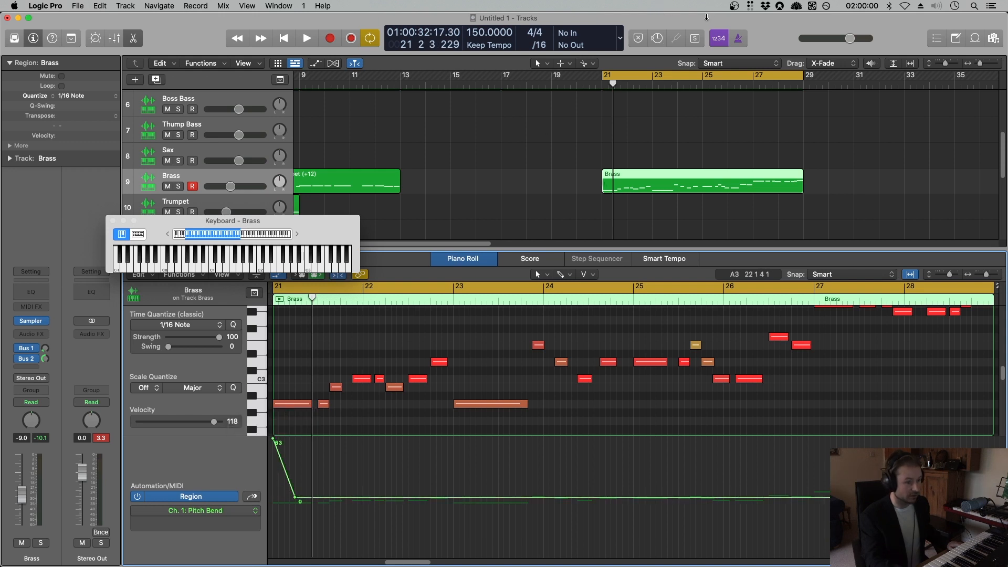
pyautogui.press('space')
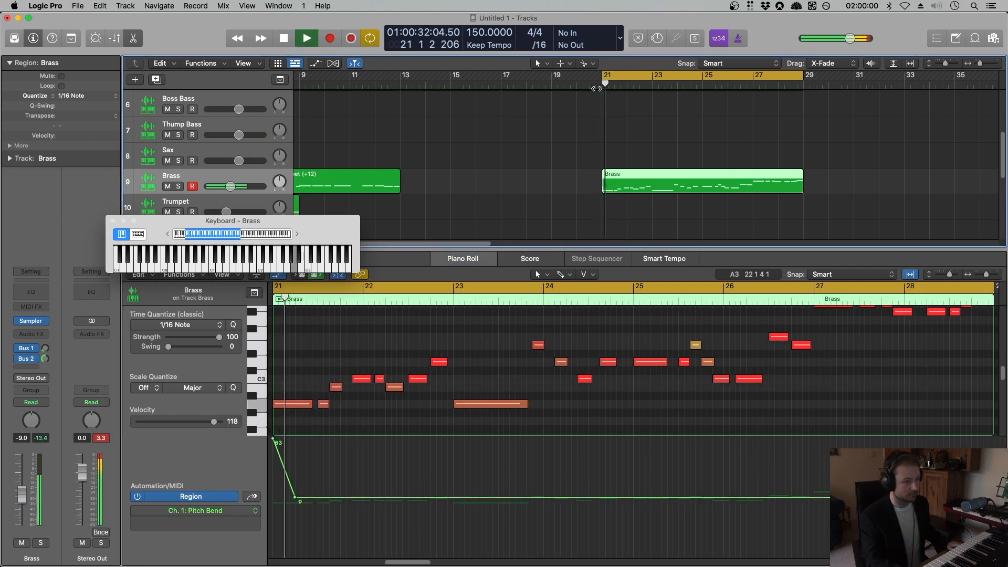
pyautogui.press('space')
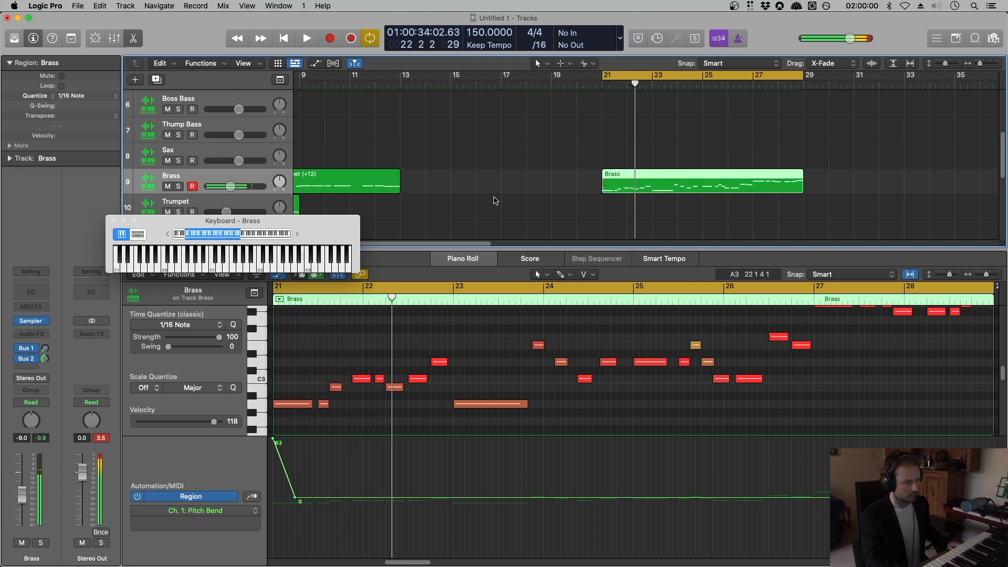
# Set the pitch bend point at the start of bar 21 to -64 and audition the upward bend.
pyautogui.moveTo(273, 441); pyautogui.dragTo(272, 555)
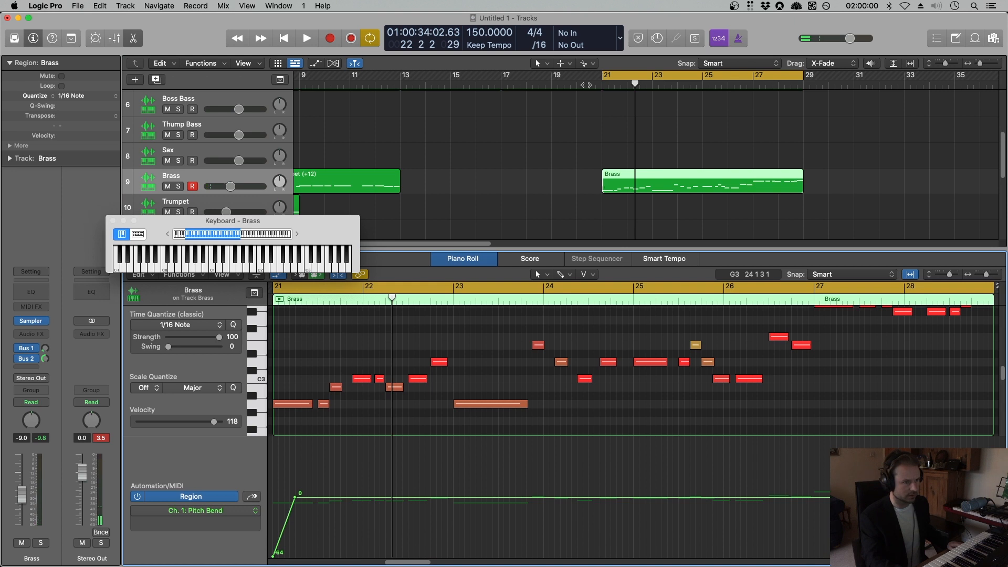
pyautogui.press('space')
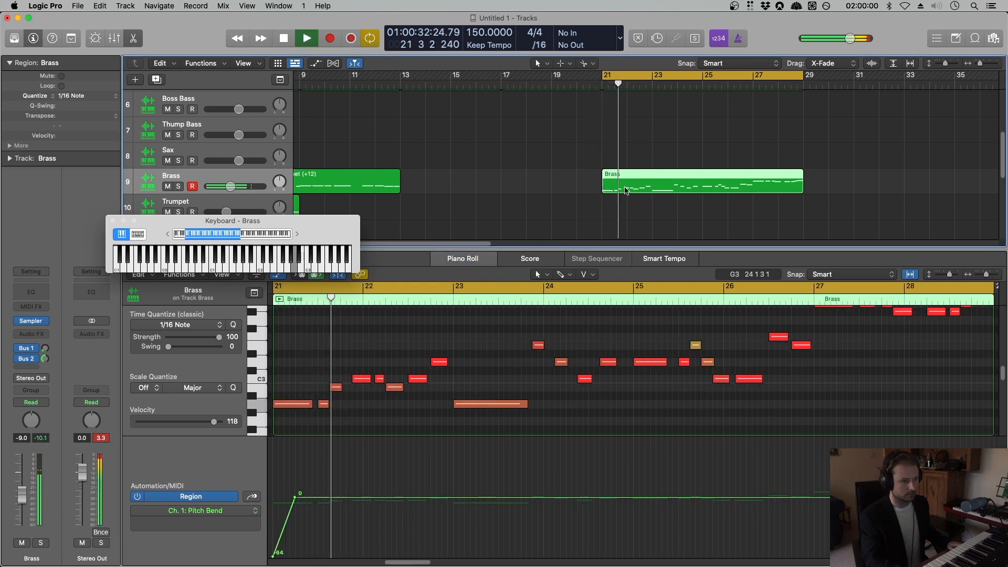
pyautogui.click(551, 85)
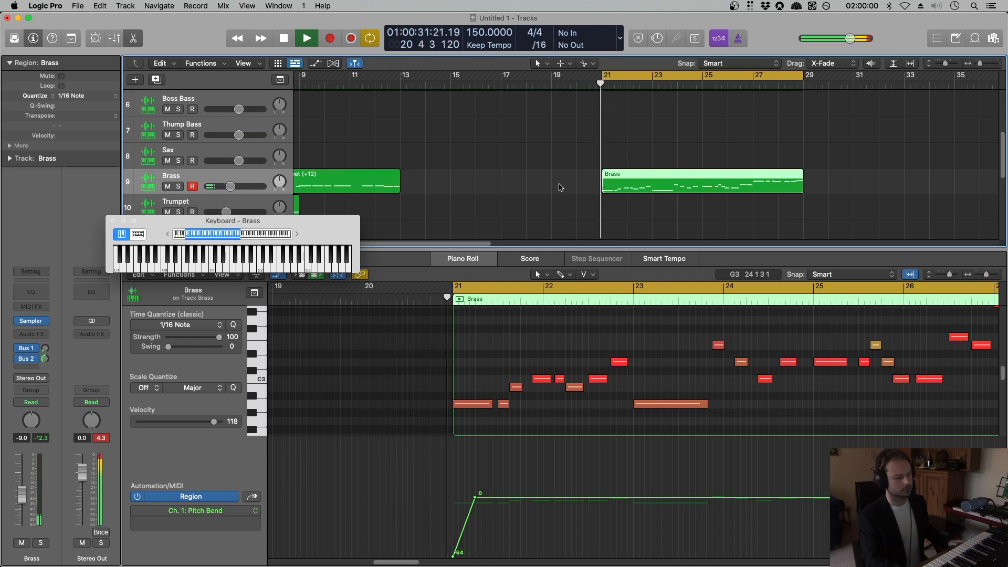
pyautogui.press('space')
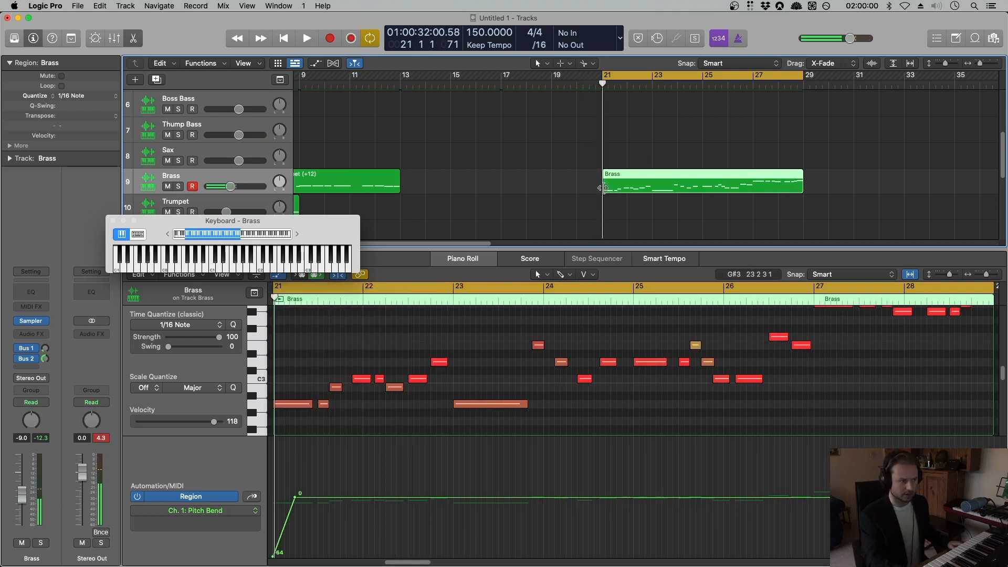
# Extend the Brass region's start two beats earlier and lengthen the first A2 note to begin one beat before bar 21.
pyautogui.moveTo(602, 188); pyautogui.dragTo(589, 188)
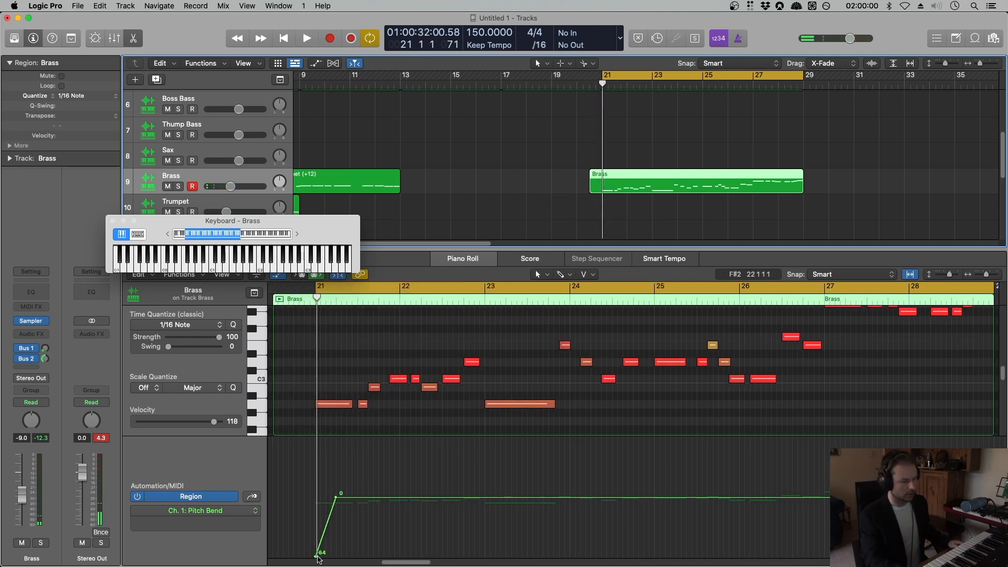
pyautogui.moveTo(317, 407); pyautogui.dragTo(294, 407)
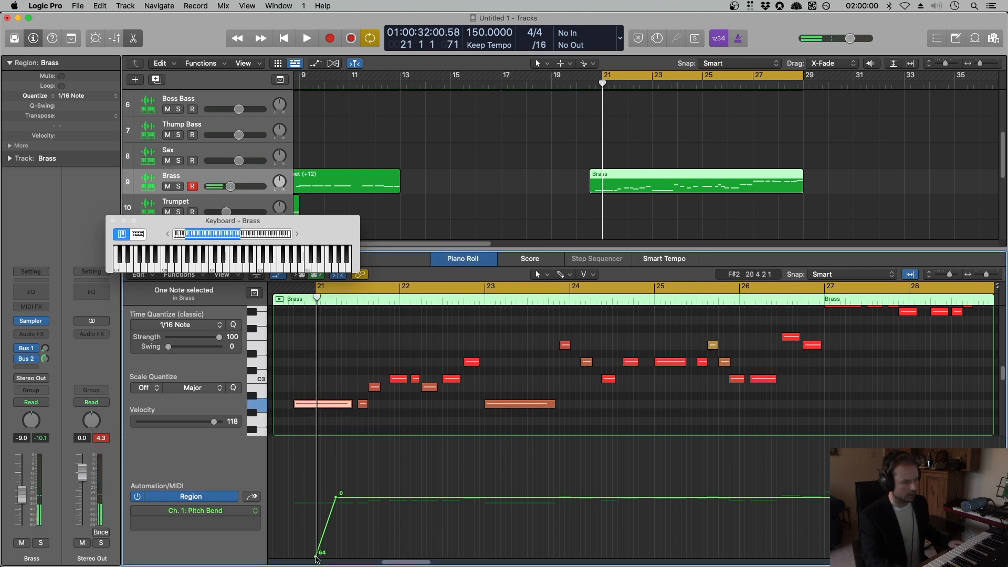
# Move the -64 bend point one beat before bar 21 and the 0 point to bar 21, auditioning the bend into the first note.
pyautogui.moveTo(316, 557); pyautogui.dragTo(295, 555)
pyautogui.doubleClick(575, 90)
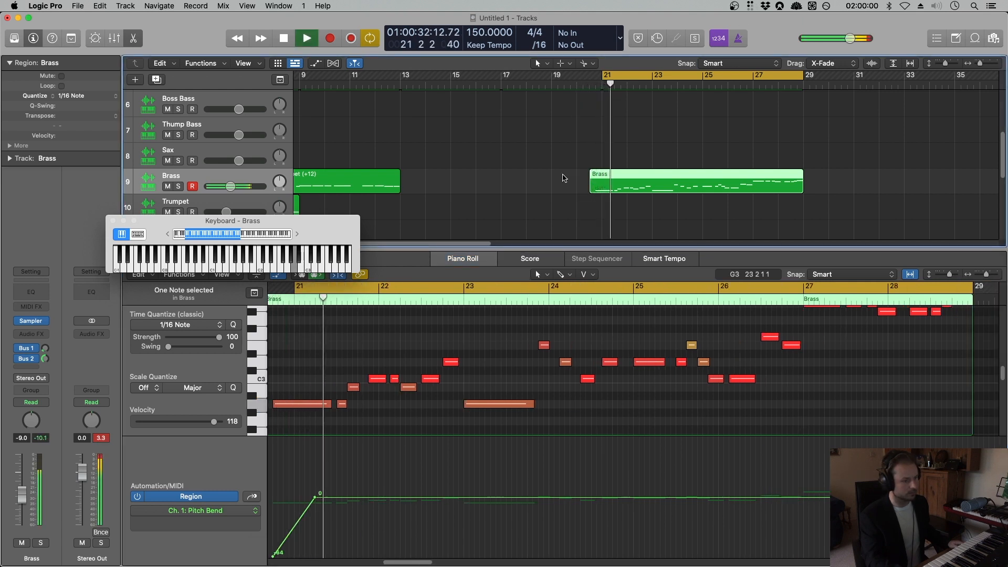
pyautogui.press('space')
pyautogui.moveTo(317, 501); pyautogui.dragTo(295, 497)
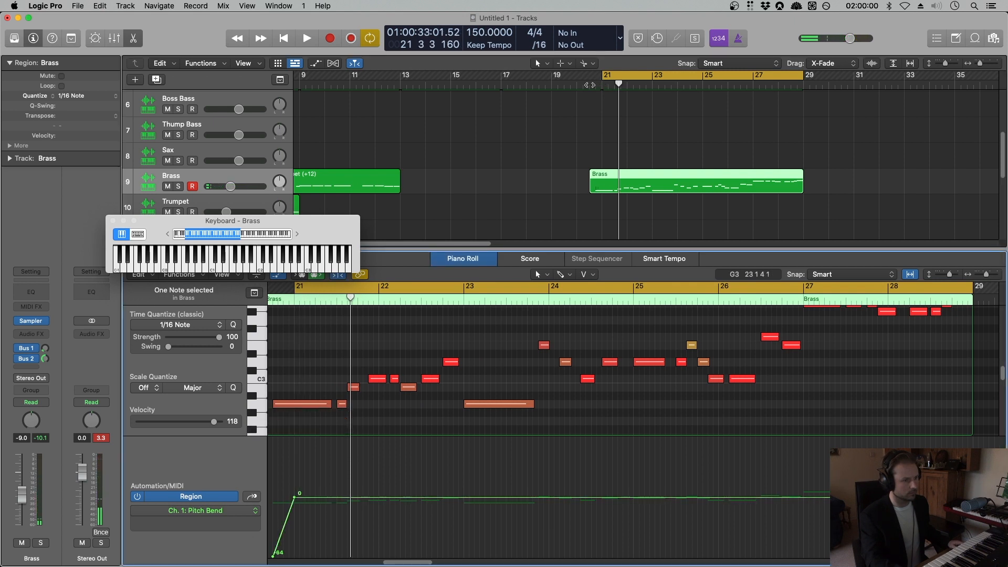
pyautogui.press('space')
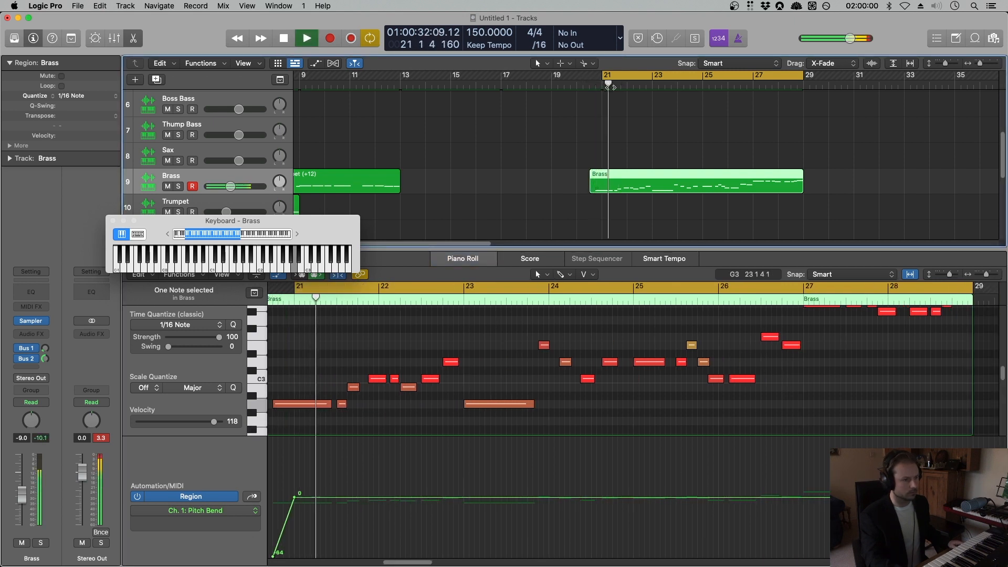
pyautogui.click(549, 84)
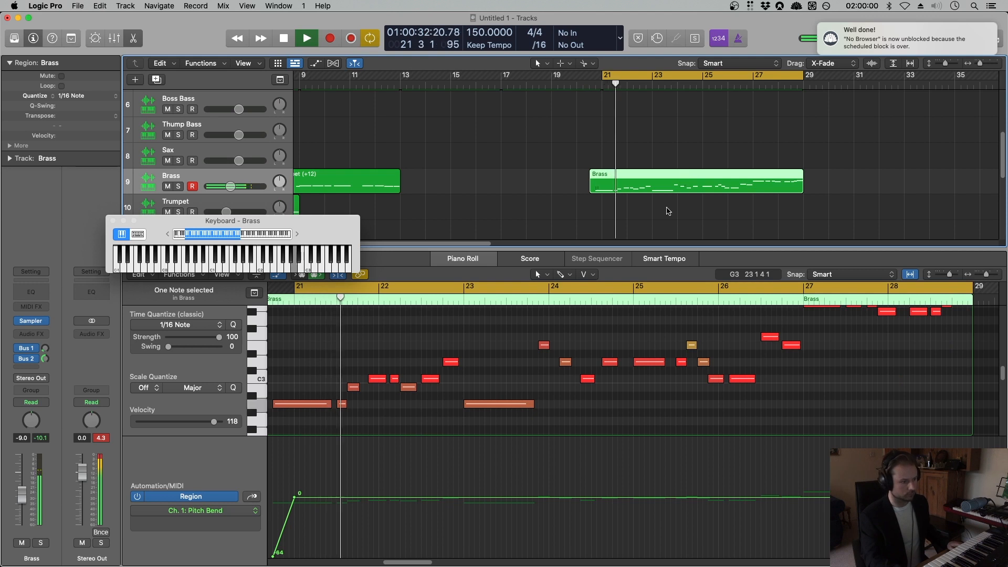
pyautogui.press('space')
# Add a pitch bend point at -35 on the opening ramp and shift it to just before bar 21.
pyautogui.click(283, 530)
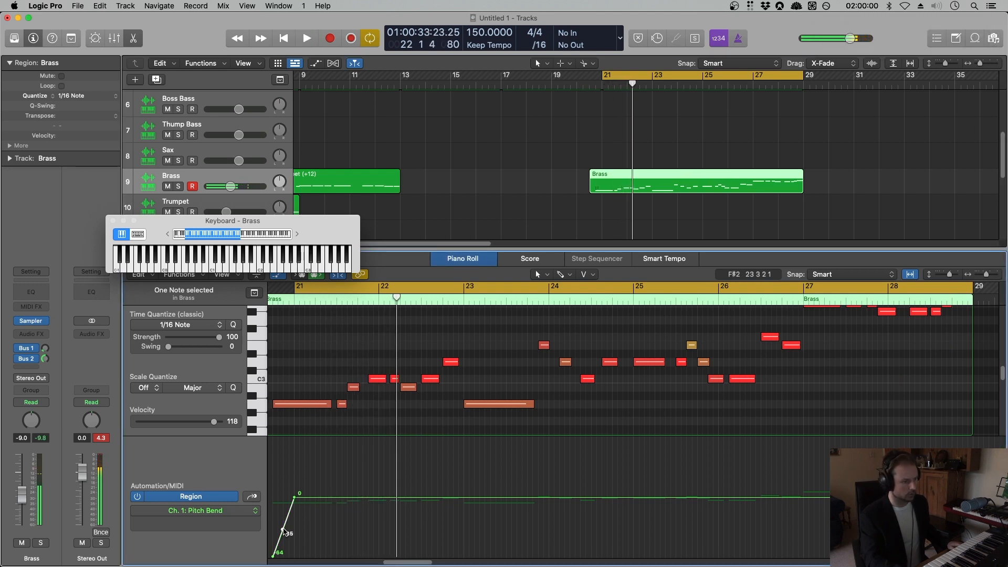
pyautogui.moveTo(283, 530); pyautogui.dragTo(292, 530)
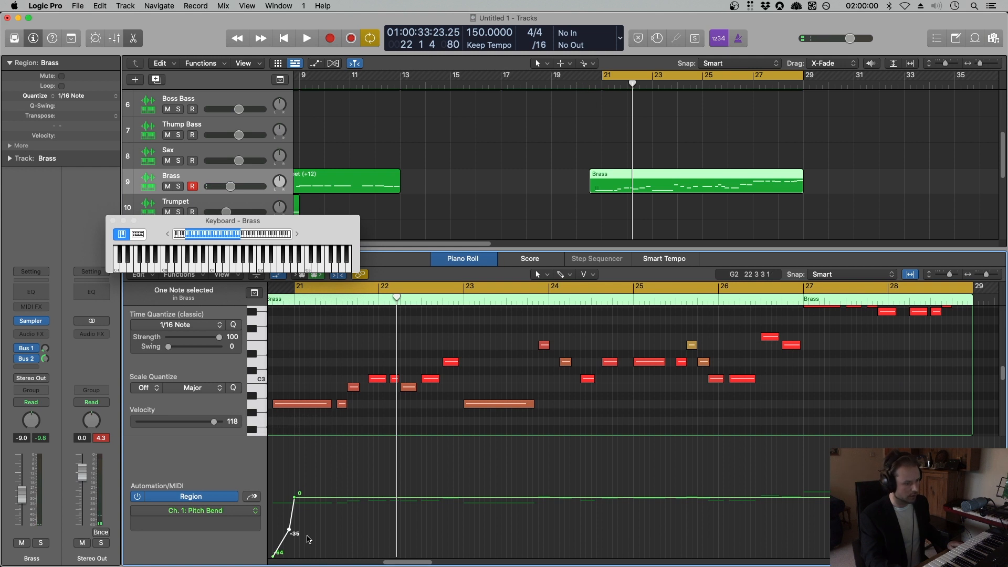
# Add a second -64 pitch bend point at position 20 4 2 134 on the opening ramp and audition the Brass entry.
pyautogui.moveTo(281, 542); pyautogui.dragTo(282, 558)
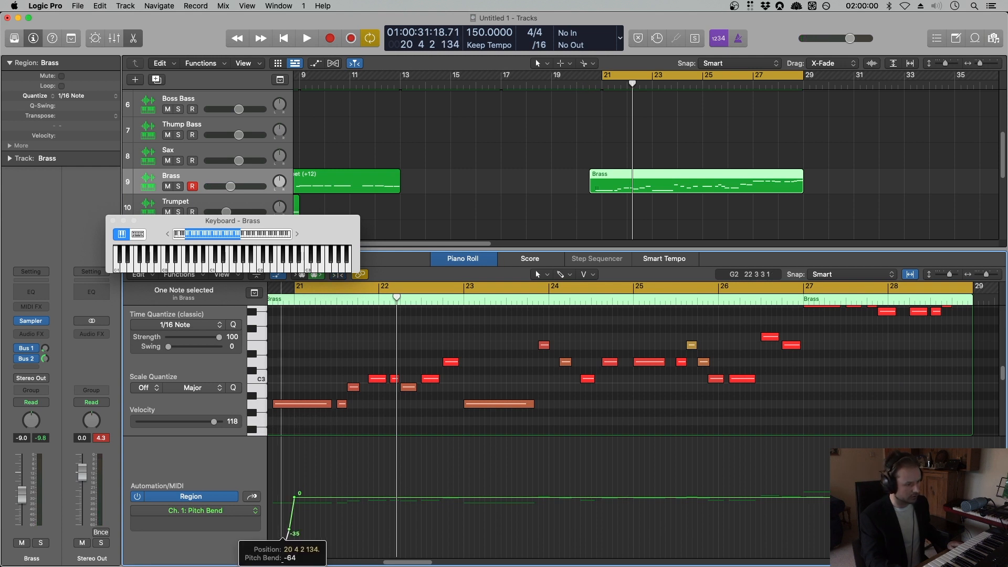
pyautogui.click(577, 85)
pyautogui.press('space')
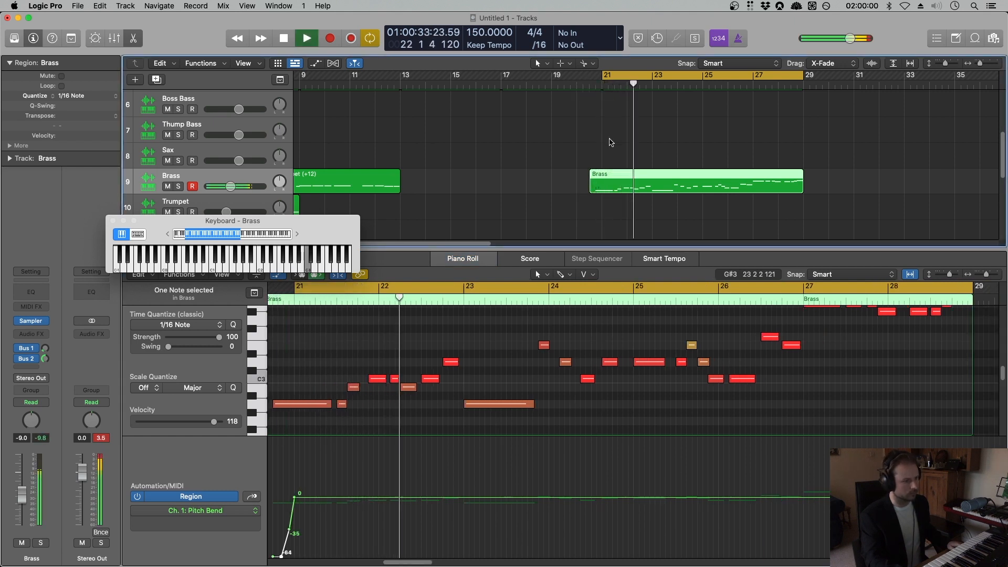
pyautogui.press('space')
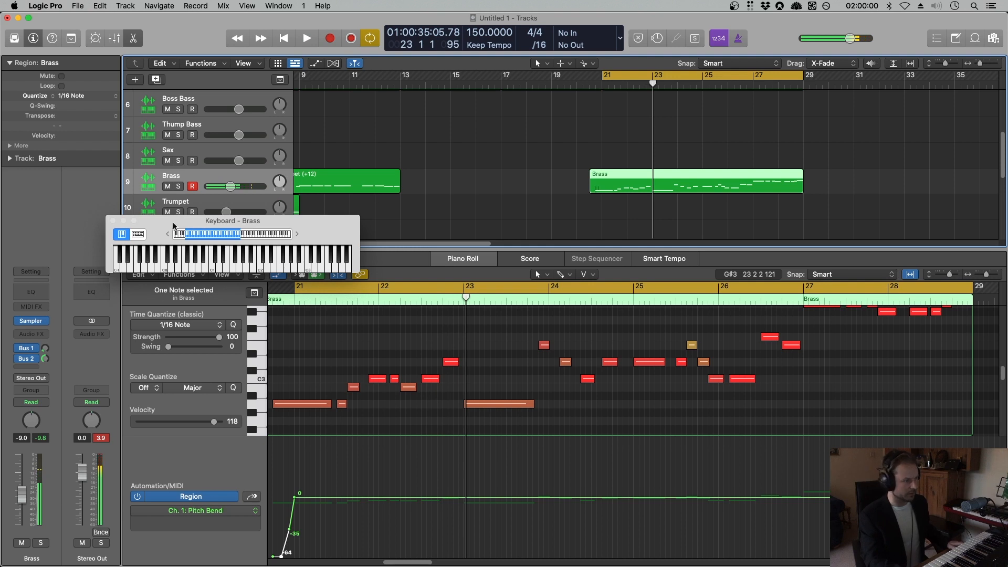
# Move the on-screen keyboard window down, clear of the track list and the notes, and turn off Cycle mode.
pyautogui.moveTo(173, 226); pyautogui.dragTo(155, 419)
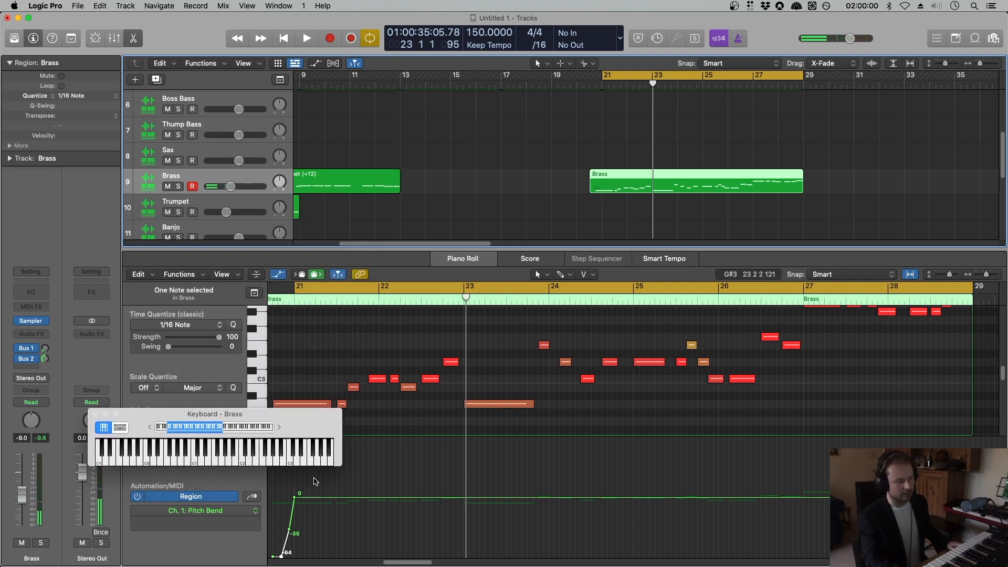
pyautogui.moveTo(243, 420); pyautogui.dragTo(243, 477)
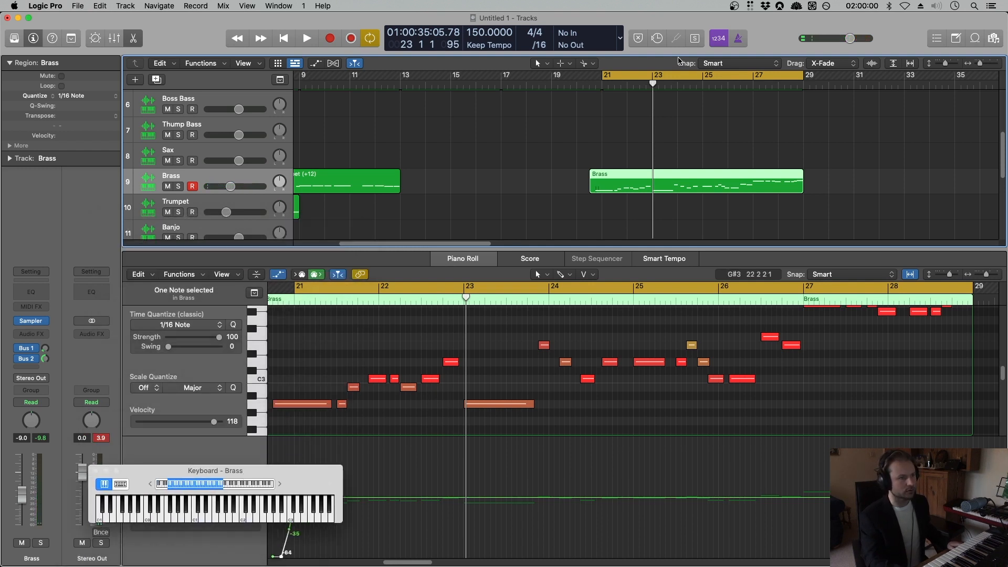
pyautogui.click(615, 75)
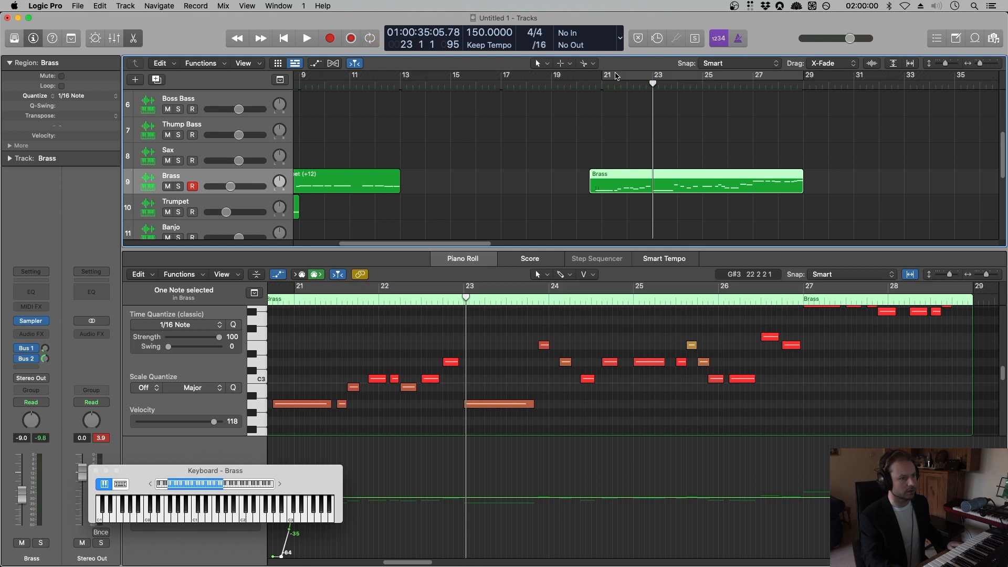
# Close the editor, play the full arrangement from bar 1, and raise the Trumpet track's volume slightly.
pyautogui.click(283, 39)
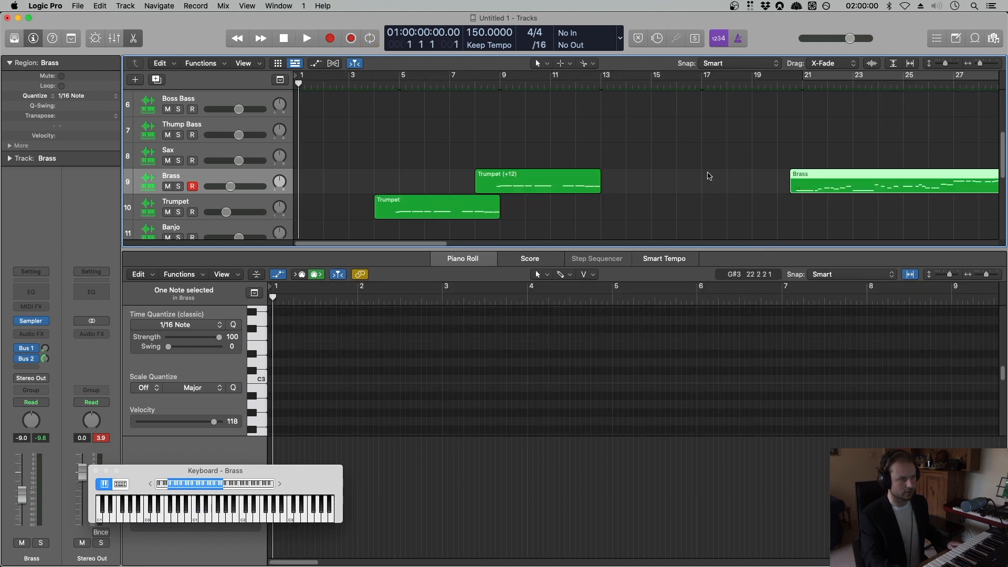
pyautogui.click(140, 42)
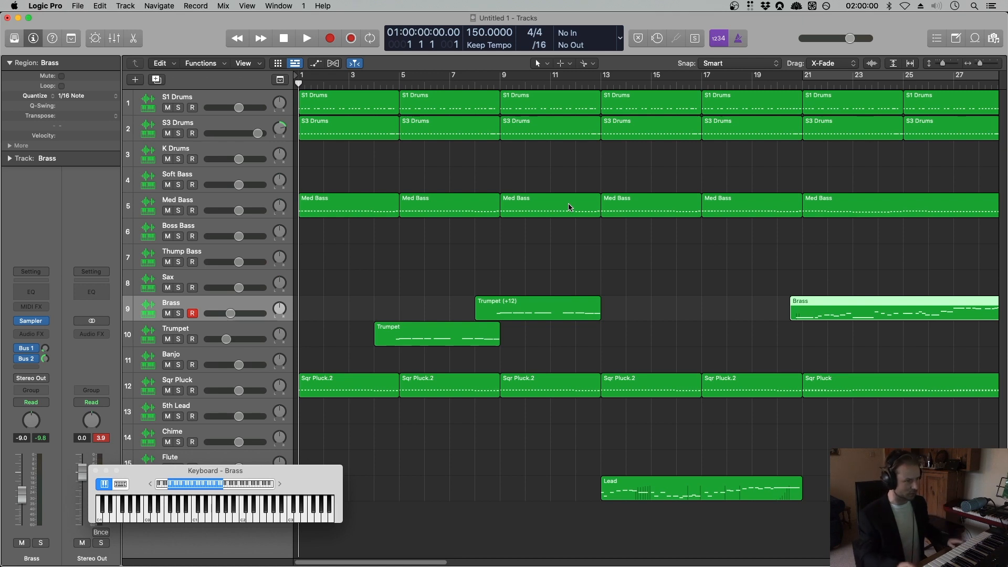
pyautogui.press('space')
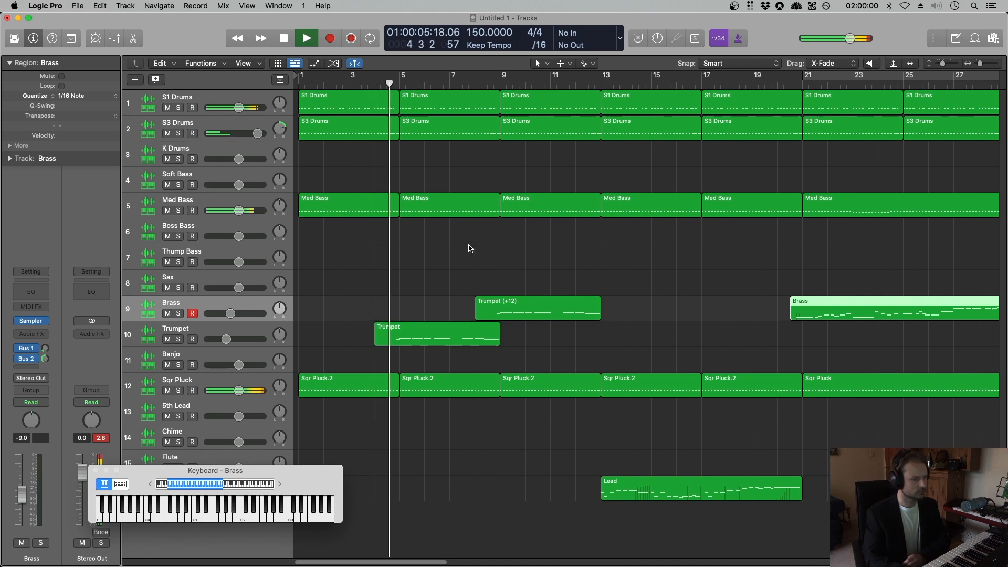
pyautogui.click(226, 340)
pyautogui.moveTo(229, 340); pyautogui.dragTo(230, 339)
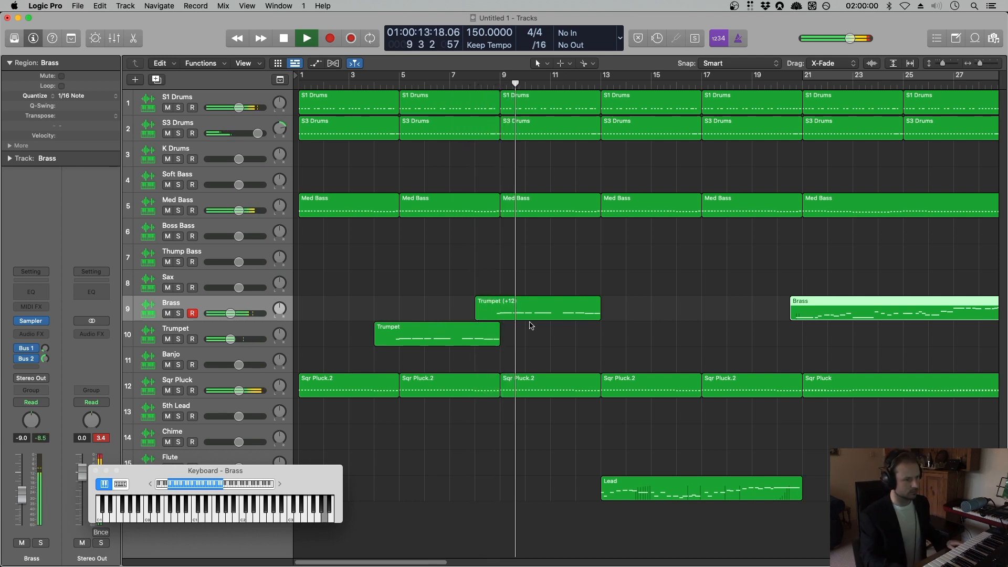
pyautogui.press('space')
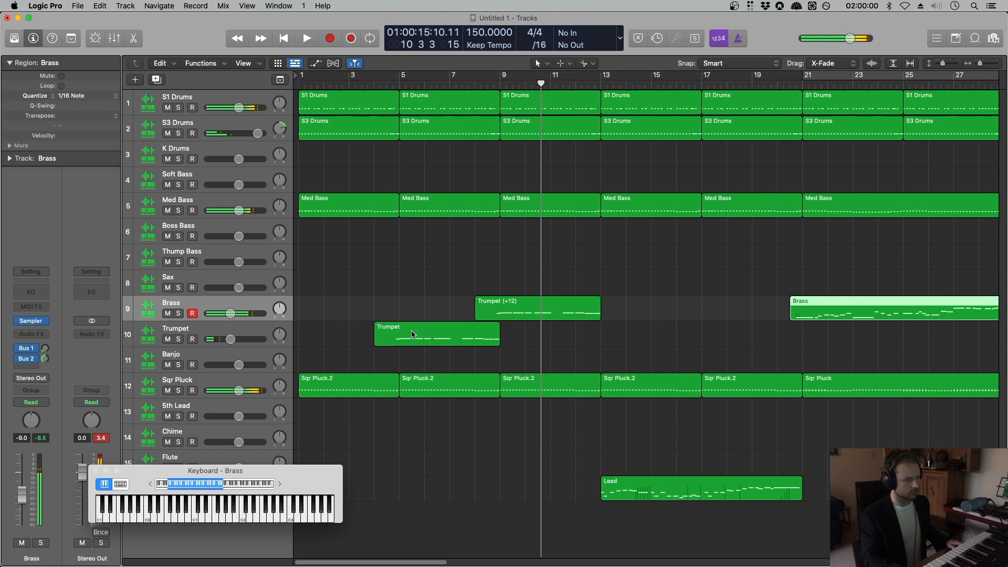
# Move the Trumpet region to the Sax track and lower the Sax volume to -10.2 dB during playback.
pyautogui.click(415, 339)
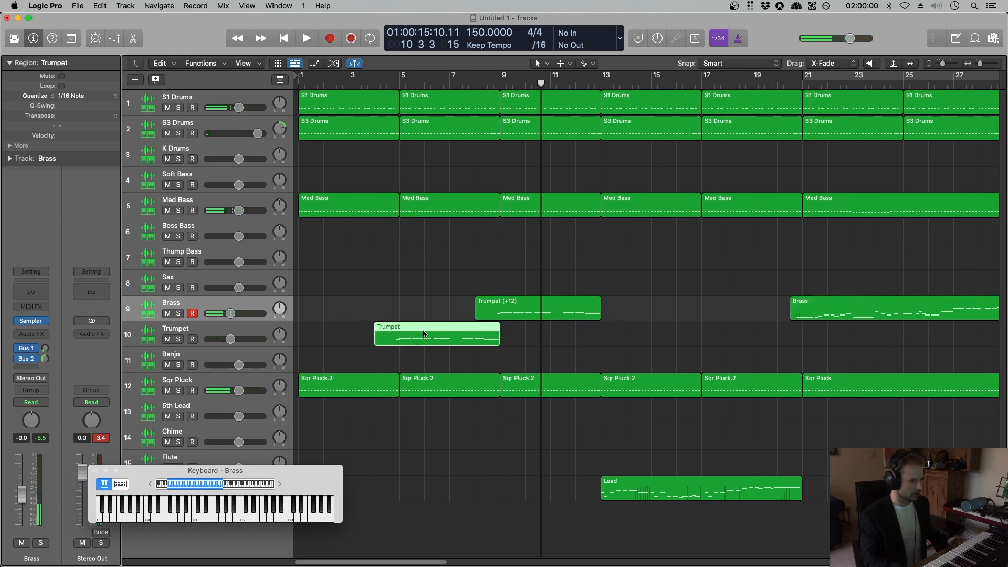
pyautogui.moveTo(424, 334); pyautogui.dragTo(423, 283)
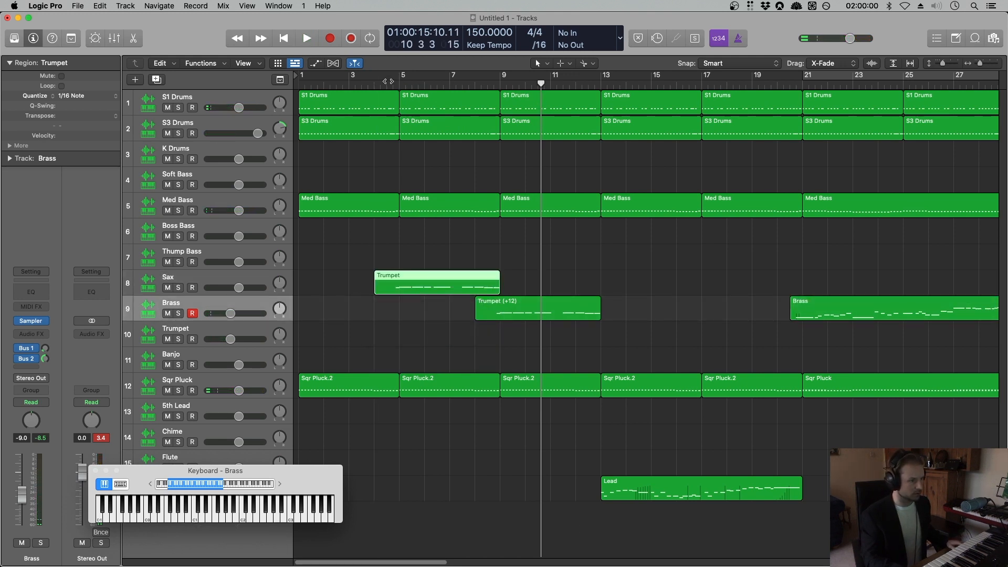
pyautogui.press('space')
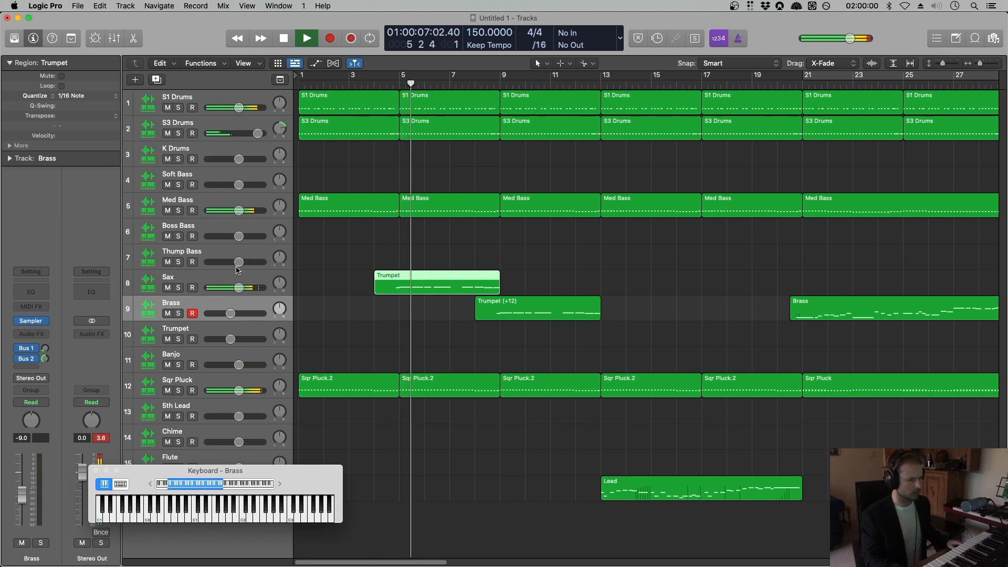
pyautogui.moveTo(234, 311)
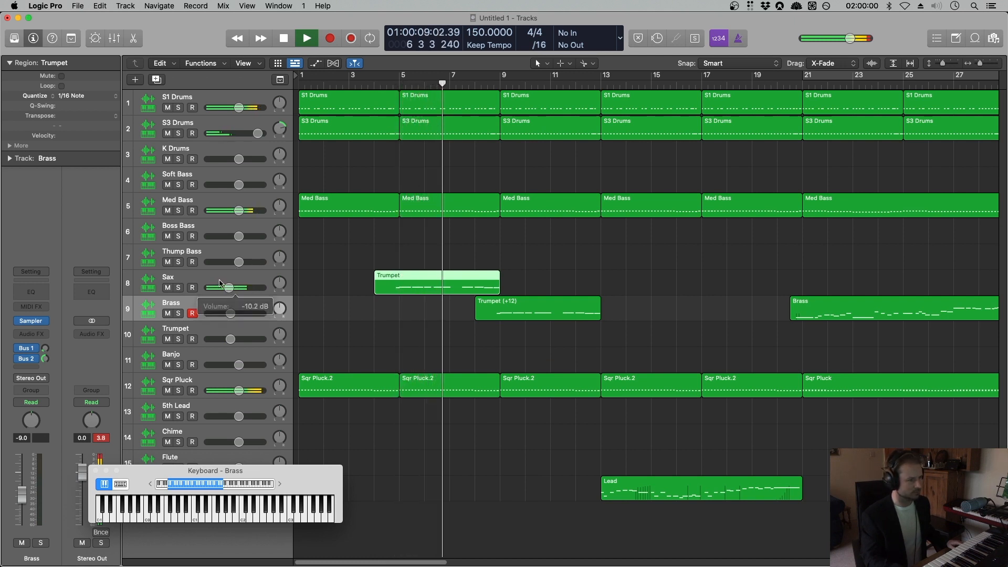
pyautogui.click(217, 282)
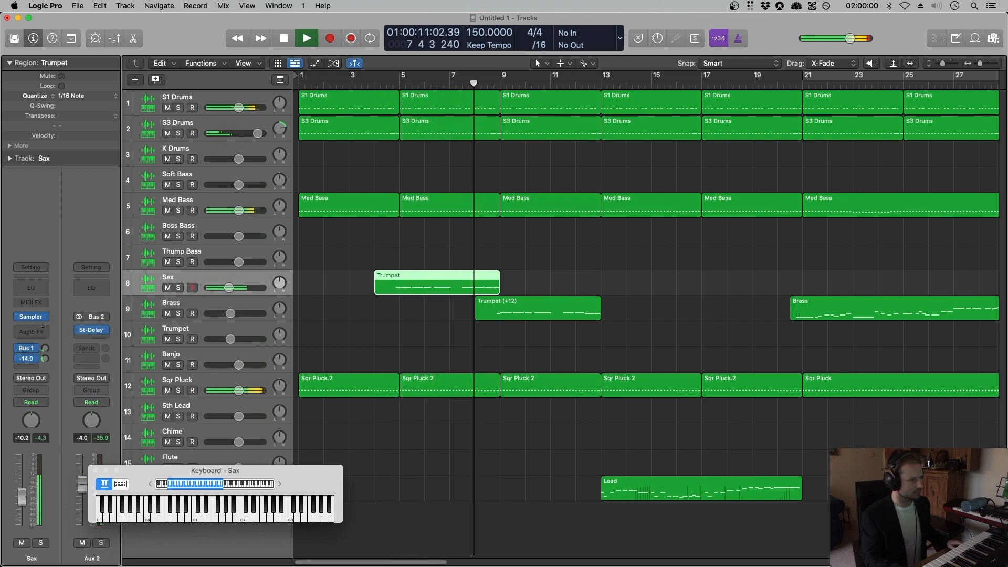
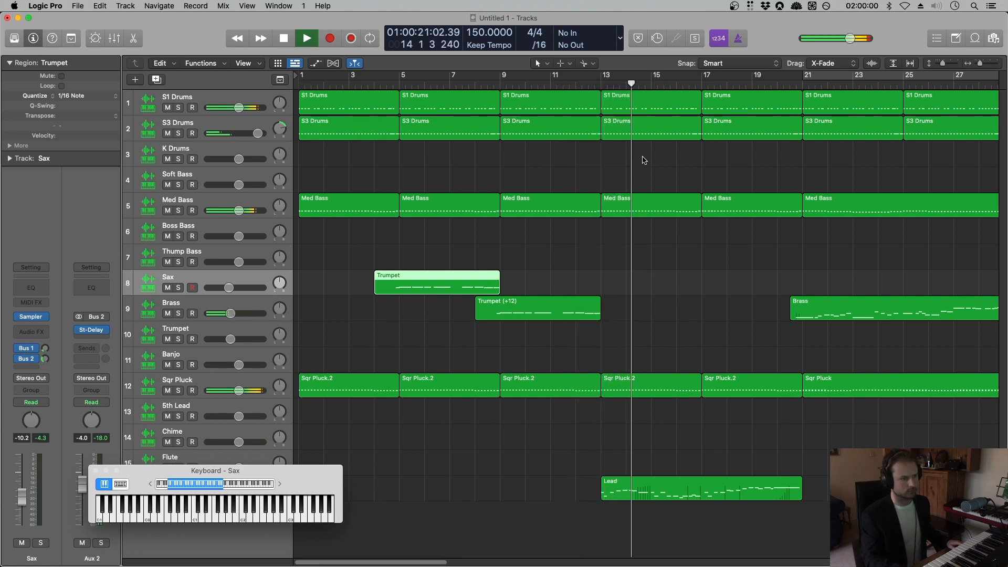
pyautogui.press('space')
# Try a copy of the C1 note at the start of bar 13 in the S1 Drums region, first at C2 and then at E2.
pyautogui.click(585, 83)
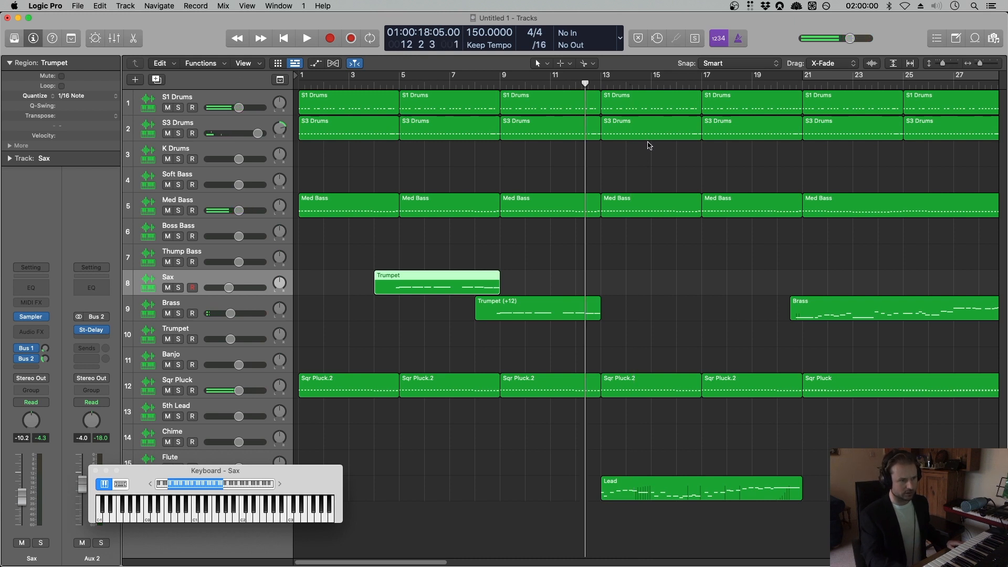
pyautogui.click(621, 122)
pyautogui.click(610, 103)
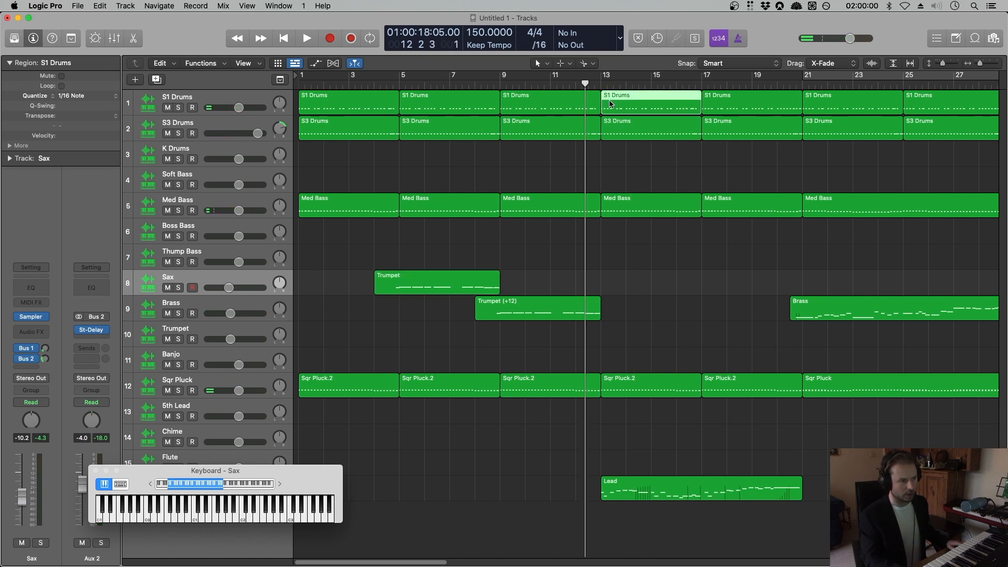
pyautogui.click(601, 86)
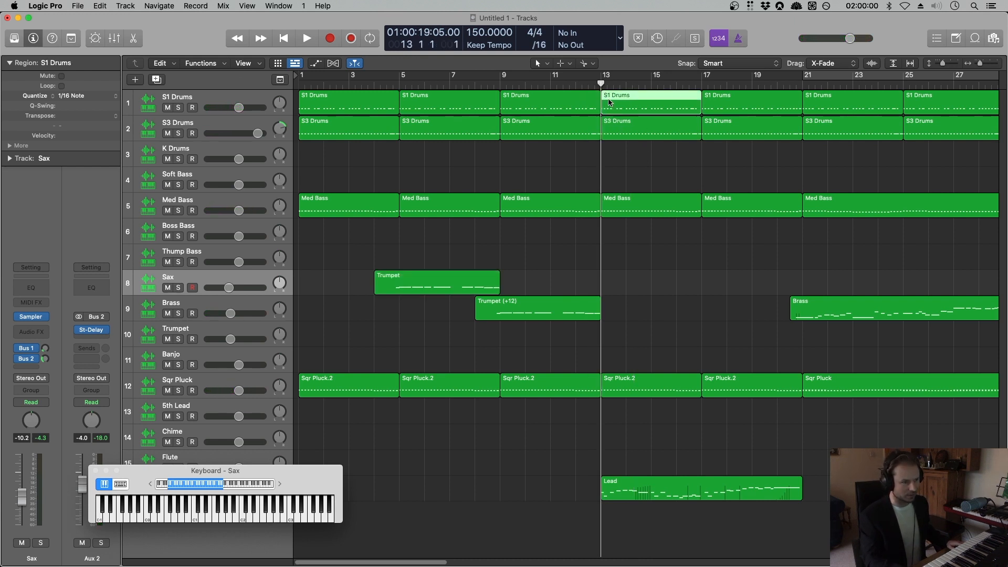
pyautogui.doubleClick(609, 103)
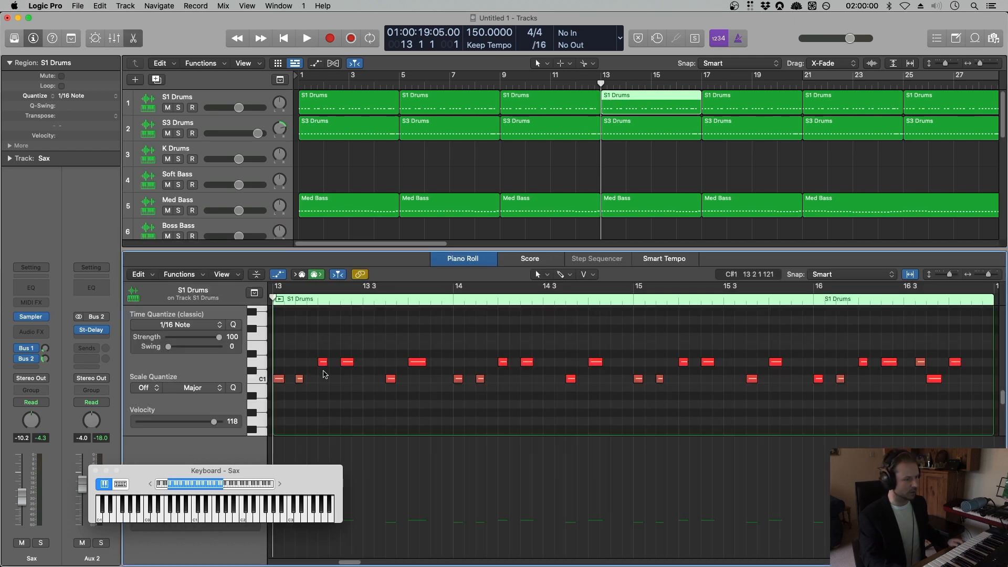
pyautogui.scroll(3, 315, 389)
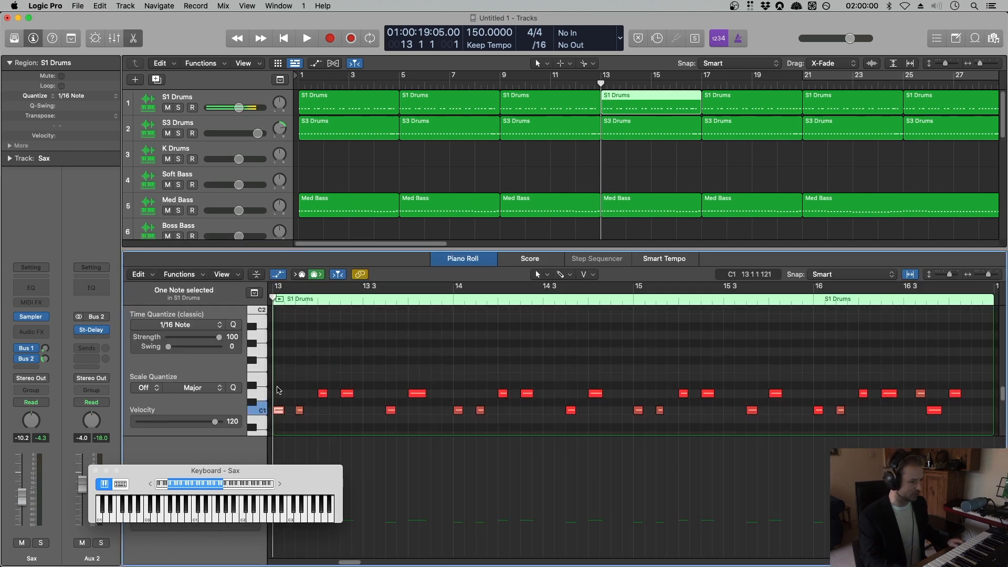
pyautogui.moveTo(278, 390); pyautogui.dragTo(277, 311)
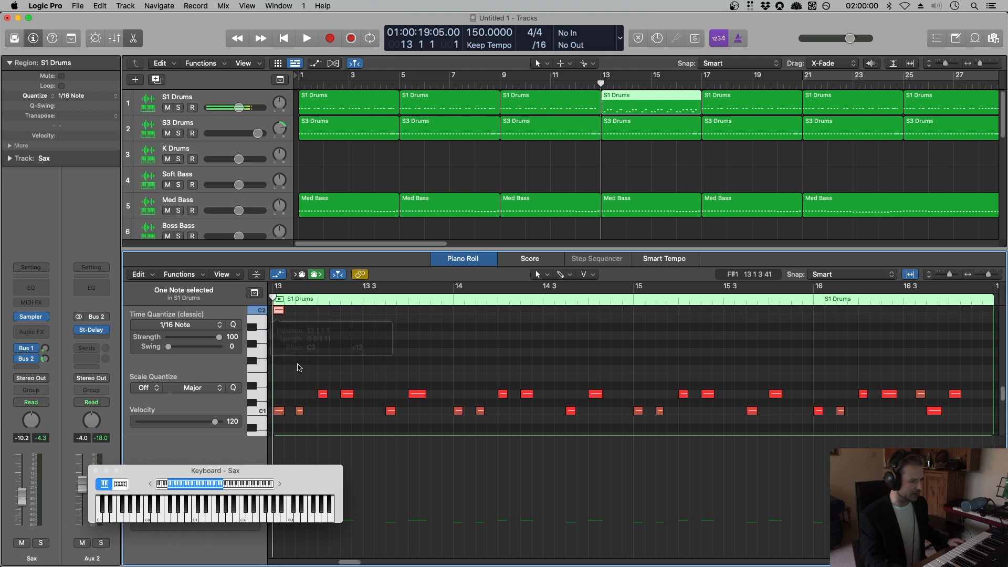
pyautogui.scroll(5, 299, 368)
pyautogui.moveTo(278, 371); pyautogui.dragTo(278, 339)
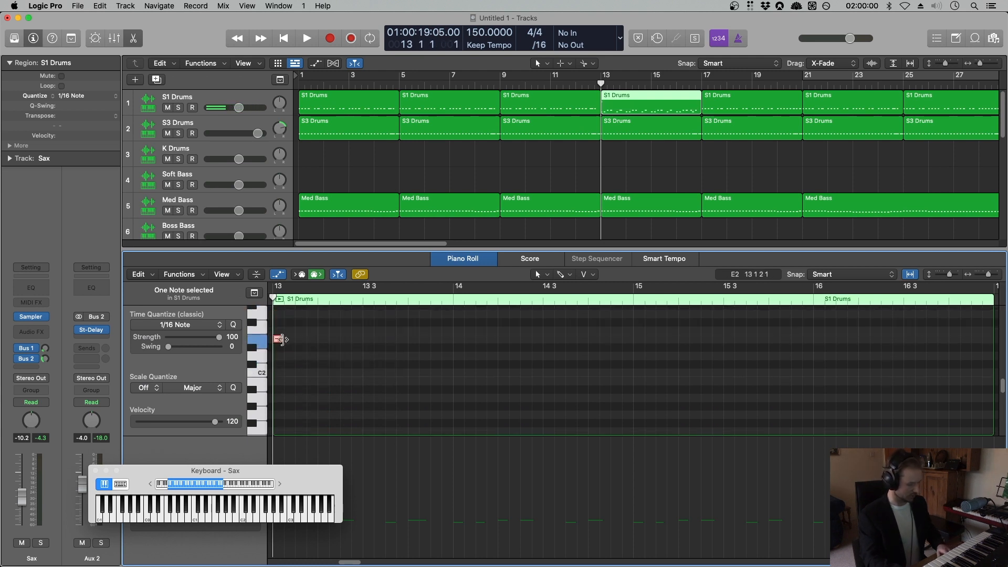
# Copy the F#1 note at the start of the S3 Drums region at bar 13 up to C#2 and set its velocity to 100.
pyautogui.click(622, 130)
pyautogui.scroll(5, 279, 421)
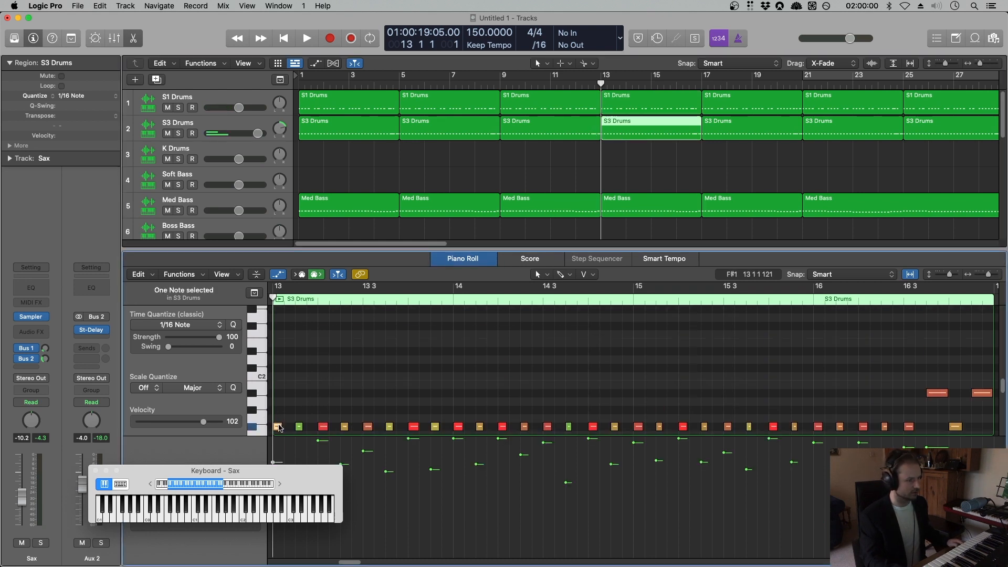
pyautogui.moveTo(279, 426); pyautogui.dragTo(285, 370)
pyautogui.press('space')
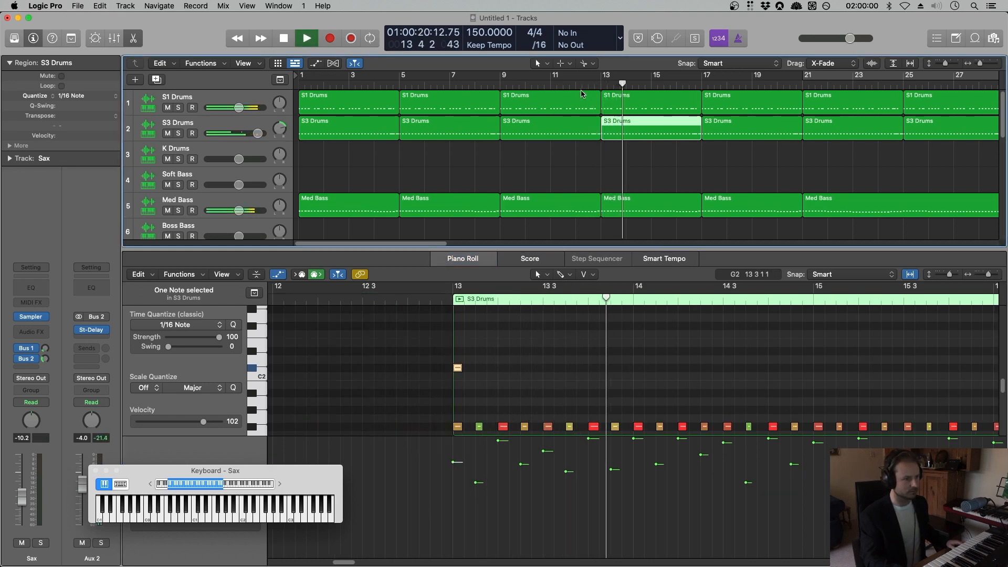
pyautogui.click(577, 85)
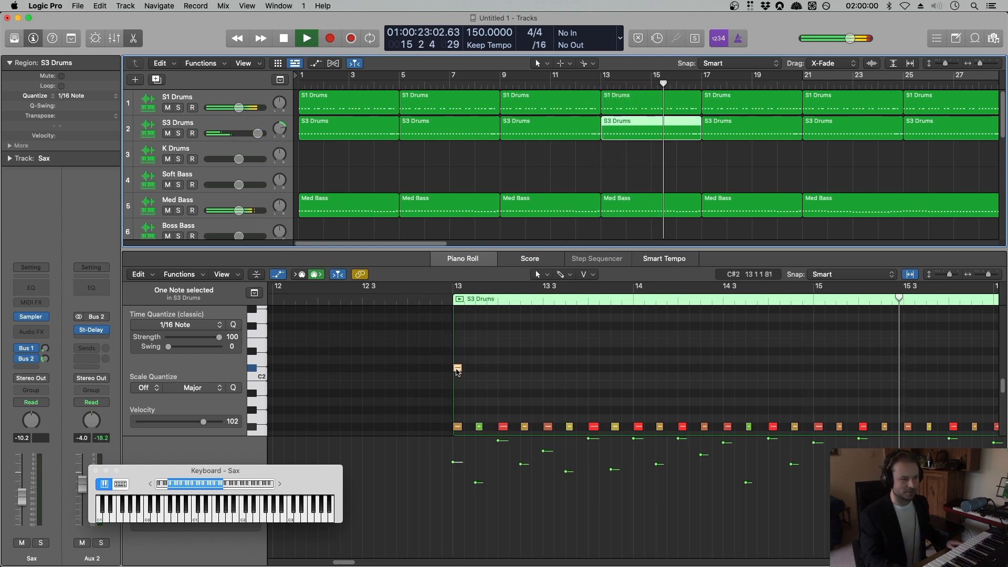
pyautogui.moveTo(457, 368); pyautogui.dragTo(457, 371)
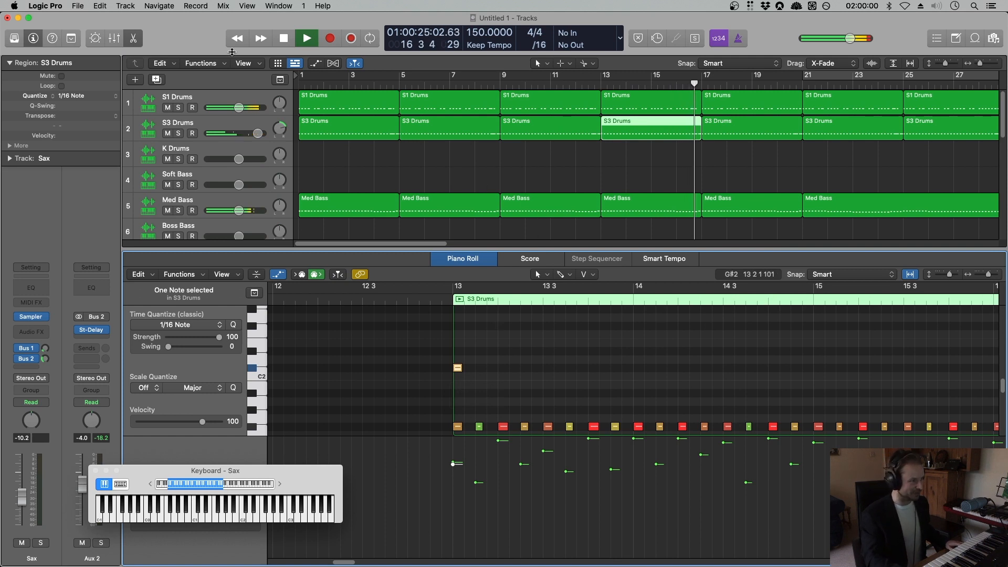
# Copy the Brass region around bar 21 onto the Trumpet track and transpose the copy by +12.
pyautogui.click(132, 39)
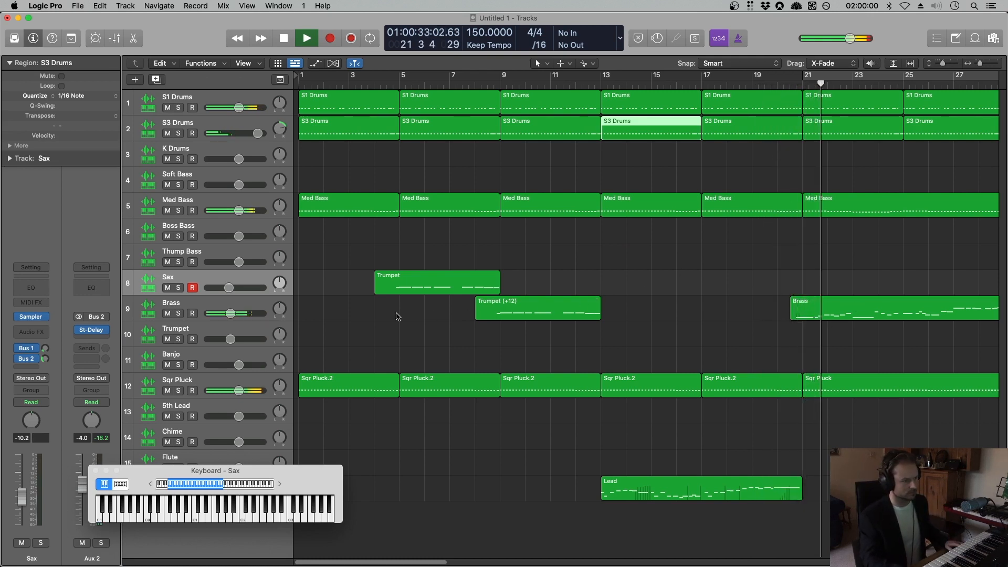
pyautogui.click(828, 315)
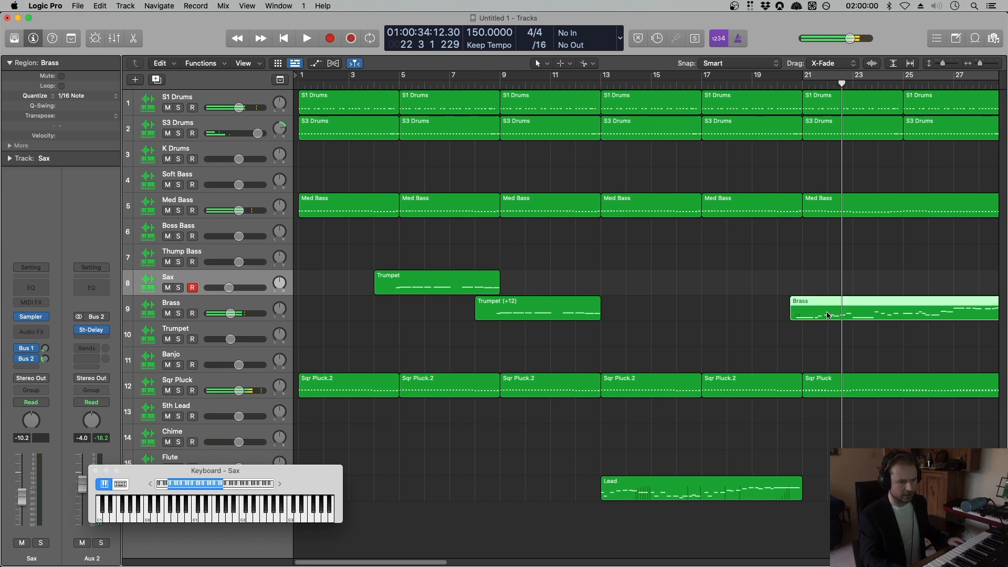
pyautogui.moveTo(821, 317); pyautogui.dragTo(822, 343)
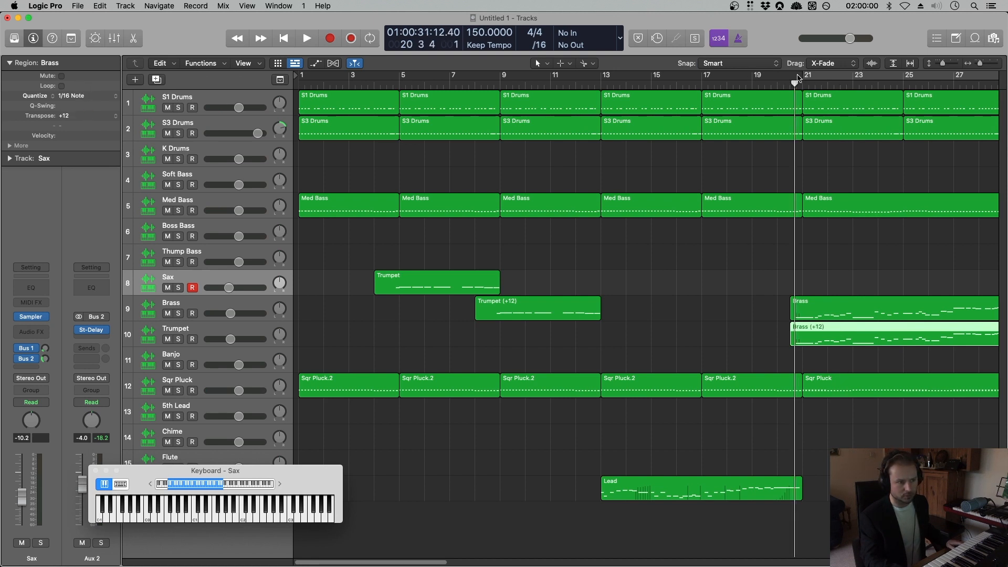
# Play back the section from just before bar 21 to hear the Brass melody doubled by the Trumpet.
pyautogui.press('space')
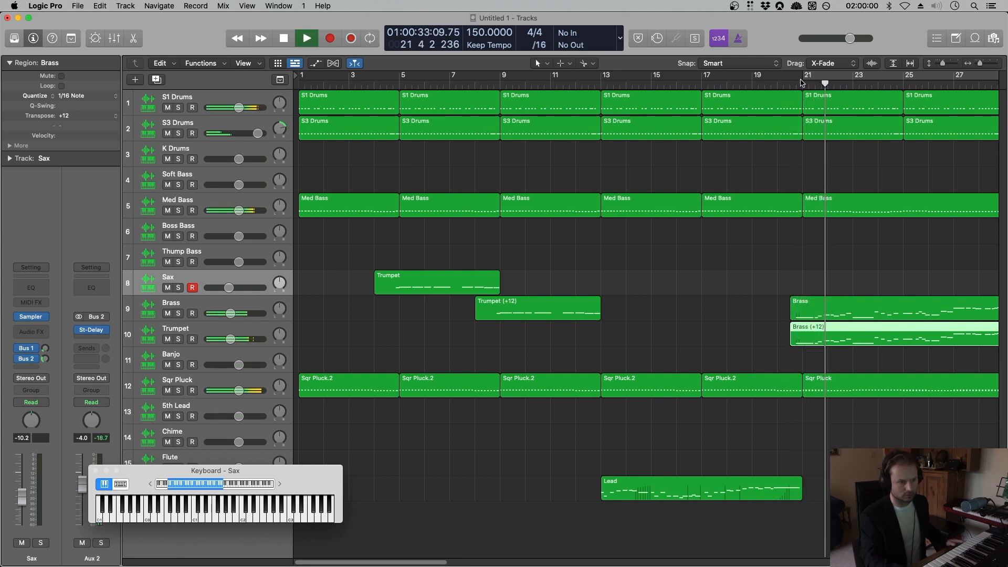
pyautogui.moveTo(434, 564); pyautogui.dragTo(503, 564)
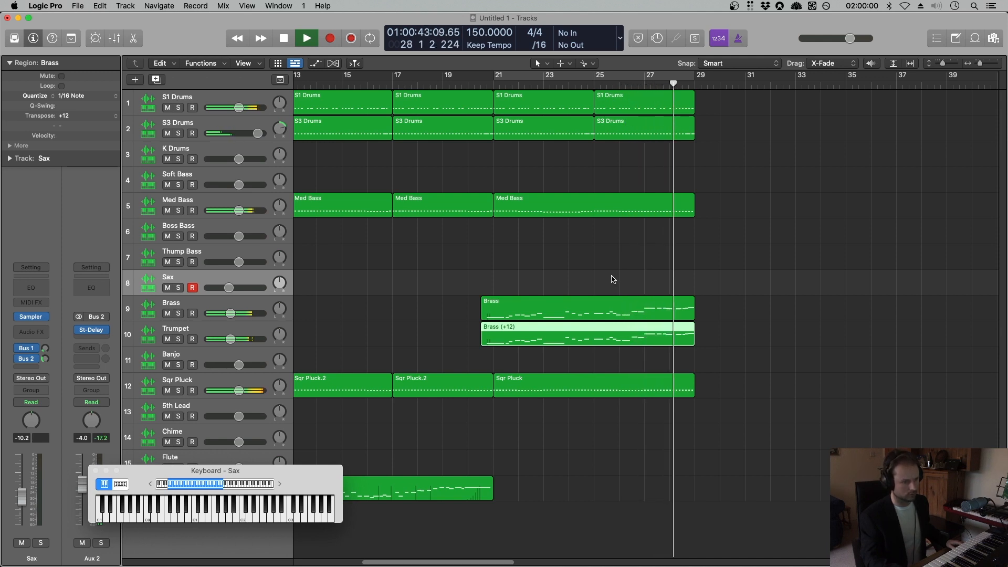
pyautogui.press('space')
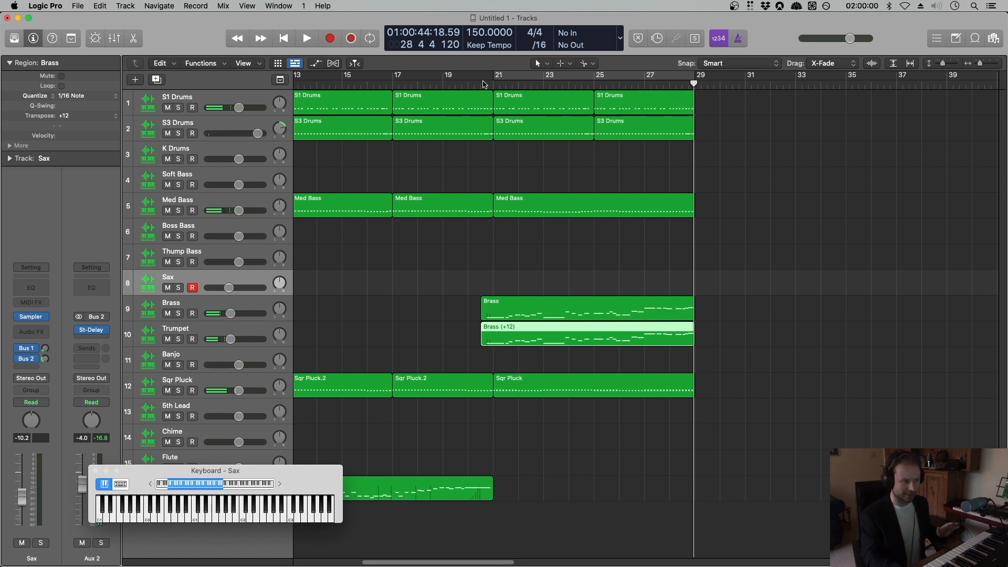
pyautogui.click(470, 85)
pyautogui.press('space')
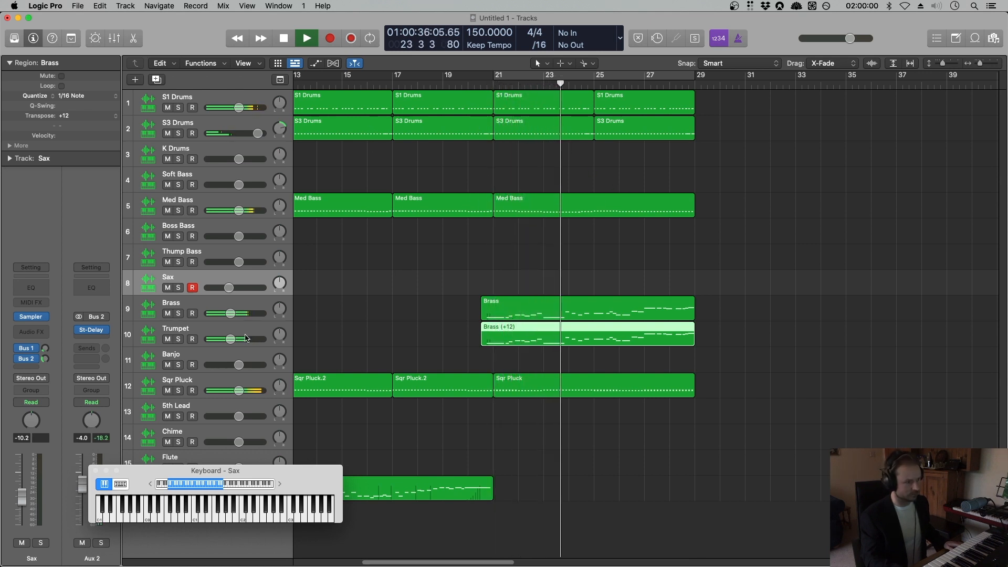
# Raise the Brass track's volume slightly to -8.2 dB and replay the end of the melody from about bar 27.
pyautogui.moveTo(231, 314); pyautogui.dragTo(231, 313)
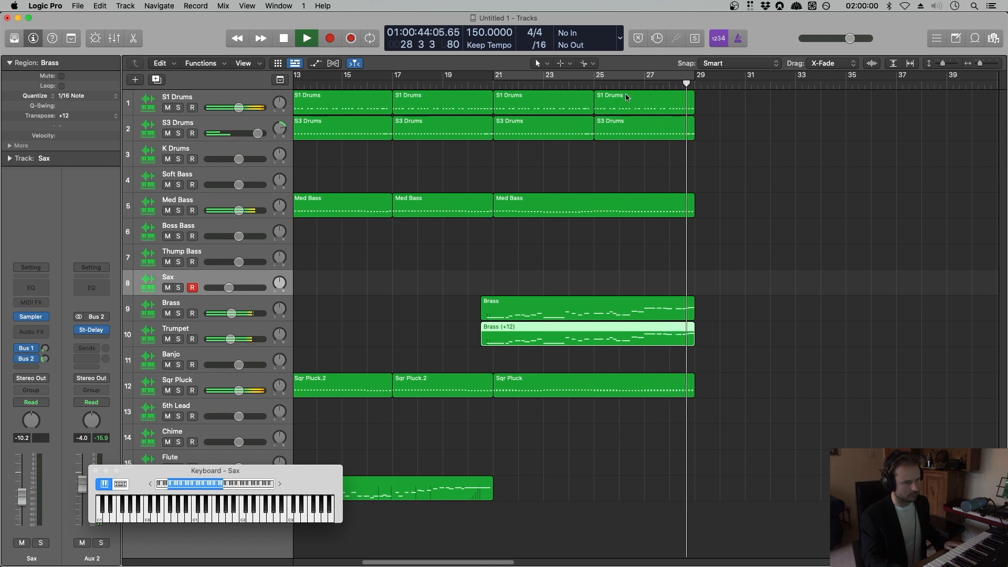
pyautogui.click(645, 83)
pyautogui.press('space')
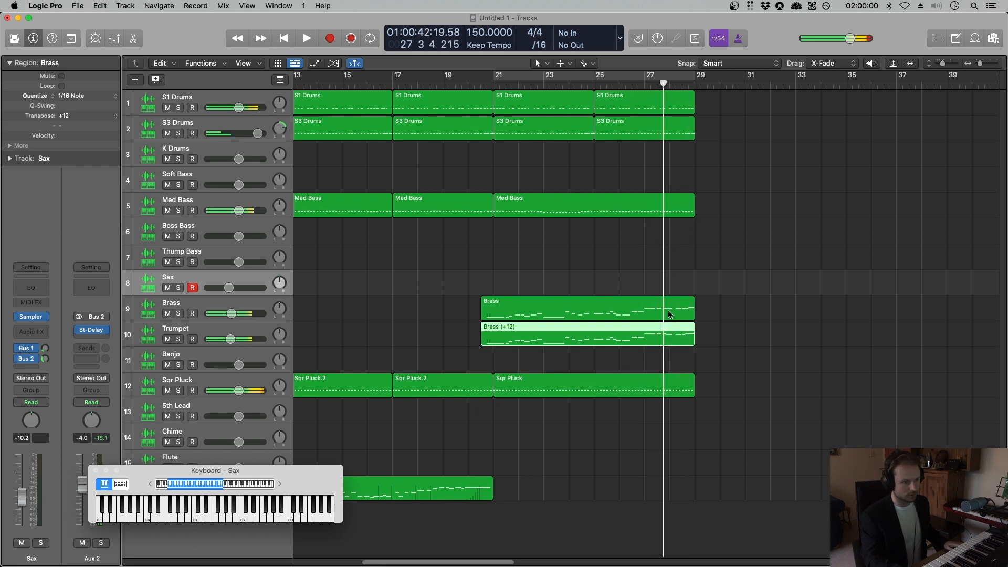
# Shorten the A3 note in the middle of bar 27 in the Brass region around bar 21, add a B3 note right after it, and play it back.
pyautogui.click(669, 314)
pyautogui.doubleClick(669, 314)
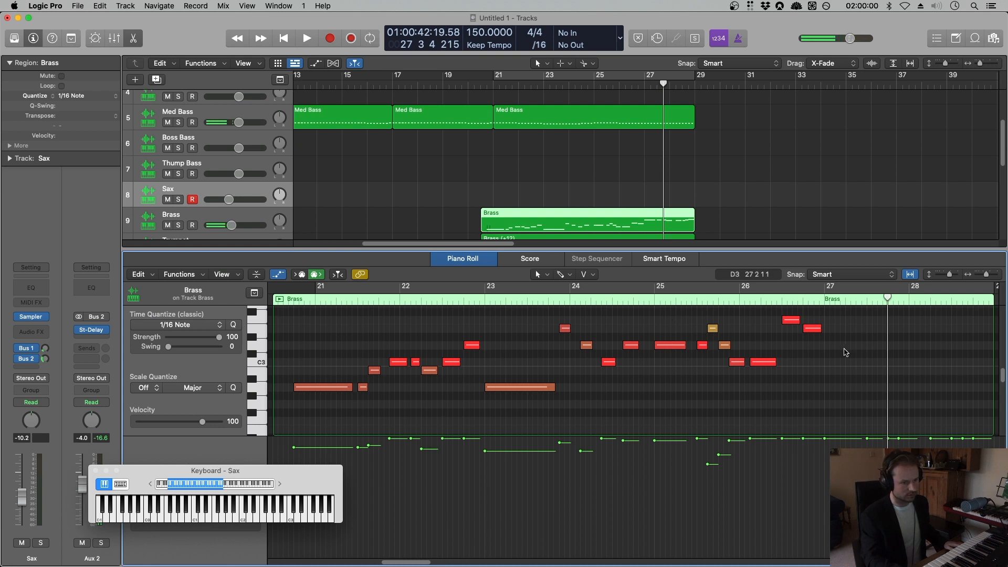
pyautogui.scroll(5, 846, 352)
pyautogui.press('space')
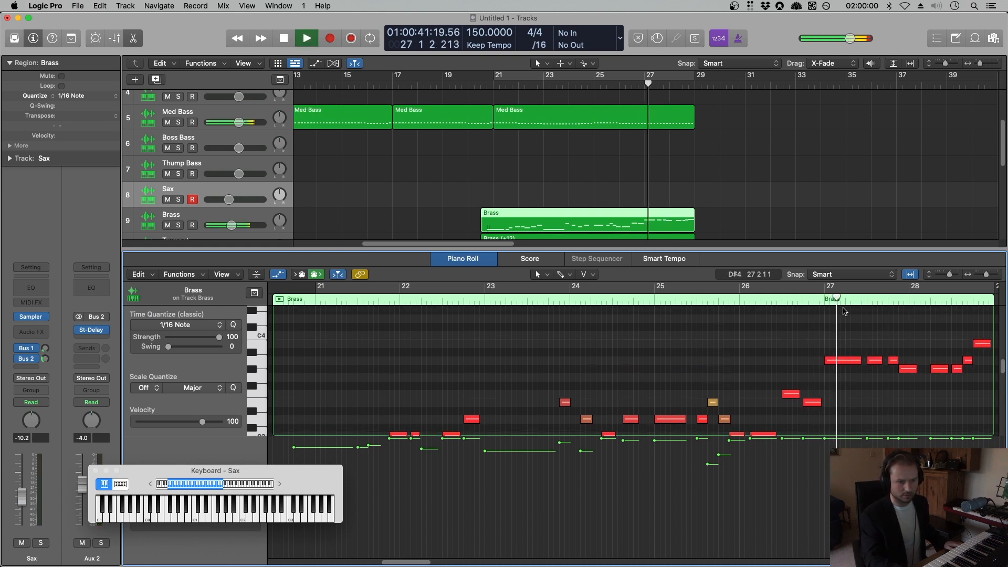
pyautogui.press('space')
pyautogui.moveTo(878, 359); pyautogui.dragTo(883, 344)
pyautogui.click(801, 295)
pyautogui.press('space')
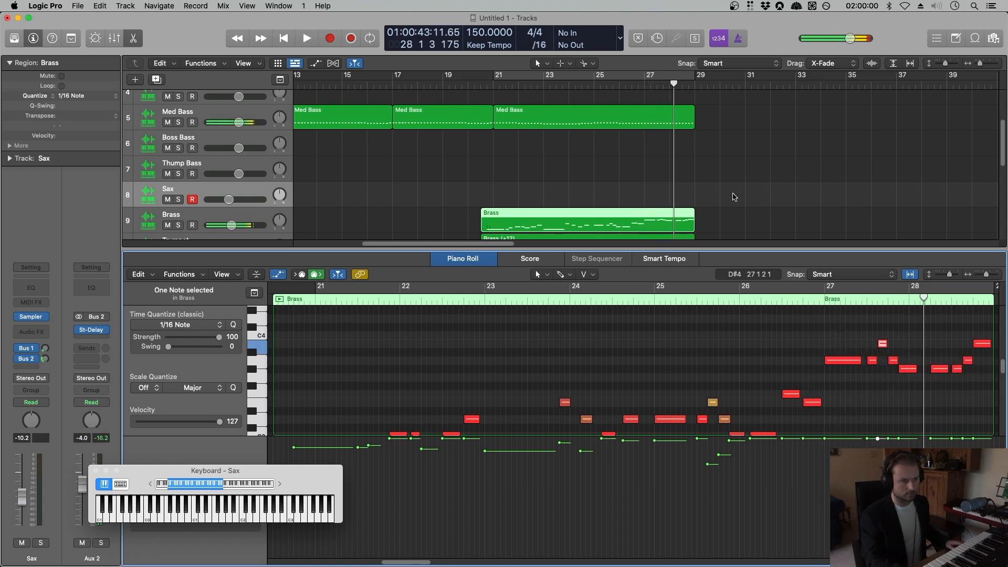
# Replace the Trumpet track's region with a fresh copy of the edited Brass region and transpose the copy by +12.
pyautogui.scroll(-3, 588, 194)
pyautogui.click(584, 192)
pyautogui.press('space')
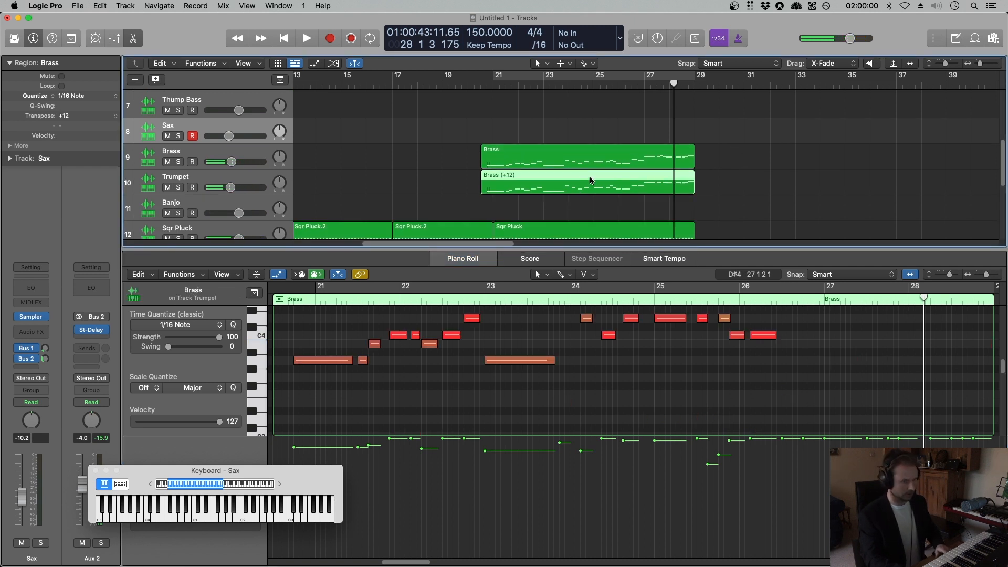
pyautogui.press('Delete')
pyautogui.click(592, 166)
pyautogui.moveTo(592, 167); pyautogui.dragTo(593, 184)
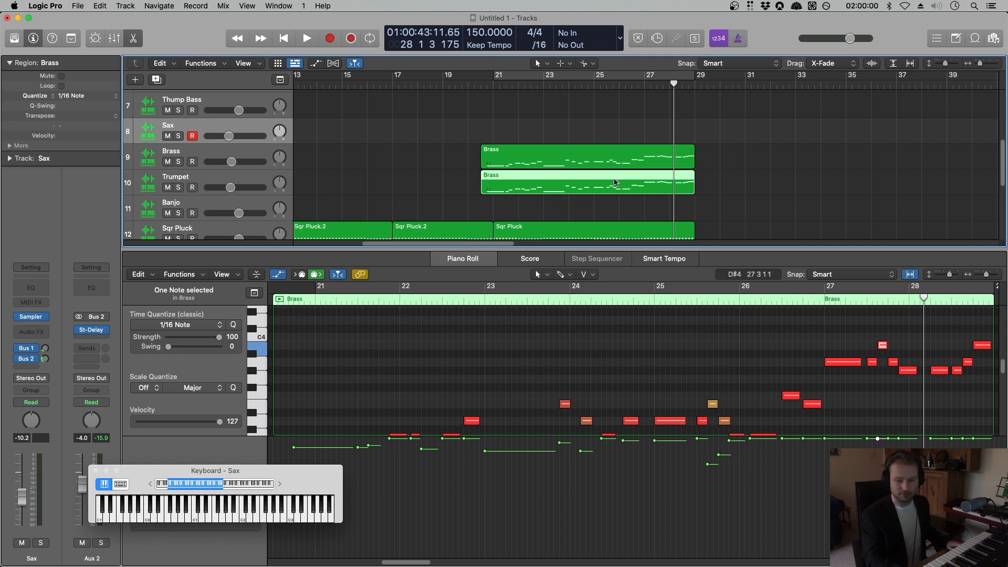
pyautogui.click(287, 177)
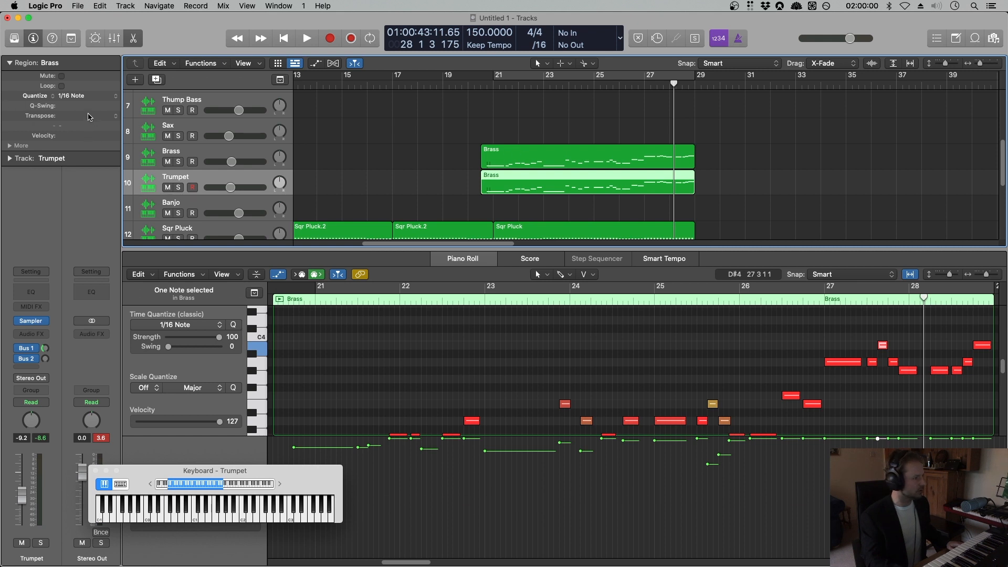
pyautogui.moveTo(89, 116); pyautogui.dragTo(86, 93)
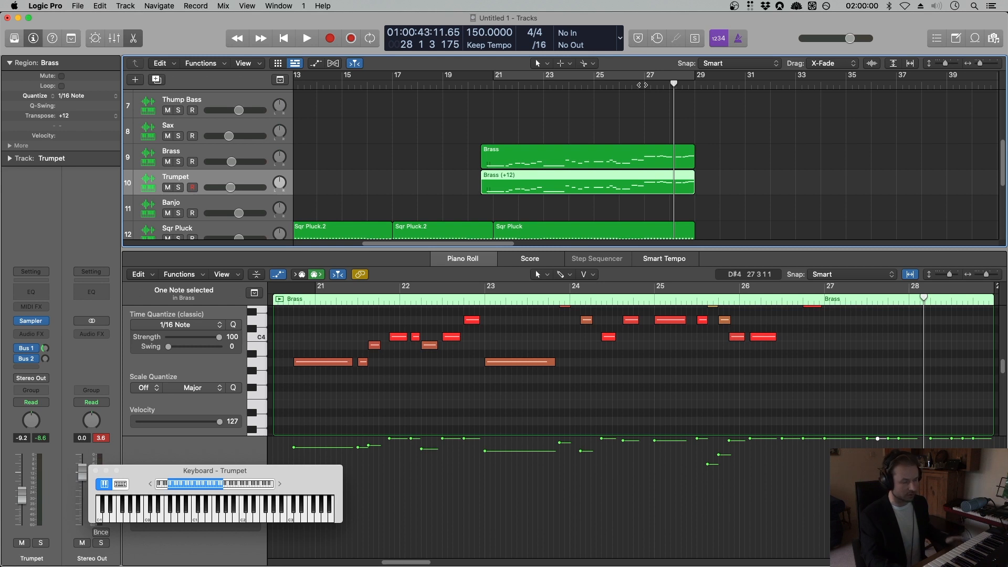
# Play back the section from bar 27 to hear the edited Brass and Trumpet ending together.
pyautogui.moveTo(641, 85); pyautogui.dragTo(481, 86)
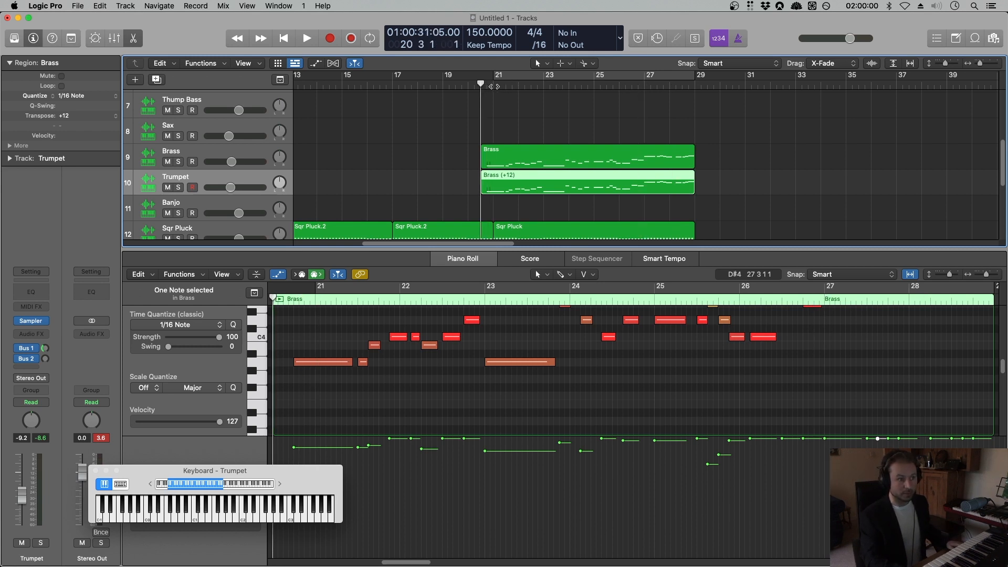
pyautogui.doubleClick(648, 88)
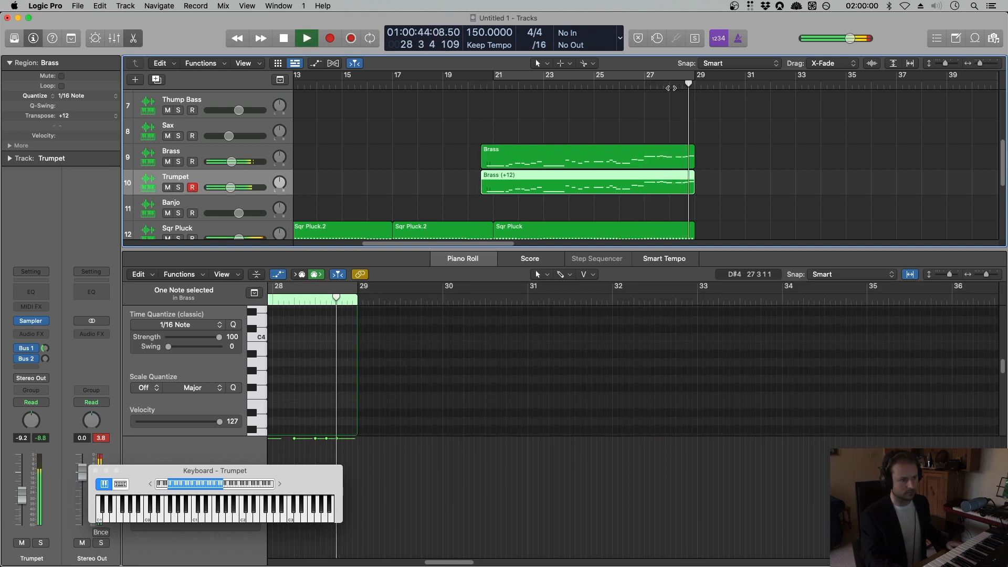
pyautogui.press('space')
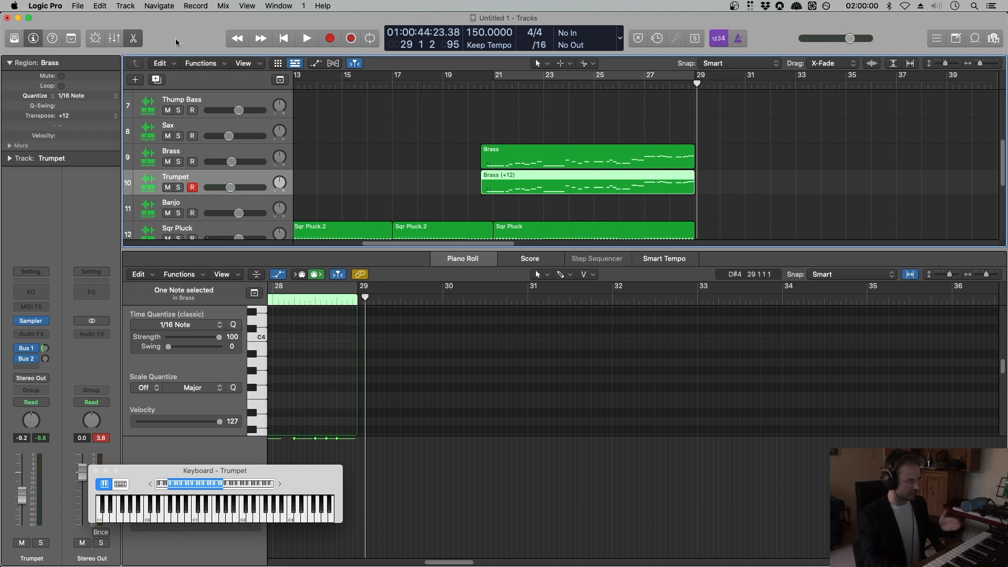
# Close the Piano Roll and the on-screen keyboard, and bring the earlier bars of the arrangement into view.
pyautogui.click(134, 41)
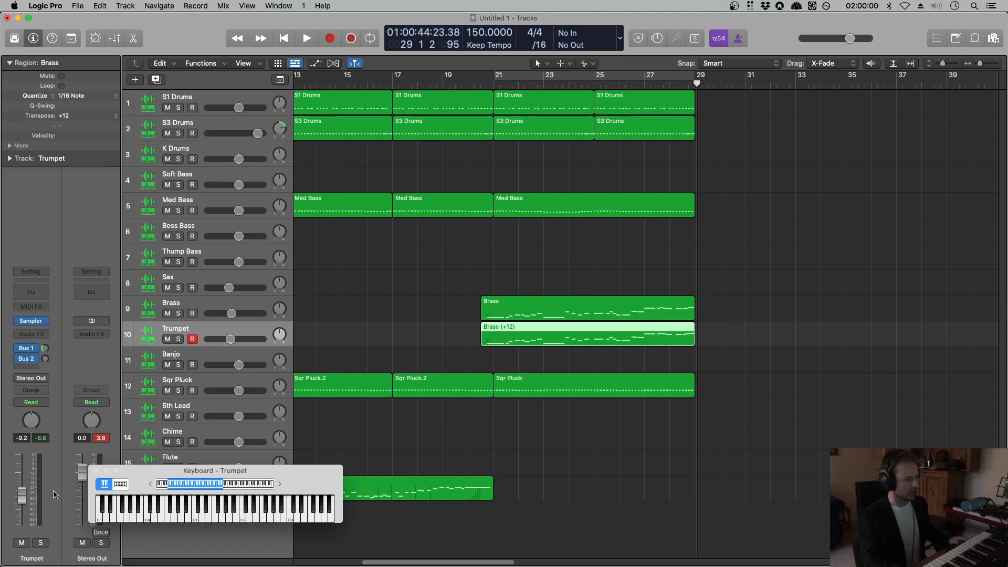
pyautogui.click(96, 471)
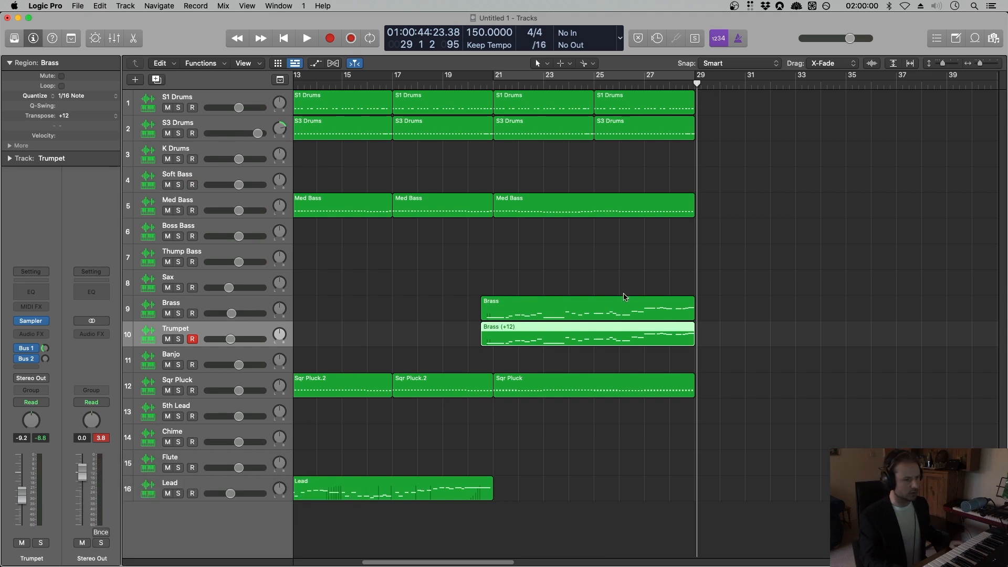
pyautogui.moveTo(467, 563); pyautogui.dragTo(415, 556)
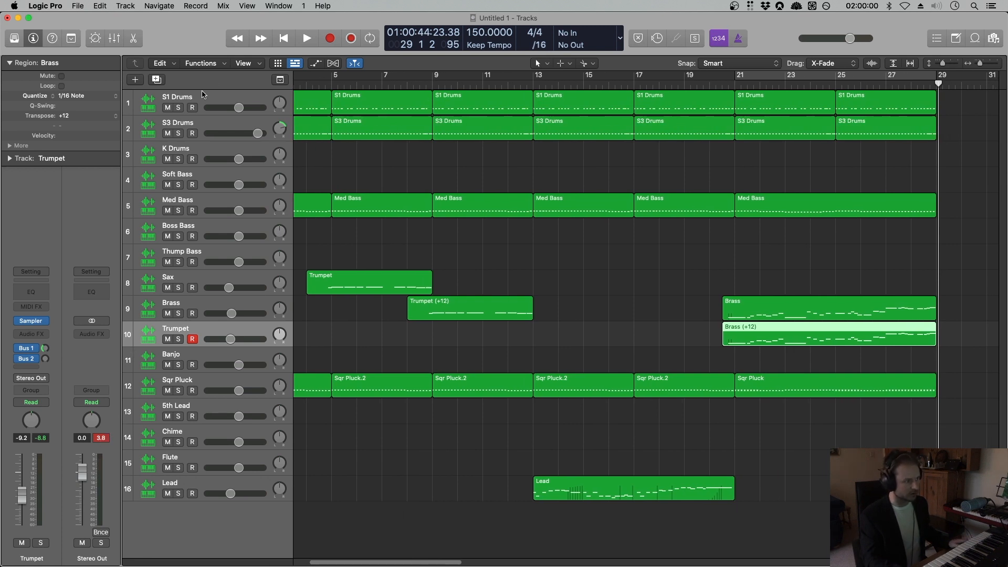
# Lower all mixer channels from S1 Drums to Aux 2 together until S1 Drums reads -7.6 dB, and play the song from the start.
pyautogui.click(113, 38)
pyautogui.click(779, 530)
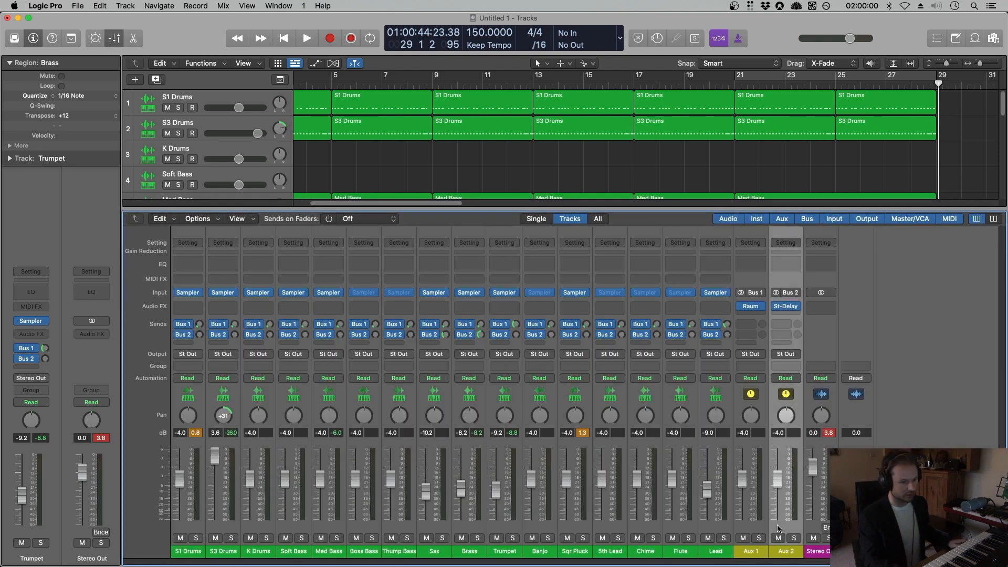
pyautogui.keyDown('shift'); pyautogui.click(176, 530); pyautogui.keyUp('shift')
pyautogui.moveTo(178, 479); pyautogui.dragTo(177, 487)
pyautogui.press('space')
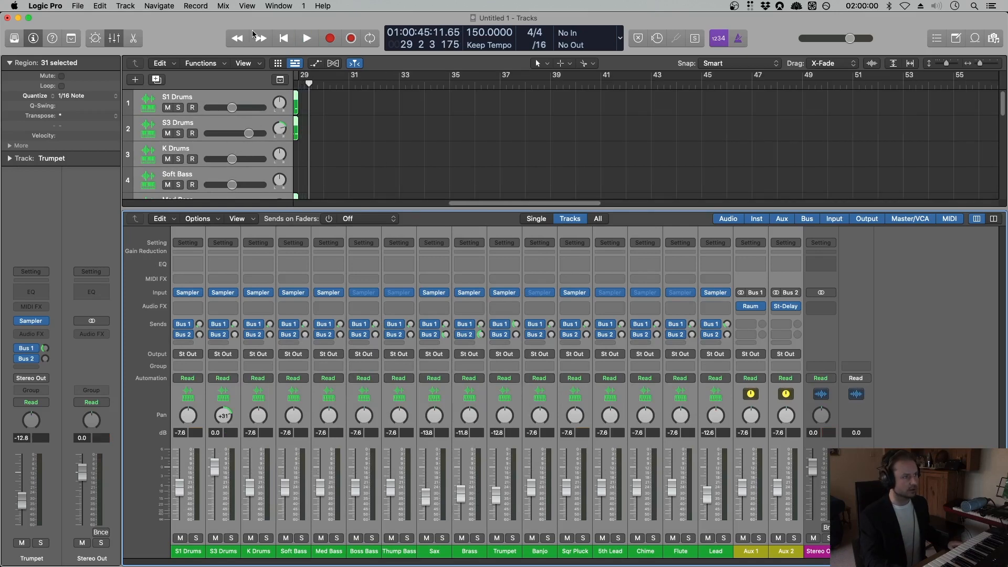
pyautogui.click(285, 35)
pyautogui.press('space')
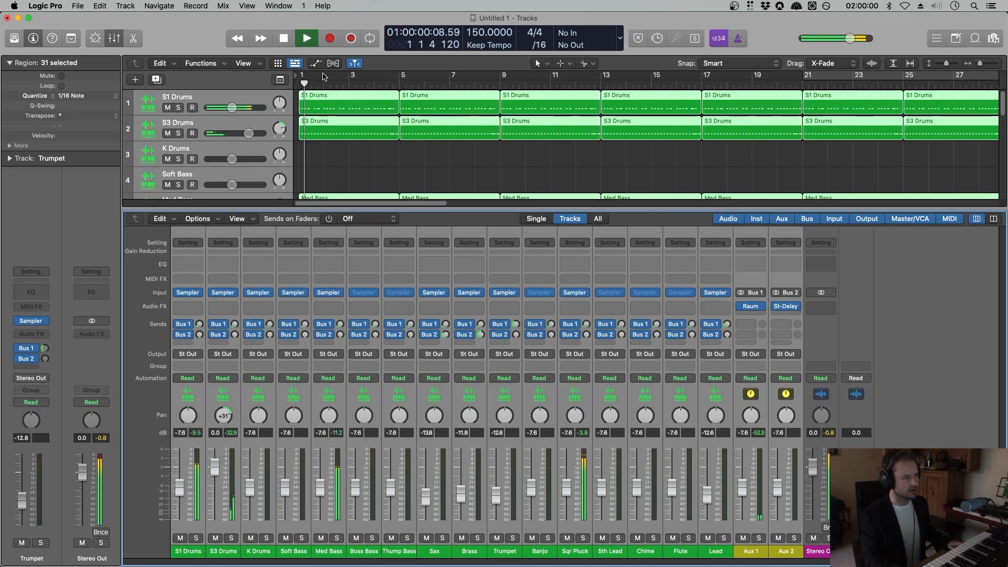
pyautogui.click(951, 326)
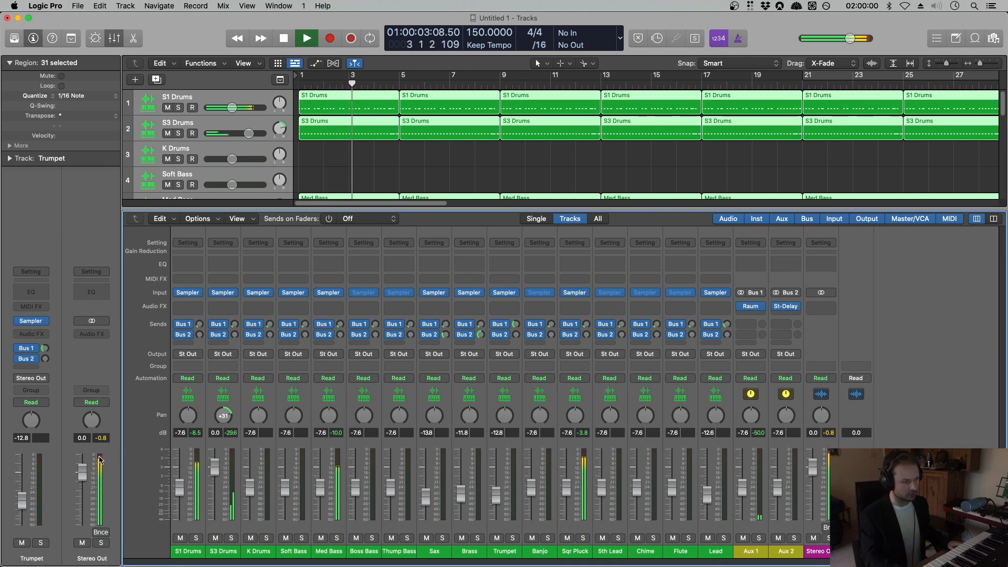
# Insert the stereo version of Ozone 9 Elements as an audio effect on the Stereo Out channel.
pyautogui.click(825, 308)
pyautogui.moveTo(861, 329)
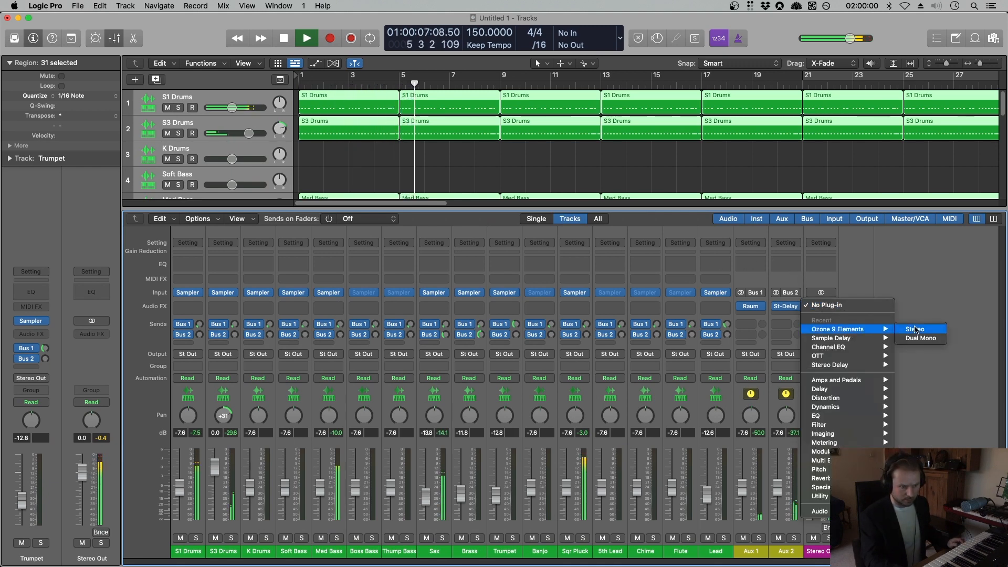
pyautogui.click(916, 330)
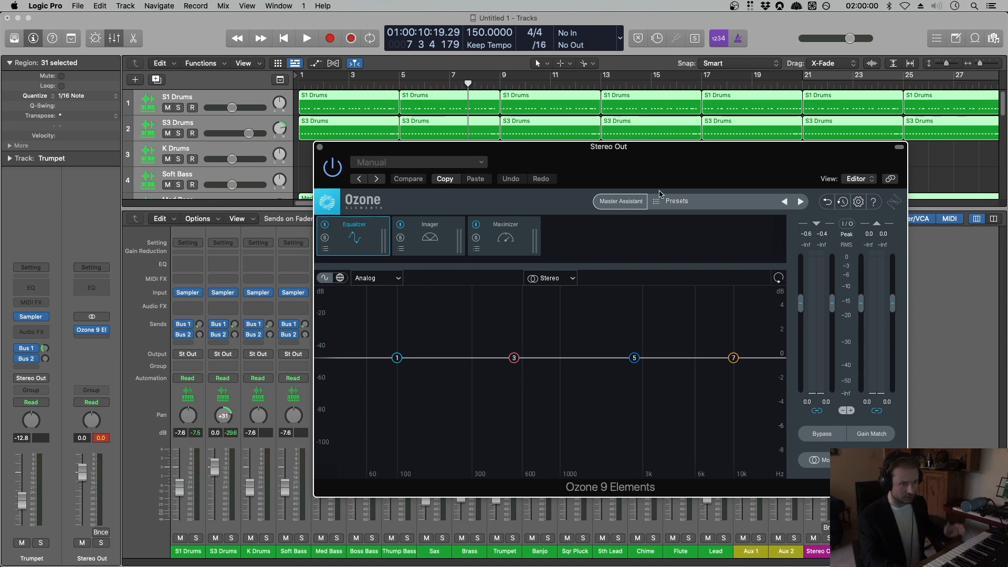
# Load the Full Master preset from the All-Purpose Mastering presets in Ozone 9 Elements.
pyautogui.click(677, 202)
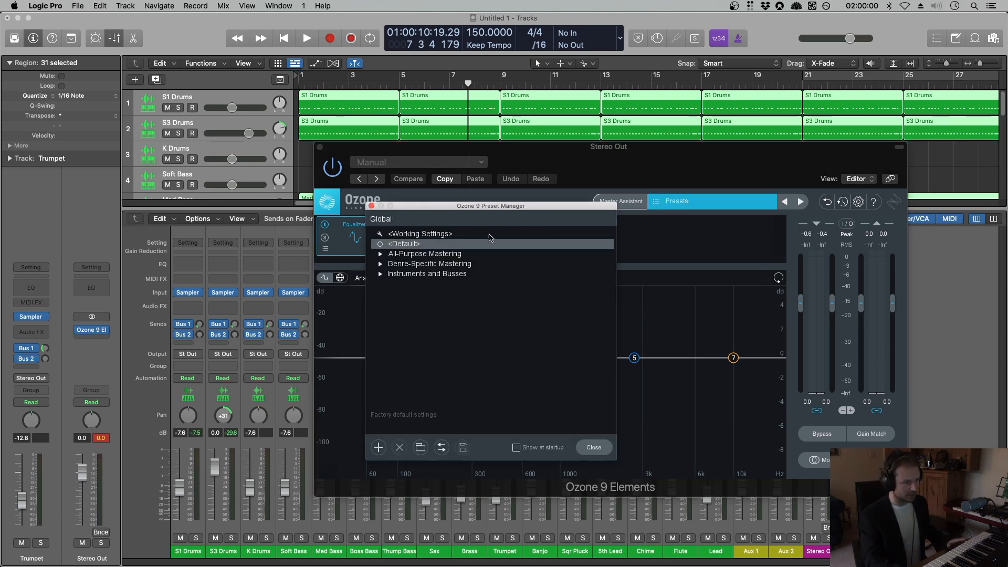
pyautogui.click(381, 264)
pyautogui.click(381, 264)
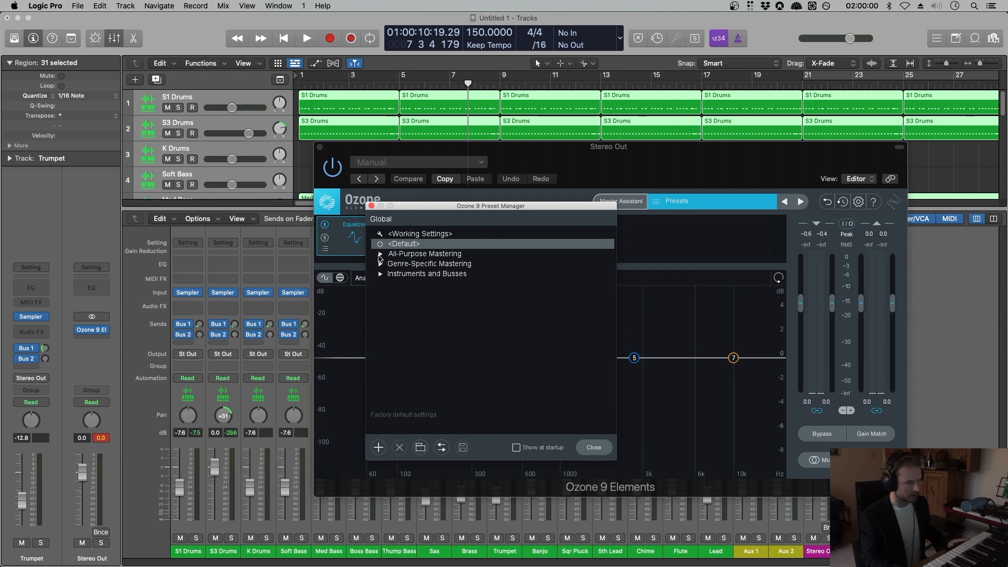
pyautogui.click(380, 254)
pyautogui.click(420, 354)
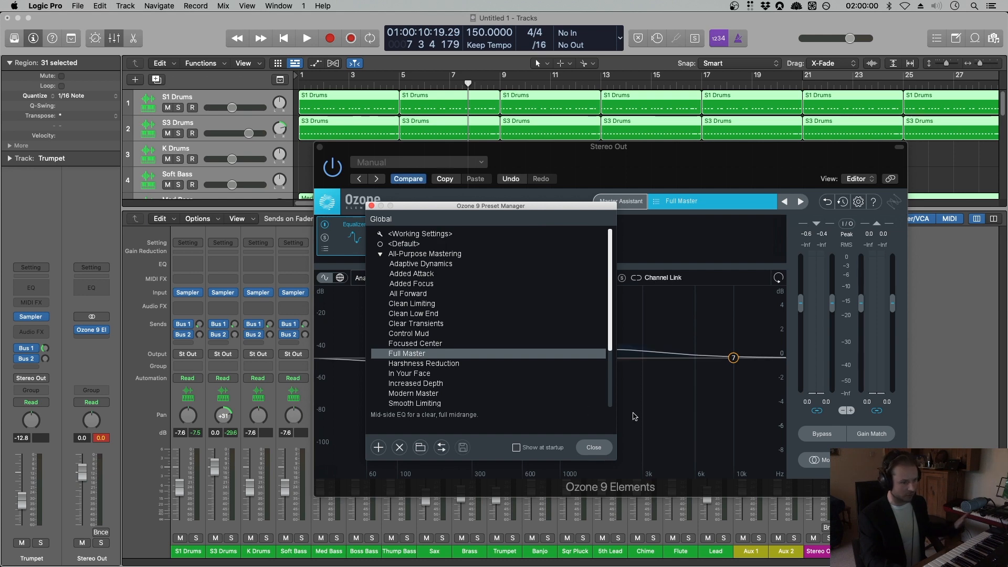
pyautogui.click(594, 448)
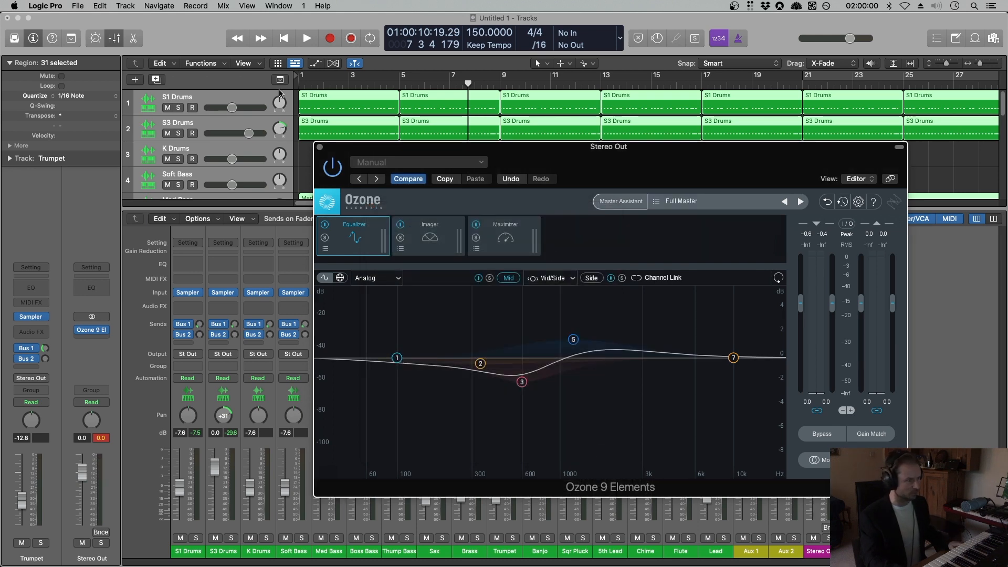
# Set Ozone's Maximizer ceiling to -0.1 dB while playing the song from the start, and close the plug-in window.
pyautogui.doubleClick(296, 84)
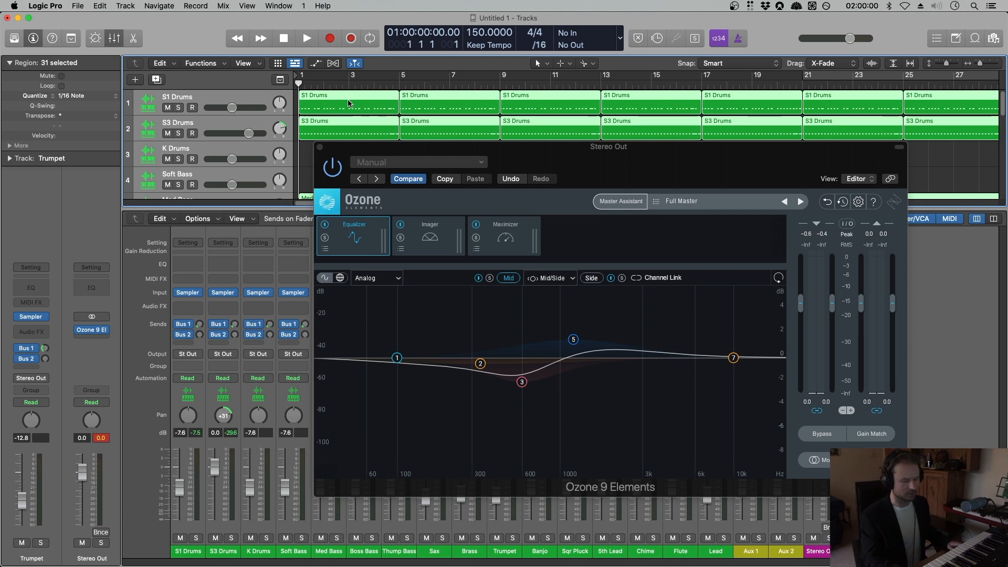
pyautogui.press('space')
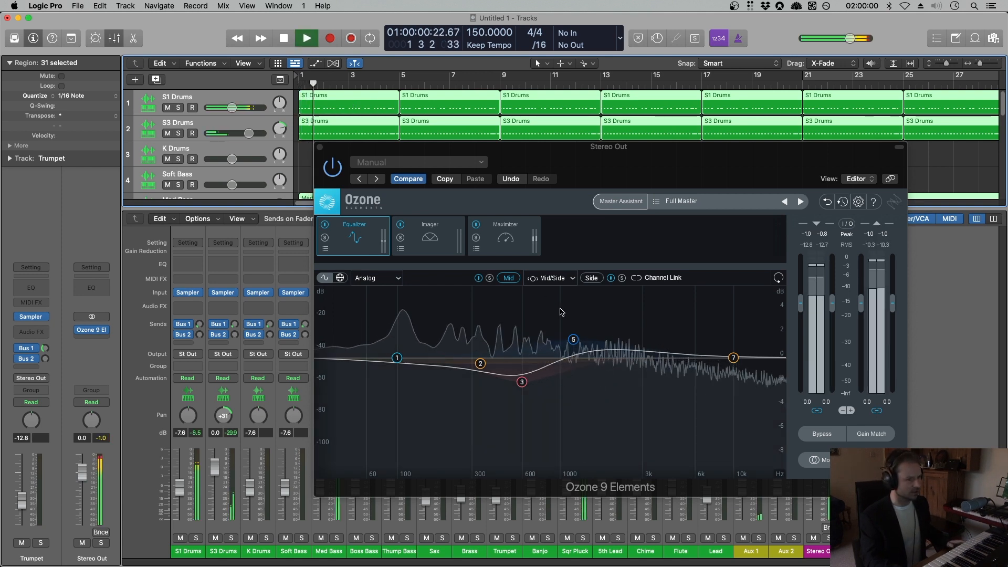
pyautogui.click(505, 236)
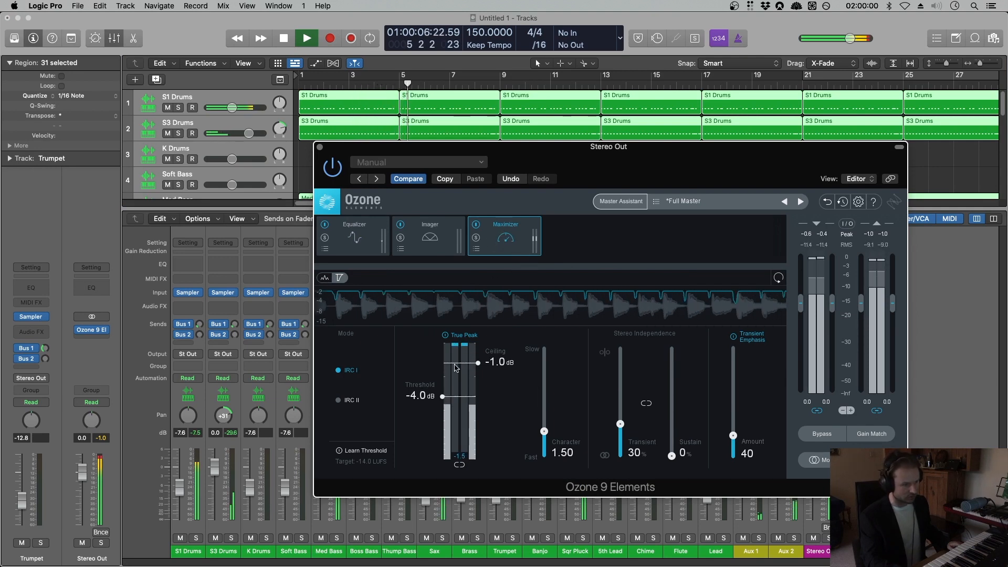
pyautogui.moveTo(479, 361); pyautogui.dragTo(479, 347)
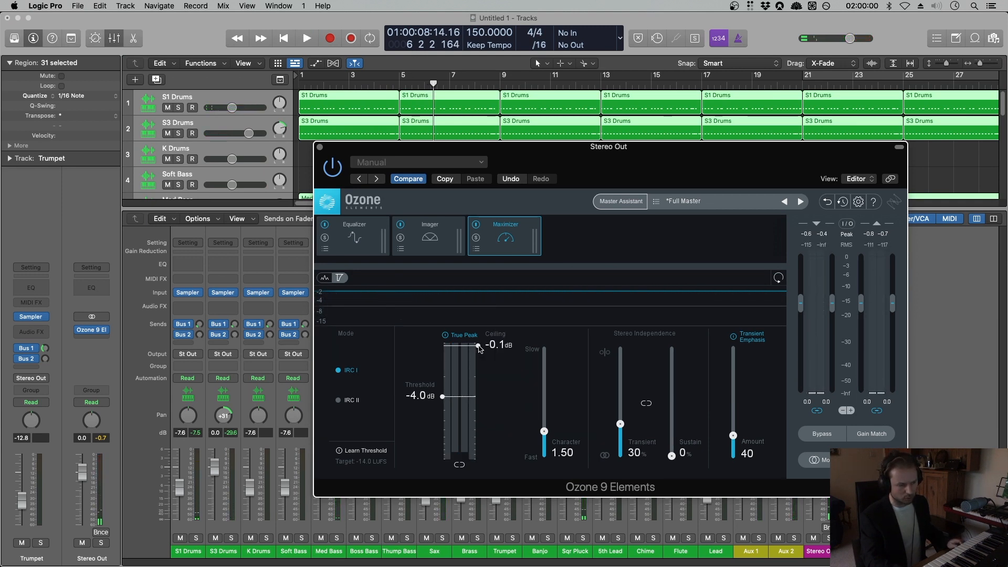
pyautogui.moveTo(479, 349); pyautogui.dragTo(478, 338)
pyautogui.press('space')
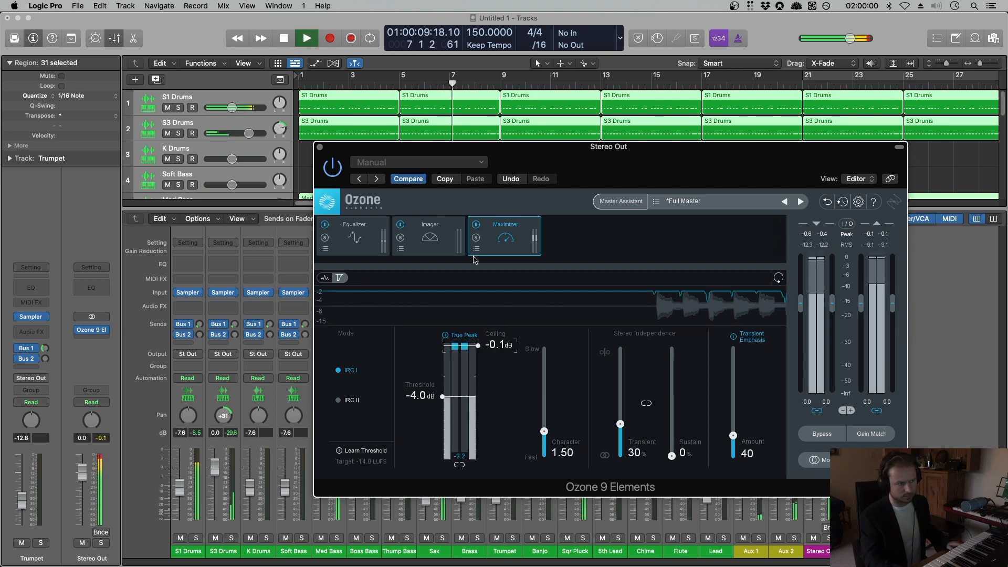
pyautogui.click(319, 147)
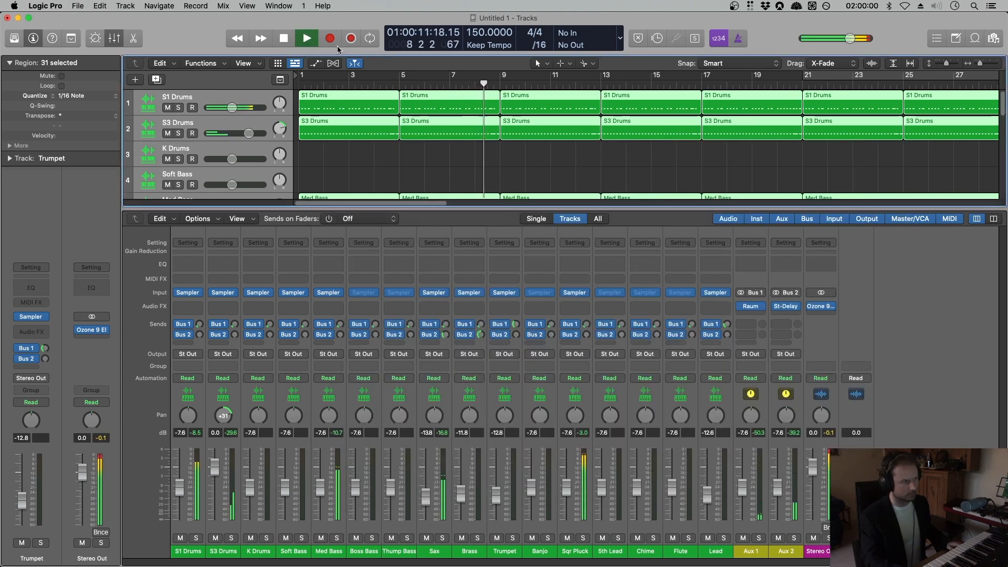
# Play the song from the start again and lower the Sax track's volume to -15.0 dB.
pyautogui.press('space')
pyautogui.press('Return')
pyautogui.press('space')
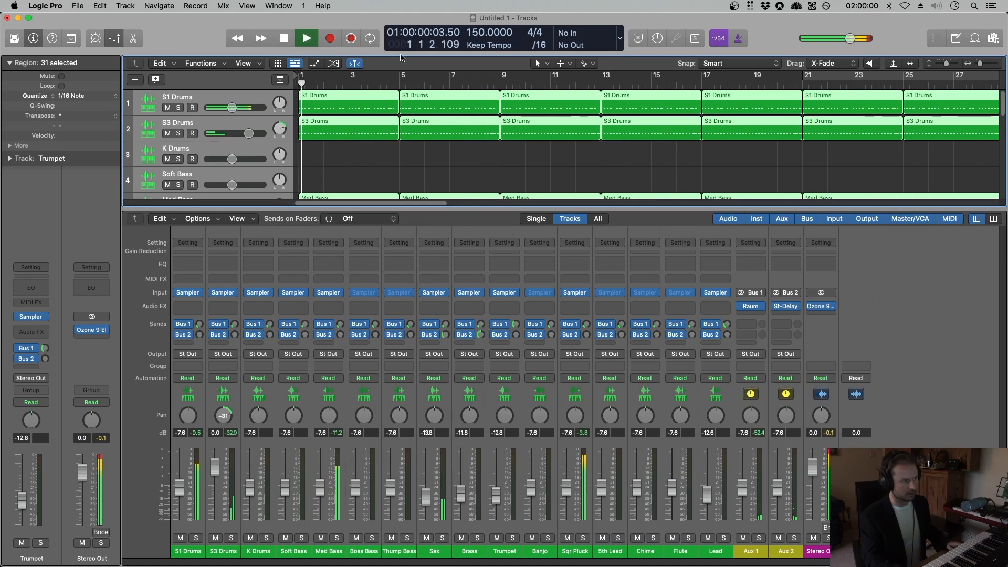
pyautogui.scroll(-3, 463, 169)
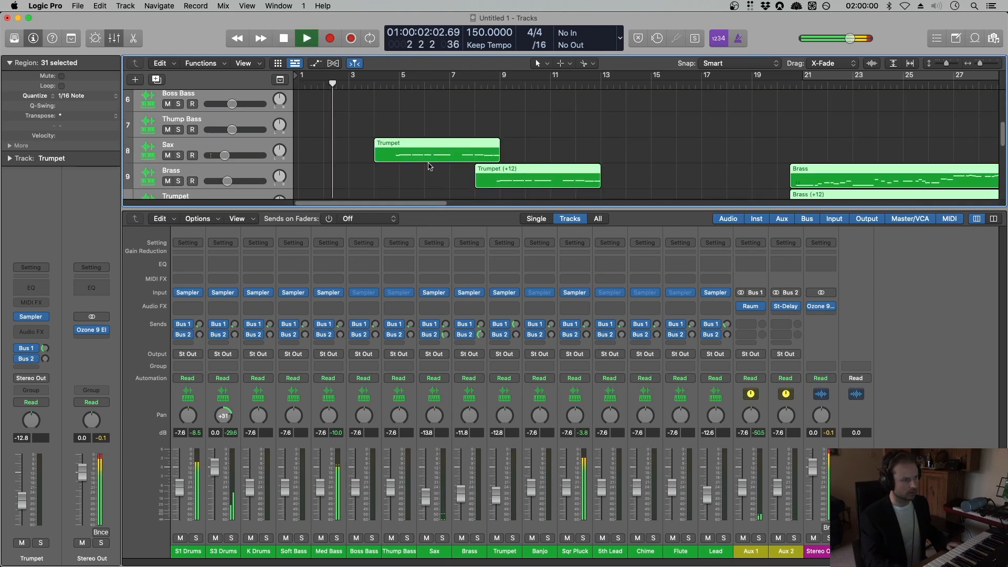
pyautogui.scroll(-3, 264, 147)
pyautogui.click(234, 149)
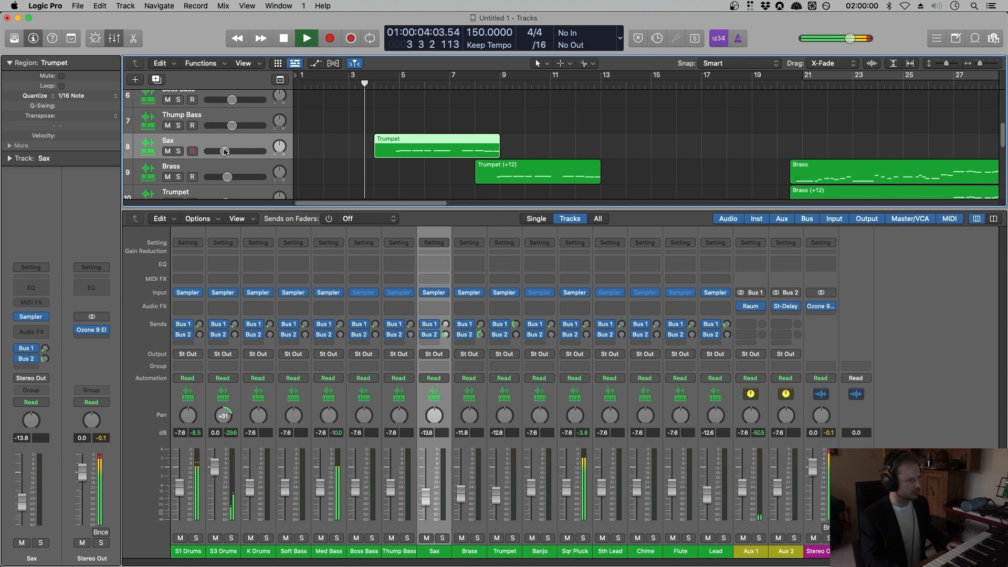
pyautogui.moveTo(225, 151); pyautogui.dragTo(222, 152)
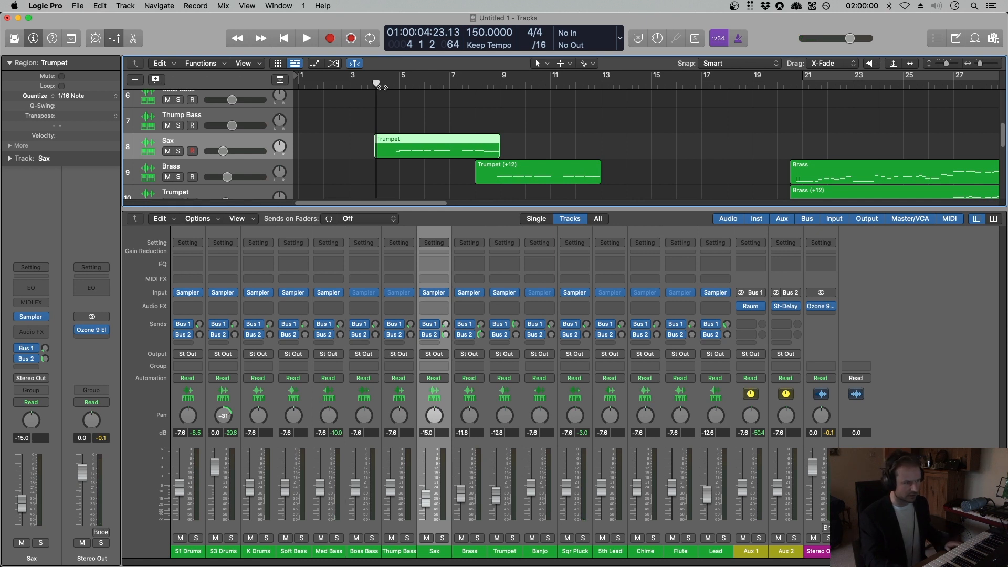
# Play the song and pan the Sax track to +14 and the Brass track to -14.
pyautogui.press('space')
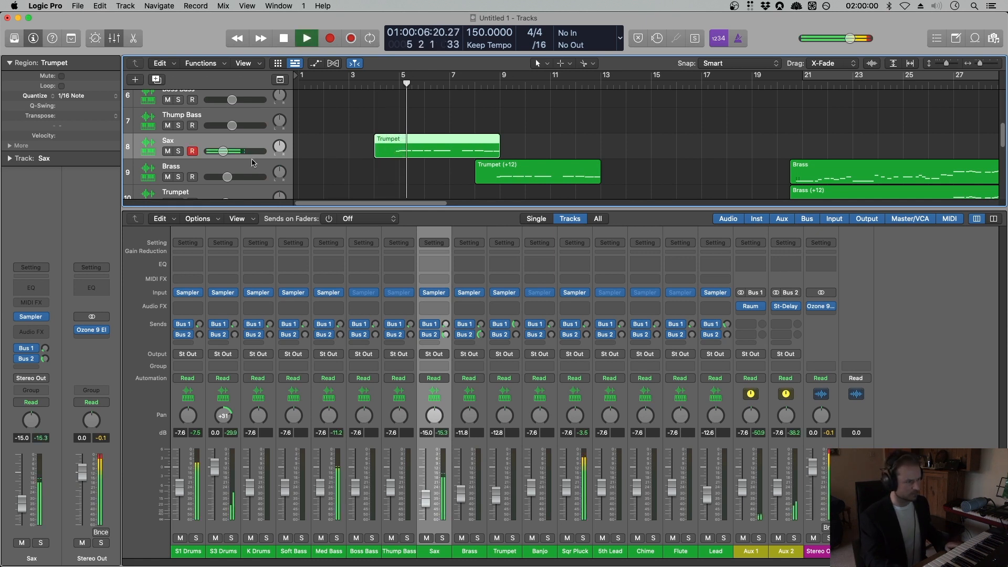
pyautogui.click(335, 145)
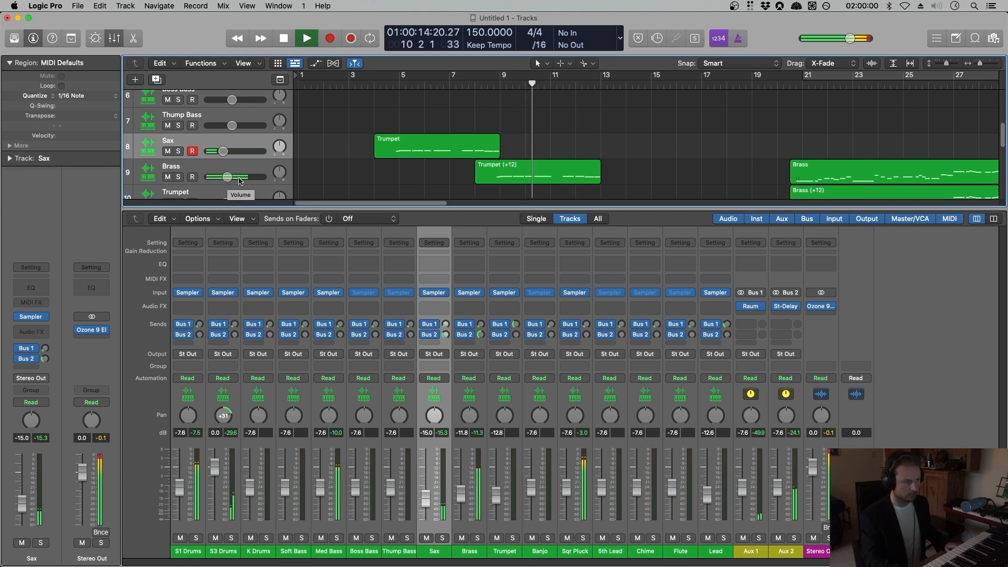
pyautogui.moveTo(279, 170); pyautogui.dragTo(284, 147)
pyautogui.hscroll(5, 452, 173)
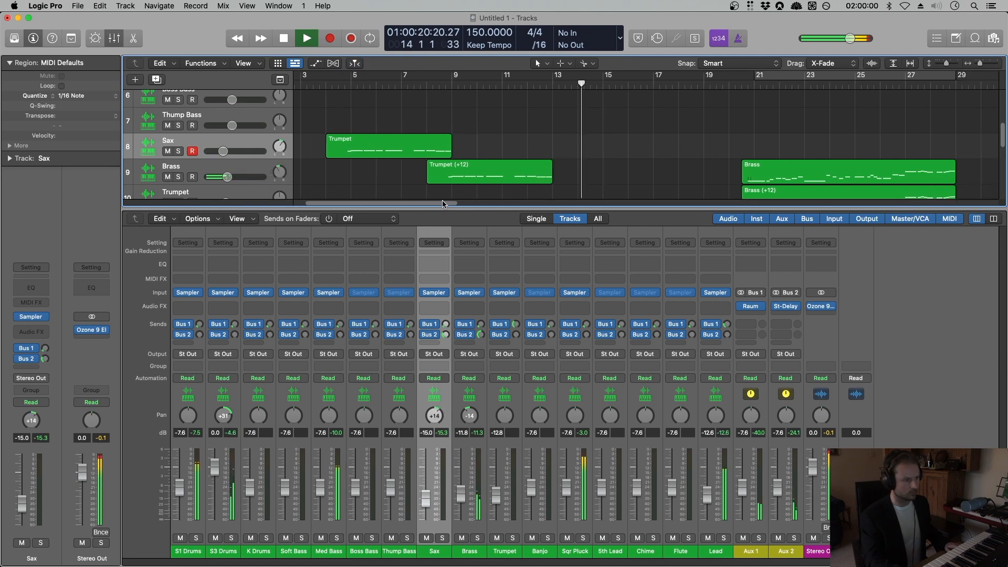
# Lower the Lead track's volume to -14.2 dB and set its Bus 1 send to about -9.5 dB.
pyautogui.scroll(-5, 460, 182)
pyautogui.scroll(-2, 460, 182)
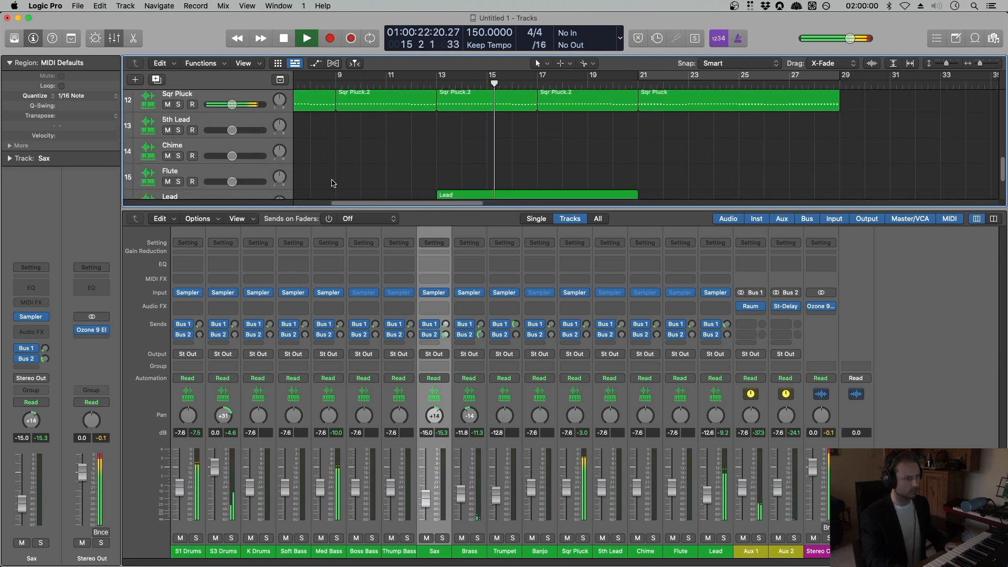
pyautogui.scroll(-3, 294, 182)
pyautogui.moveTo(221, 145); pyautogui.dragTo(220, 145)
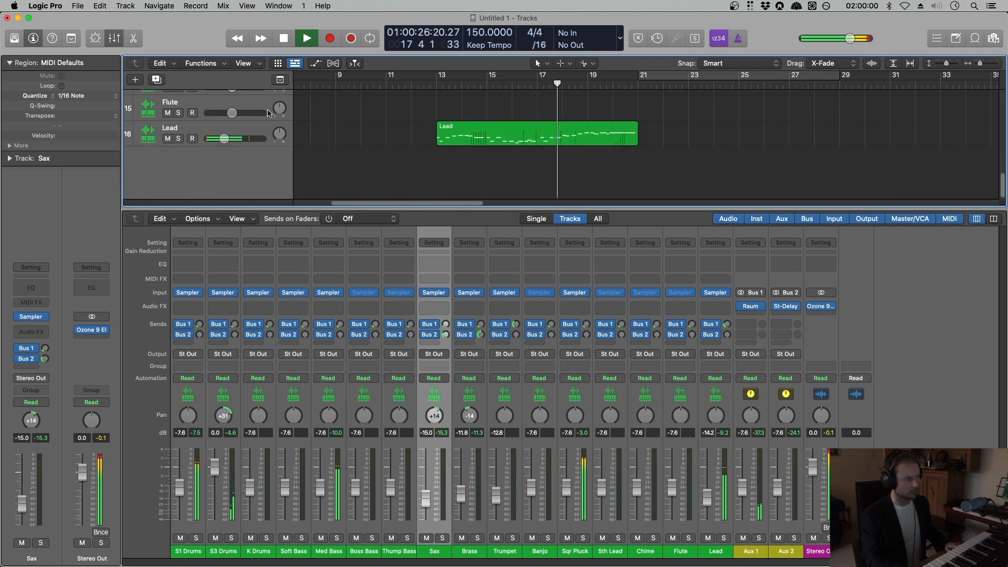
pyautogui.click(250, 131)
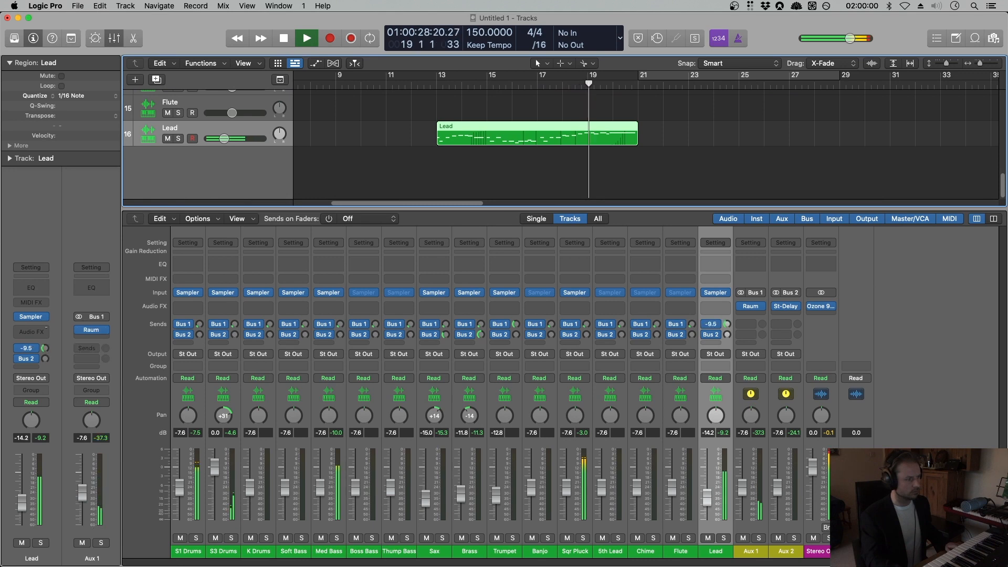
# Raise the Trumpet track's volume to -11.6 dB, stop playback and insert a stereo Sample Delay on its channel.
pyautogui.scroll(6, 700, 167)
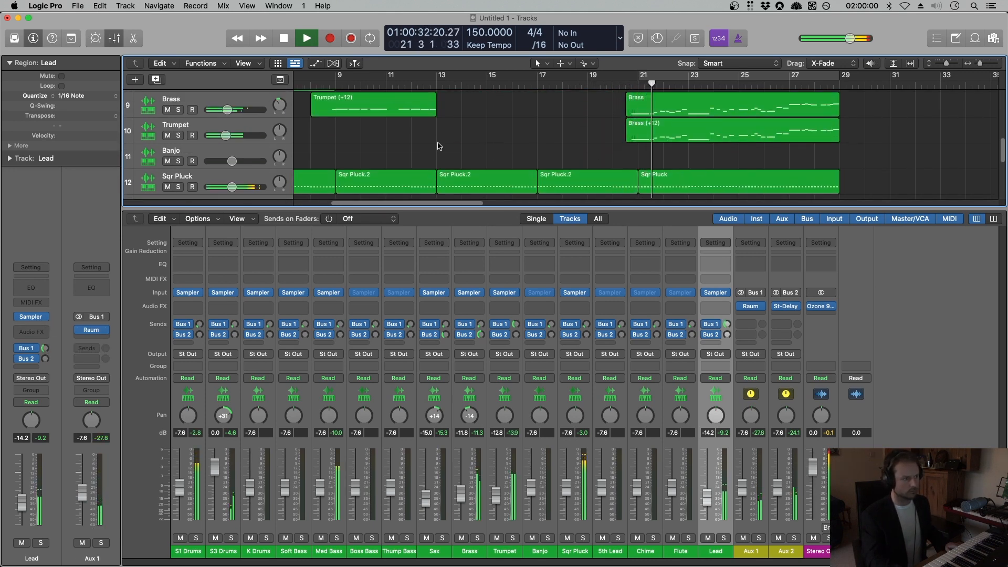
pyautogui.moveTo(229, 134); pyautogui.dragTo(231, 135)
pyautogui.press('space')
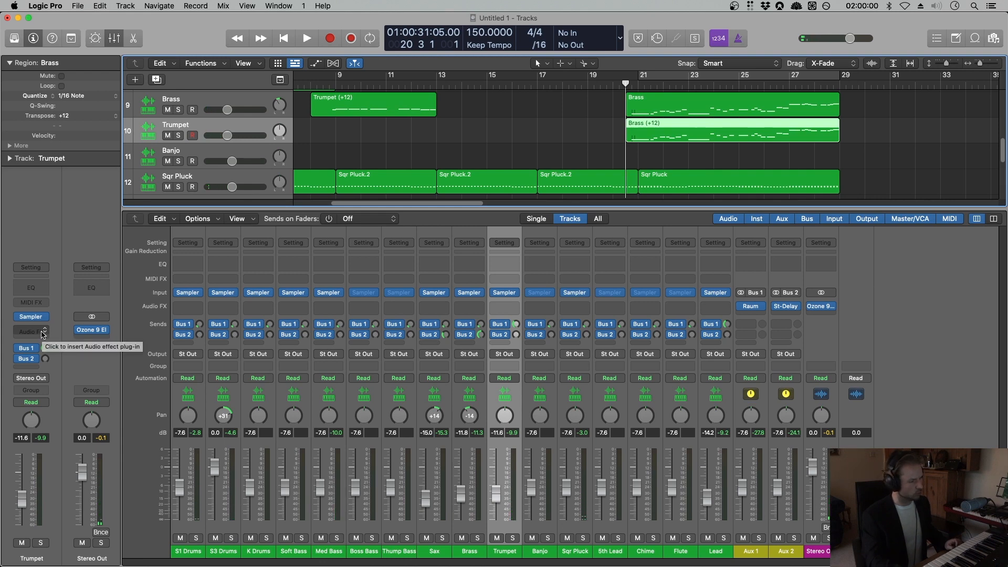
pyautogui.click(42, 334)
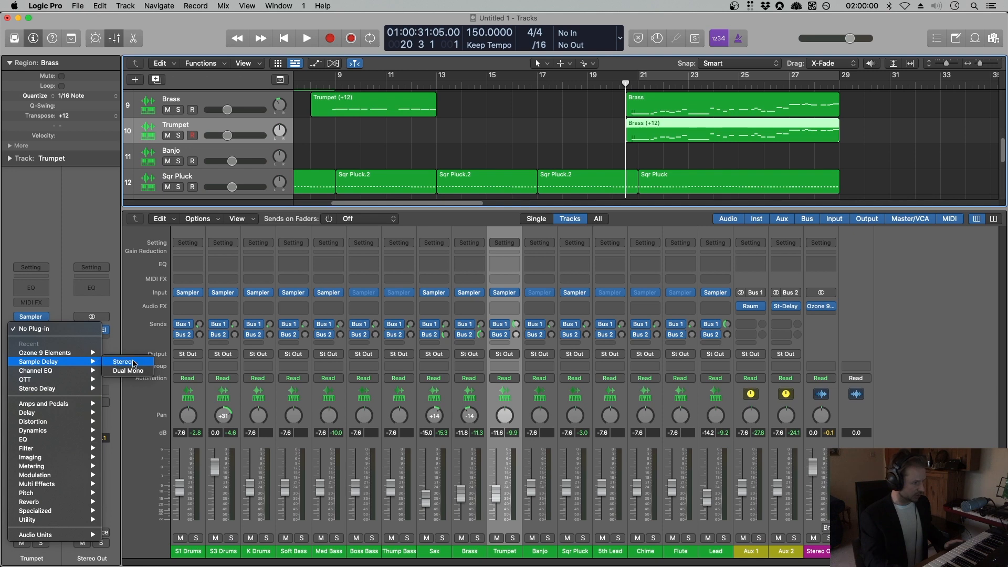
pyautogui.click(126, 362)
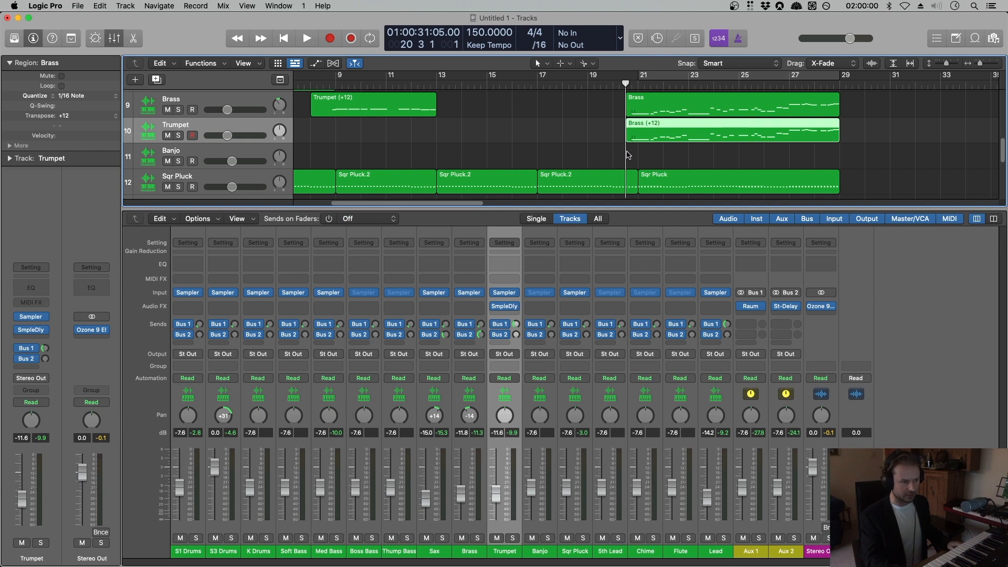
# Play the Brass and Trumpet section and lower the Trumpet track's volume to -12.2 dB.
pyautogui.scroll(2, 624, 155)
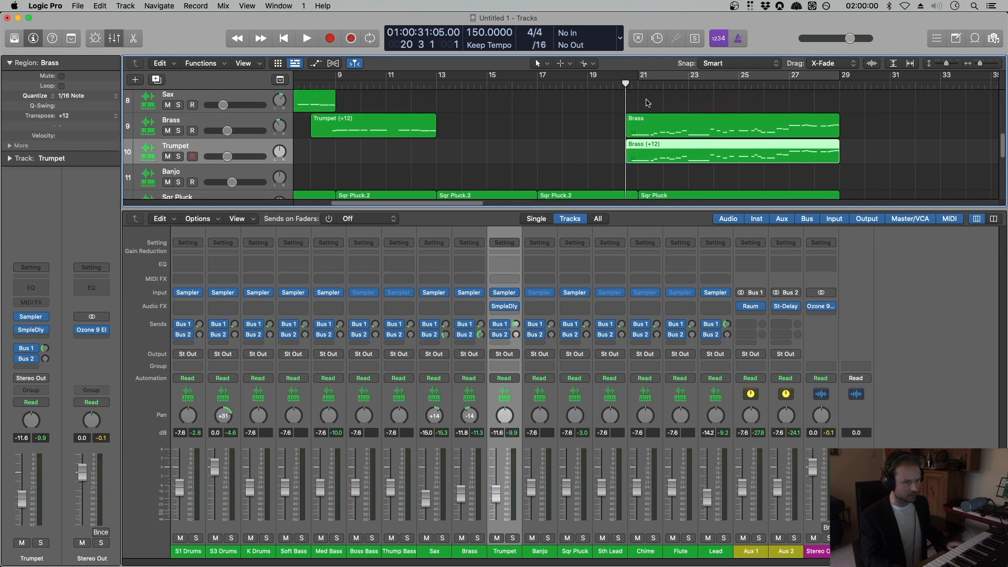
pyautogui.press('space')
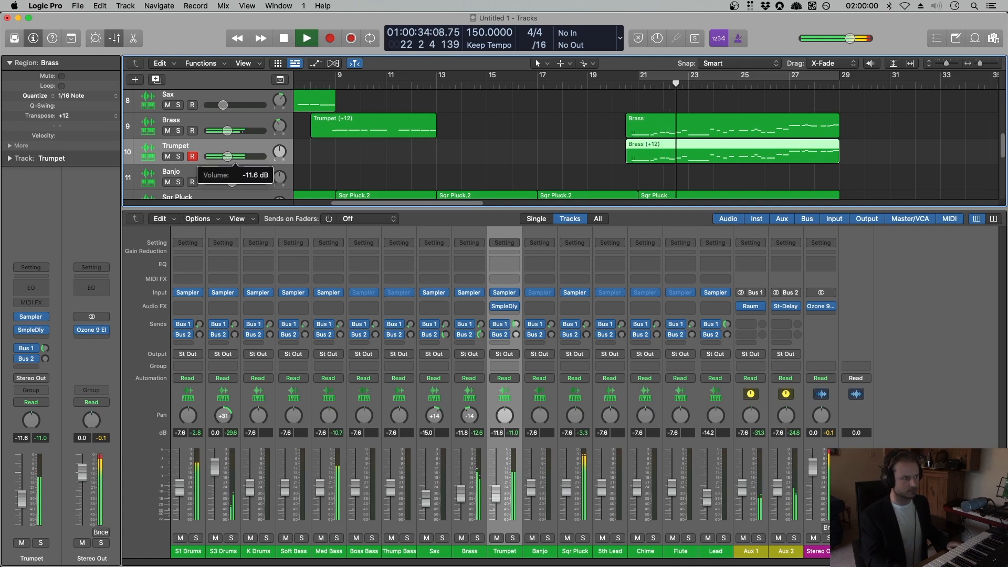
pyautogui.press('space')
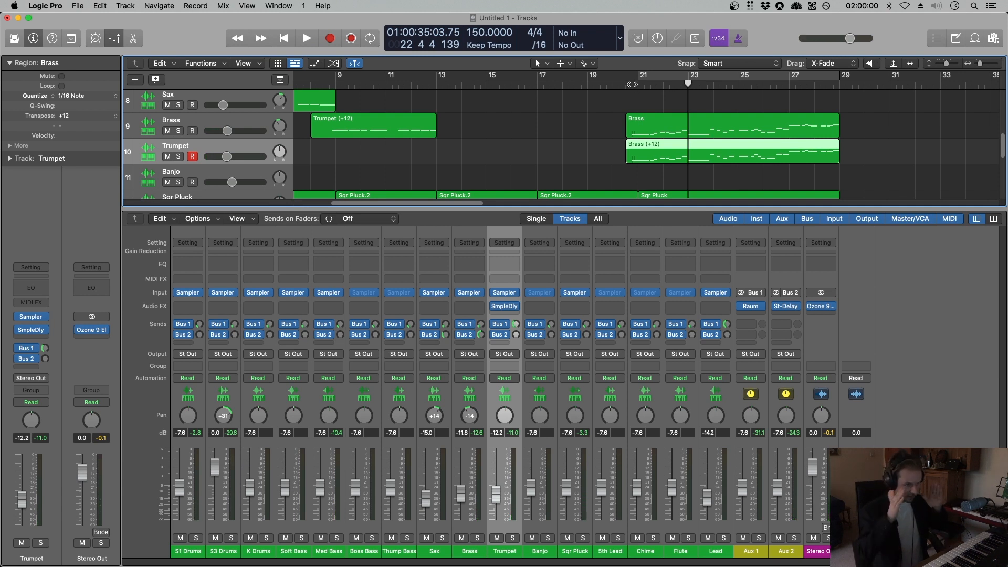
# Play the song from bar 21 and turn on a cycle range over bars 21 to 29.
pyautogui.click(630, 84)
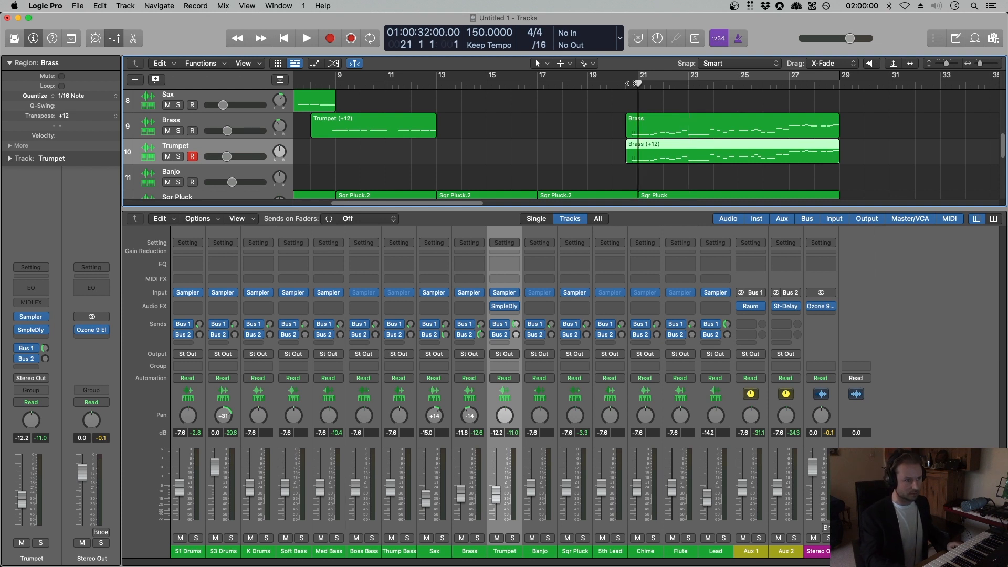
pyautogui.press('space')
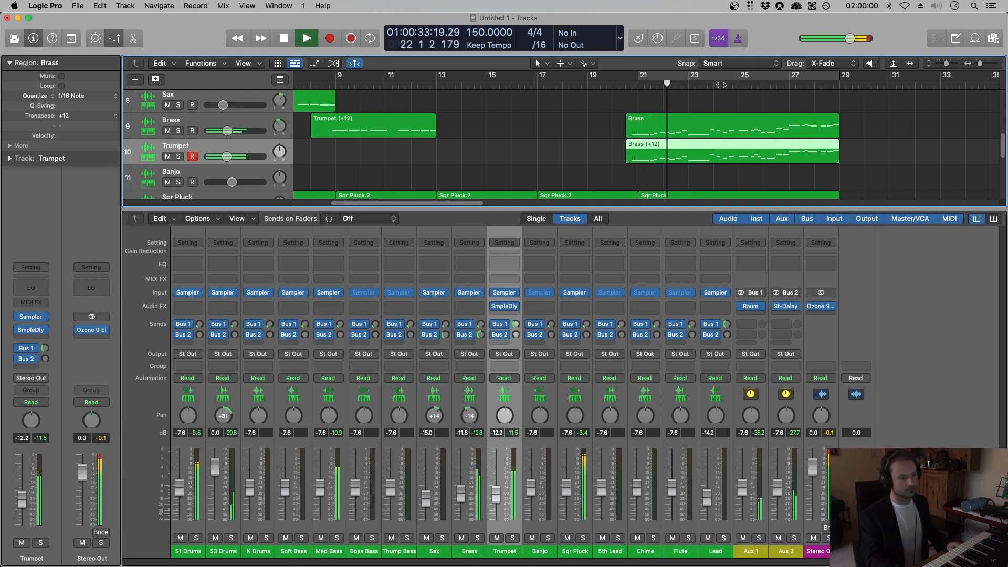
pyautogui.scroll(3, 781, 142)
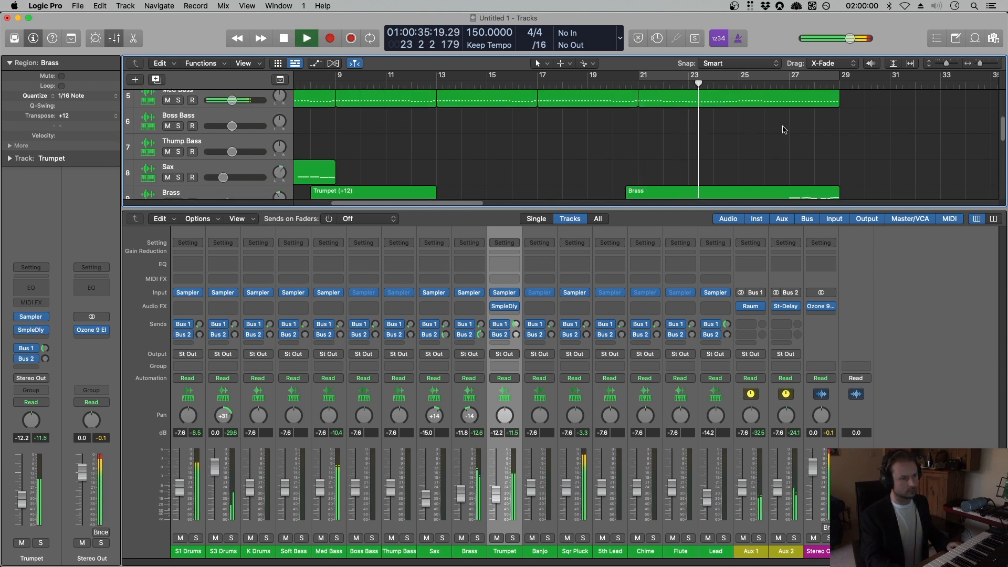
pyautogui.scroll(-5, 748, 164)
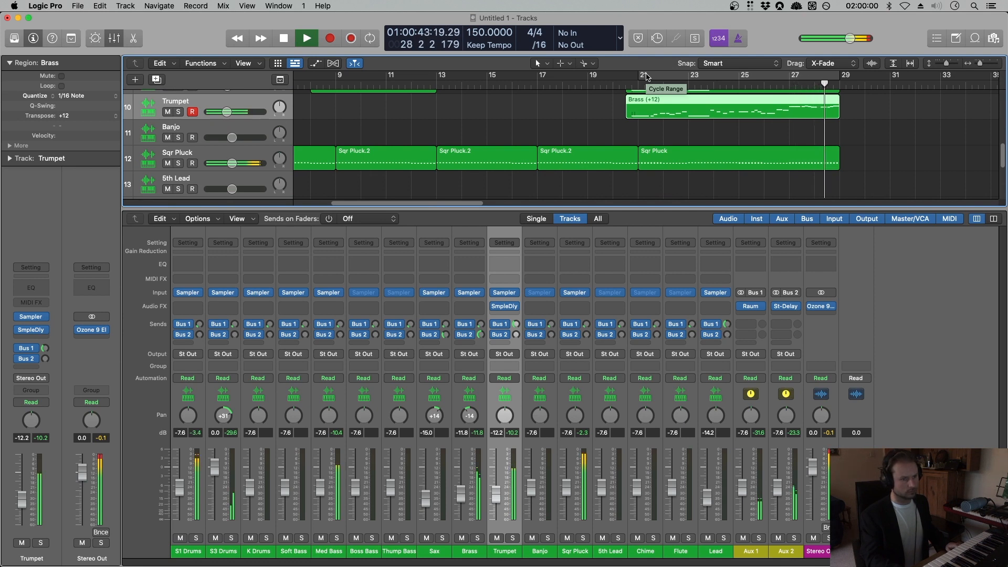
pyautogui.click(641, 74)
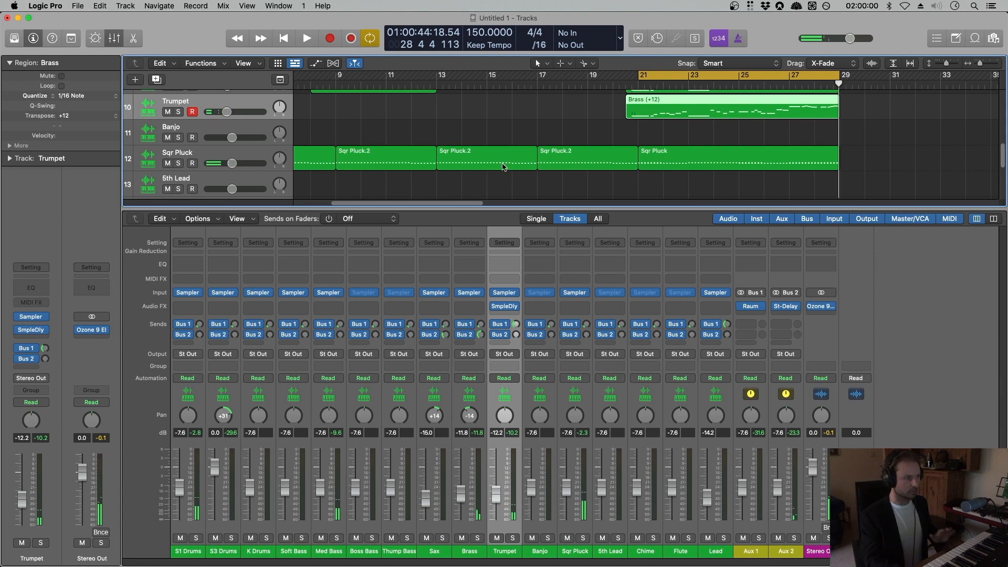
# Look through the lower tracks for an unused instrument and select the Chime track.
pyautogui.scroll(-5, 503, 164)
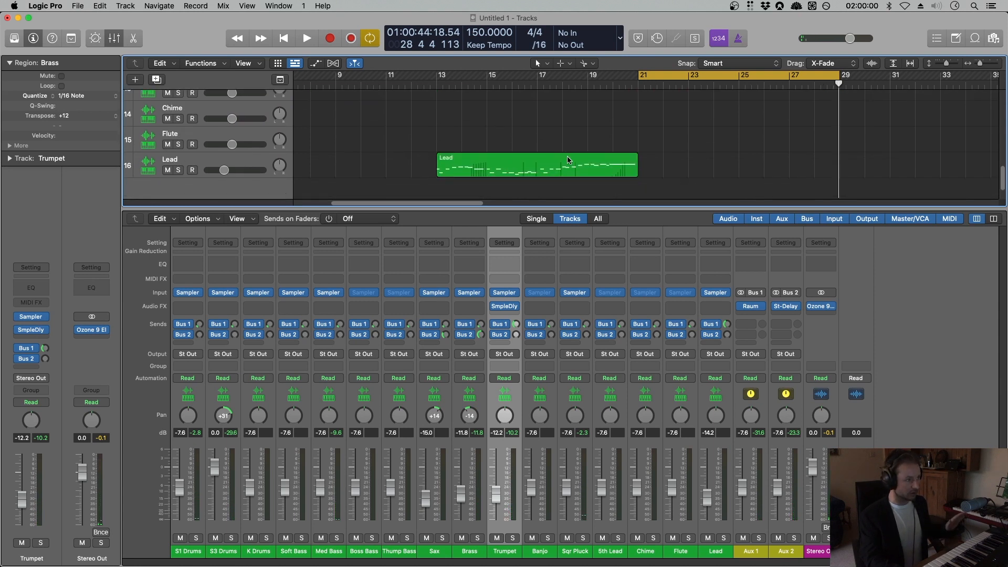
pyautogui.scroll(3, 568, 159)
pyautogui.scroll(-4, 551, 163)
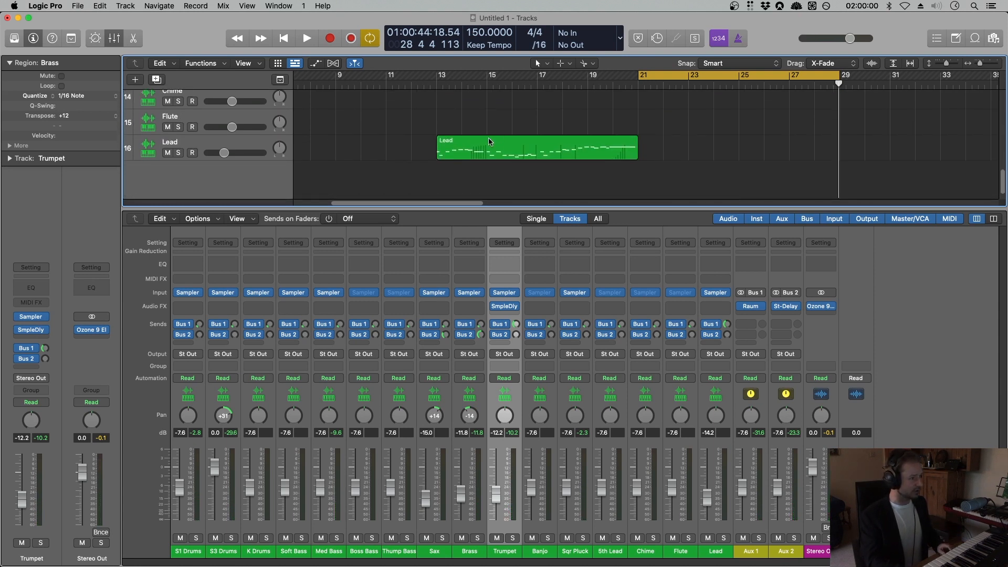
pyautogui.scroll(1, 348, 143)
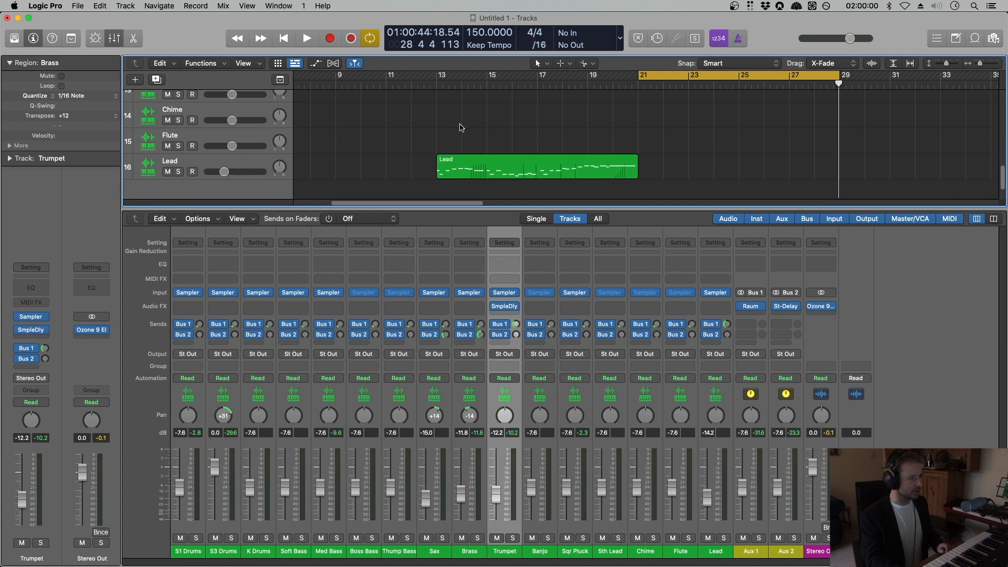
pyautogui.scroll(5, 460, 127)
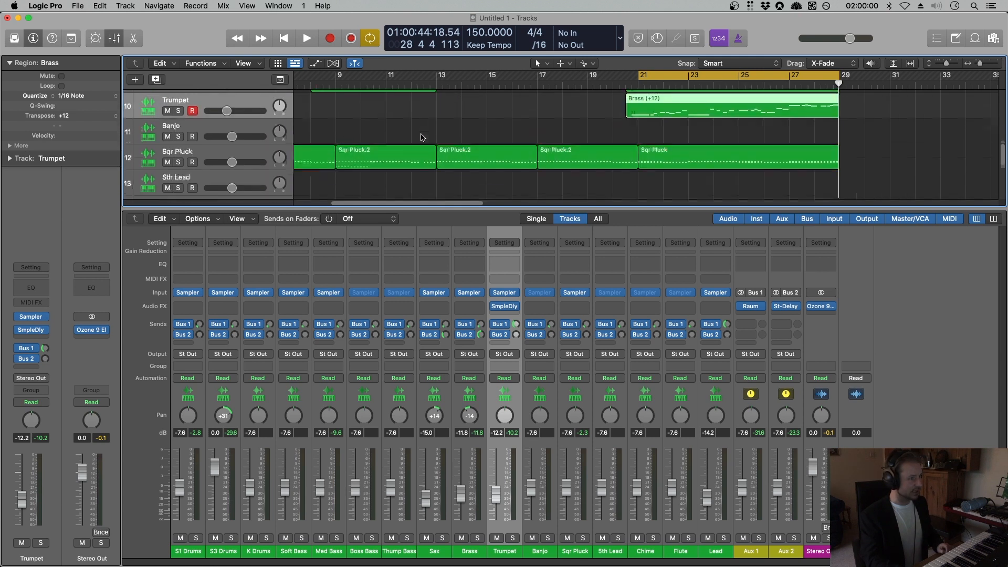
pyautogui.scroll(-5, 422, 137)
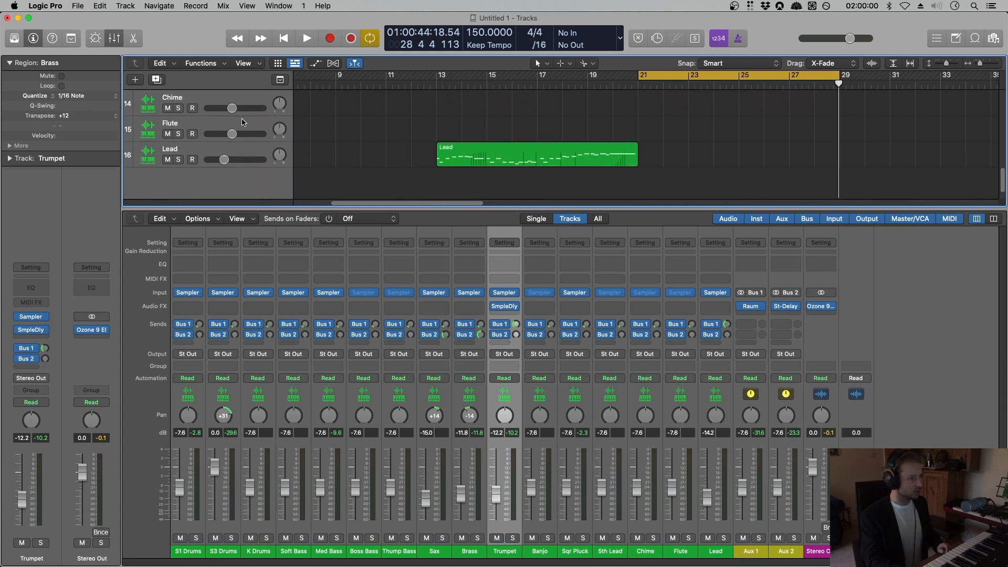
pyautogui.click(244, 126)
pyautogui.click(250, 105)
# Copy the Sqr Pluck region at bar 21 onto the Chime track at the same position.
pyautogui.scroll(5, 602, 147)
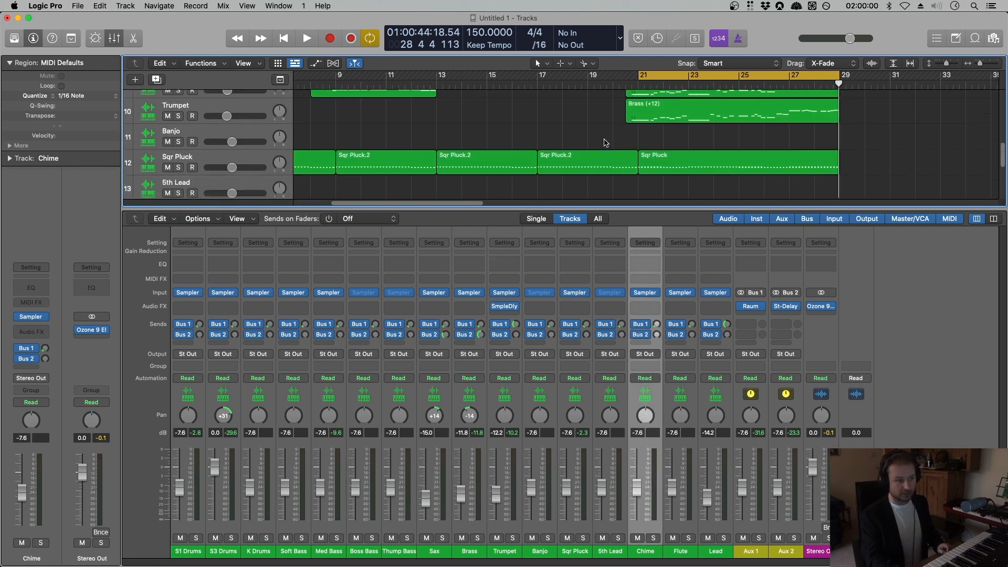
pyautogui.scroll(-4, 598, 157)
pyautogui.scroll(6, 693, 169)
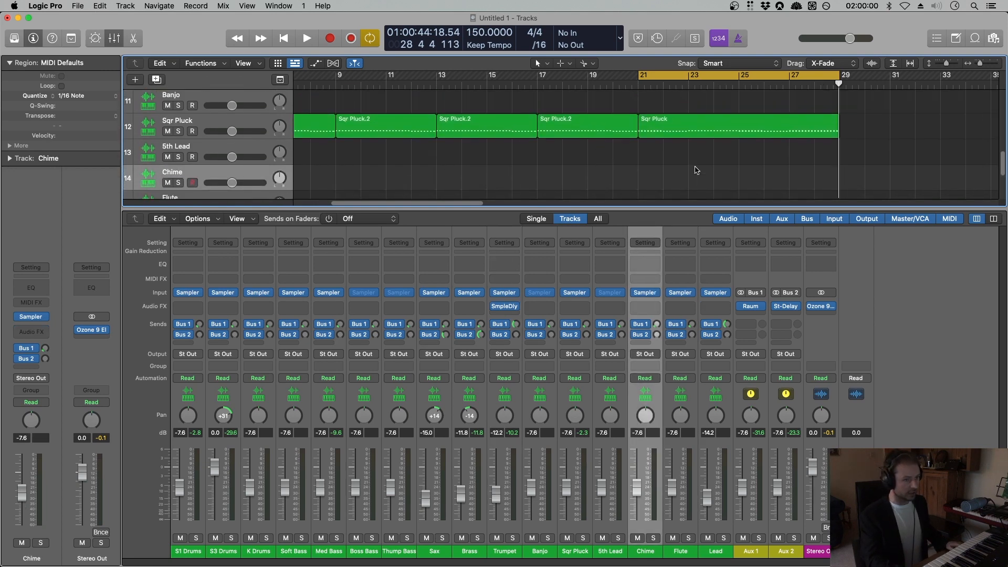
pyautogui.scroll(6, 695, 169)
pyautogui.scroll(-3, 692, 169)
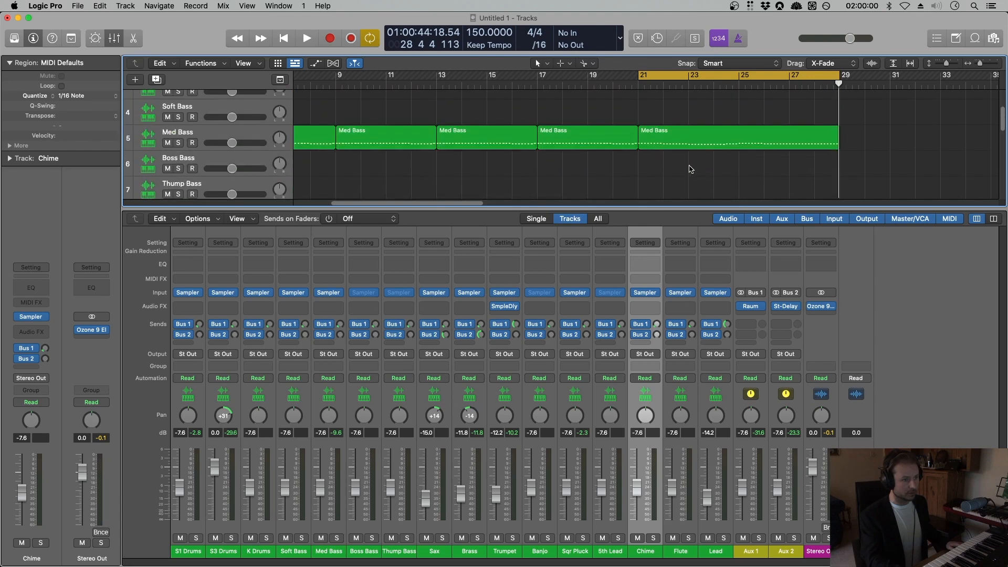
pyautogui.scroll(-7, 677, 169)
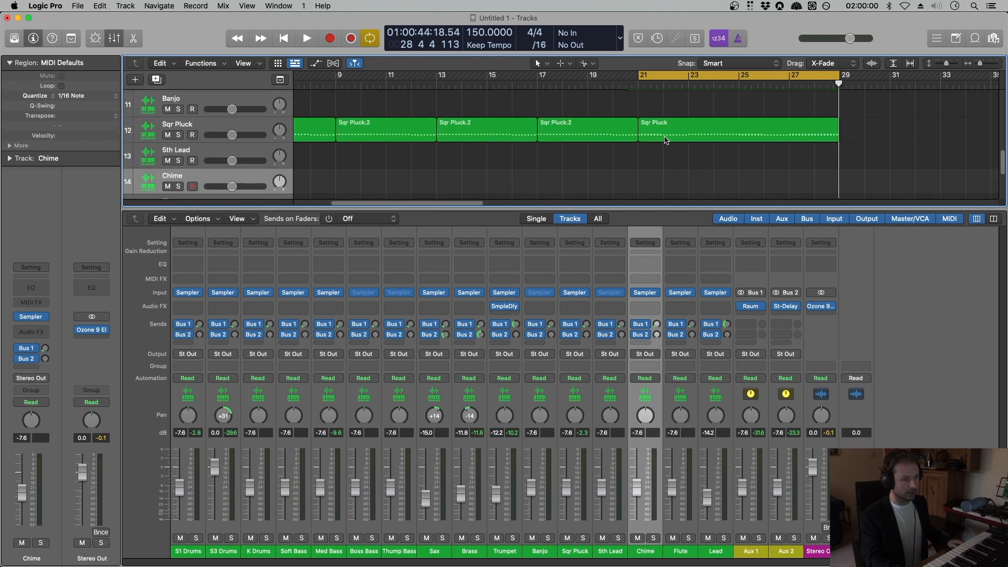
pyautogui.click(665, 139)
pyautogui.scroll(-1, 662, 152)
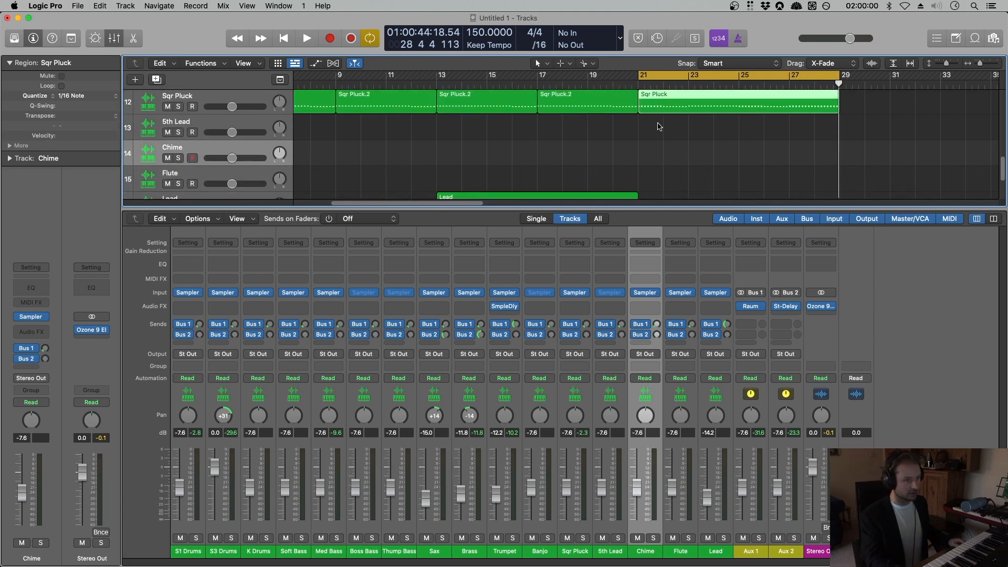
pyautogui.moveTo(659, 105); pyautogui.dragTo(661, 152)
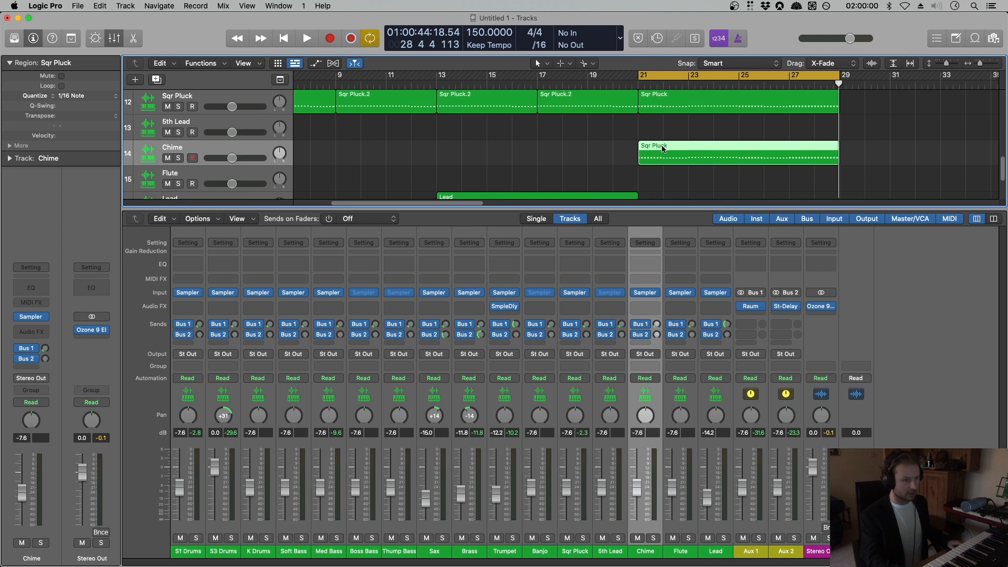
# Open the copied region on the Chime track in the Piano Roll and lengthen all its notes slightly.
pyautogui.doubleClick(662, 149)
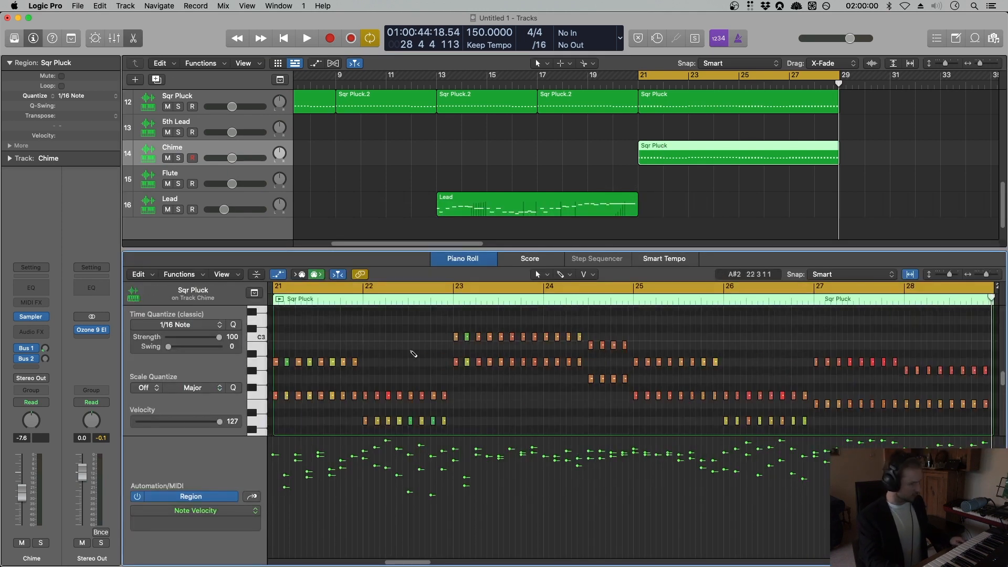
pyautogui.press('super+a')
pyautogui.moveTo(356, 362); pyautogui.dragTo(363, 361)
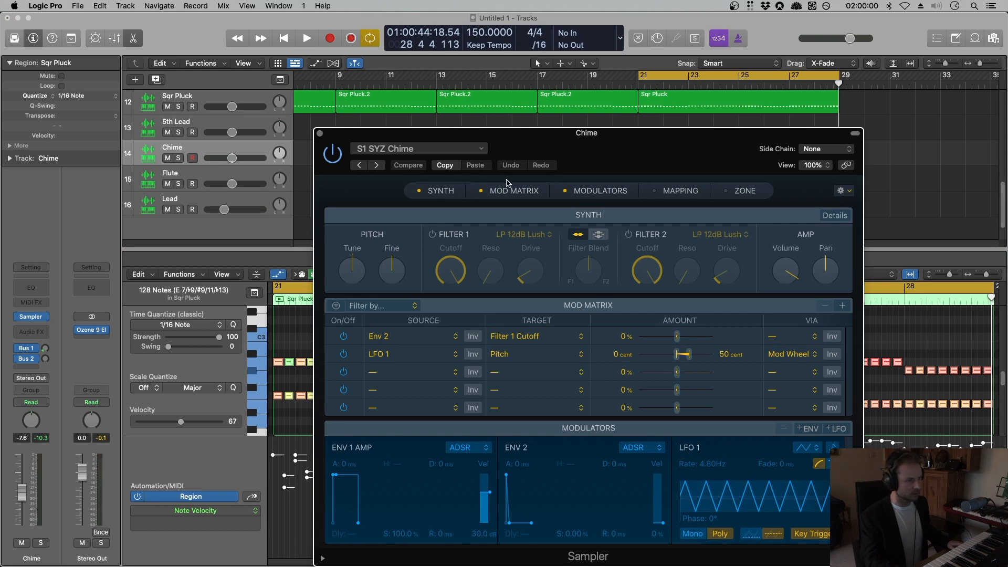
# Load the S3 ICZ Pizzicato instrument from STH Instruments.sf2.bk into the Chime track's Sampler.
pyautogui.click(409, 150)
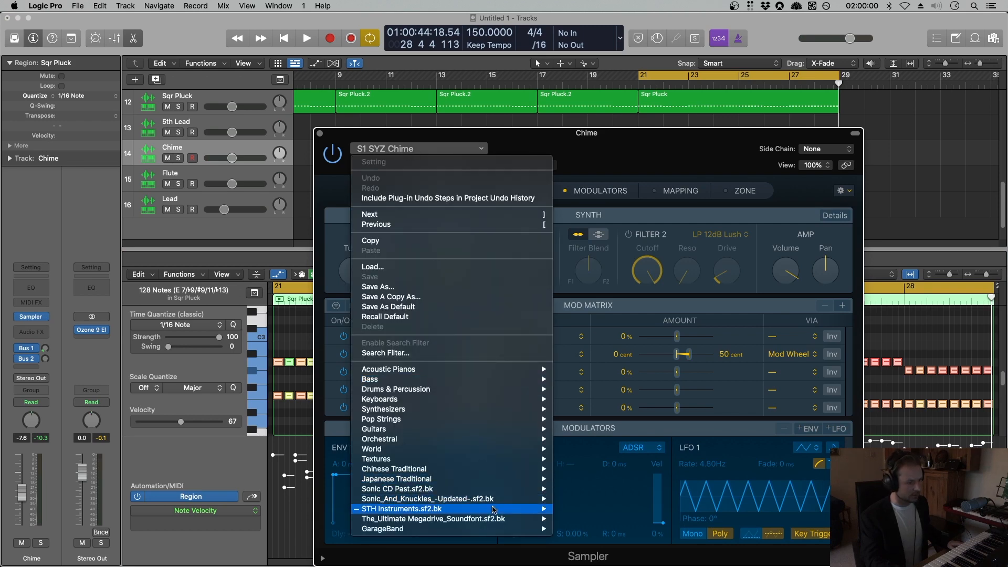
pyautogui.moveTo(517, 512)
pyautogui.scroll(-15, 619, 364)
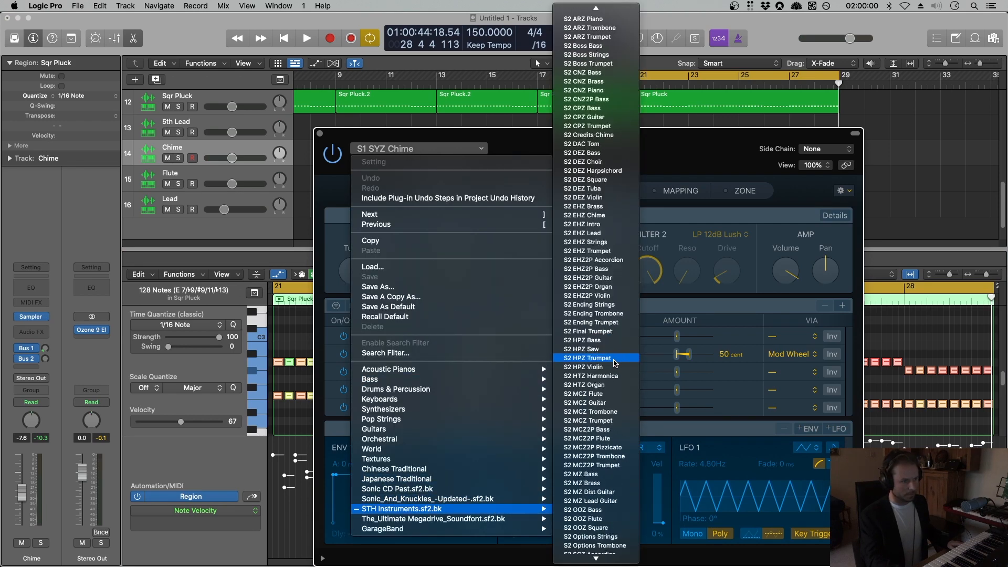
pyautogui.scroll(-15, 622, 370)
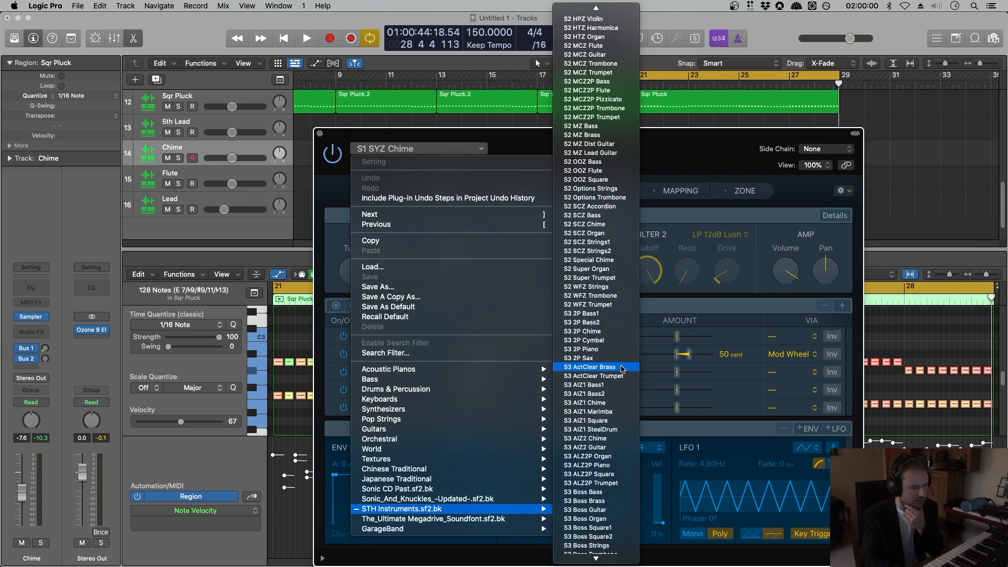
pyautogui.scroll(-4, 621, 369)
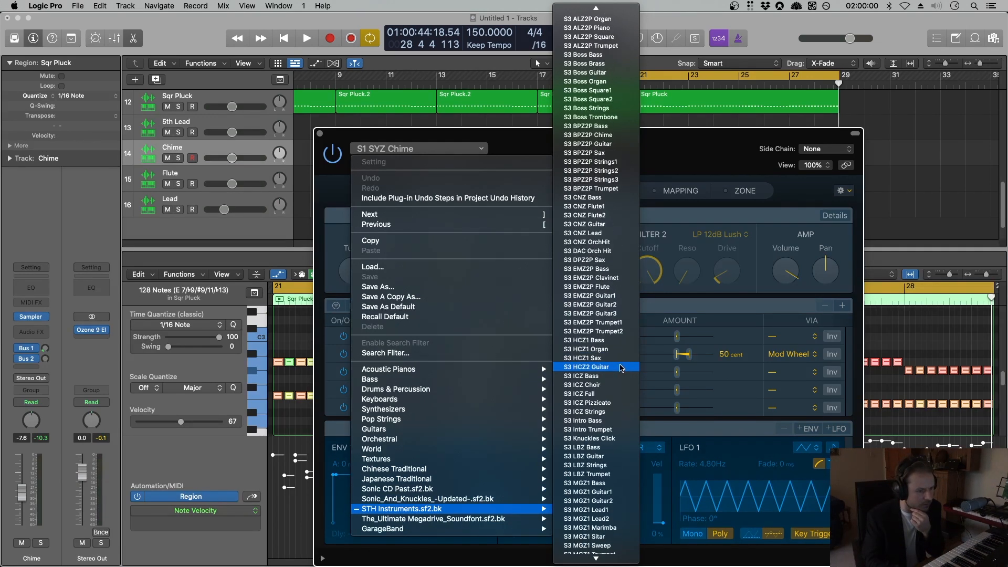
pyautogui.click(618, 403)
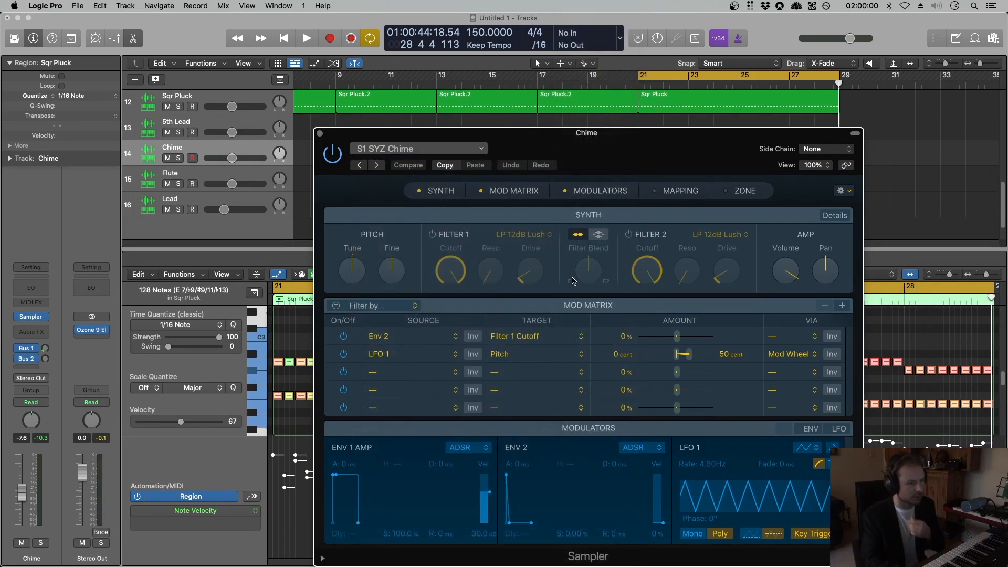
pyautogui.click(320, 133)
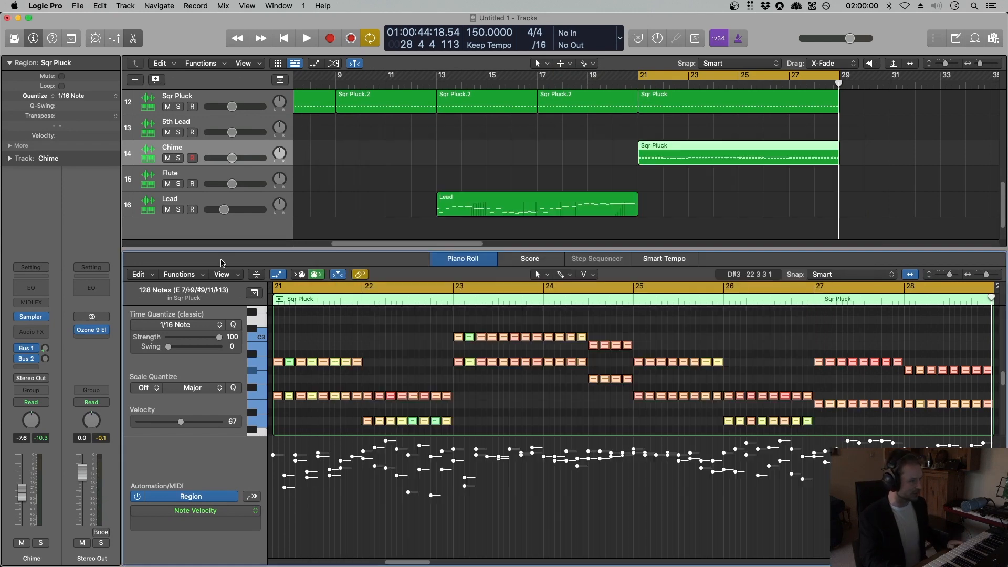
# Insert an Arpeggiator on the Chime track and play the section from bar 21.
pyautogui.click(29, 302)
pyautogui.click(32, 316)
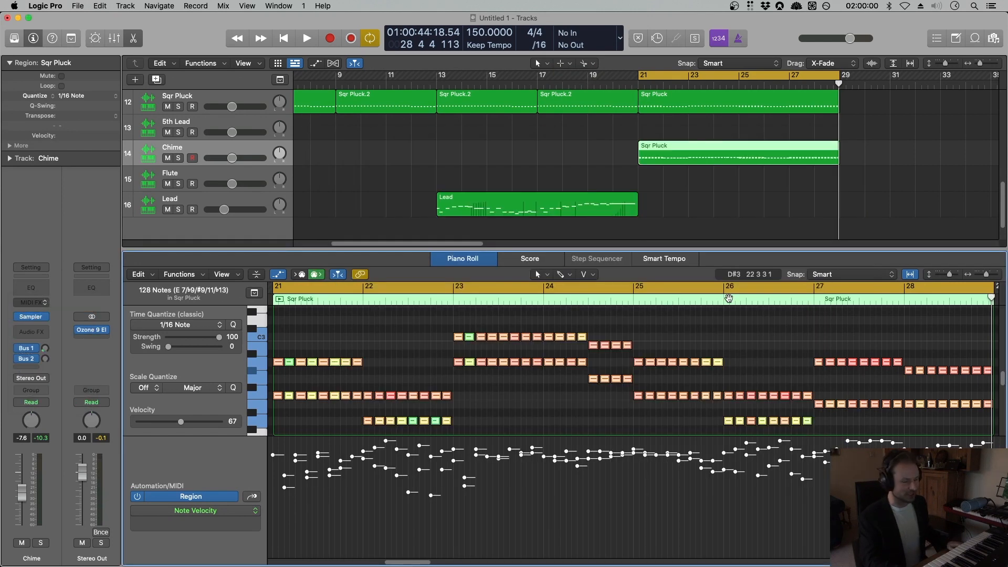
pyautogui.press('space')
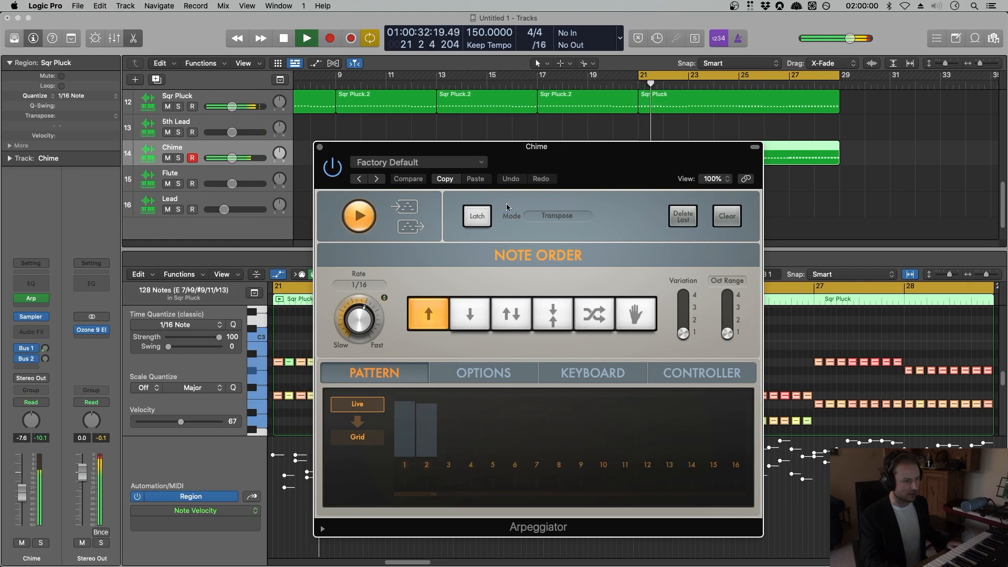
pyautogui.moveTo(554, 147); pyautogui.dragTo(548, 220)
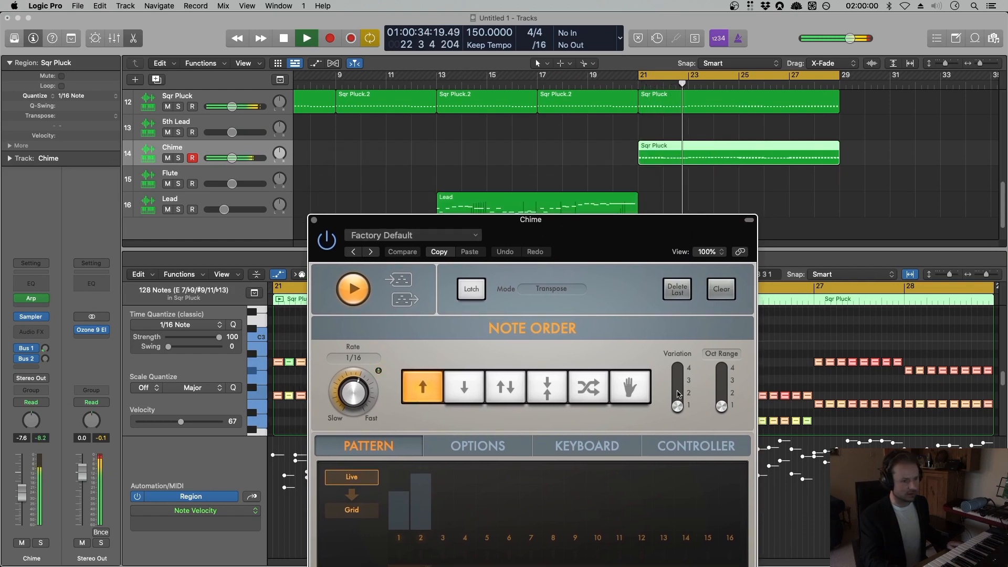
# Try the Chime arpeggiator's octave range at 3 and at 2 while the section plays.
pyautogui.moveTo(680, 408)
pyautogui.mouseDown()
pyautogui.moveTo(679, 397)
pyautogui.moveTo(727, 393)
pyautogui.moveTo(679, 420)
pyautogui.mouseUp()
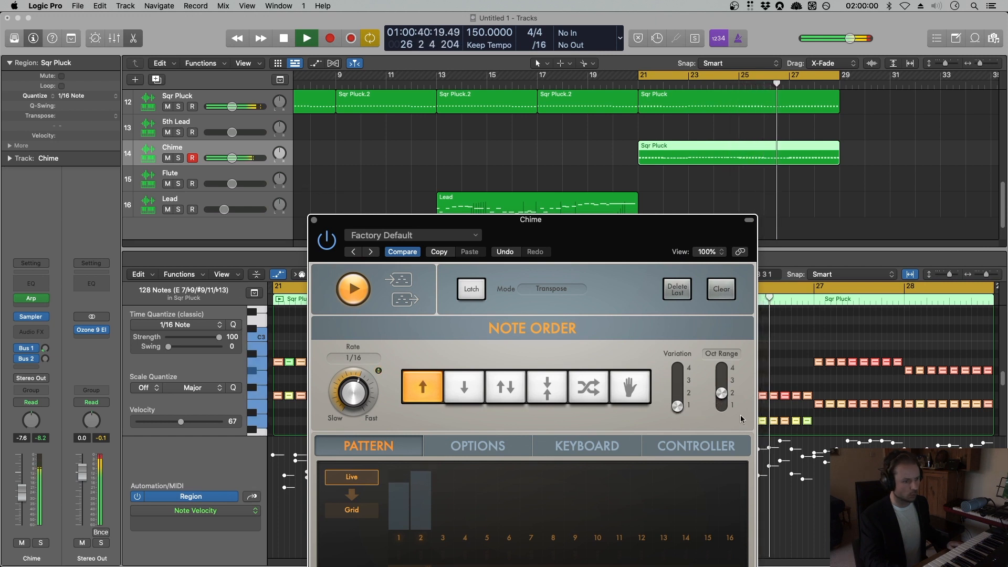
pyautogui.moveTo(721, 392); pyautogui.dragTo(723, 380)
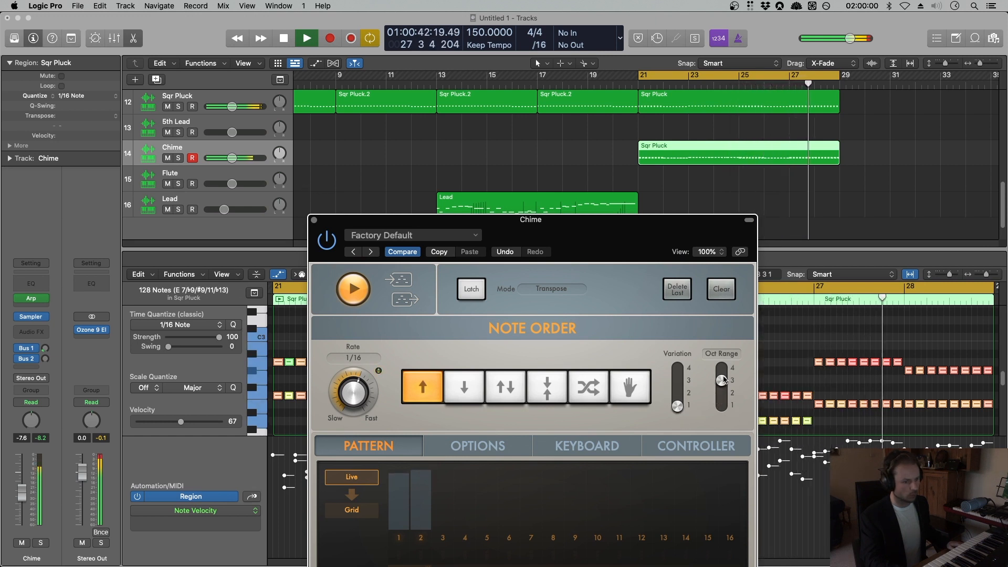
pyautogui.click(581, 140)
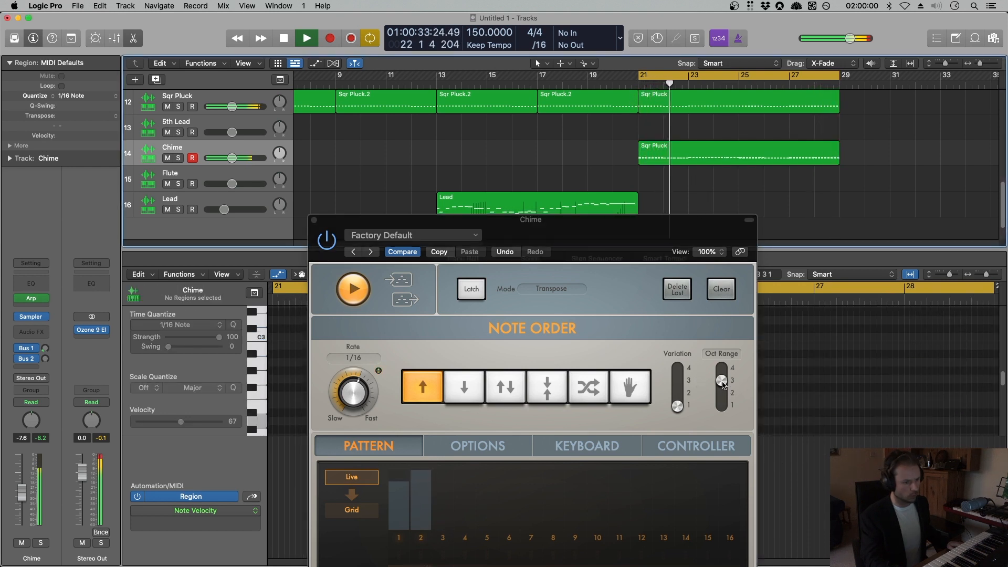
pyautogui.moveTo(721, 381); pyautogui.dragTo(725, 399)
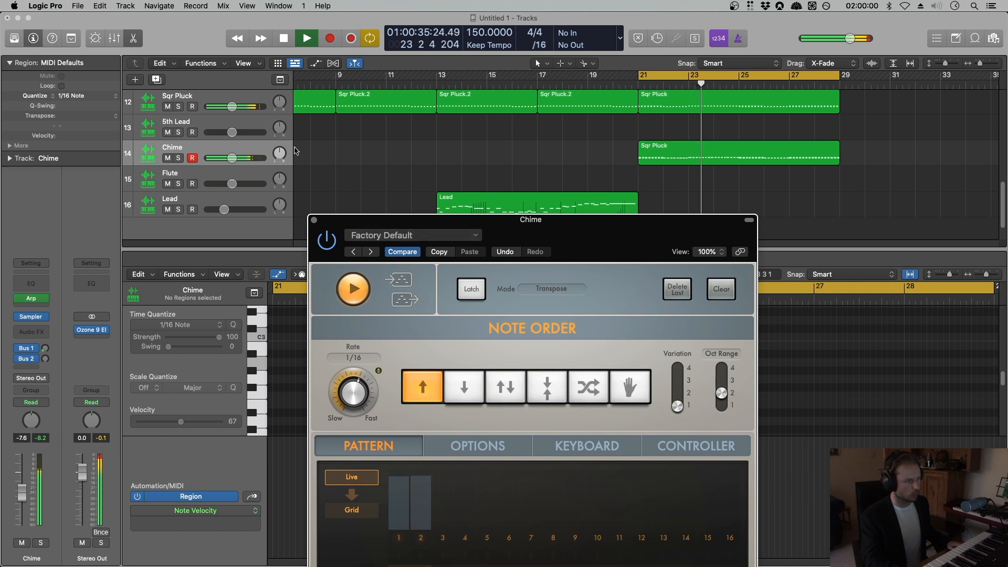
# Transpose the Sqr Pluck region on the Chime track by +12 and close the Arpeggiator.
pyautogui.click(761, 151)
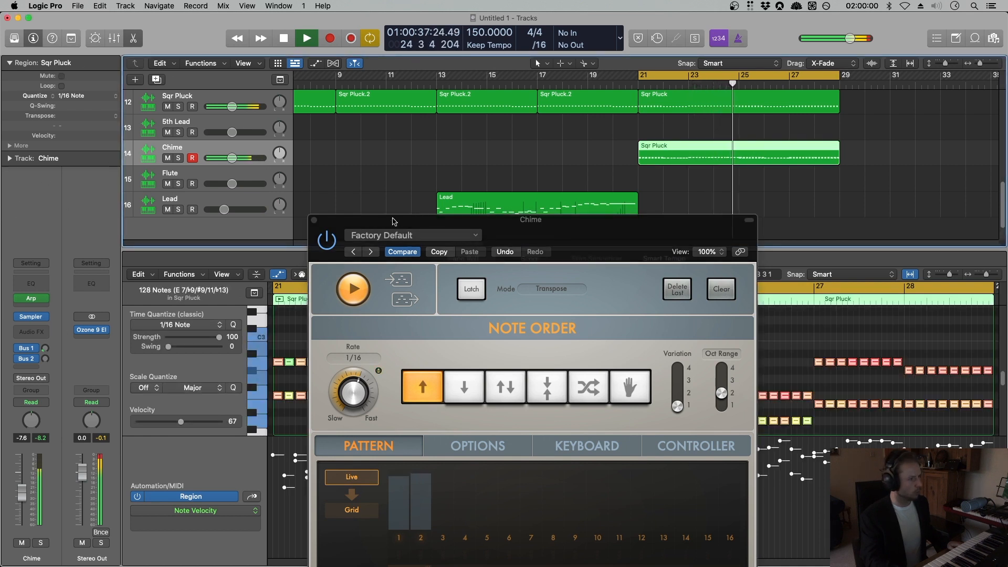
pyautogui.moveTo(76, 118); pyautogui.dragTo(76, 91)
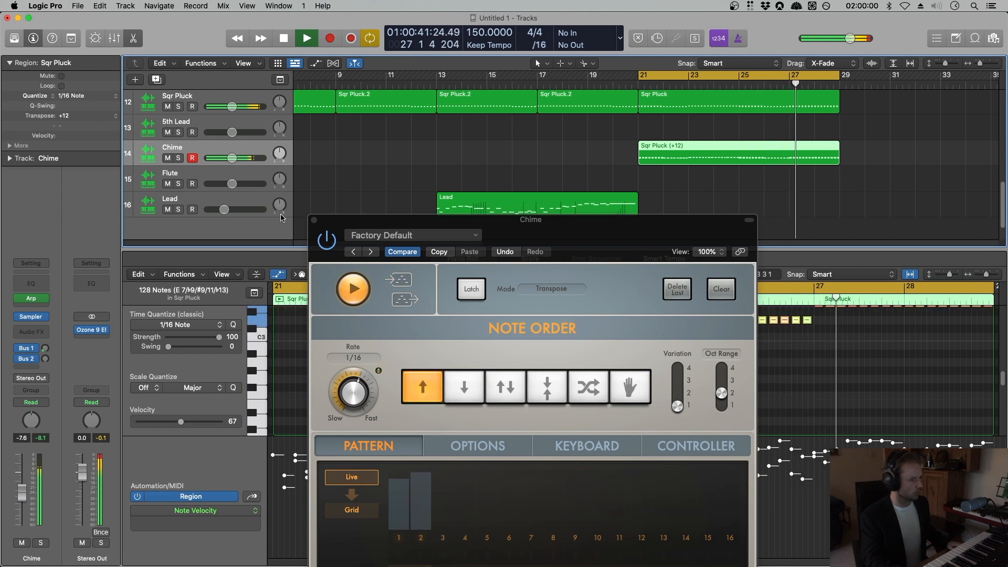
pyautogui.click(314, 220)
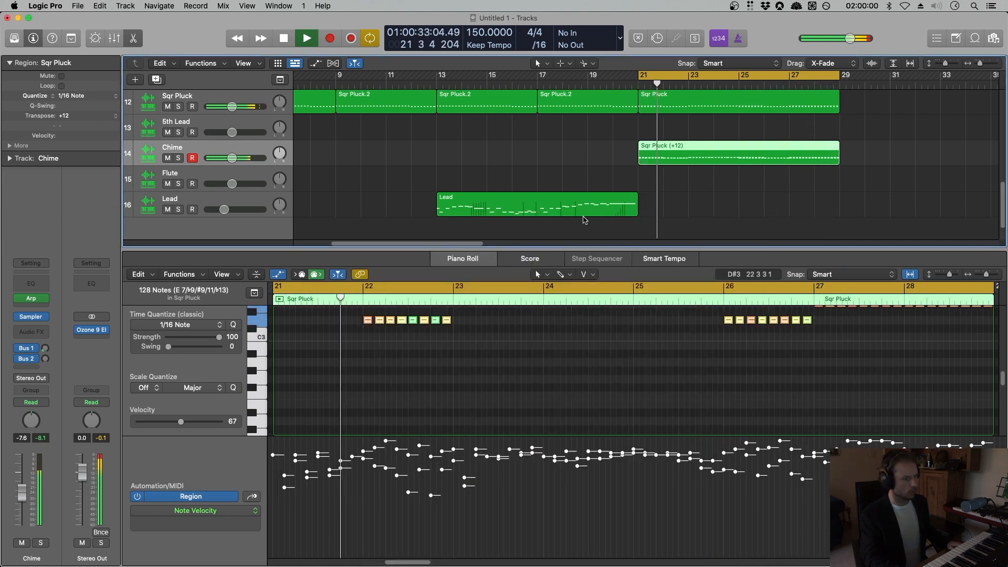
# Set the Chime arpeggiator's octave range to 1 and replay the section from bar 21.
pyautogui.scroll(5, 548, 336)
pyautogui.scroll(-3, 556, 372)
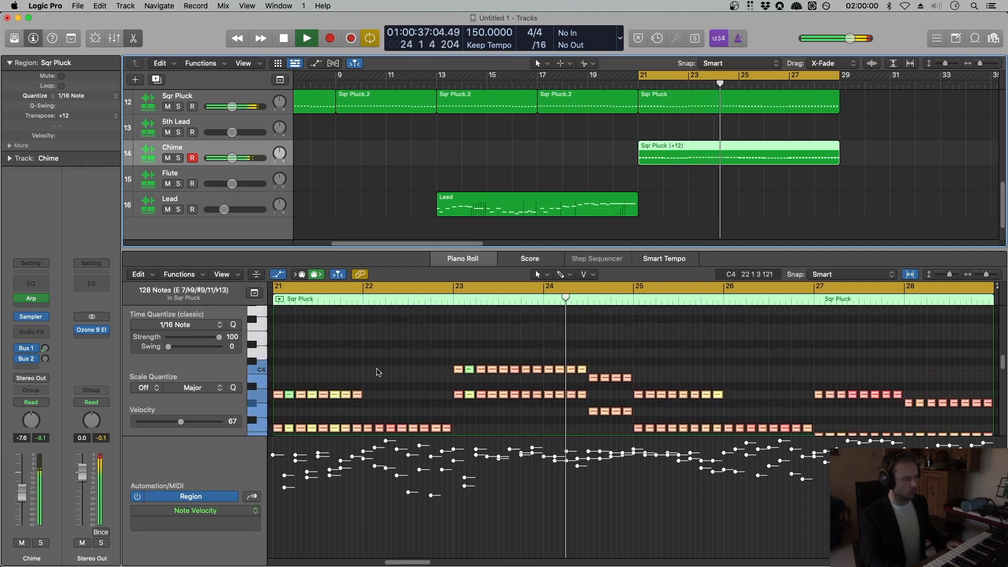
pyautogui.scroll(-3, 435, 364)
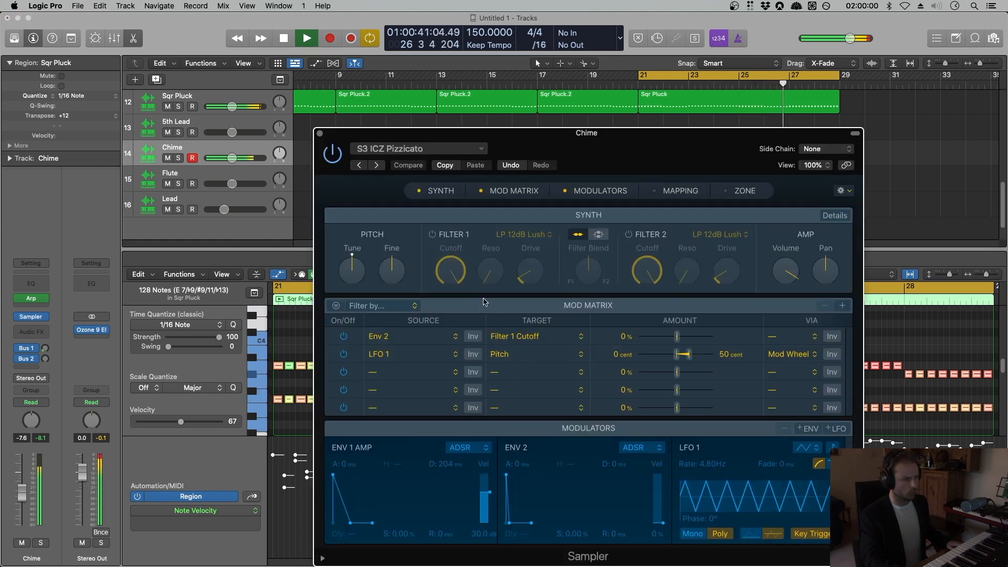
pyautogui.press('space')
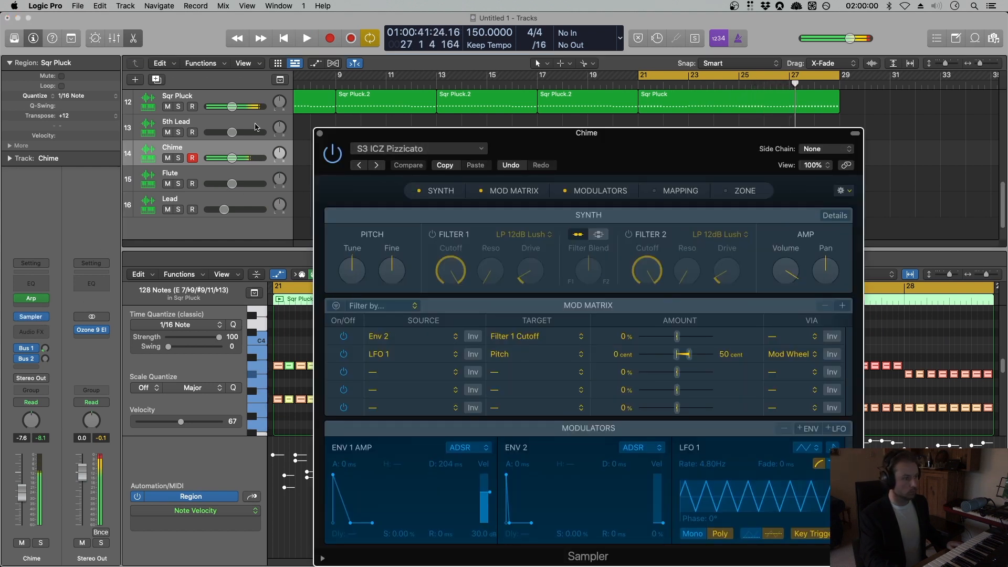
pyautogui.click(320, 134)
pyautogui.click(28, 300)
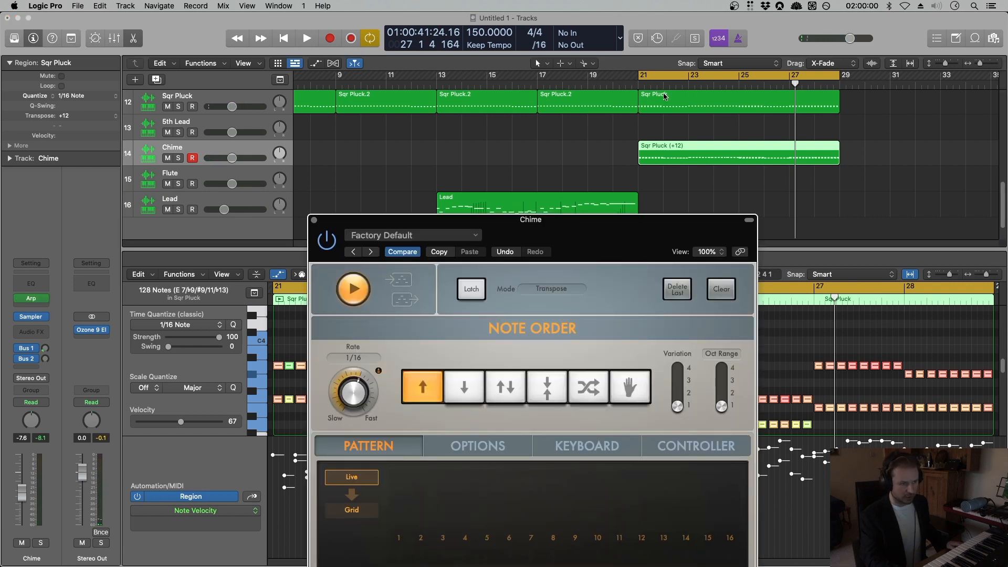
pyautogui.press('space')
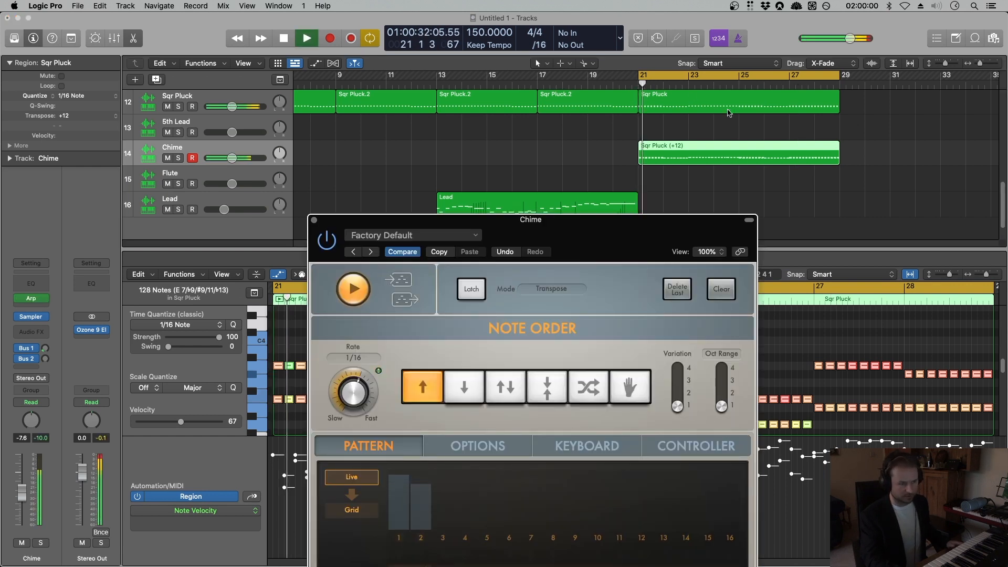
pyautogui.click(314, 220)
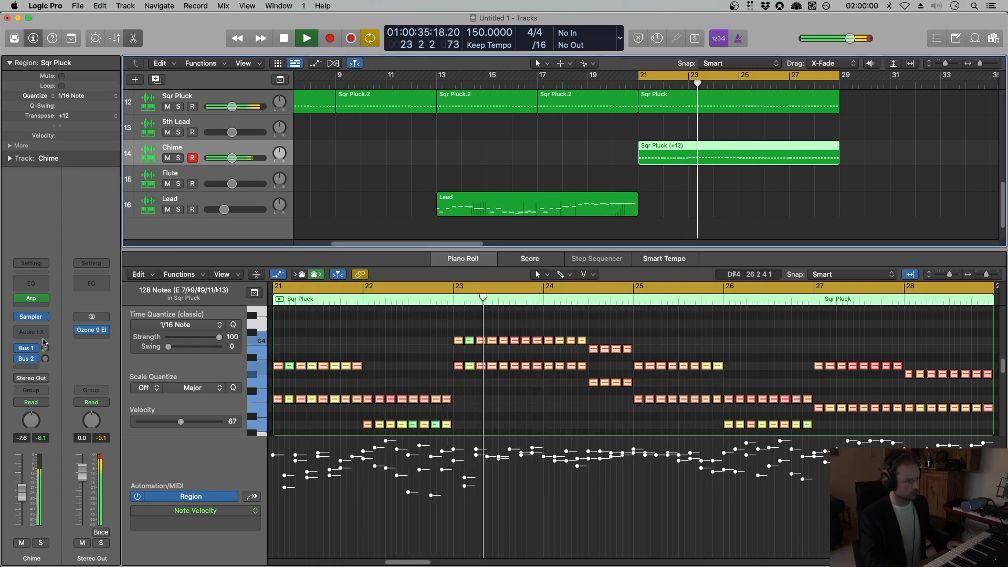
# Add a Channel EQ to the Chime track and cut the low shelf band by 21.2 dB at 348 Hz.
pyautogui.click(31, 283)
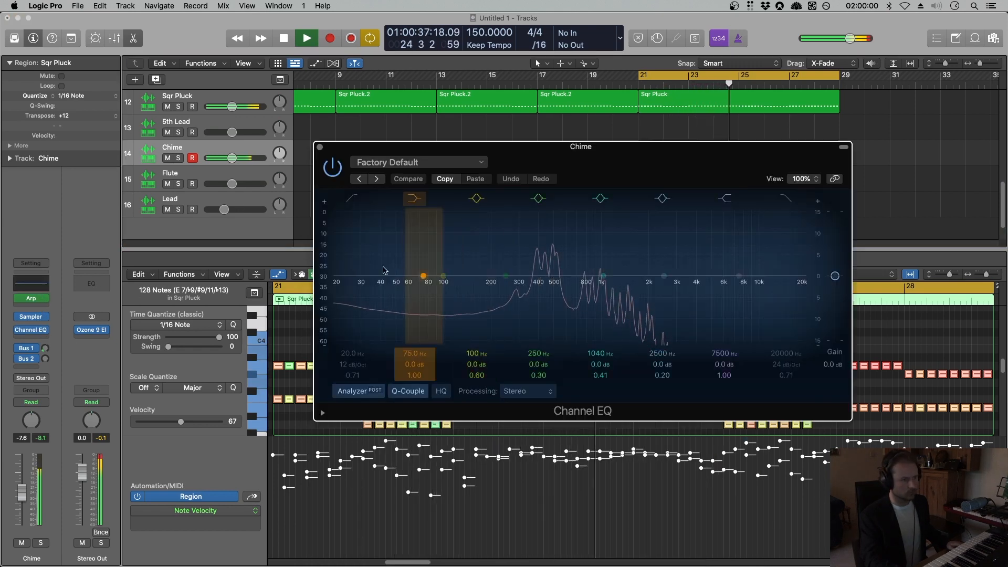
pyautogui.moveTo(423, 276); pyautogui.dragTo(549, 321)
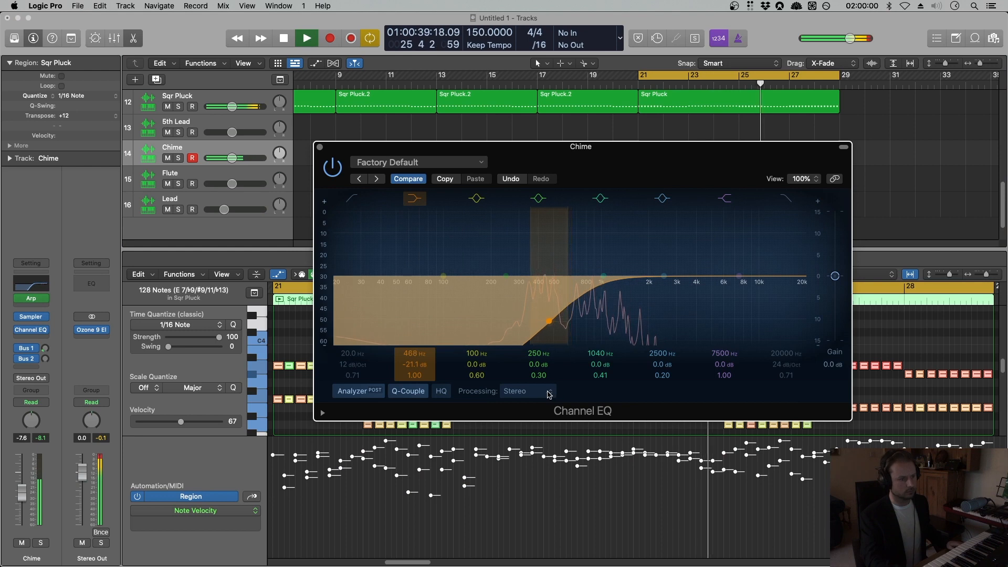
pyautogui.moveTo(547, 391); pyautogui.dragTo(527, 394)
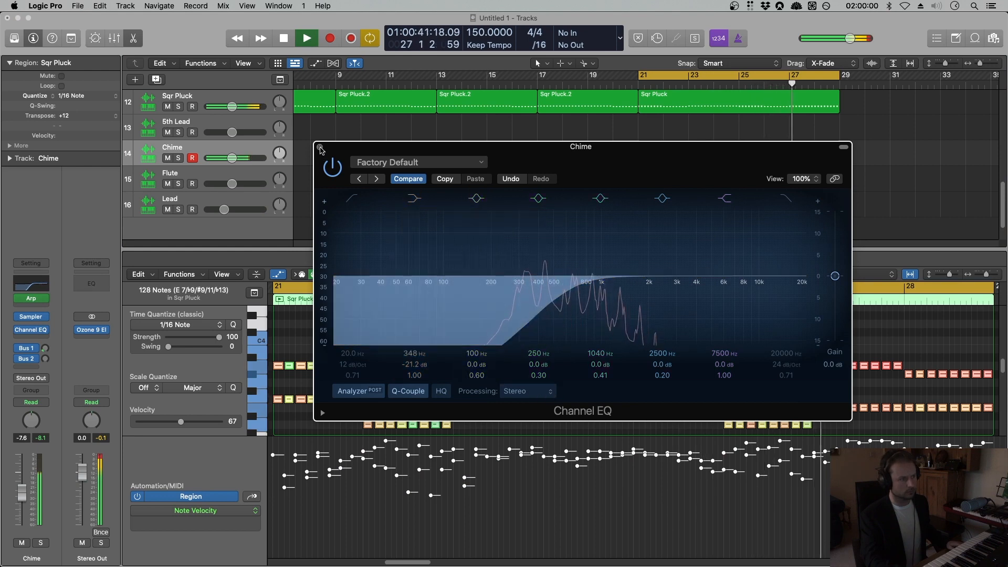
pyautogui.click(320, 147)
pyautogui.press('space')
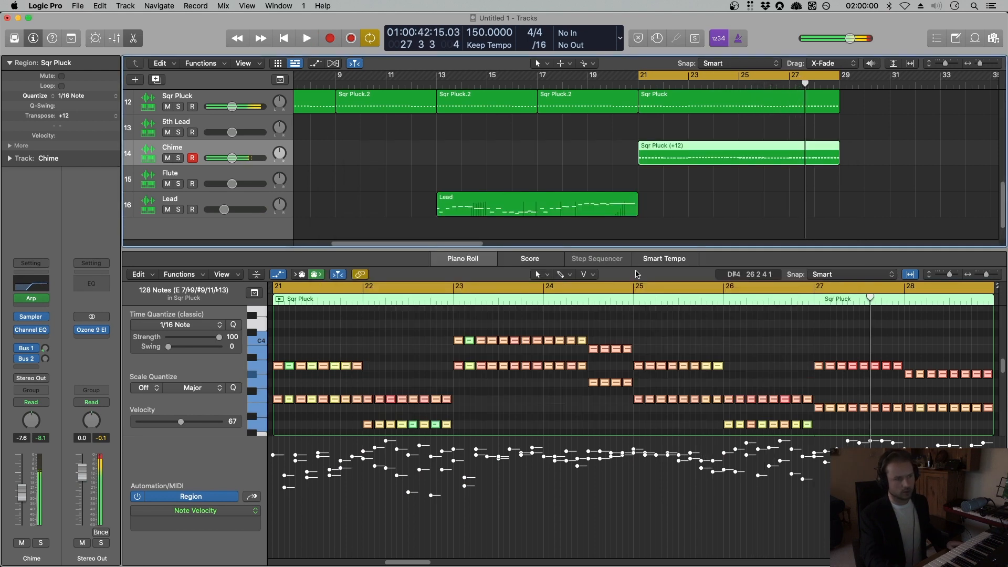
# Compare the Chime track's sound with and without the EQ's low shelf cut during playback.
pyautogui.click(32, 288)
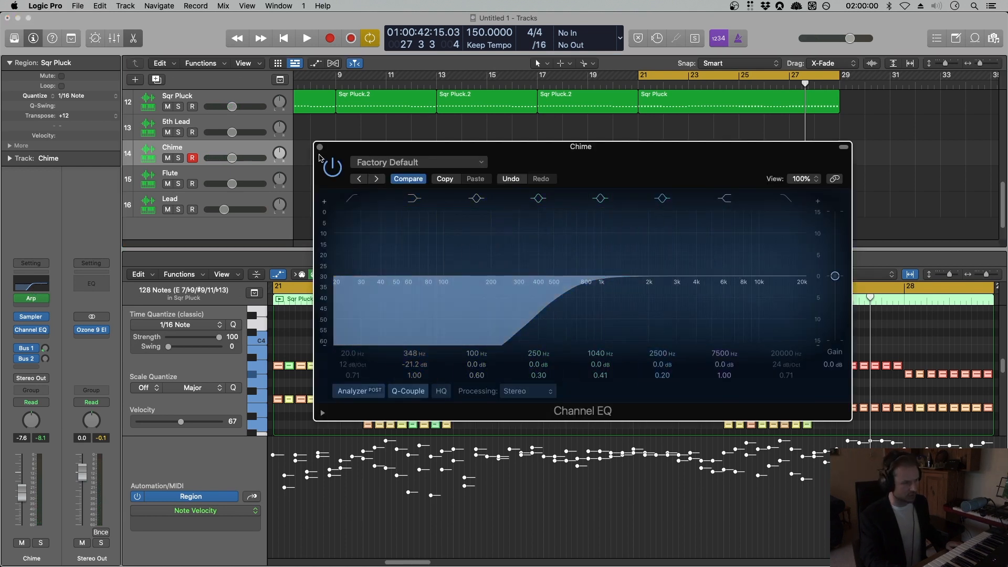
pyautogui.click(320, 149)
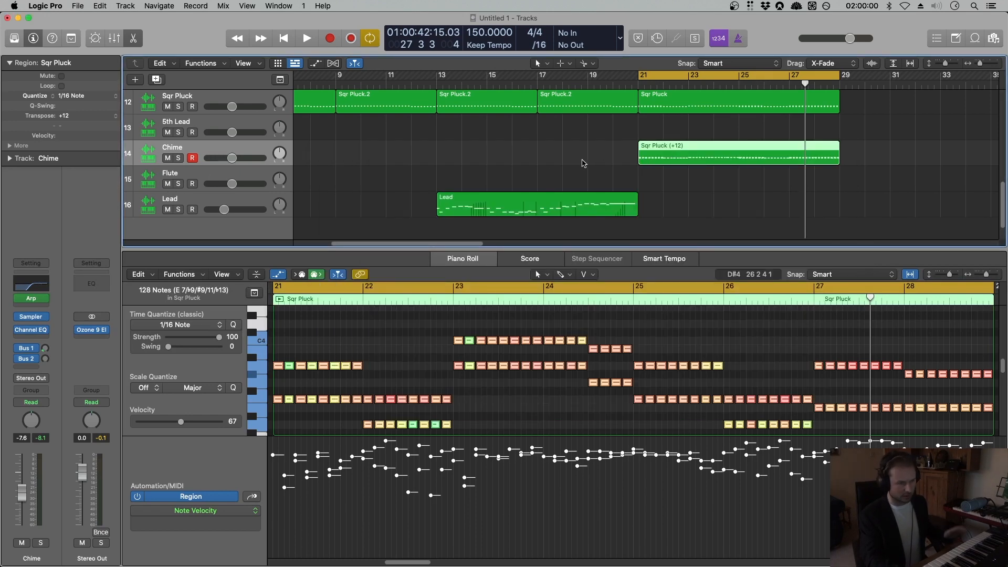
pyautogui.scroll(5, 583, 164)
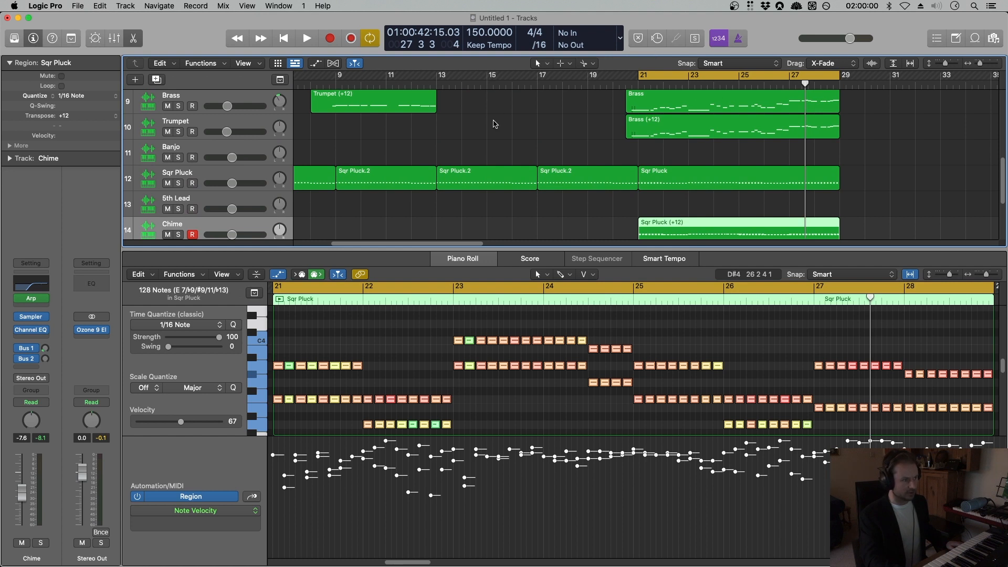
pyautogui.scroll(8, 496, 126)
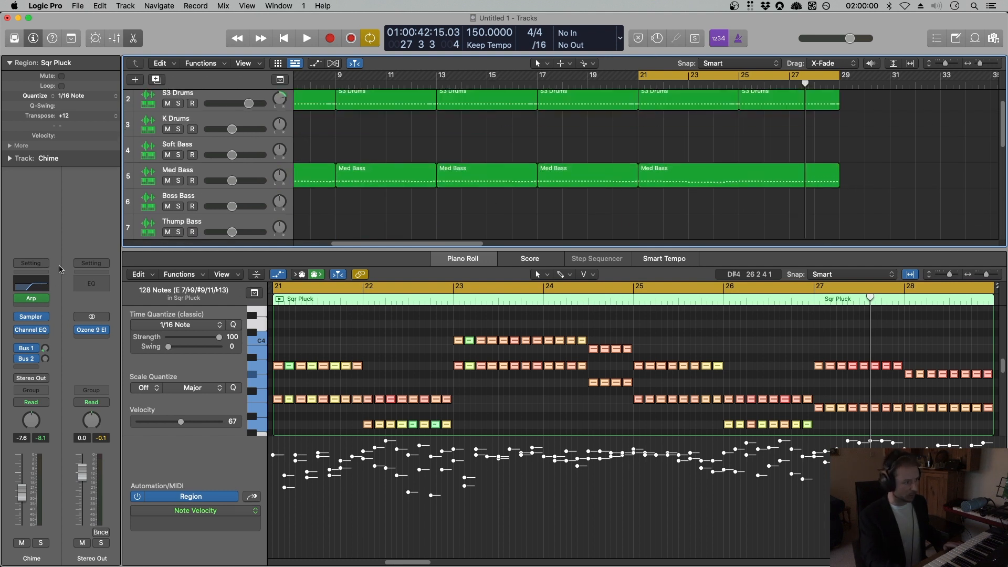
pyautogui.click(29, 287)
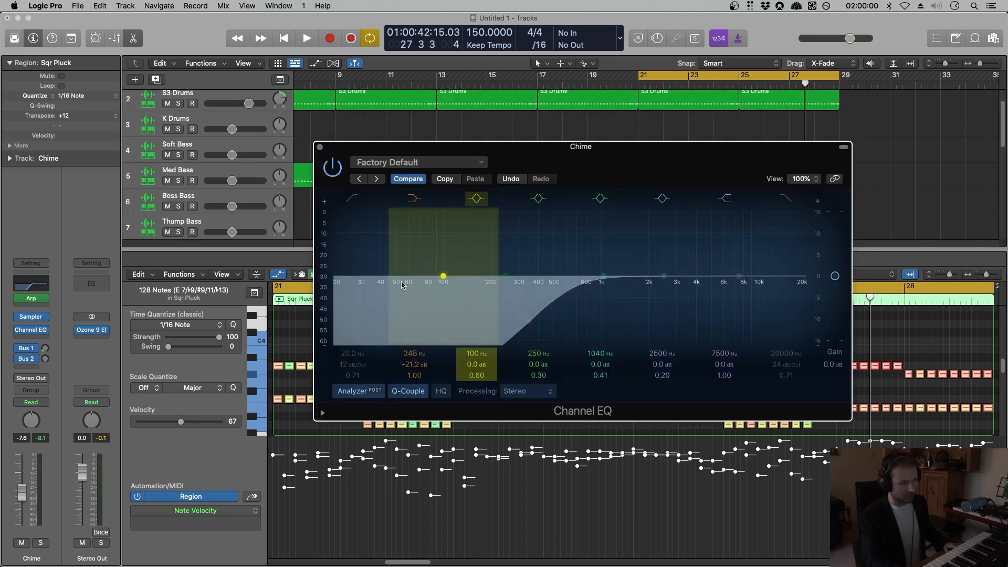
pyautogui.press('space')
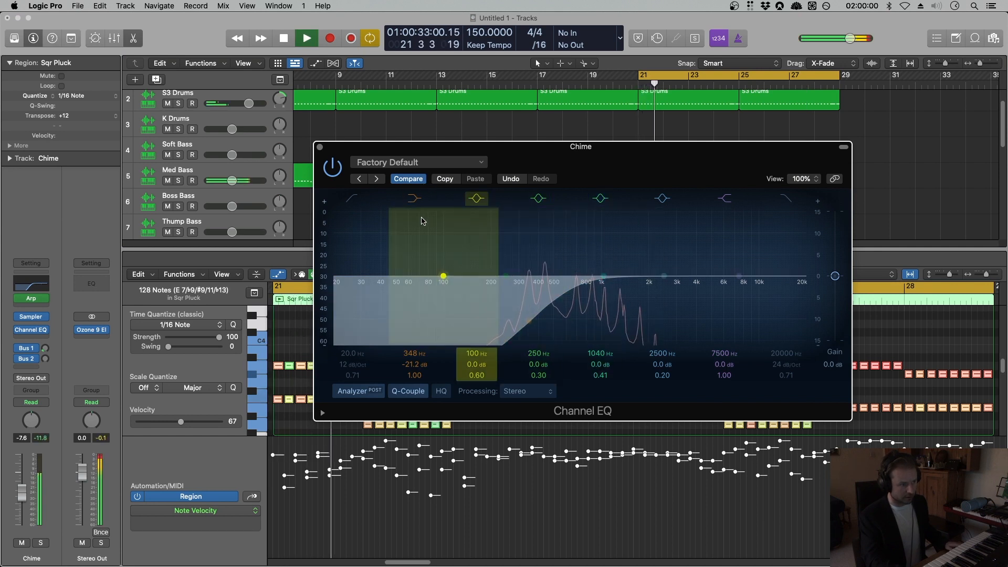
pyautogui.click(414, 198)
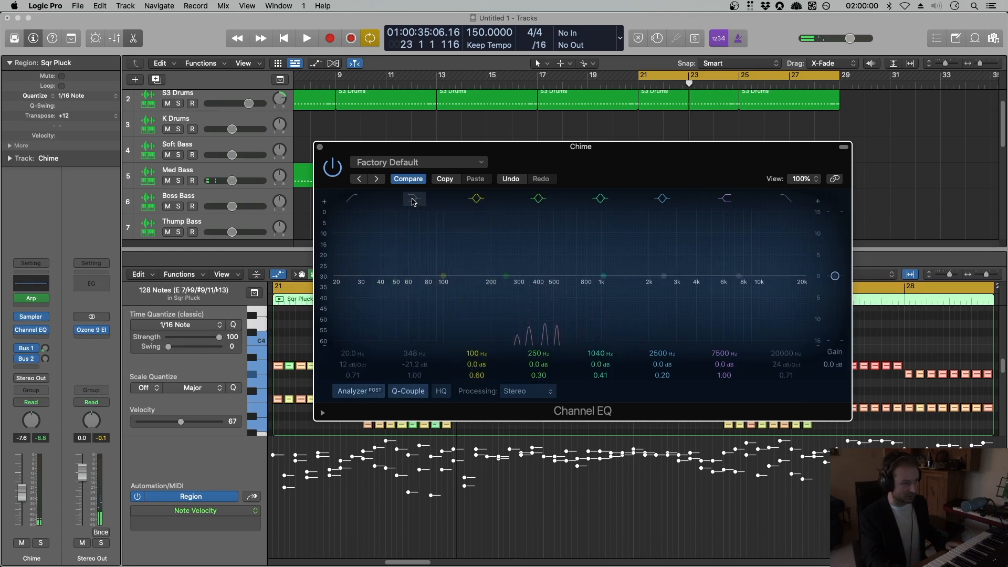
pyautogui.click(413, 200)
pyautogui.press('space')
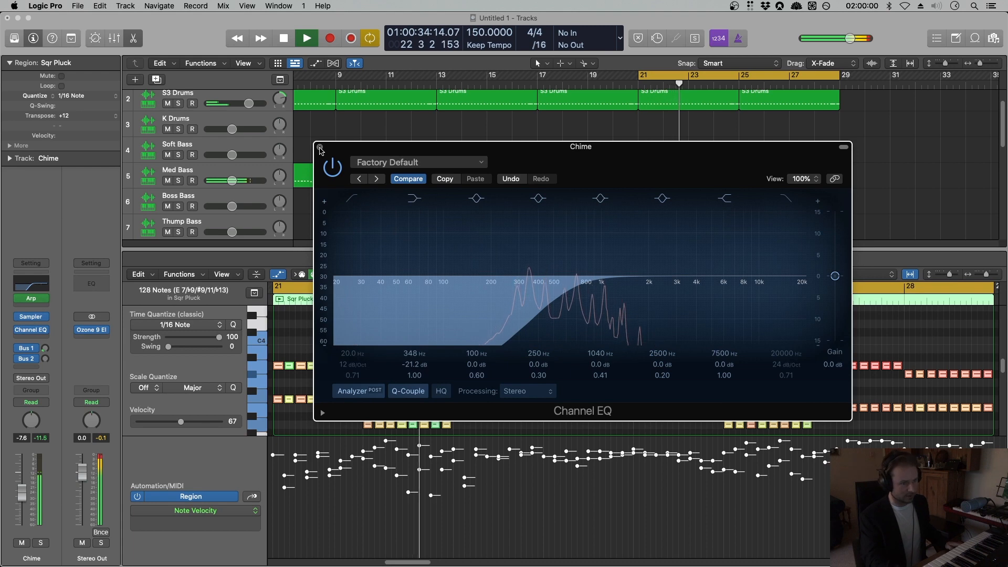
pyautogui.press('super+w')
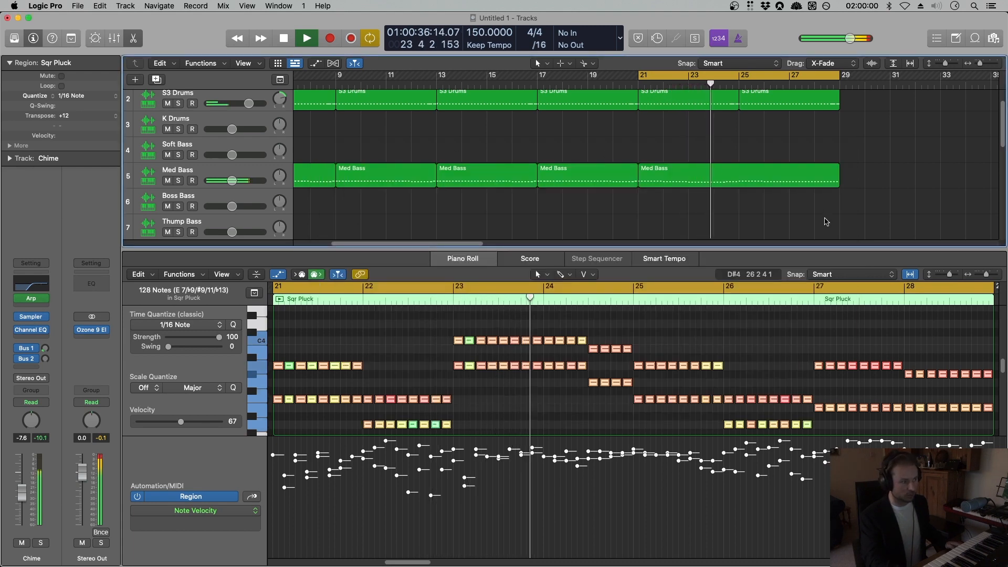
pyautogui.press('space')
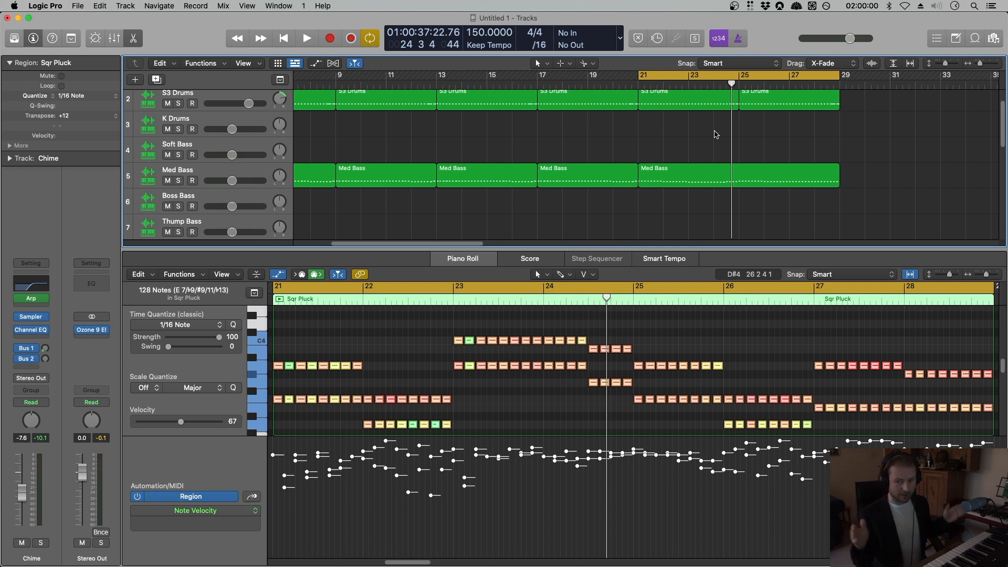
# Close the note editor, turn off the cycle range and return the playhead to the start of the song.
pyautogui.click(133, 39)
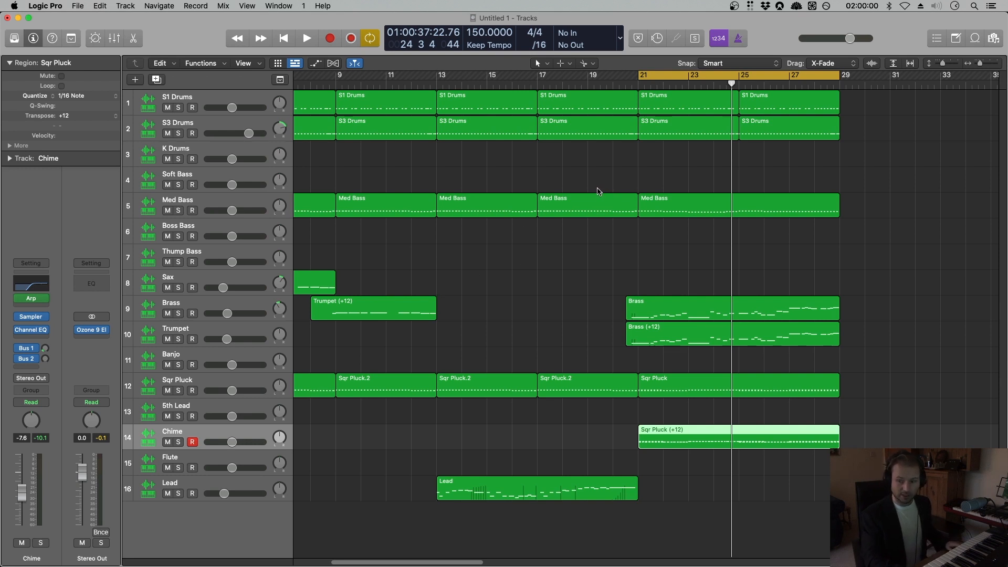
pyautogui.click(679, 78)
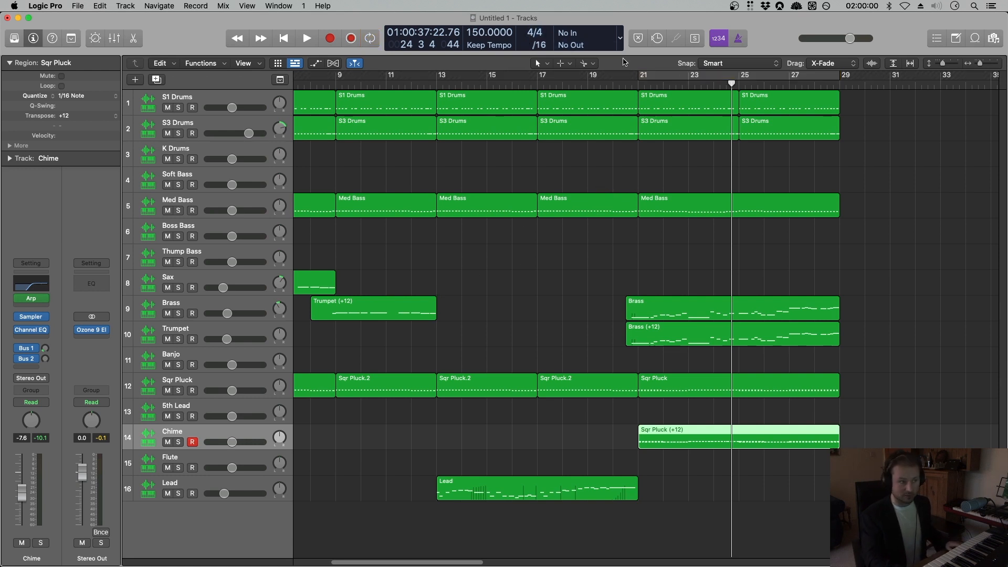
pyautogui.click(285, 38)
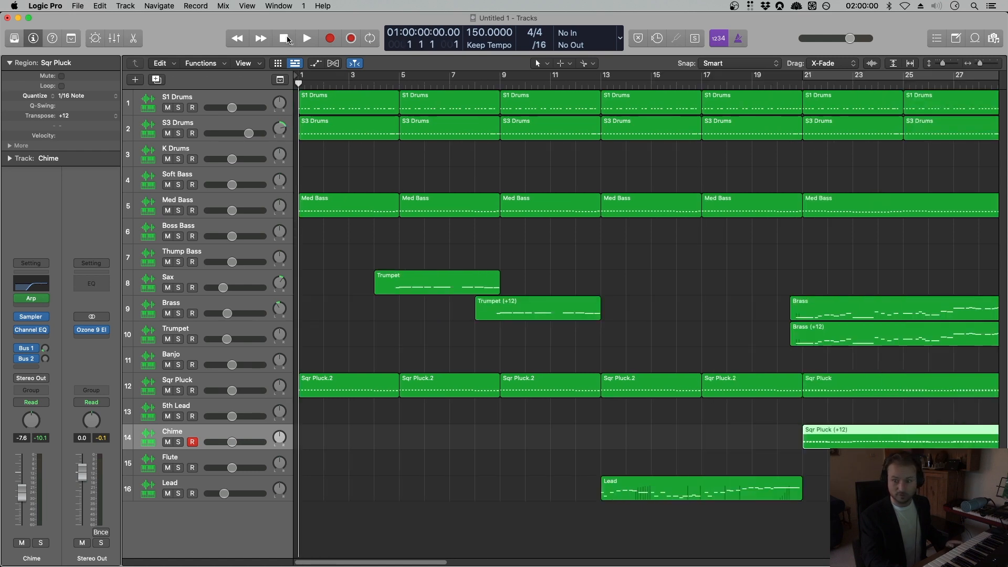